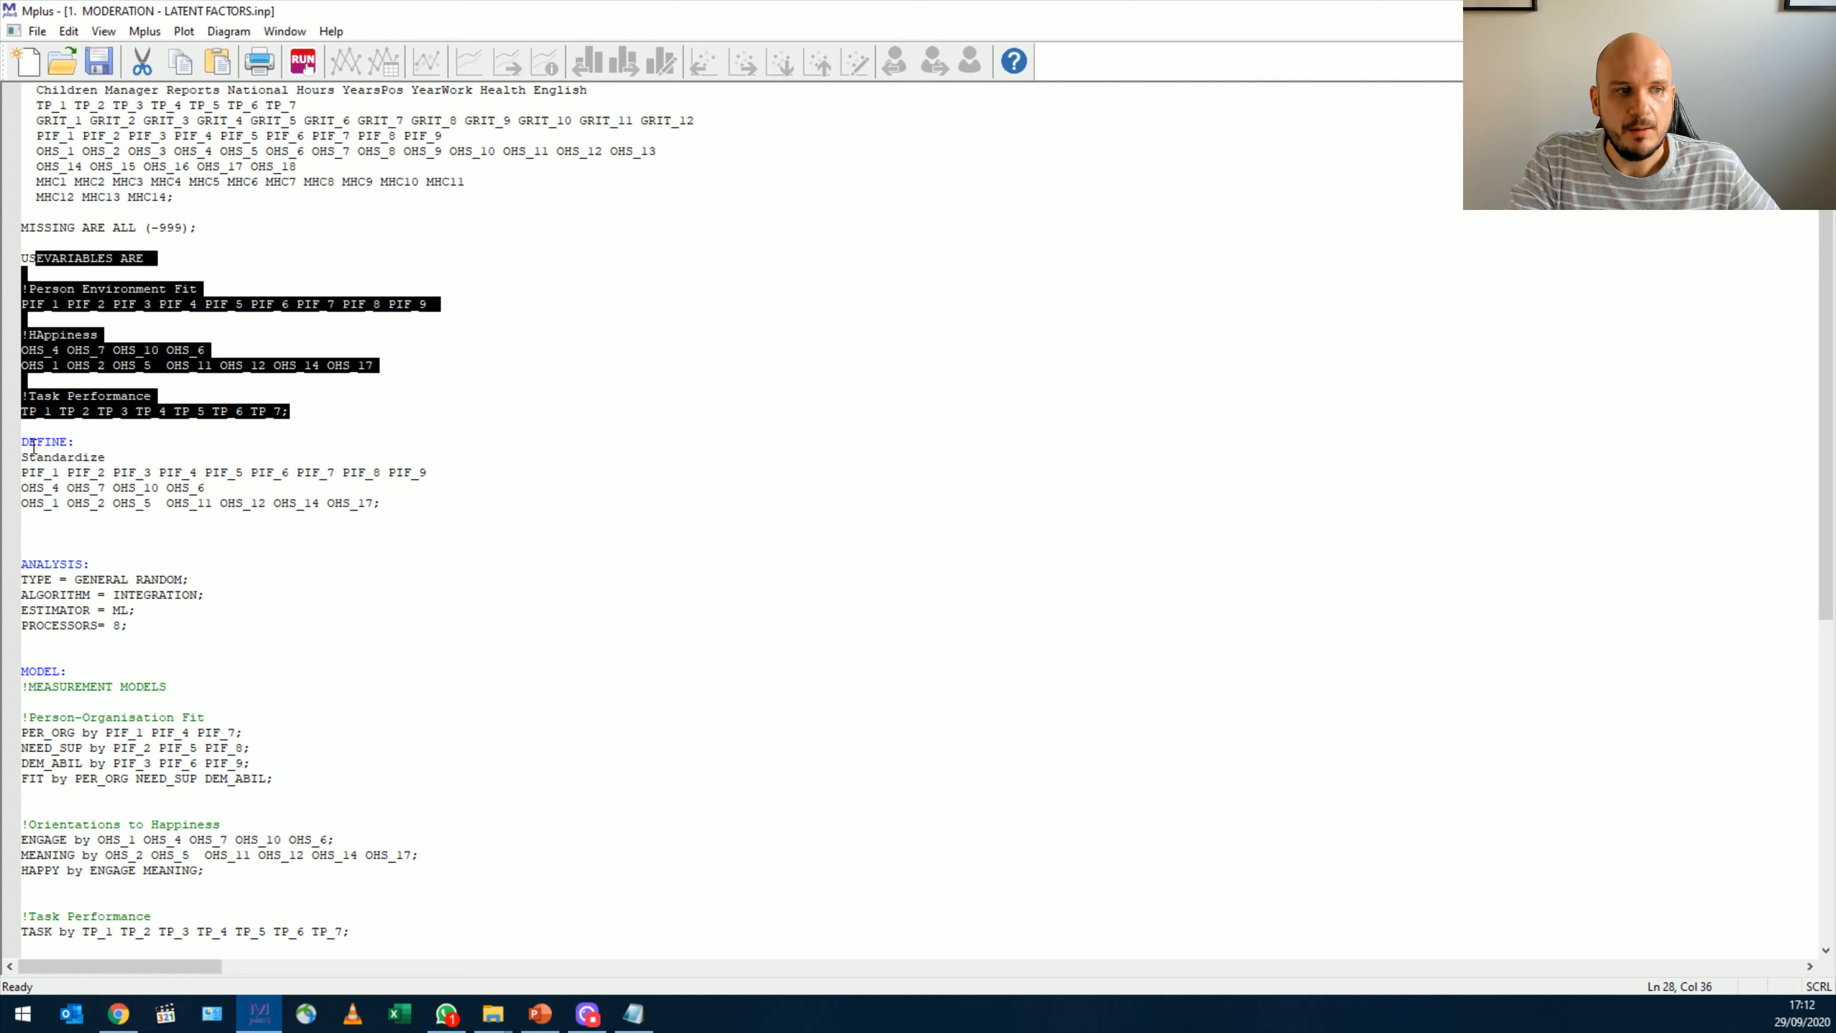
- Review the DEFINE section's Standardize command and the PIF and OHS items it covers
drag(105, 437, 20, 442)
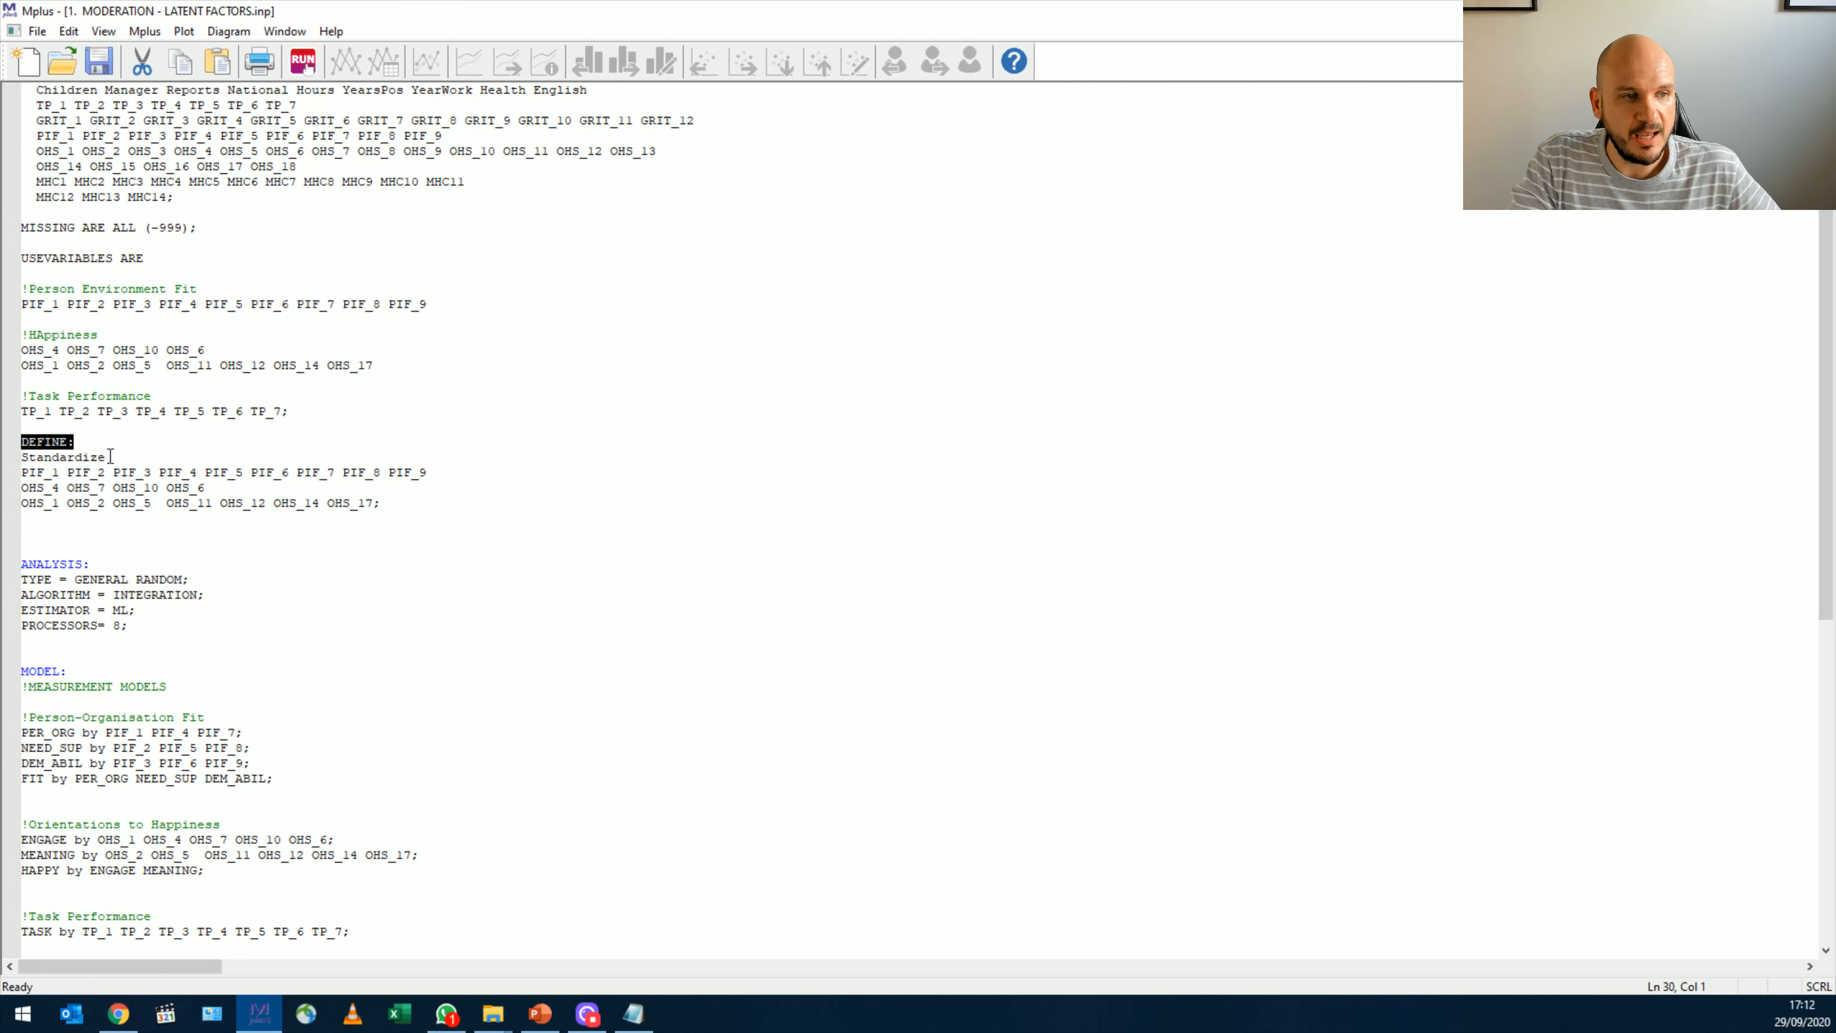
drag(112, 457, 20, 457)
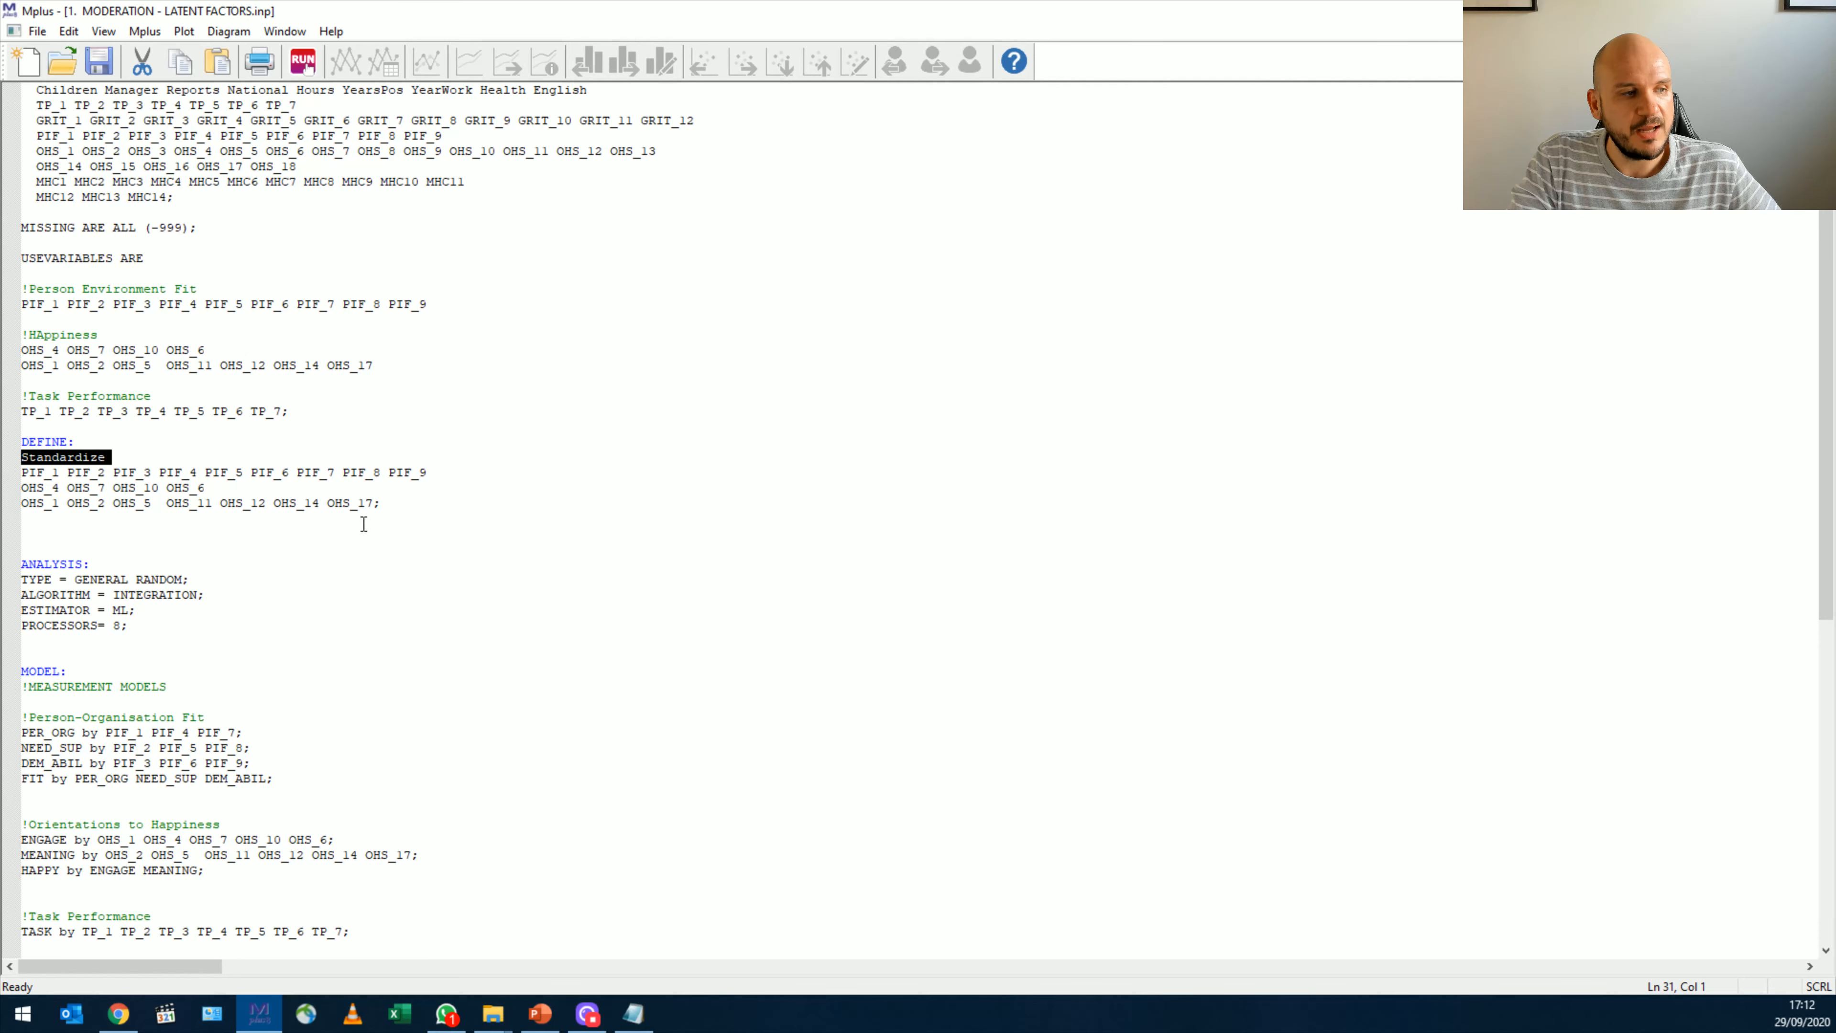
click(368, 502)
drag(368, 503, 16, 474)
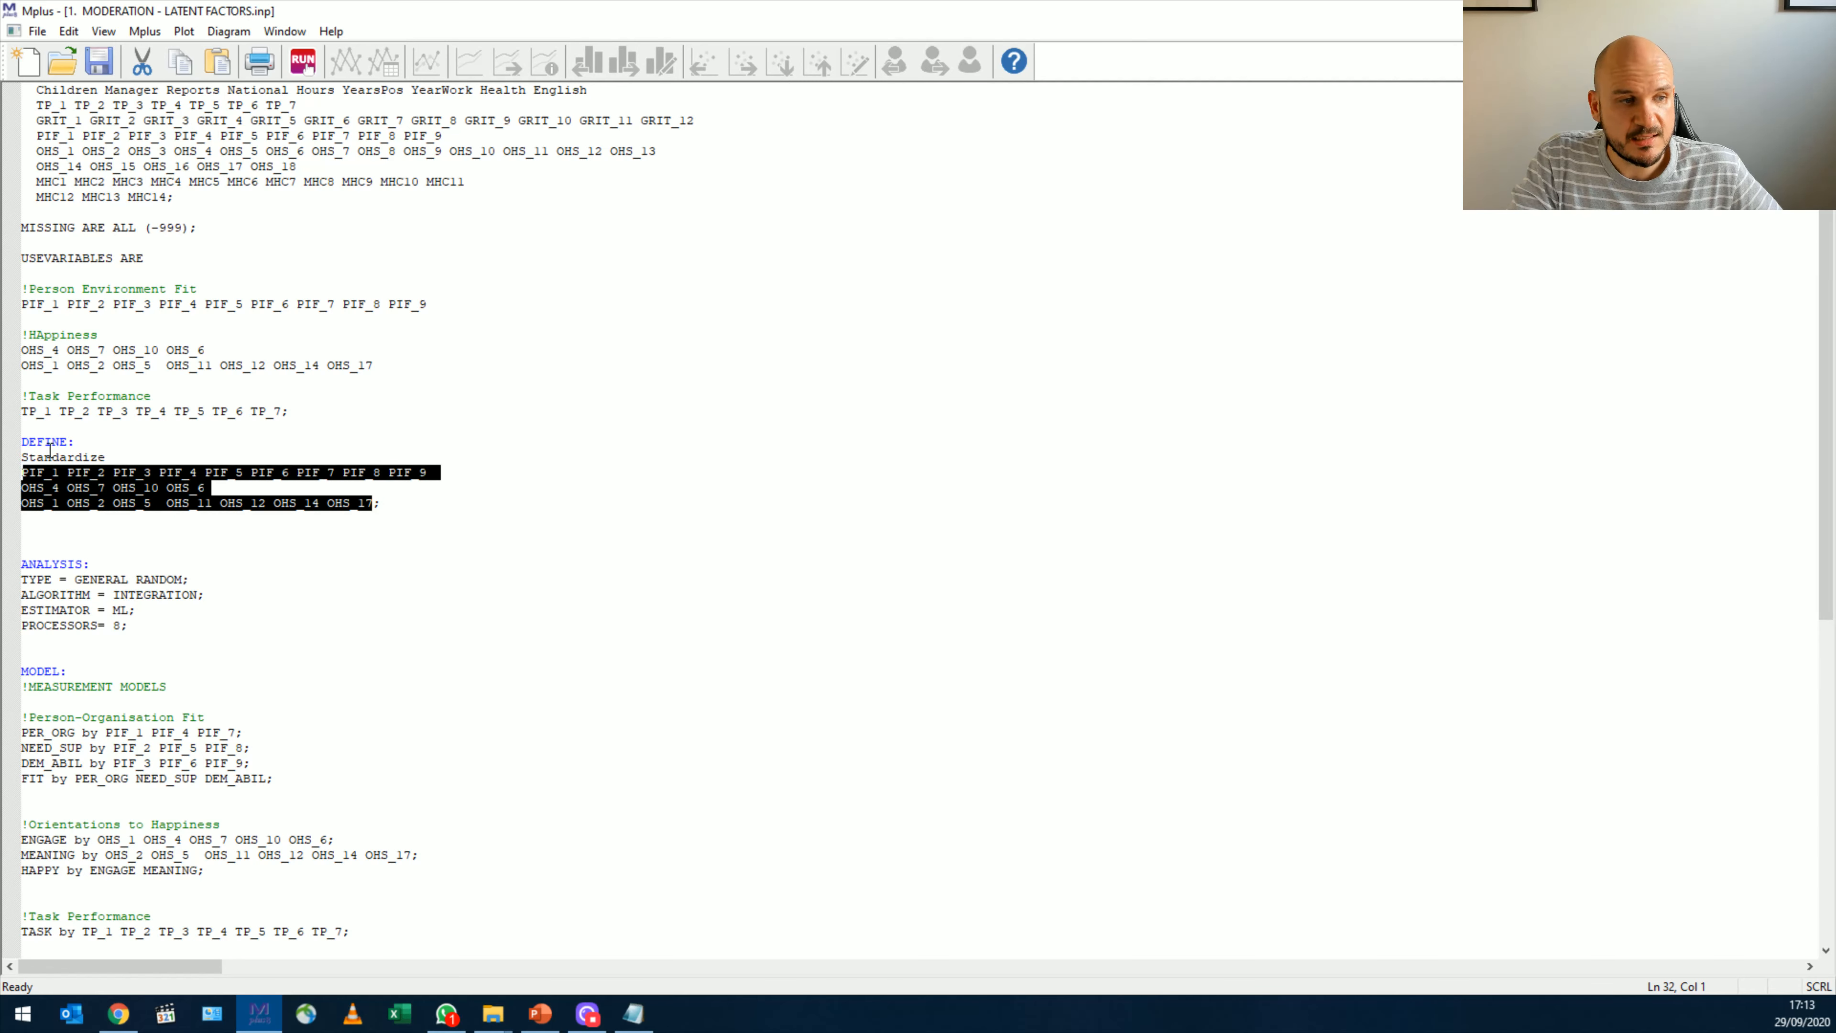
click(27, 477)
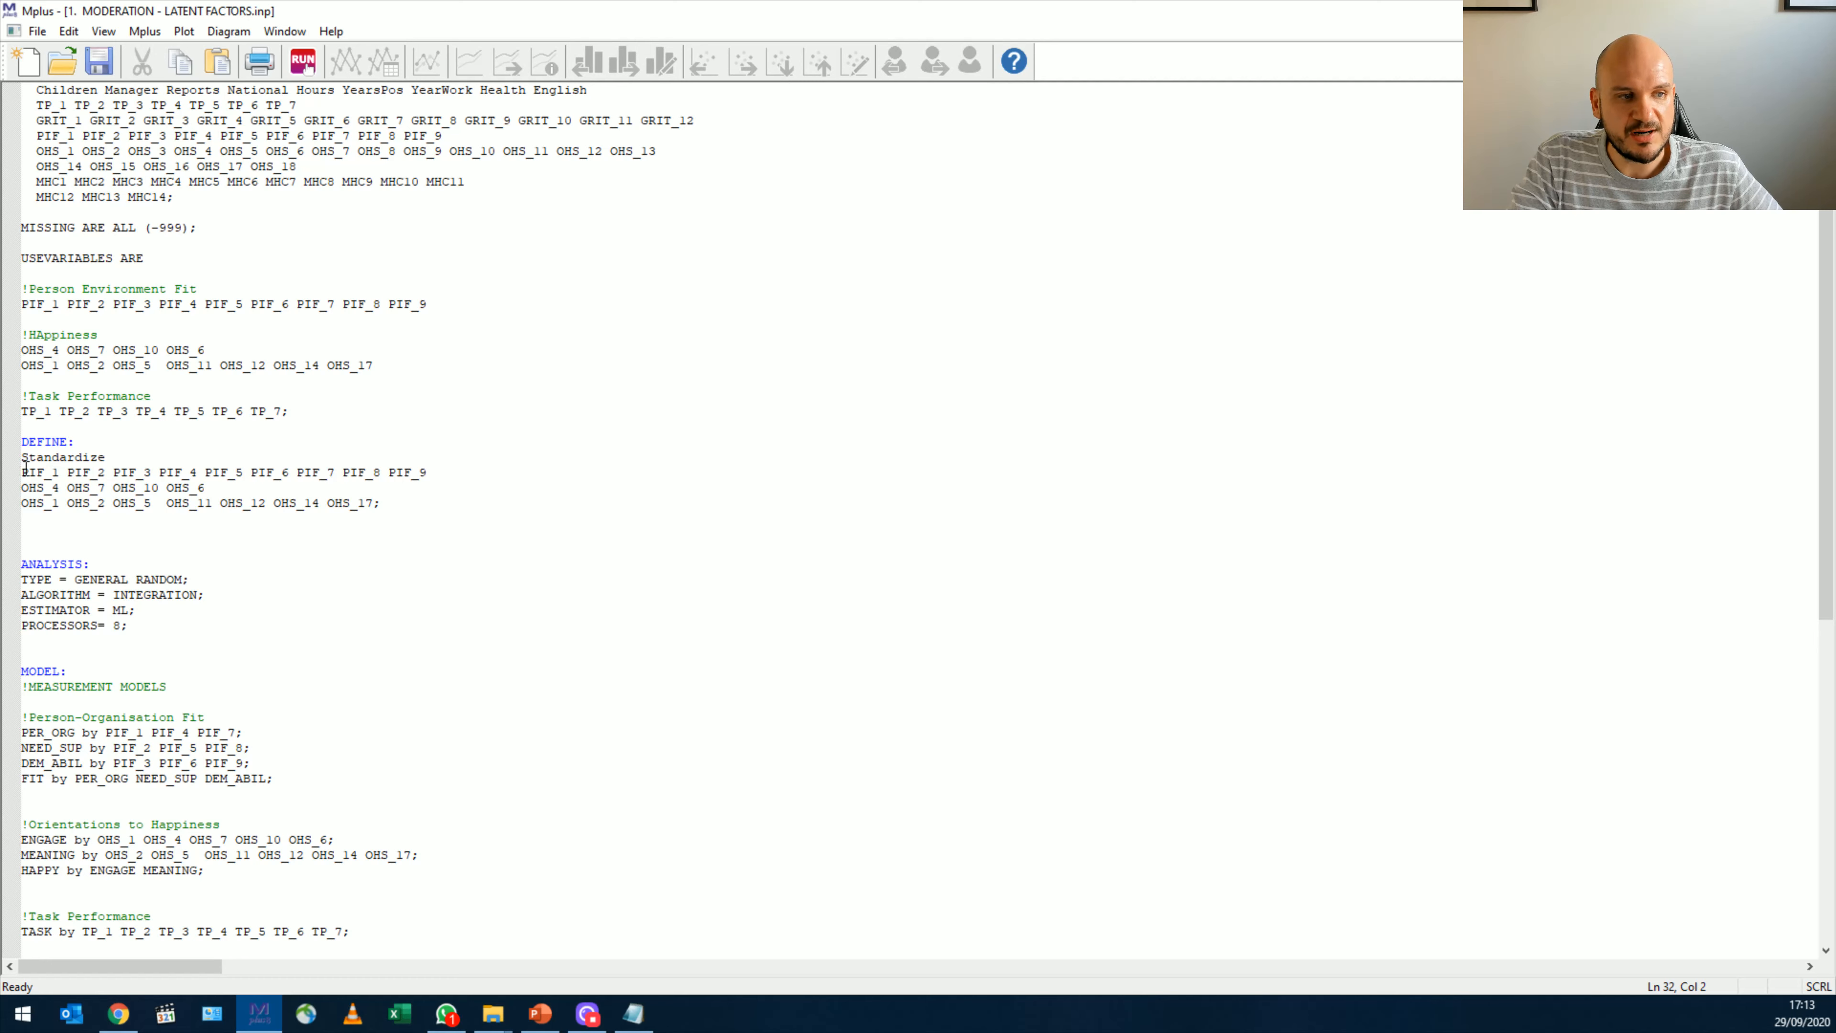
drag(22, 474, 427, 475)
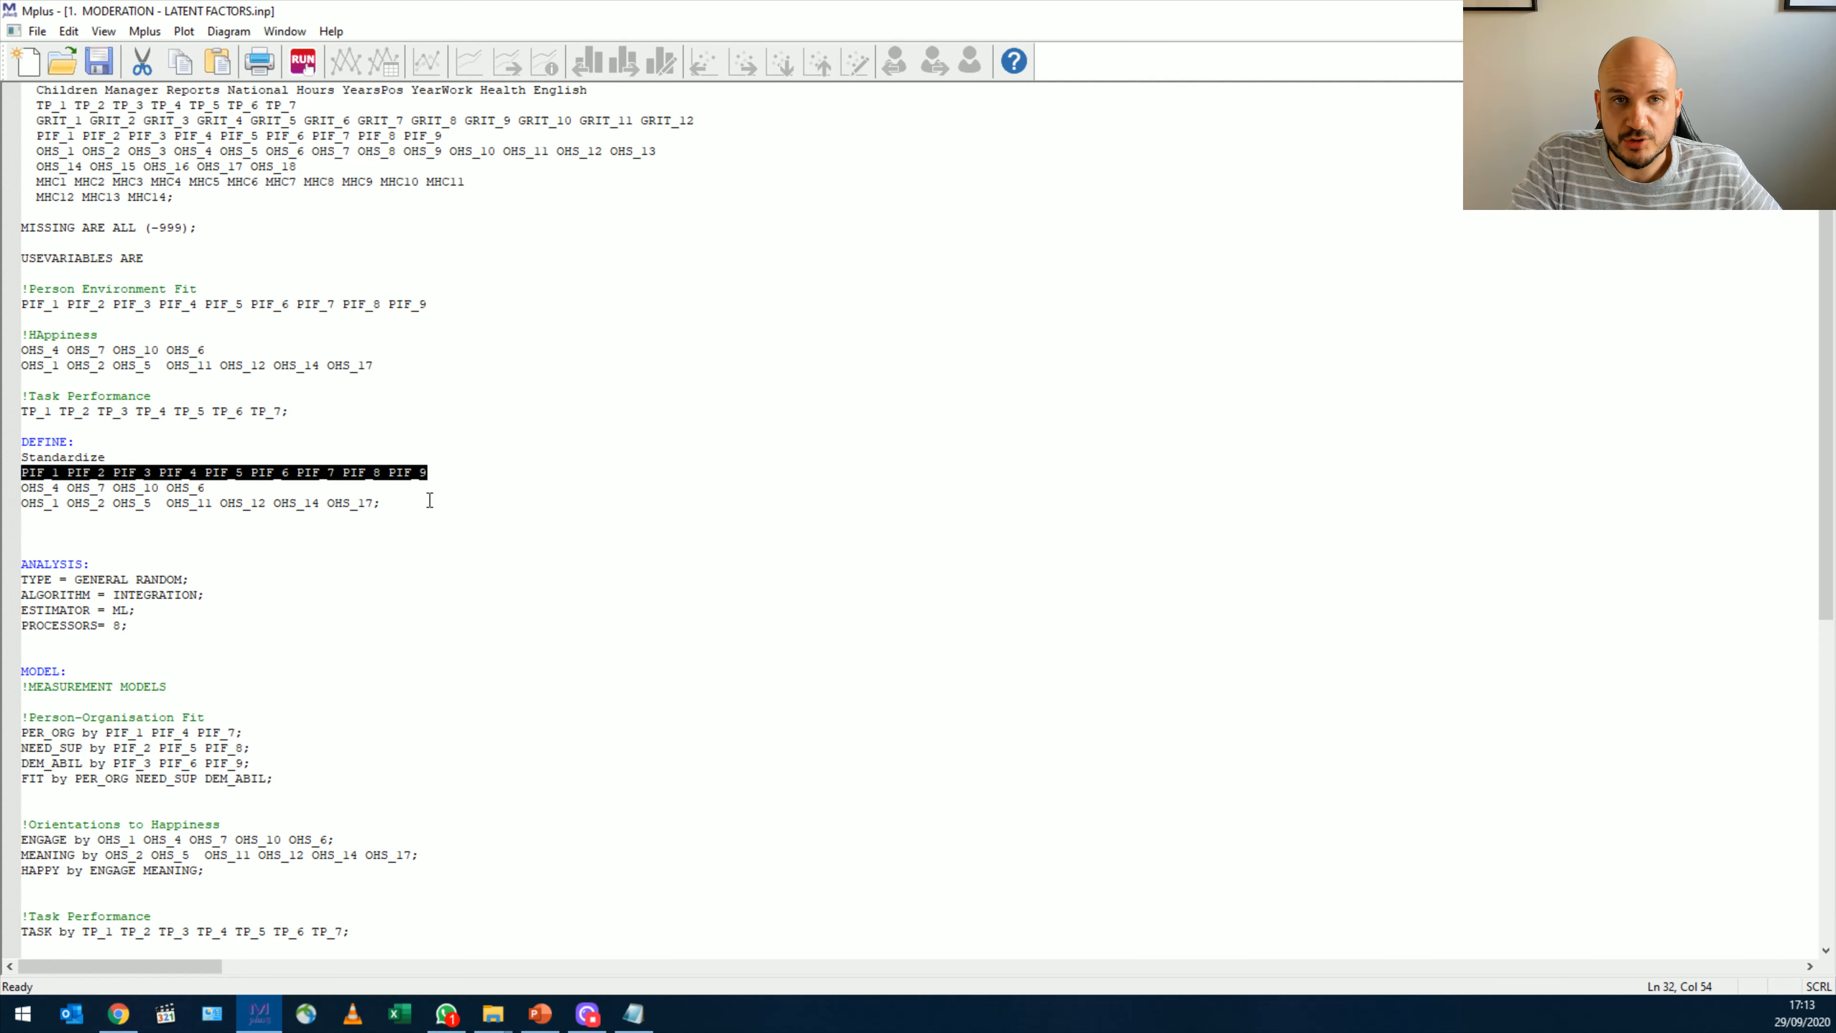
drag(21, 483, 370, 515)
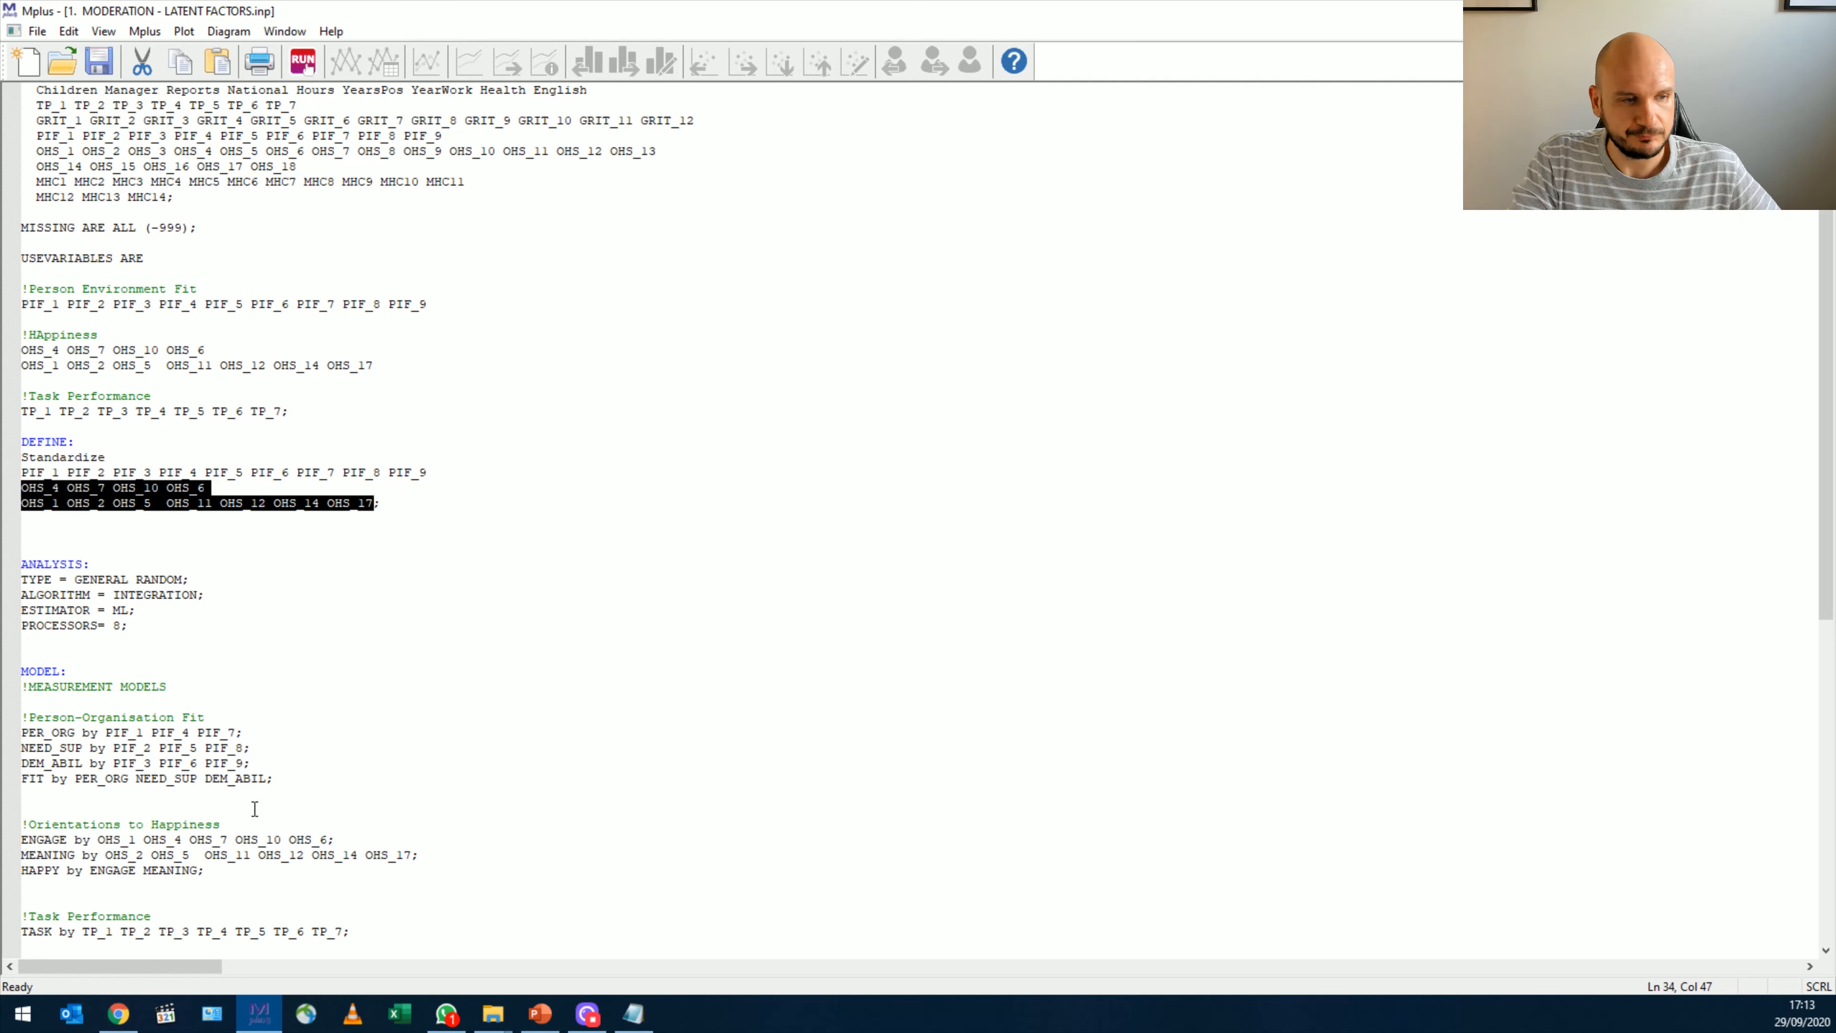
- Examine the ANALYSIS section's TYPE = GENERAL RANDOM and ALGORITHM = INTEGRATION settings
scroll(52, 428, down, 1)
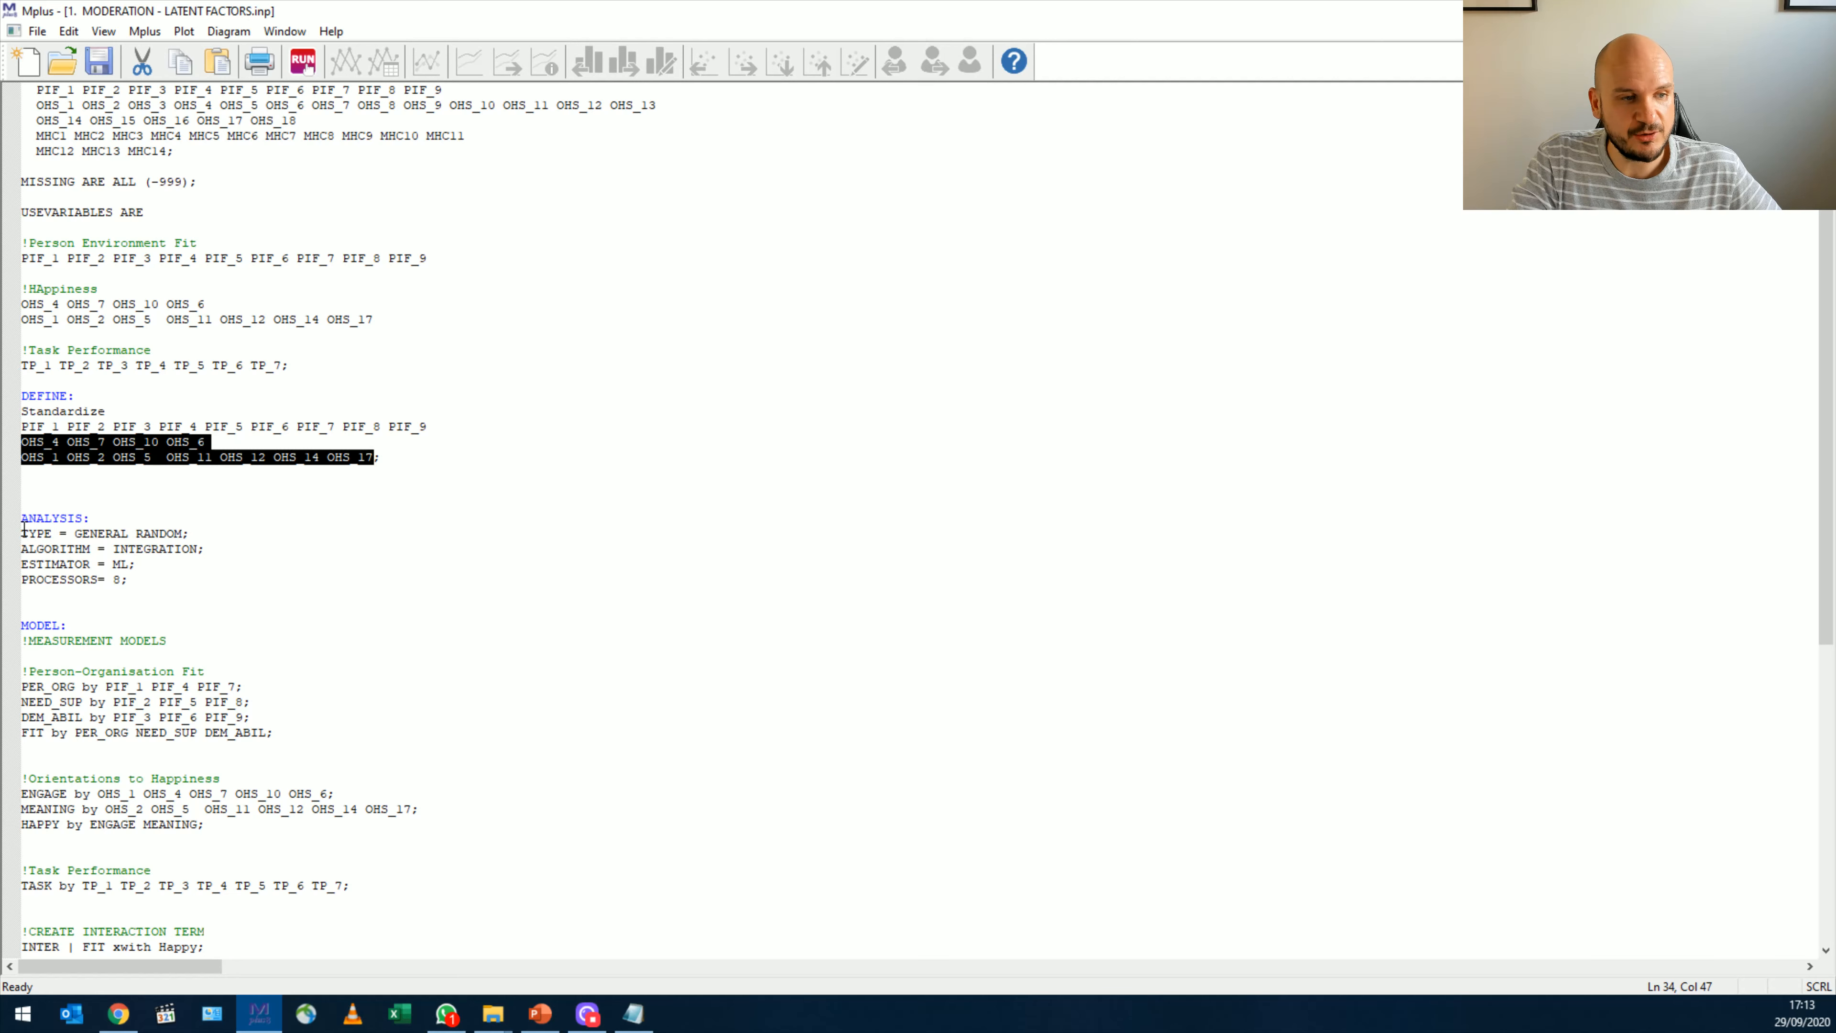
drag(23, 533, 204, 539)
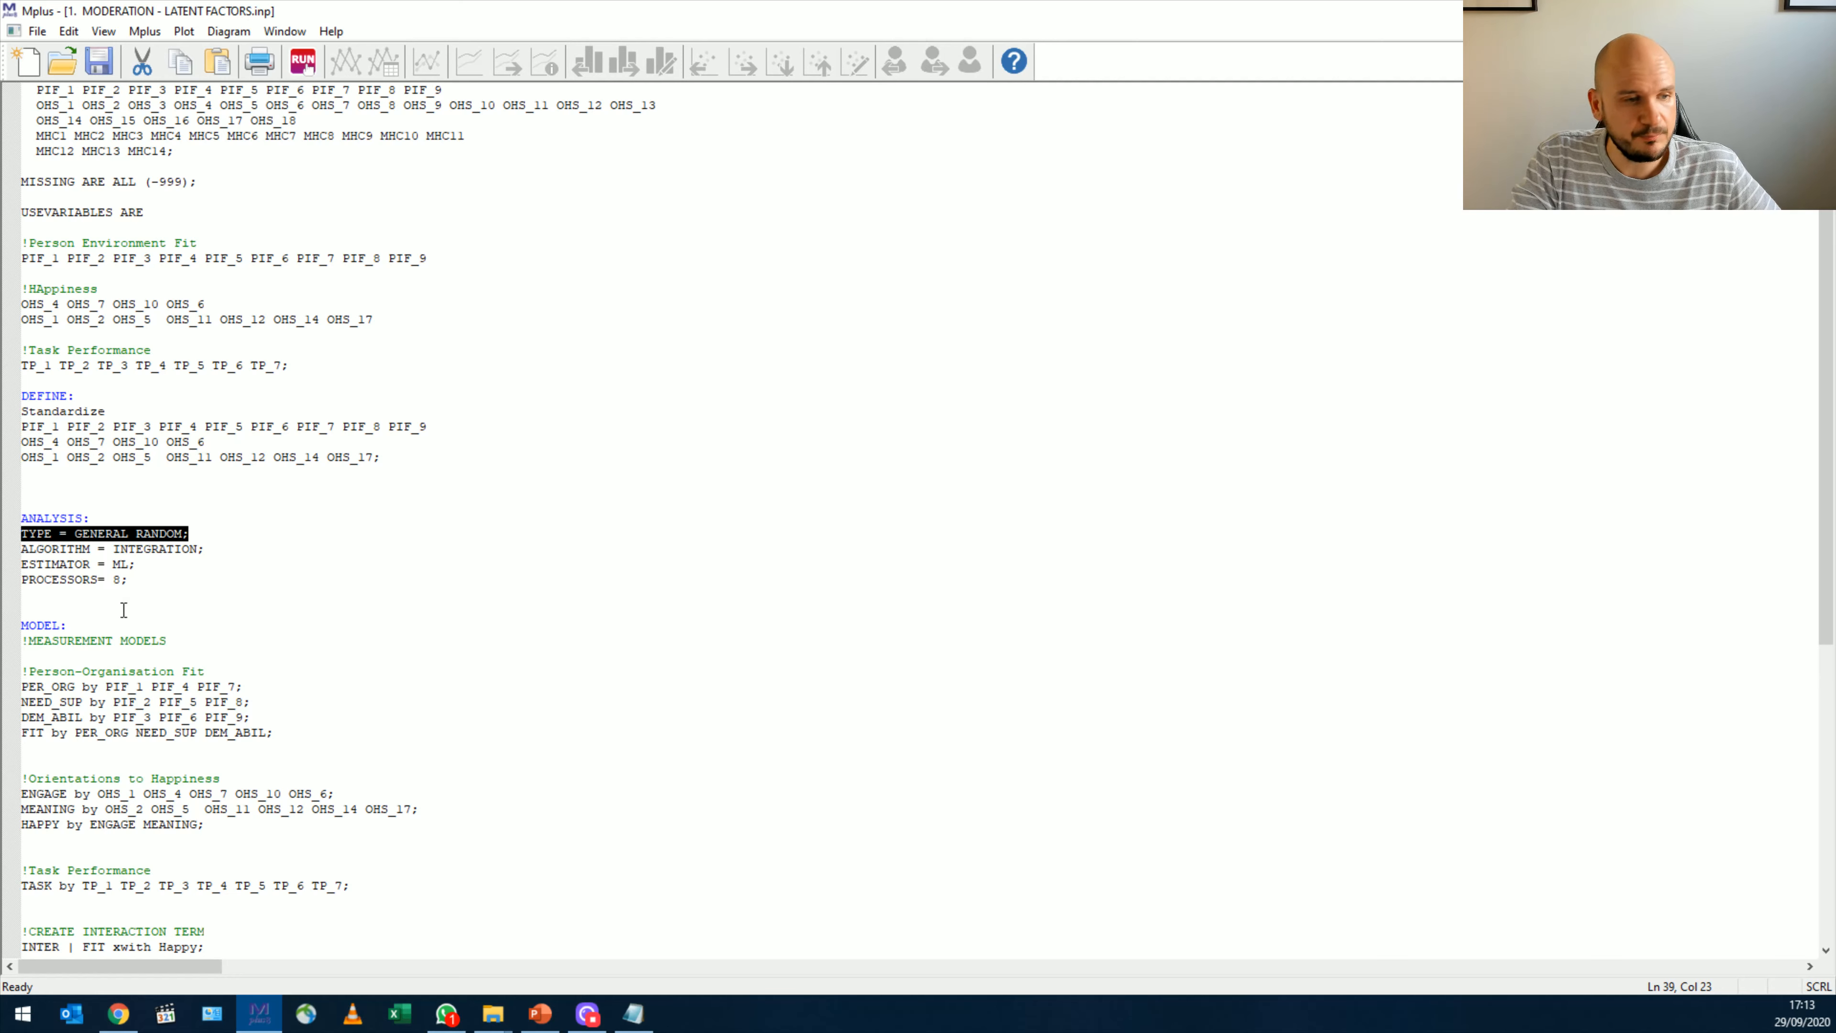
mouse_move(22, 549)
mouse_down()
mouse_move(213, 550)
mouse_move(6, 537)
mouse_up()
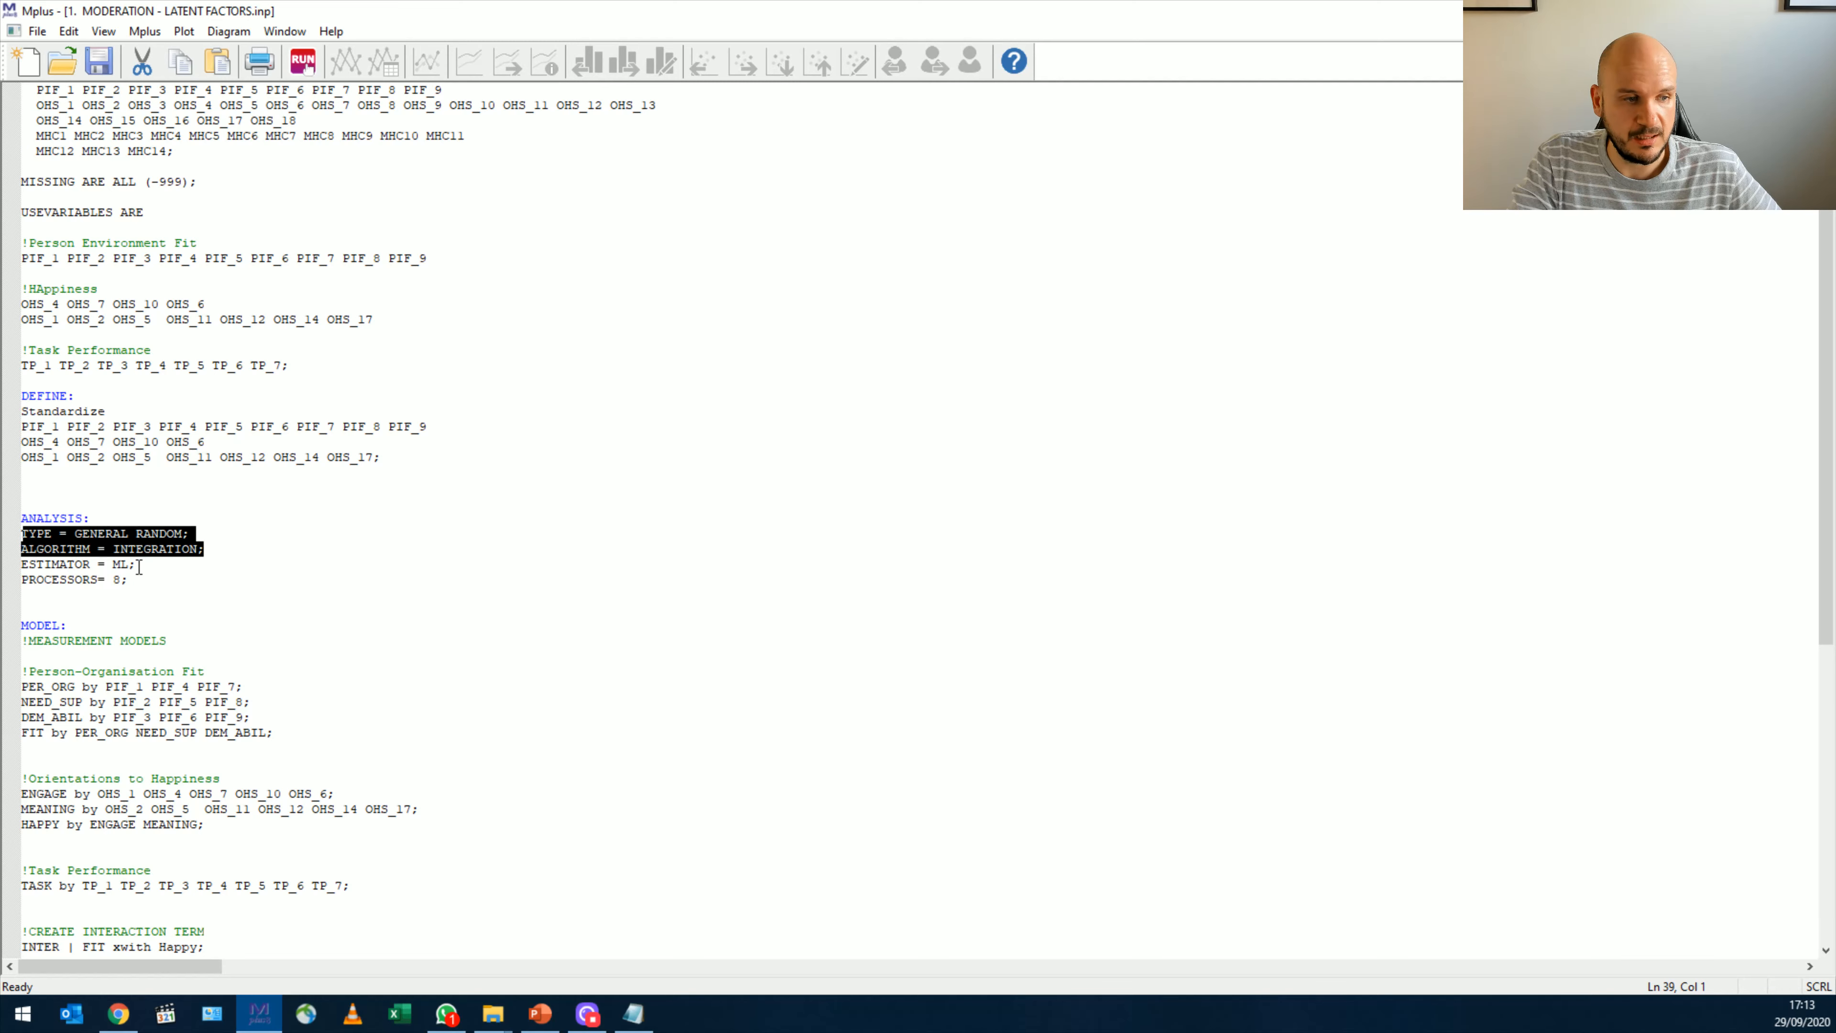
- Review the measurement models for person-organisation fit, orientations to happiness and task performance in the MODEL section
scroll(105, 578, down, 4)
scroll(100, 538, down, 3)
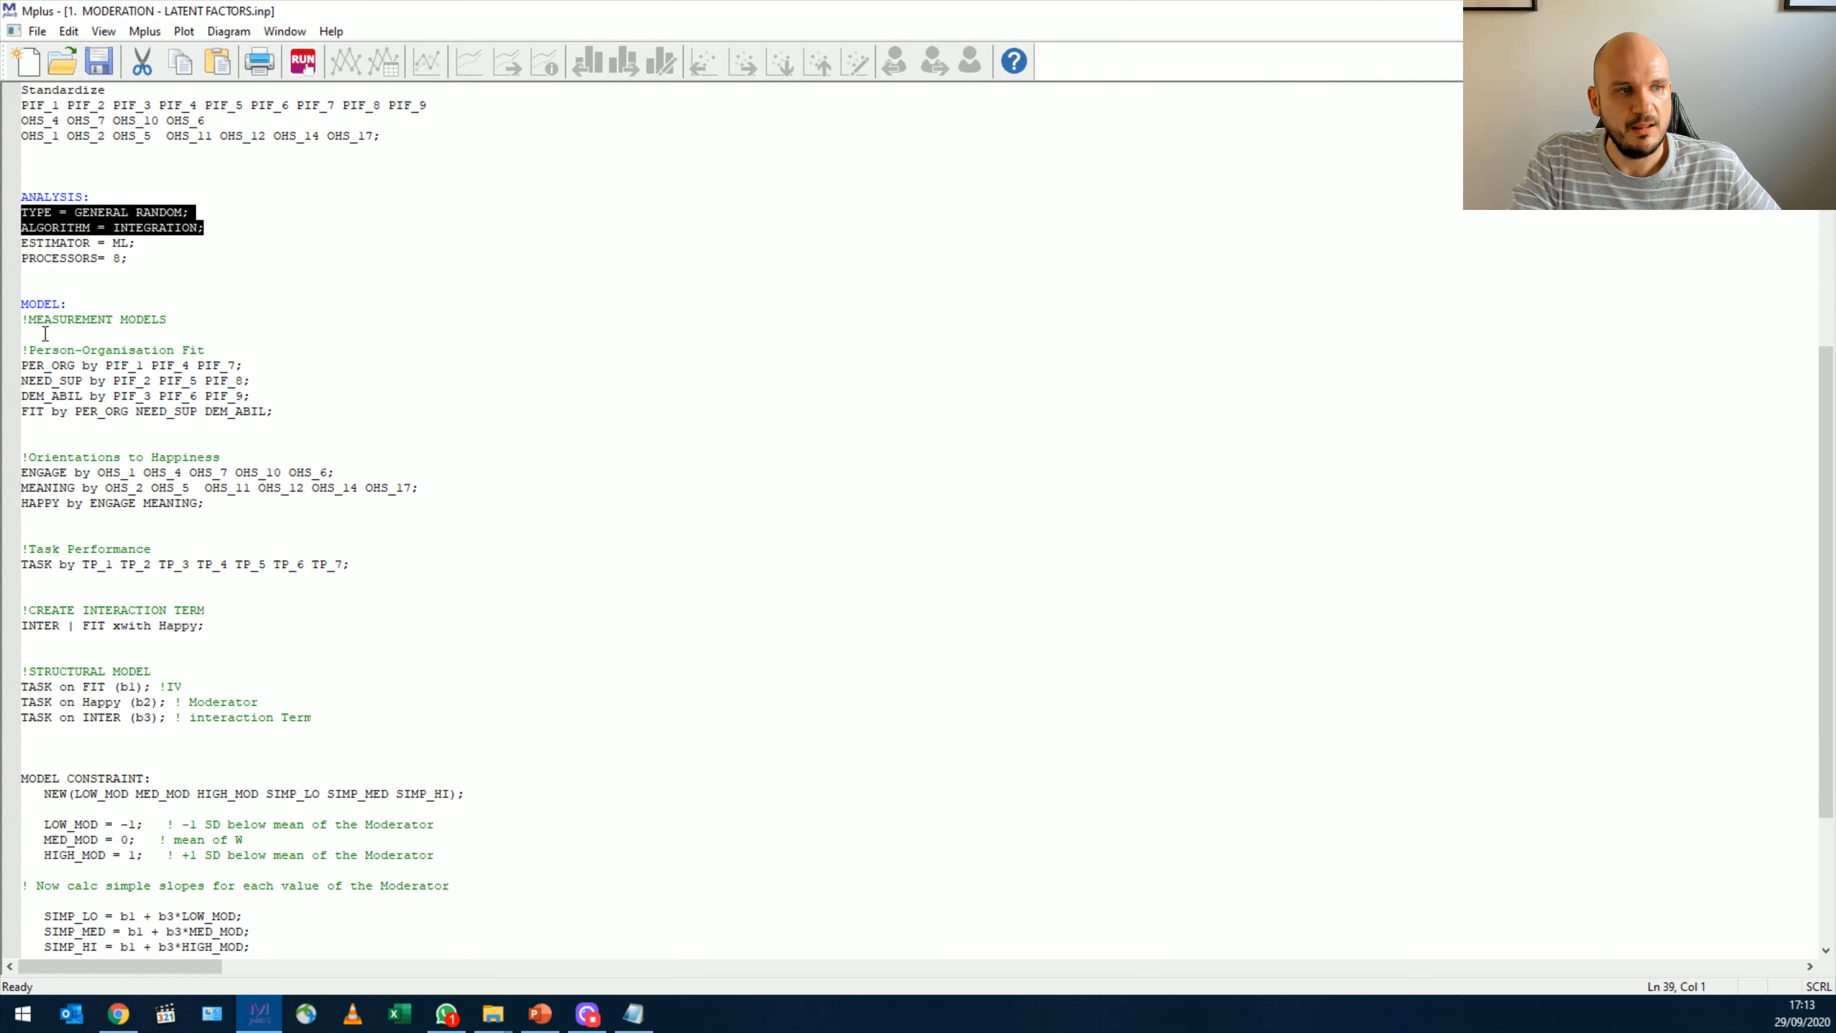
drag(16, 304, 385, 583)
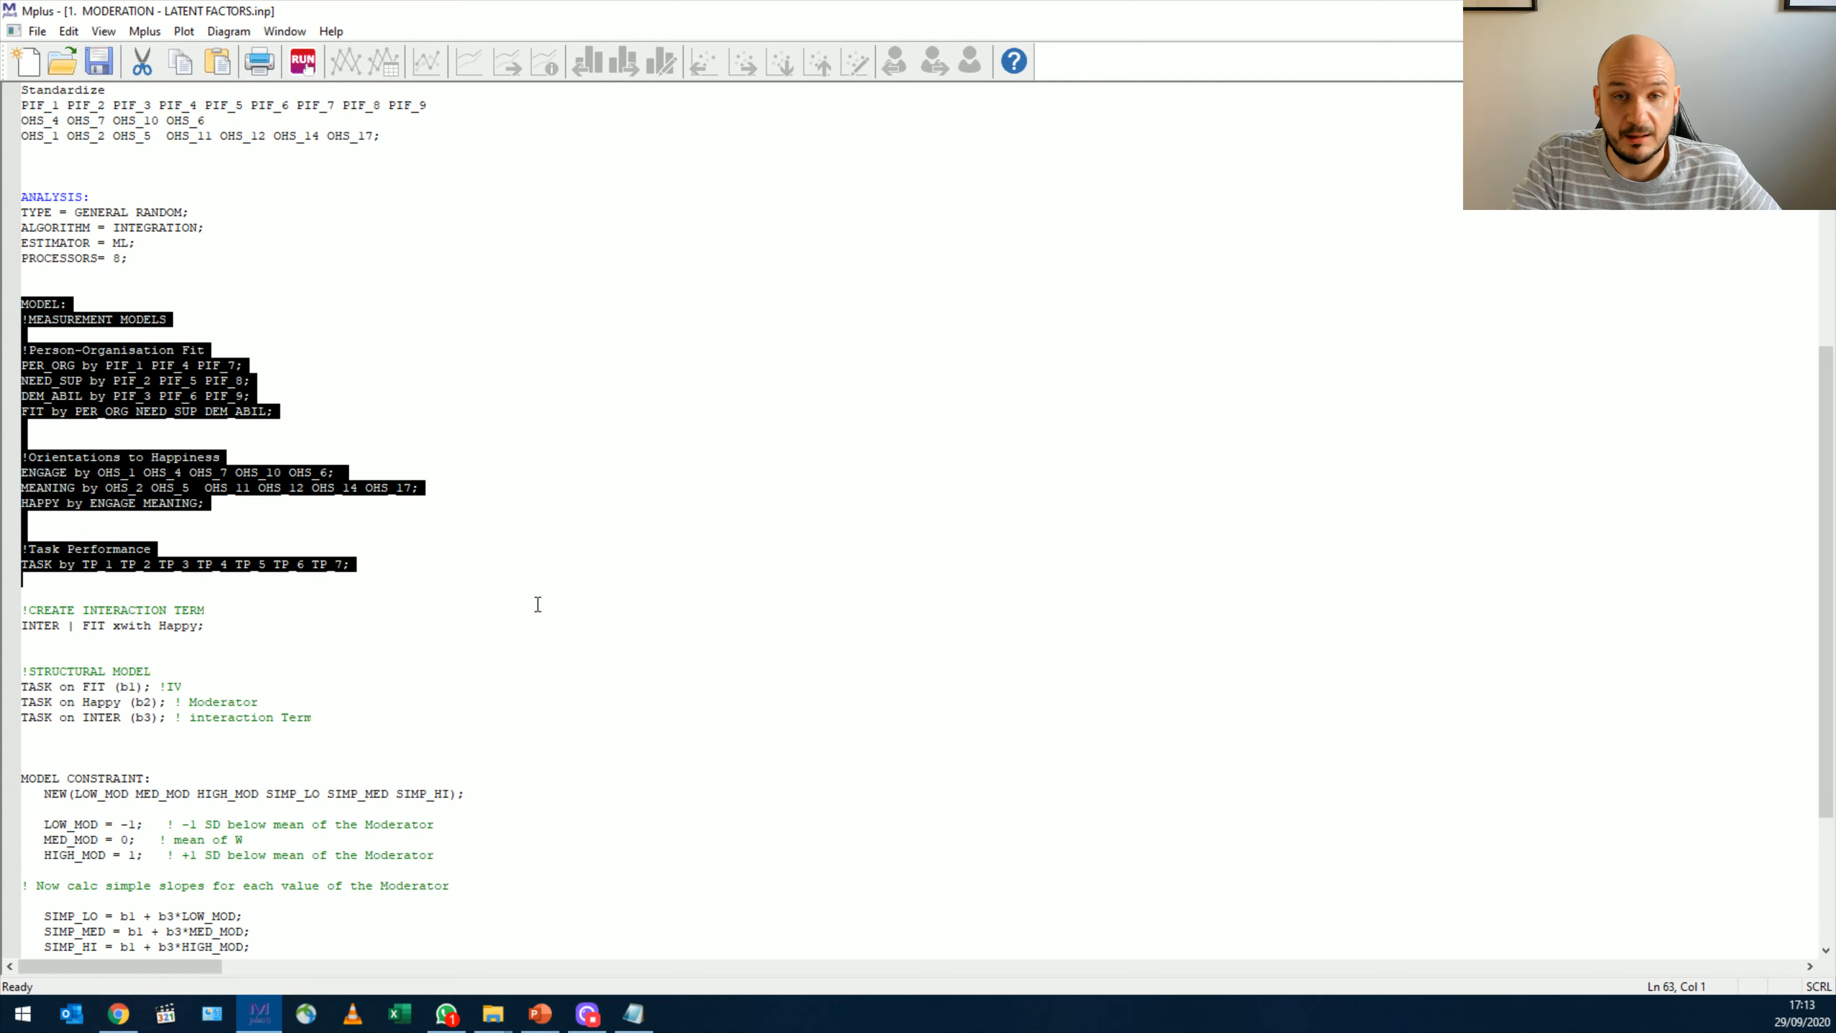
click(202, 553)
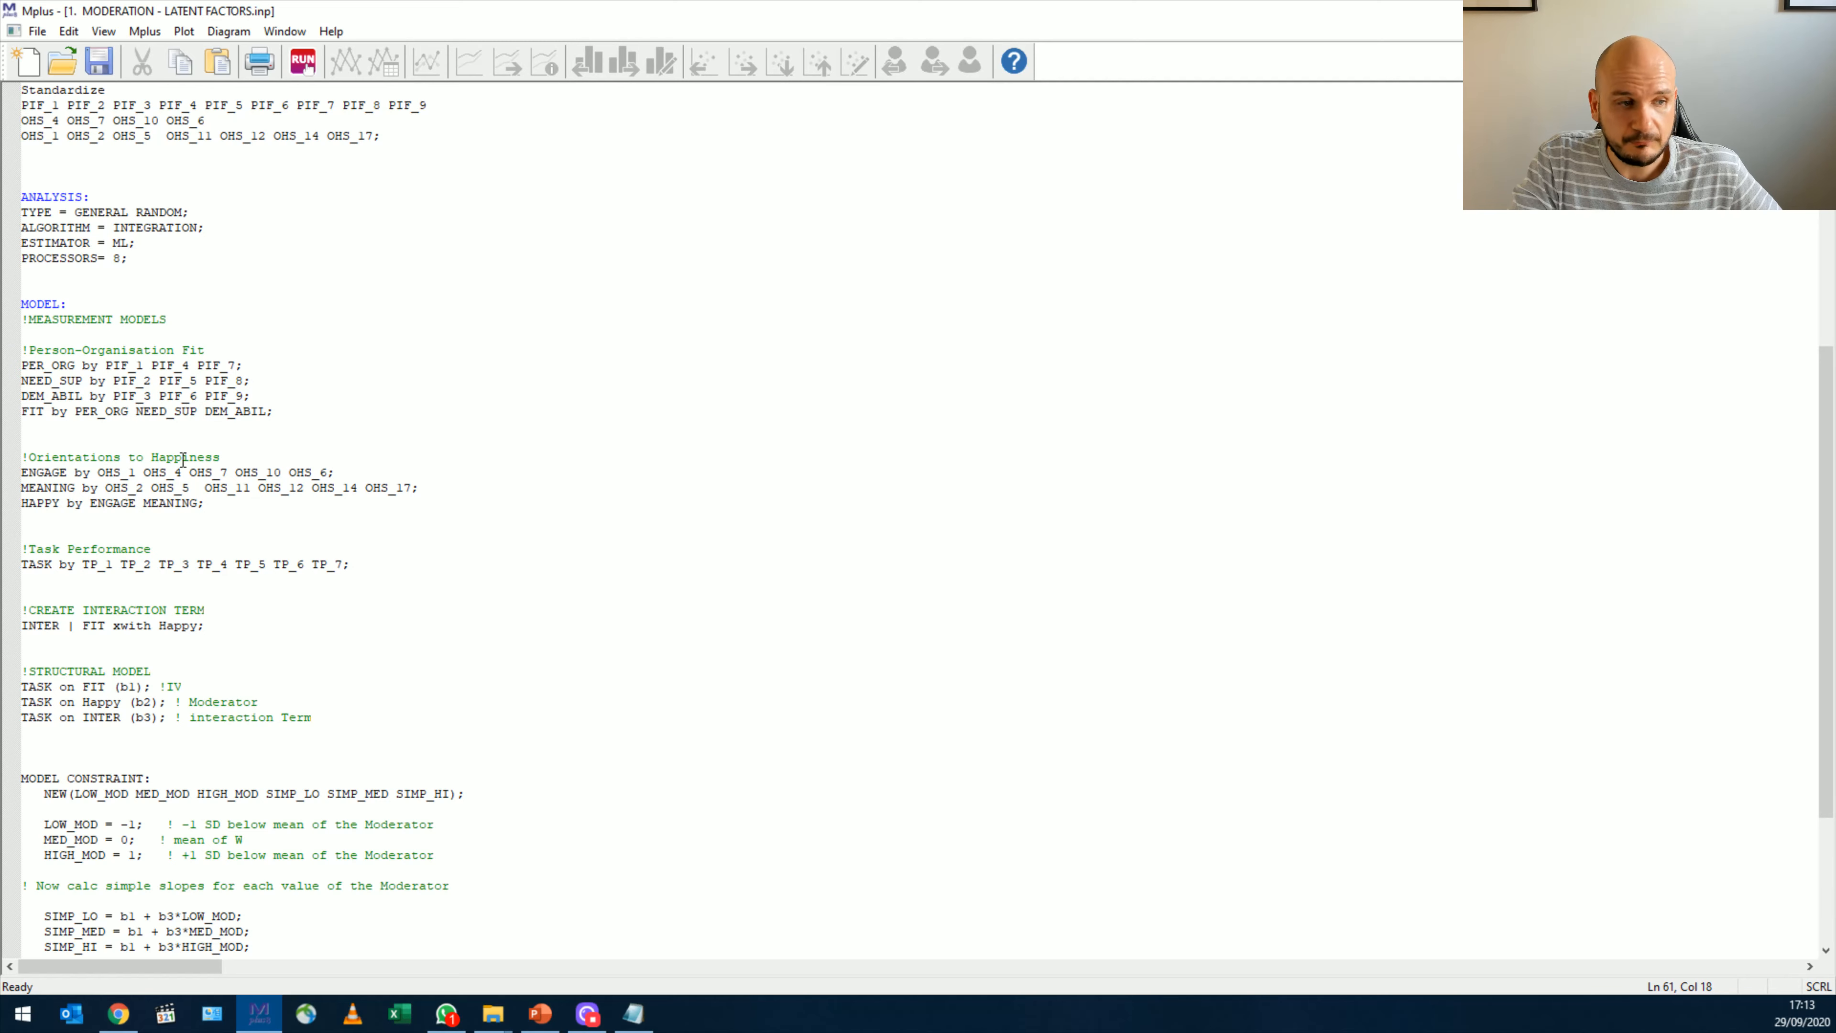
- Examine the interaction term statement that combines FIT and Happy through xwith under the name INTER
scroll(251, 618, down, 1)
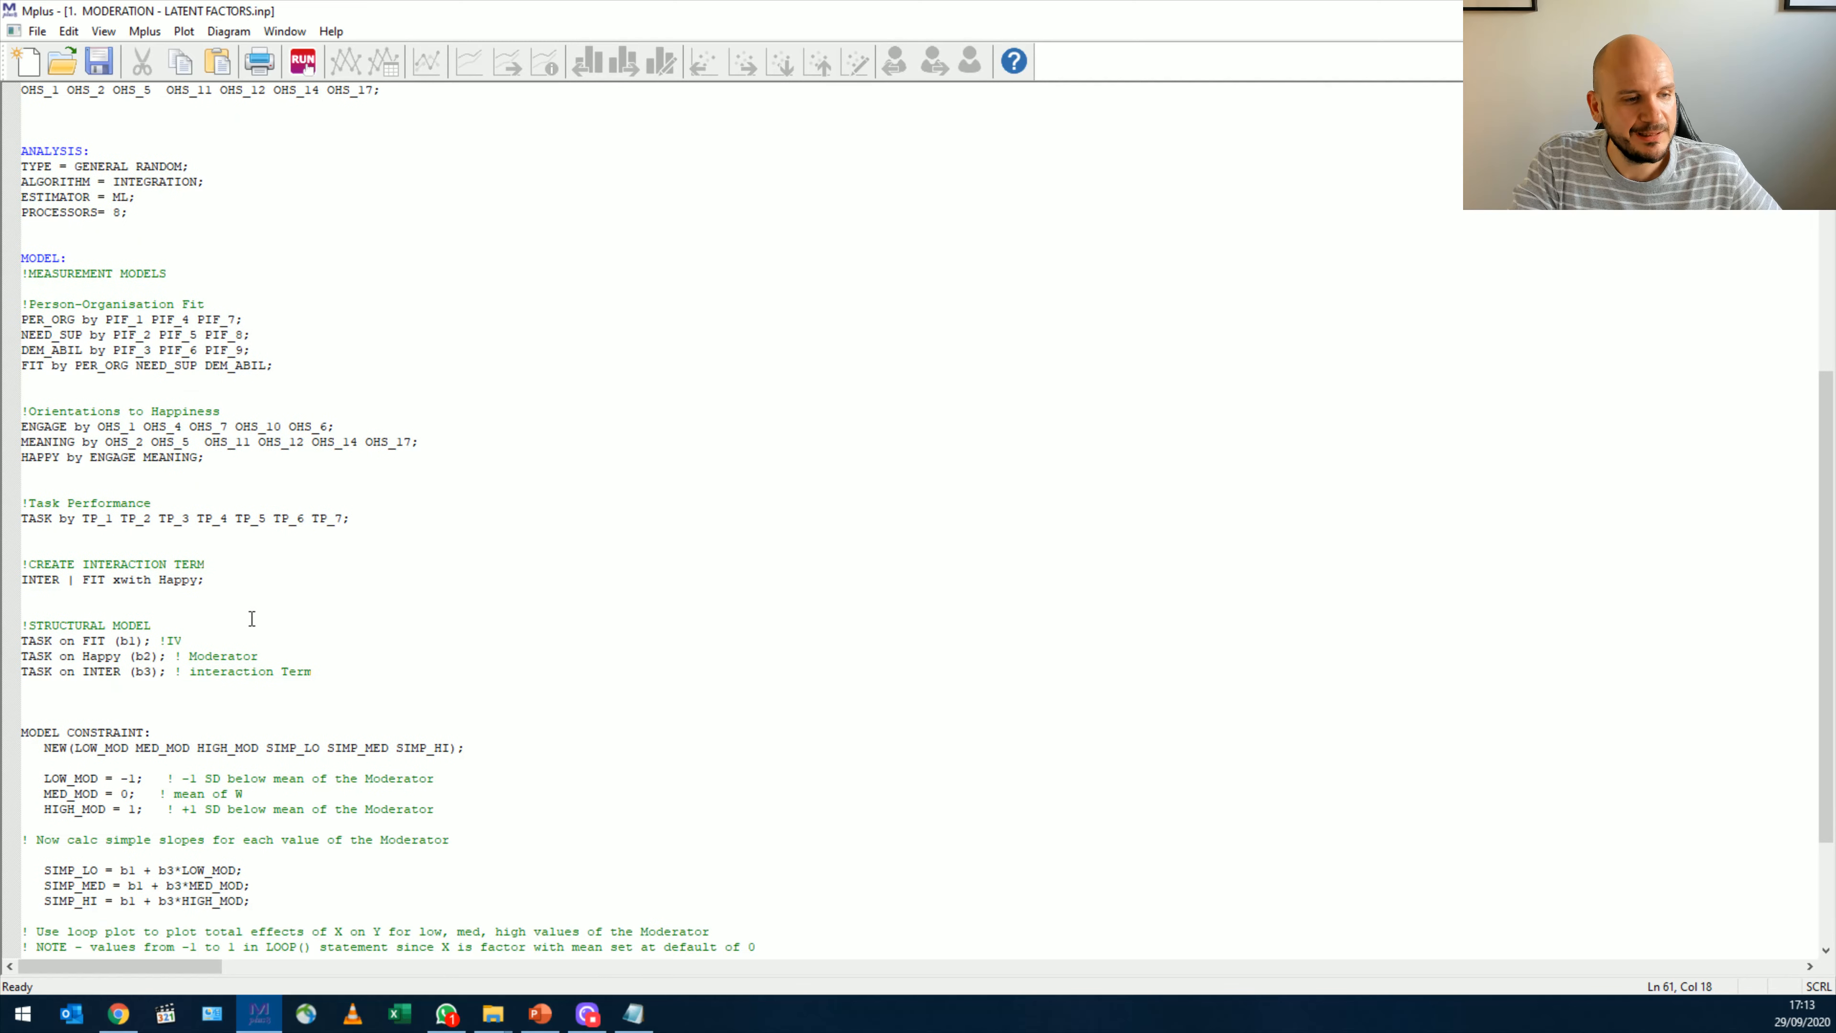
scroll(251, 618, down, 1)
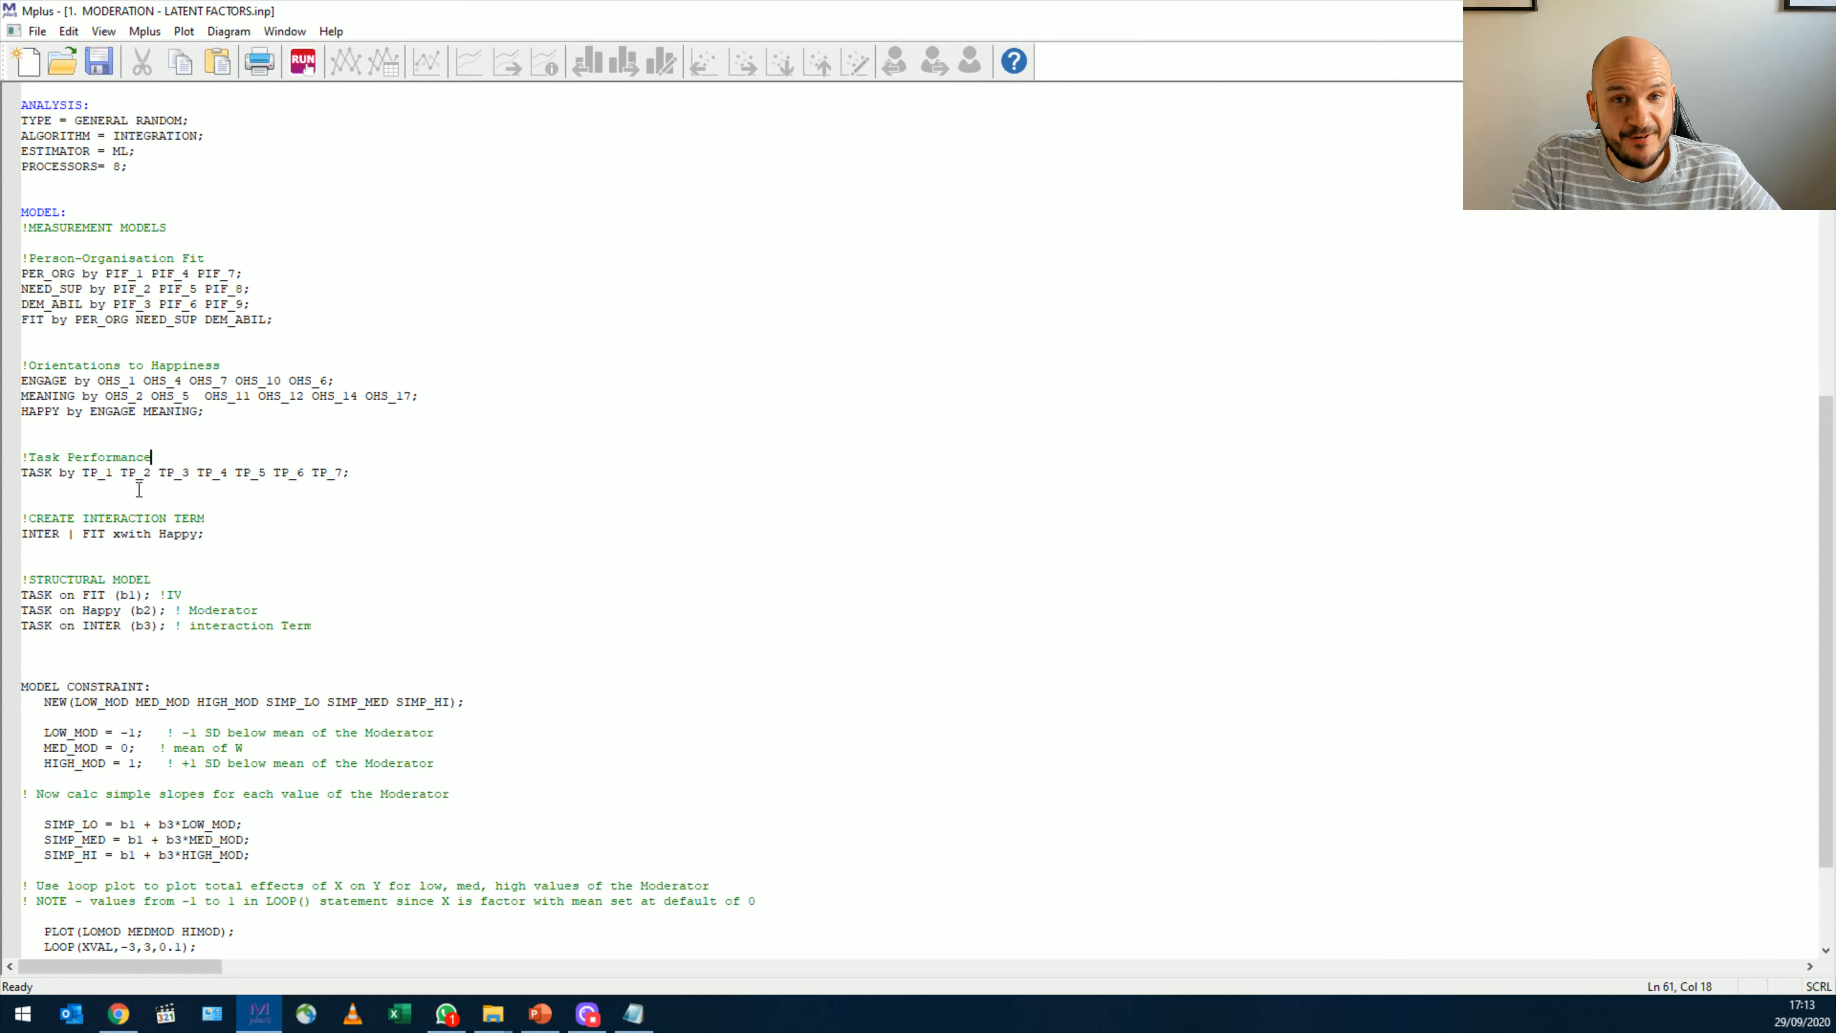
drag(151, 534, 113, 535)
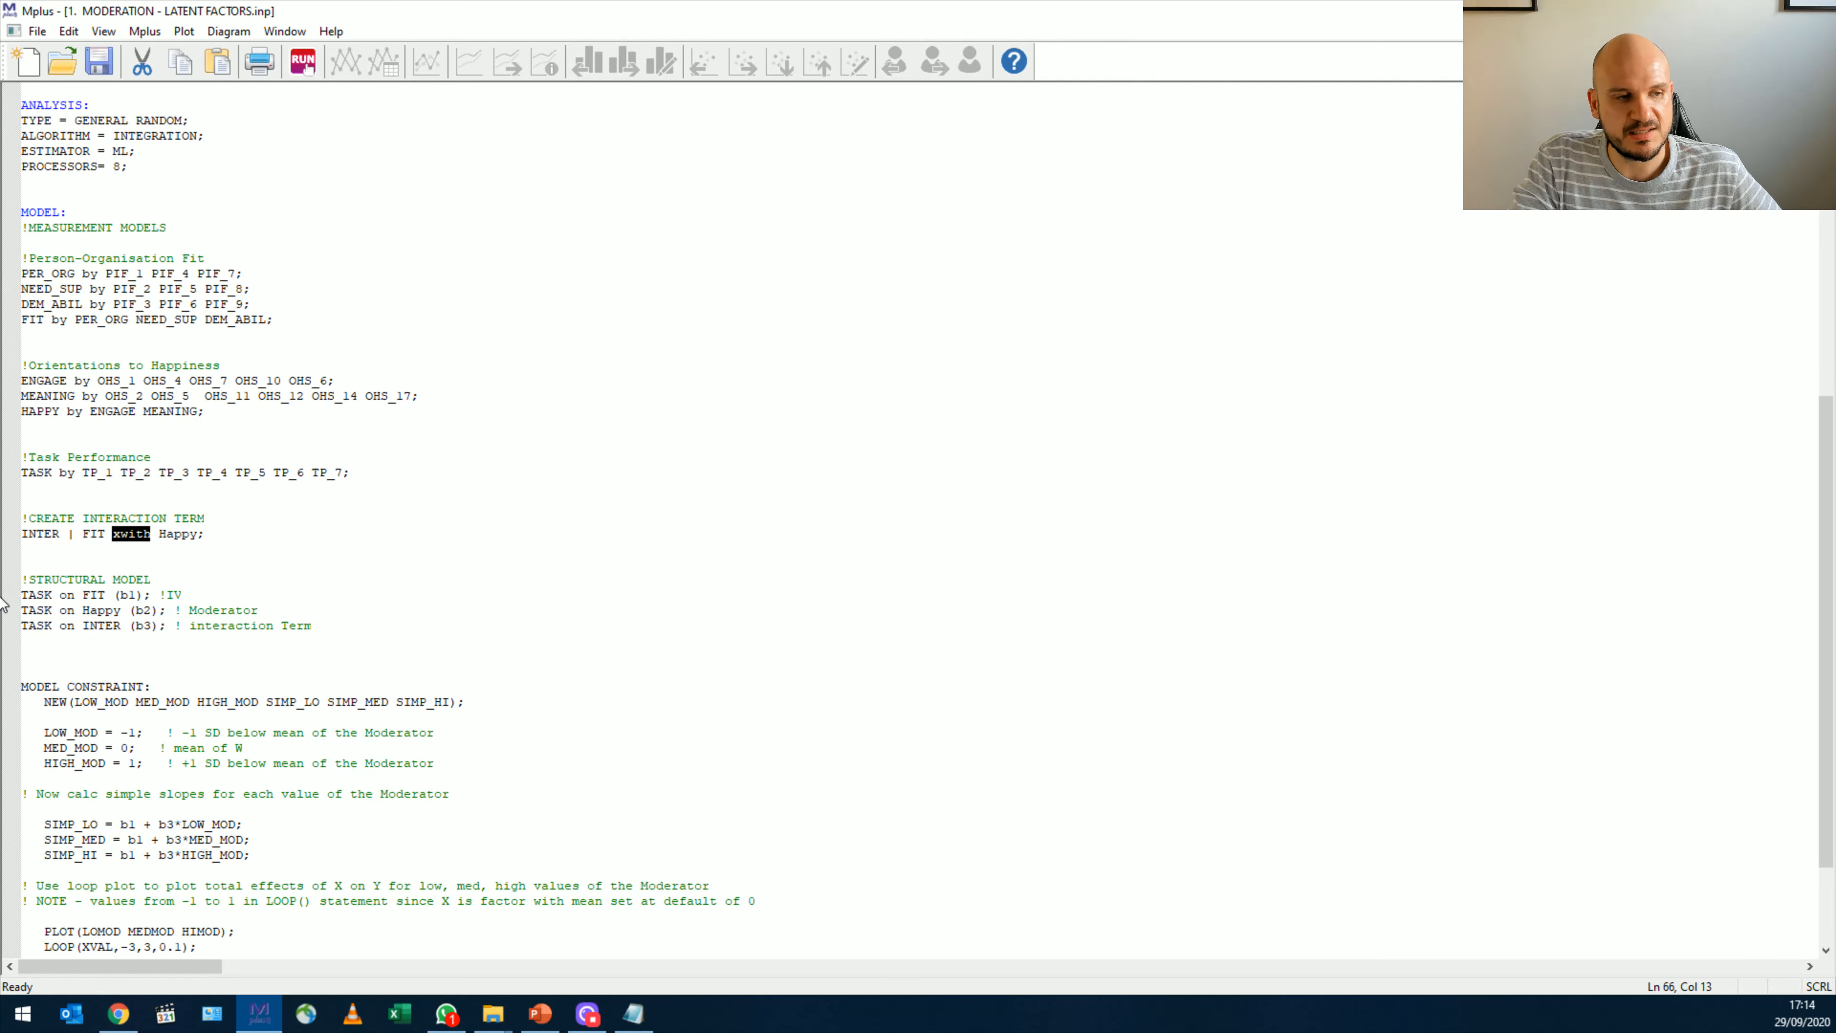
drag(59, 534, 14, 553)
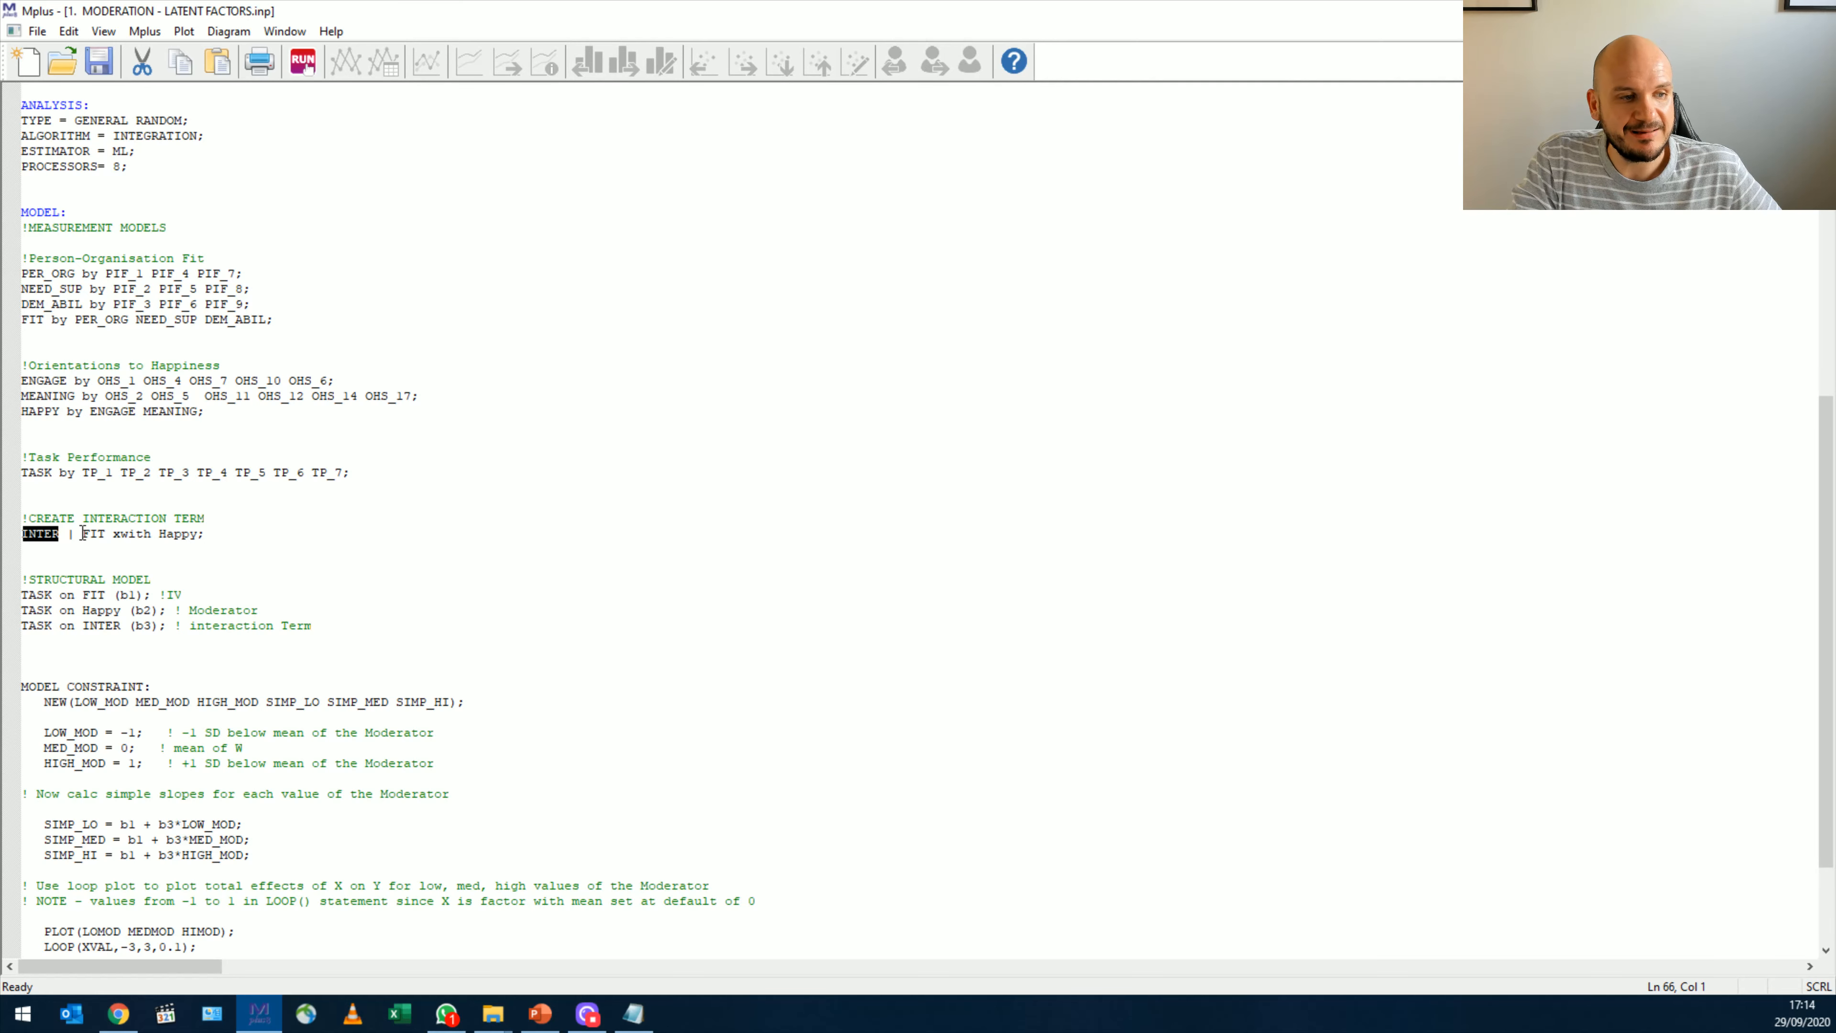
drag(81, 533, 109, 533)
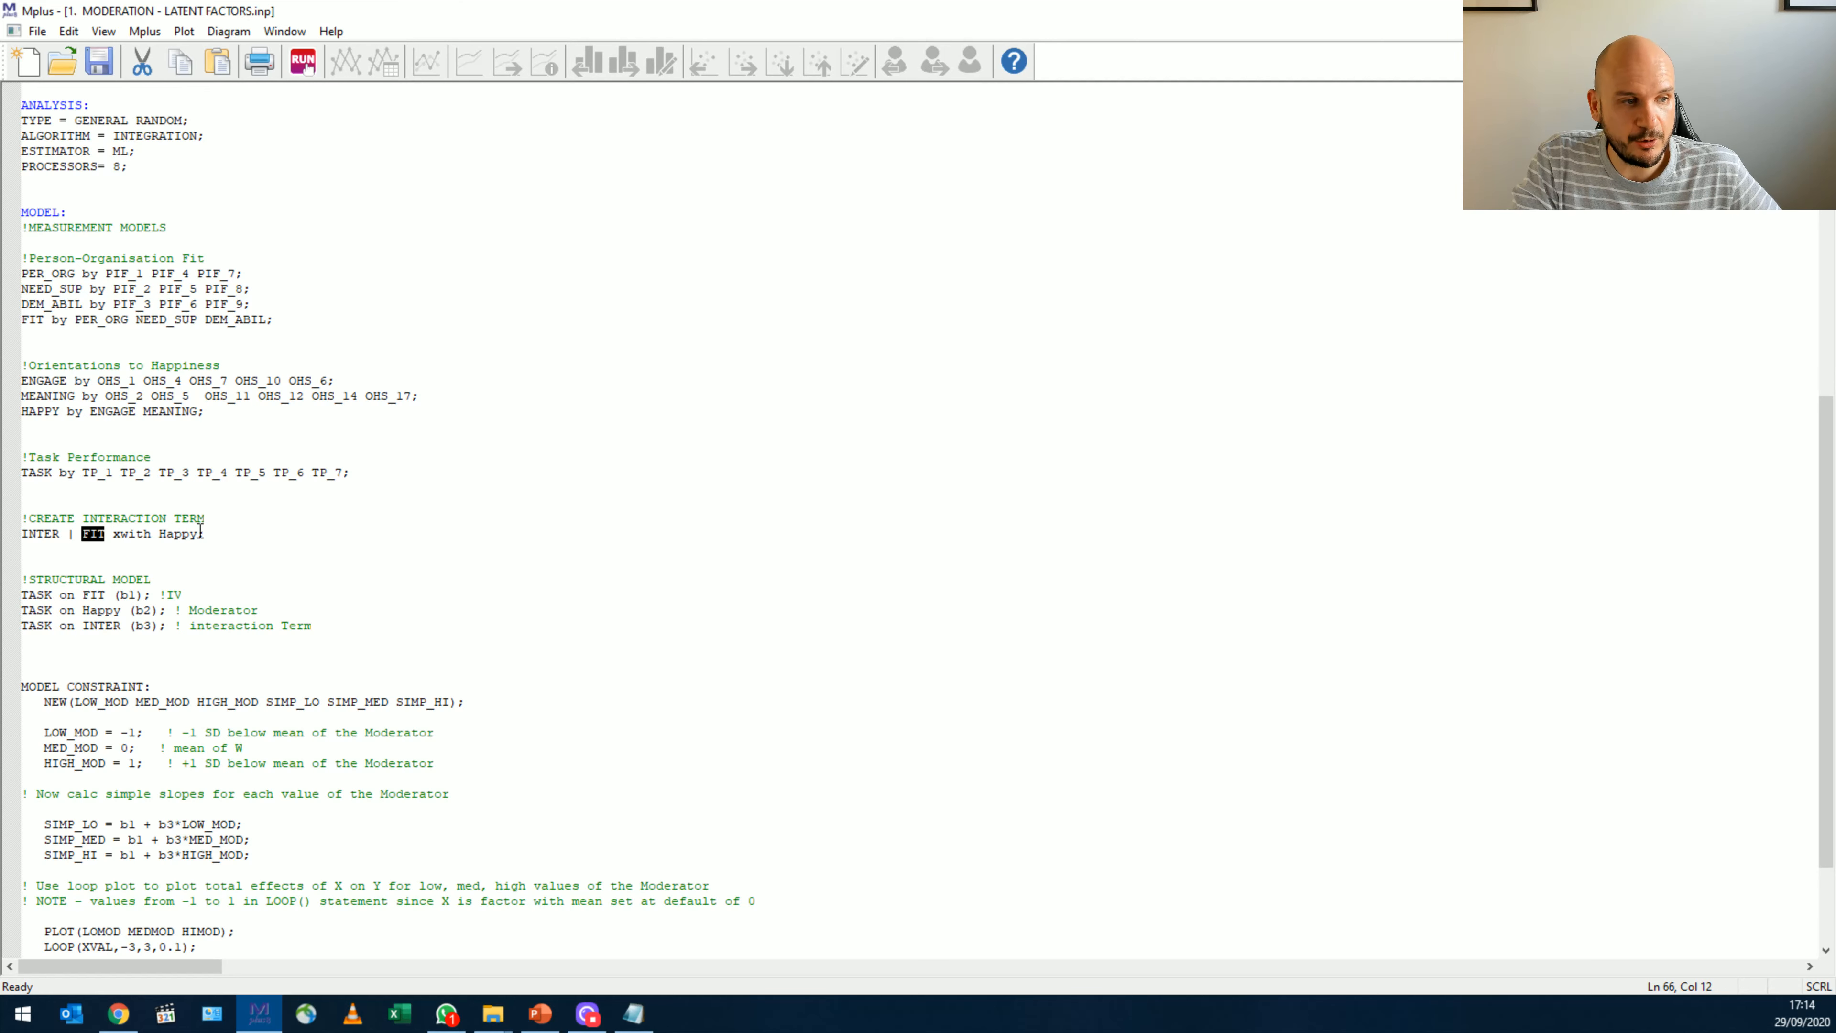
drag(196, 535, 168, 539)
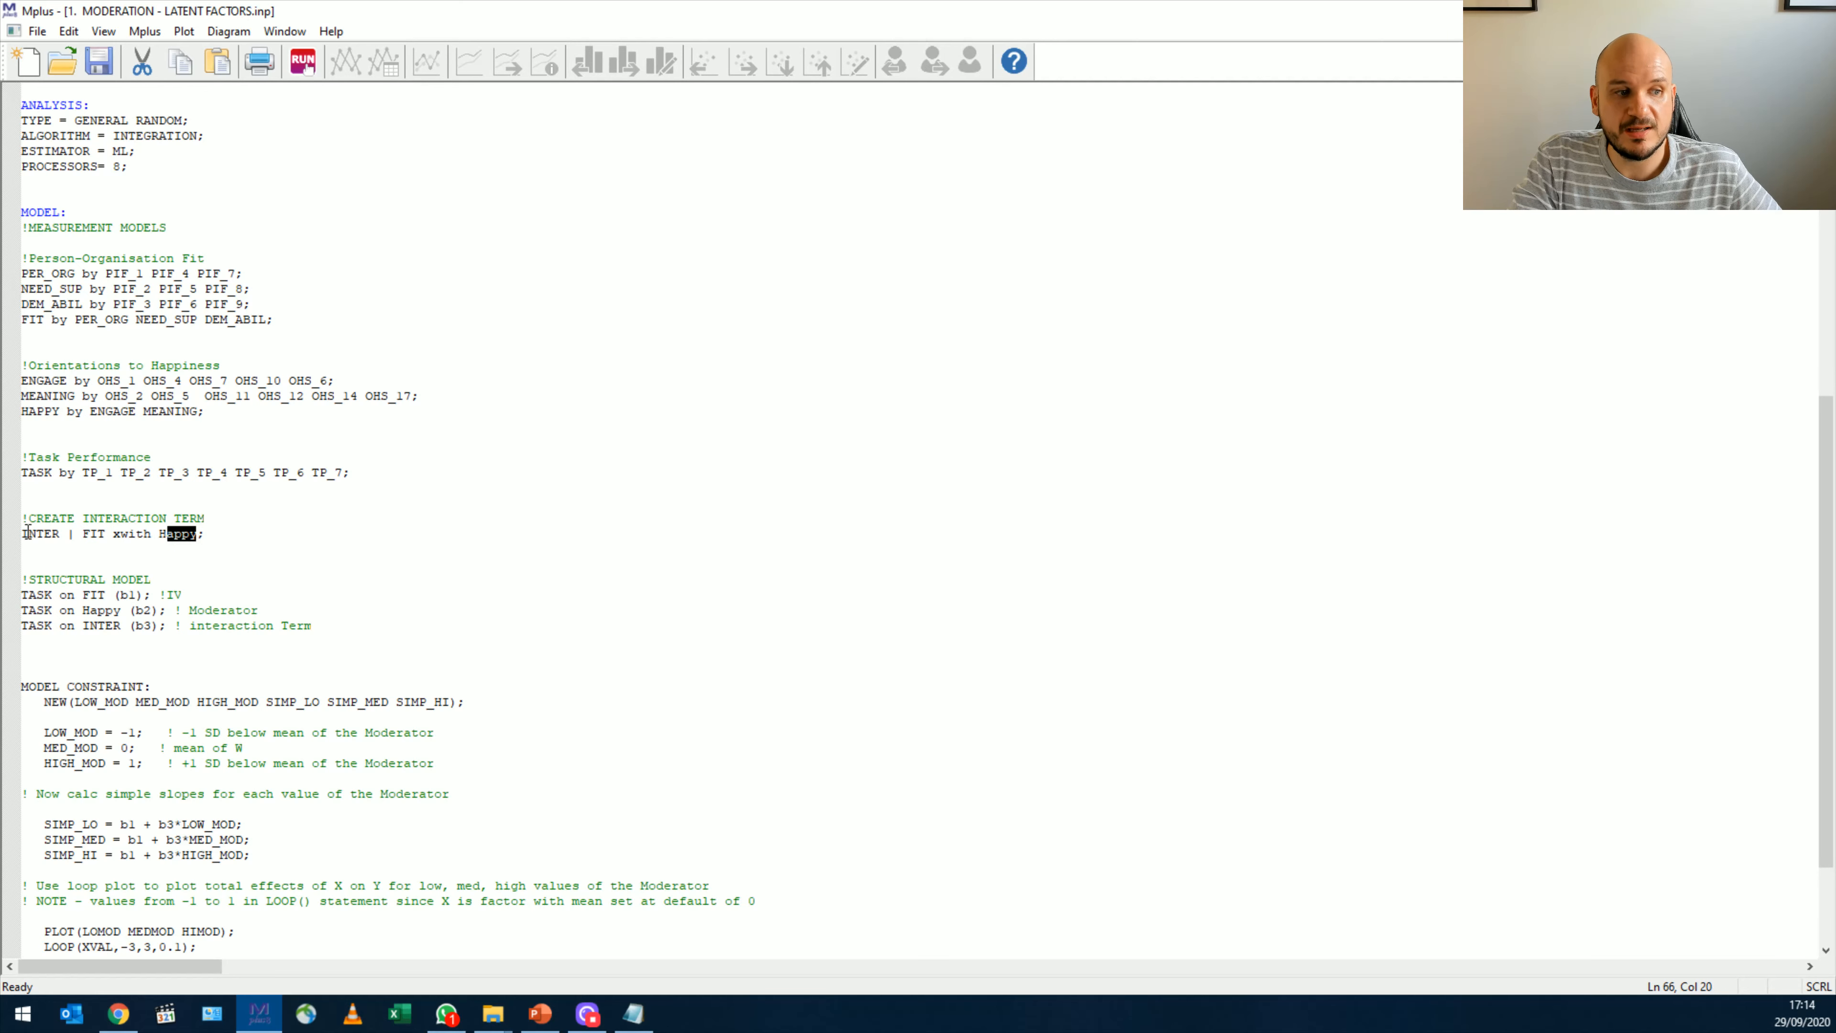
drag(21, 535, 181, 535)
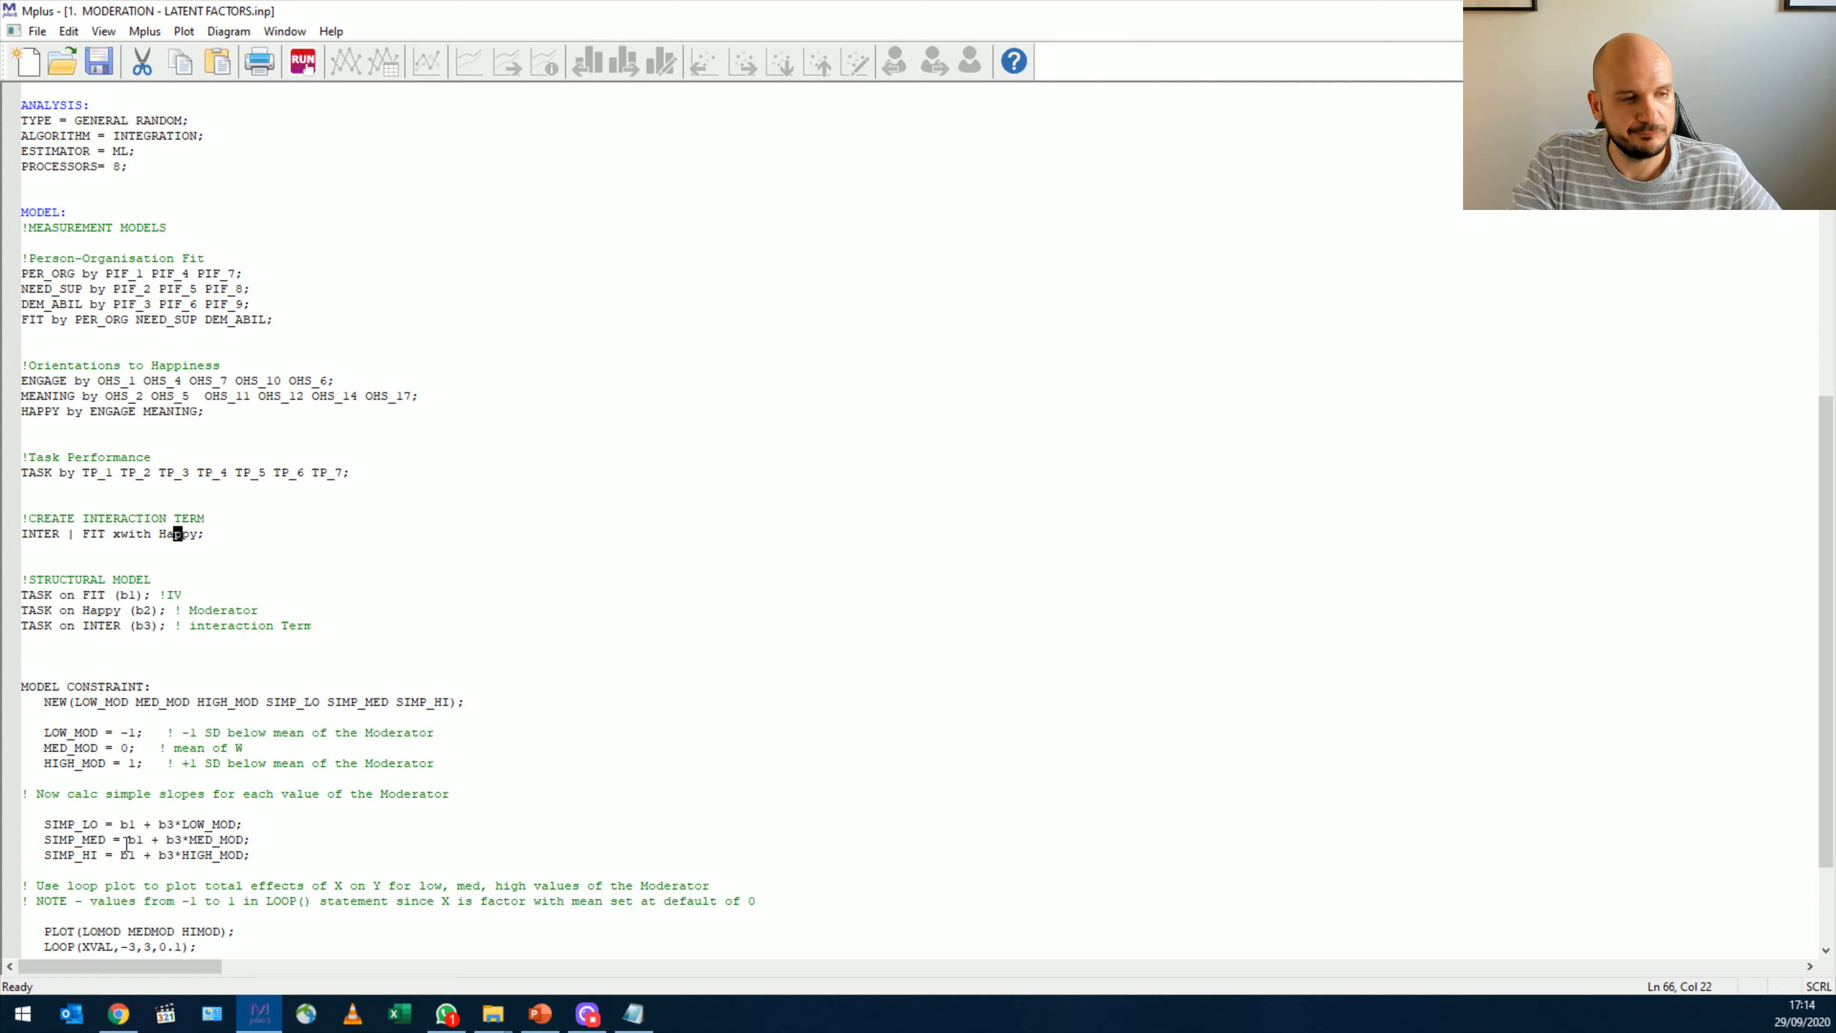
- Examine the structural model's regressions of TASK on FIT, Happy and INTER with their labels b1, b2 and b3
scroll(127, 843, down, 2)
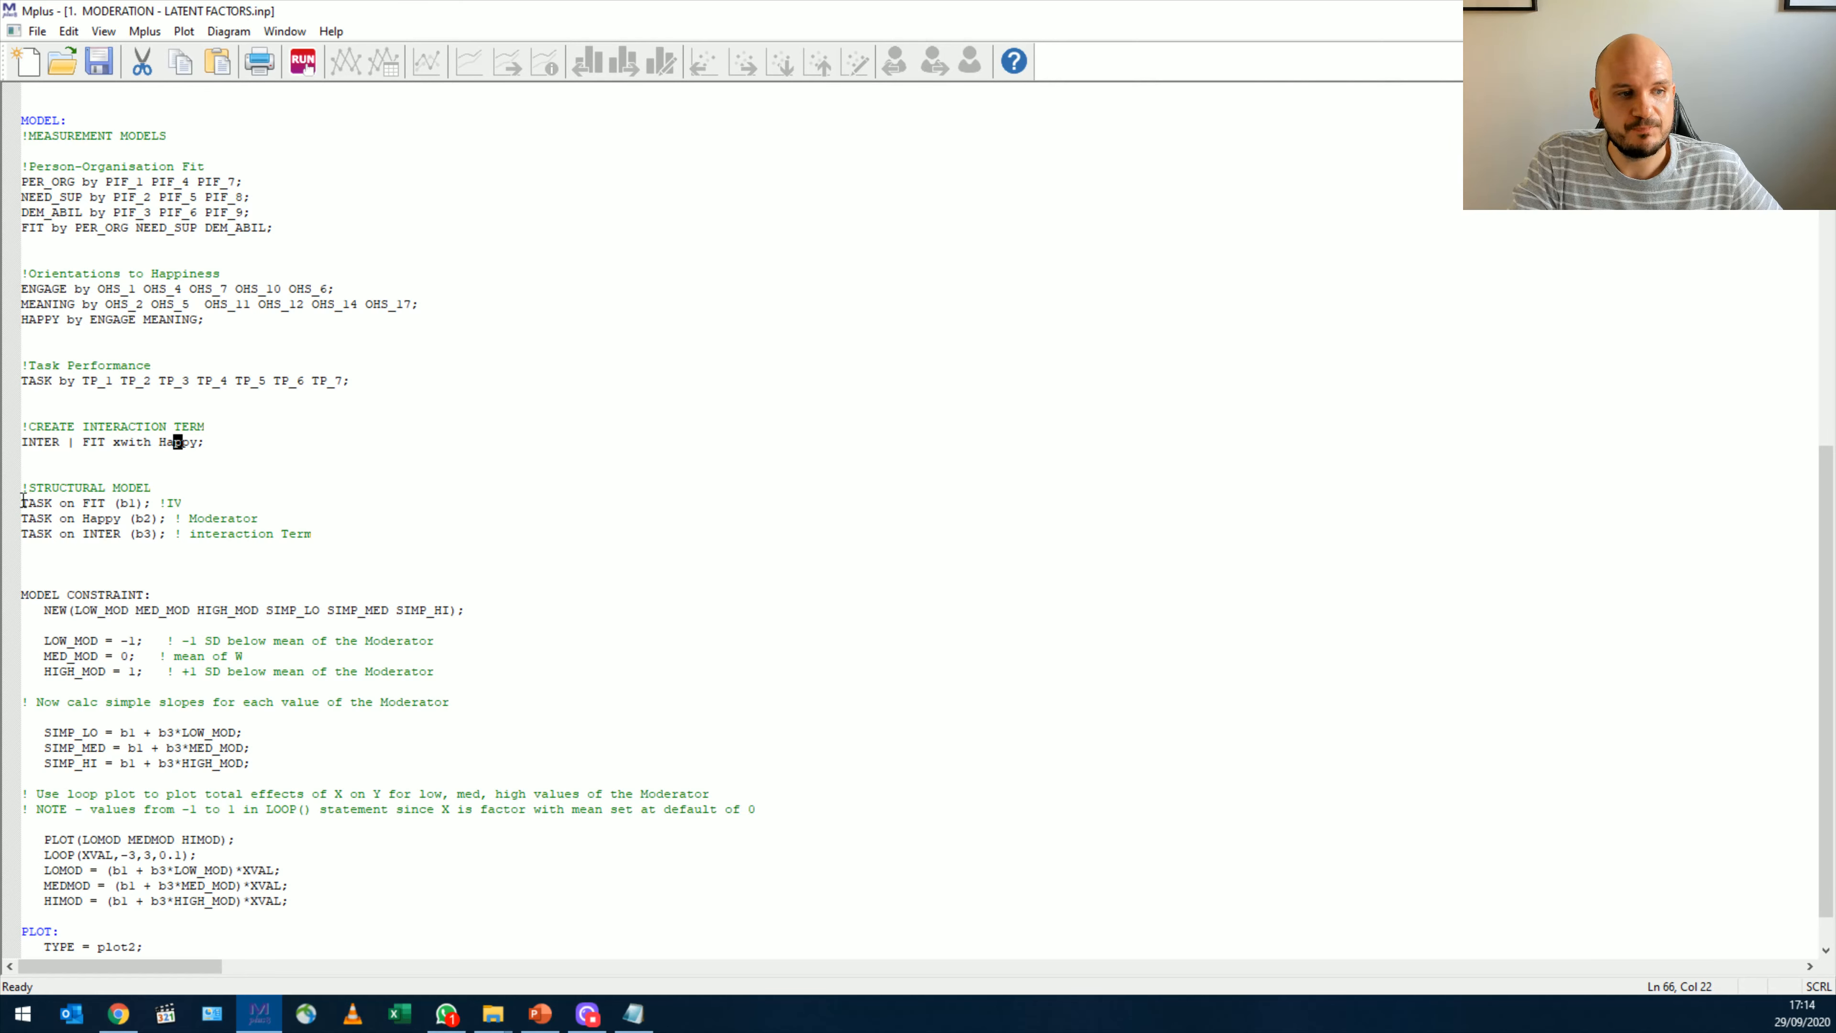
drag(23, 502, 145, 502)
double_click(66, 502)
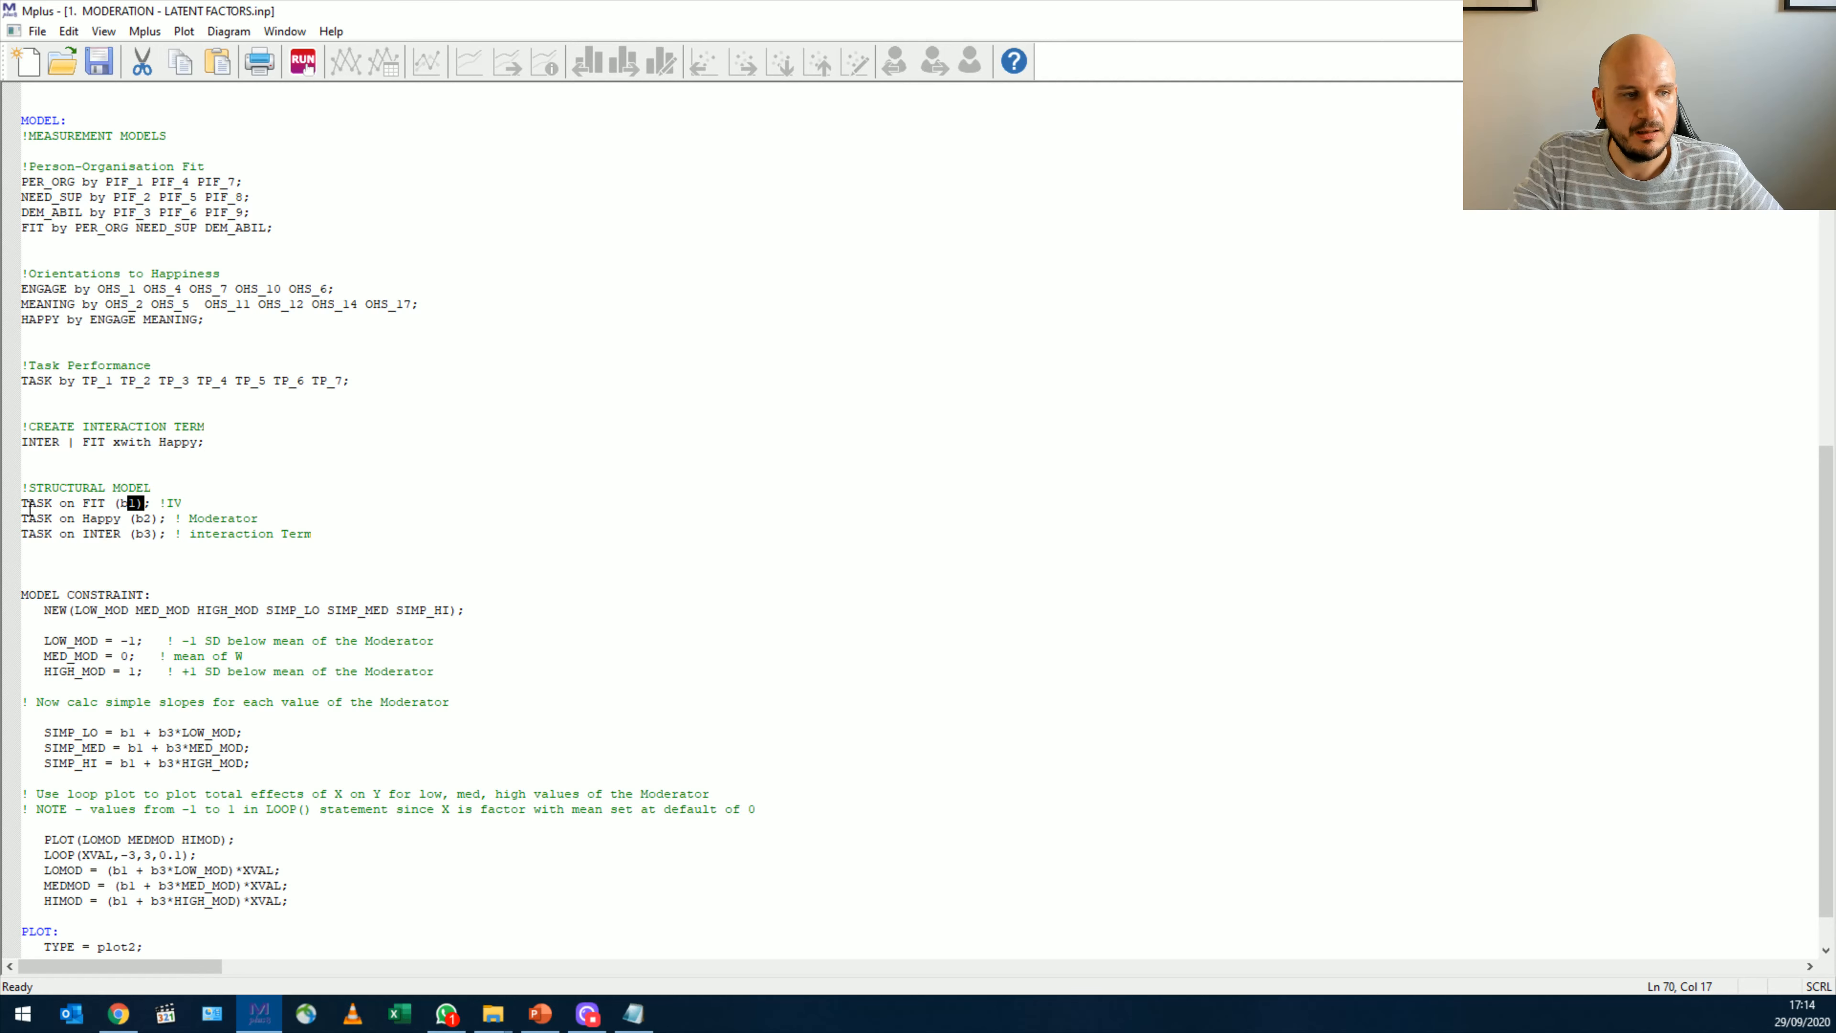
drag(136, 518, 151, 518)
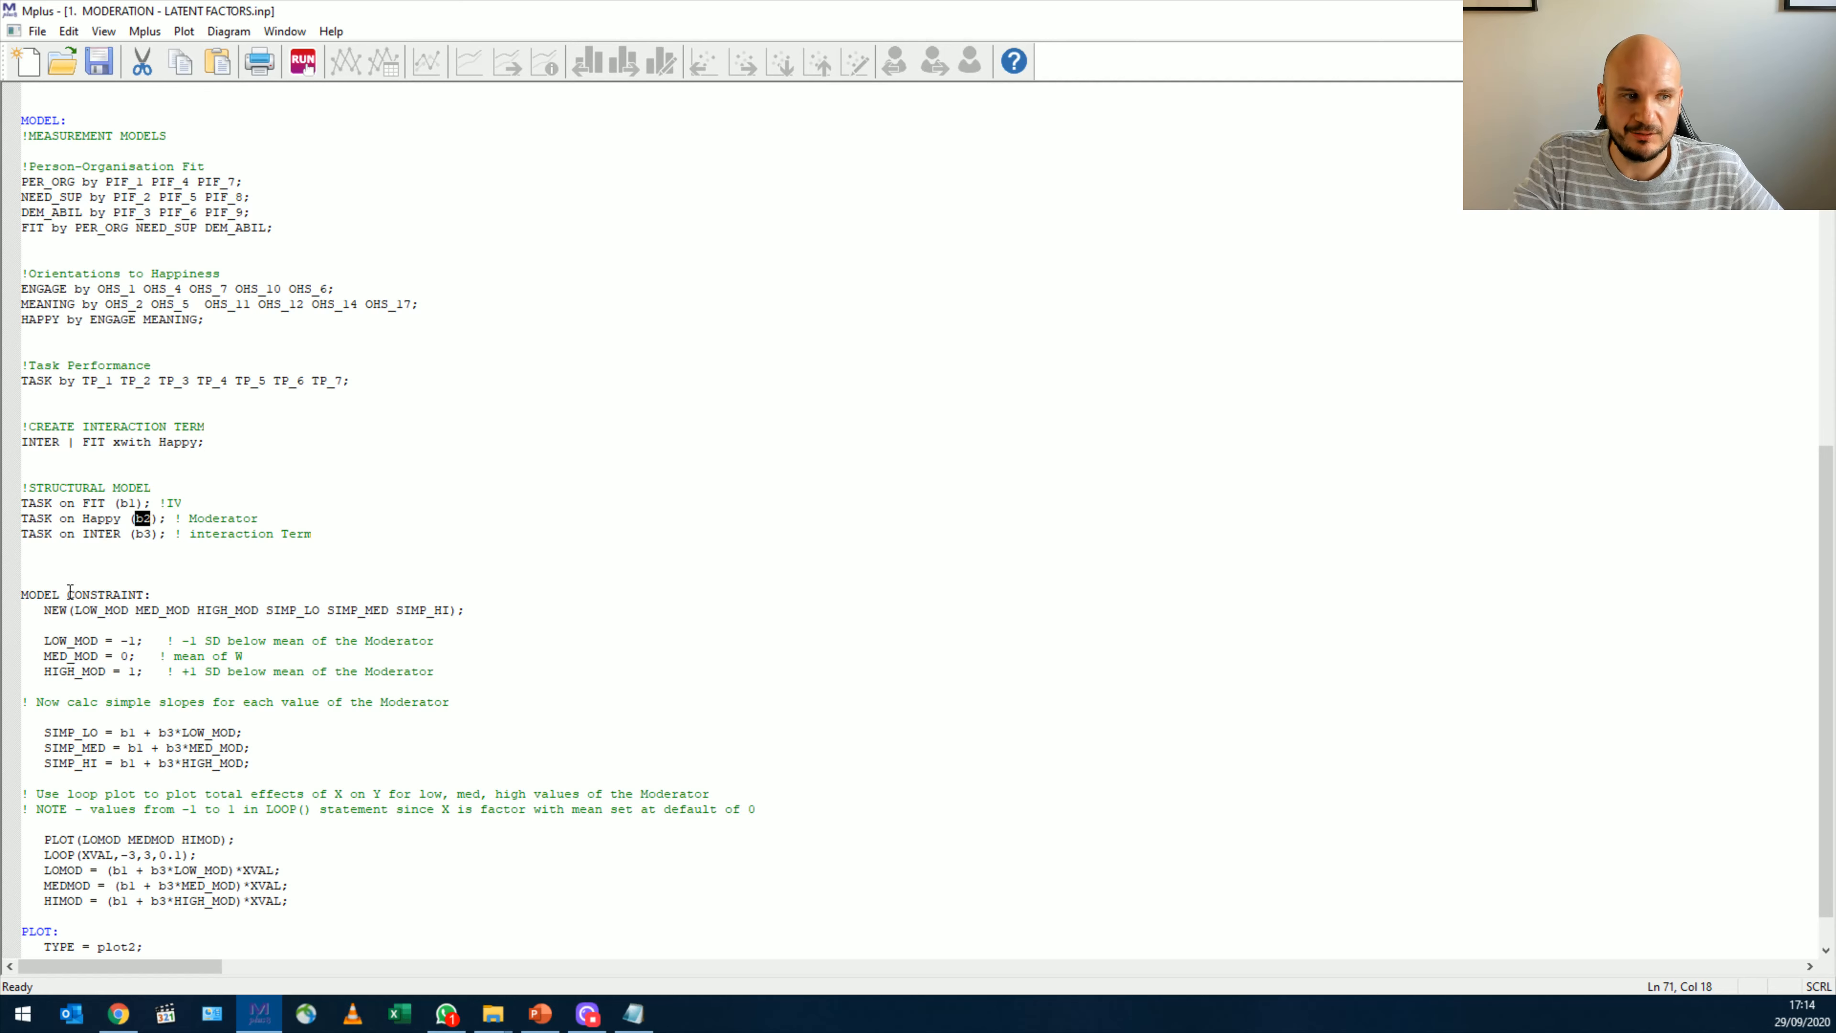
click(117, 534)
mouse_move(119, 534)
mouse_down()
mouse_move(86, 533)
mouse_move(150, 533)
mouse_move(130, 533)
mouse_up()
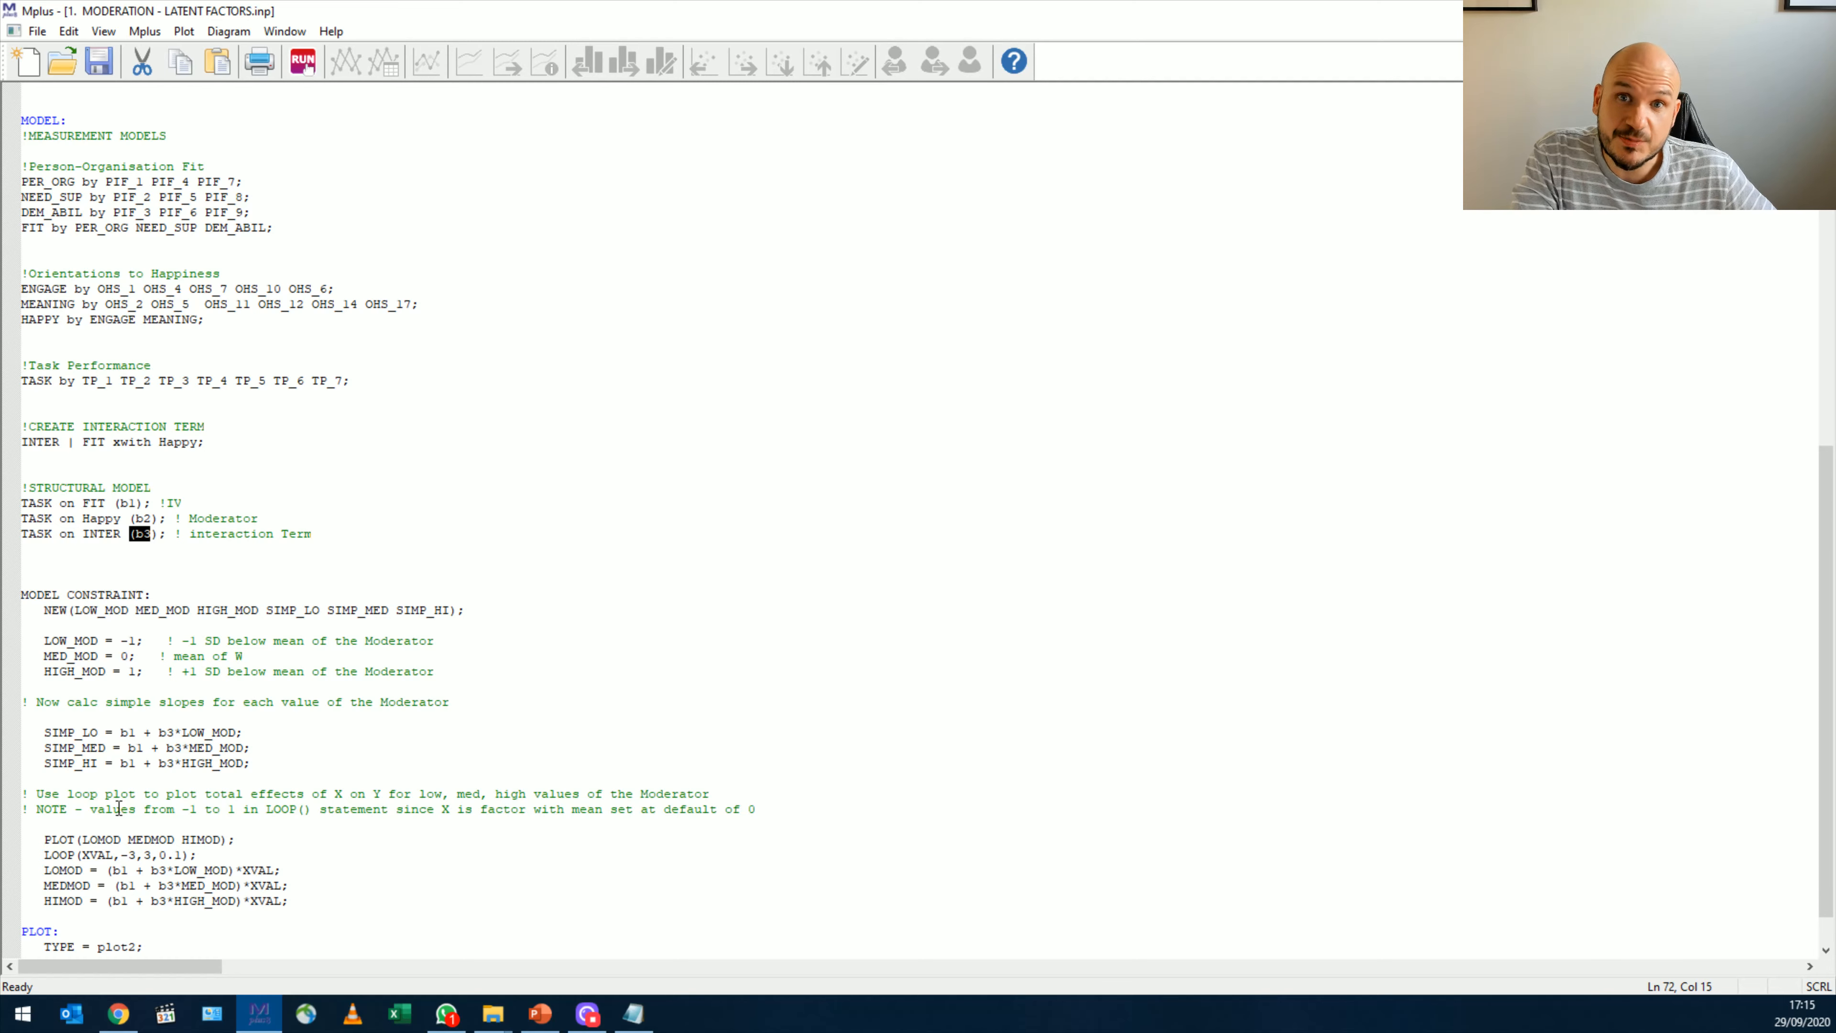
- Review the MODEL CONSTRAINT section and the parameter names declared in its NEW statement
scroll(182, 755, down, 1)
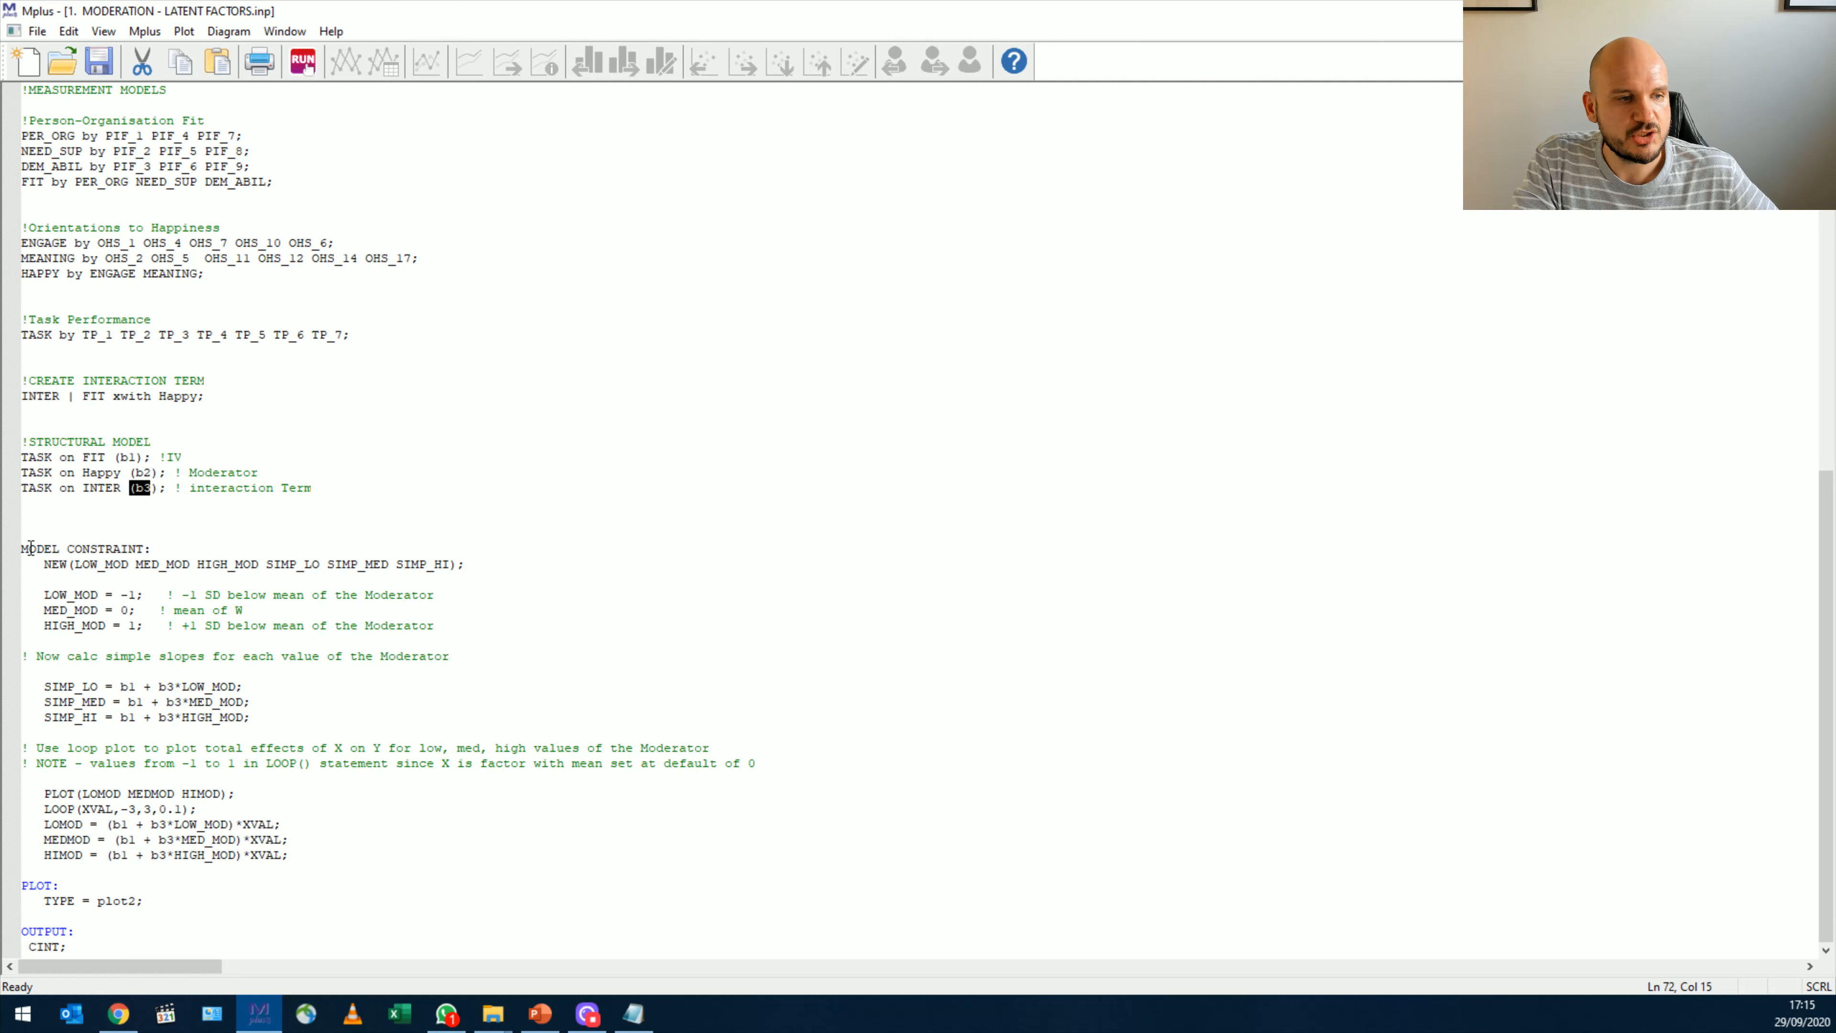
drag(20, 550, 363, 855)
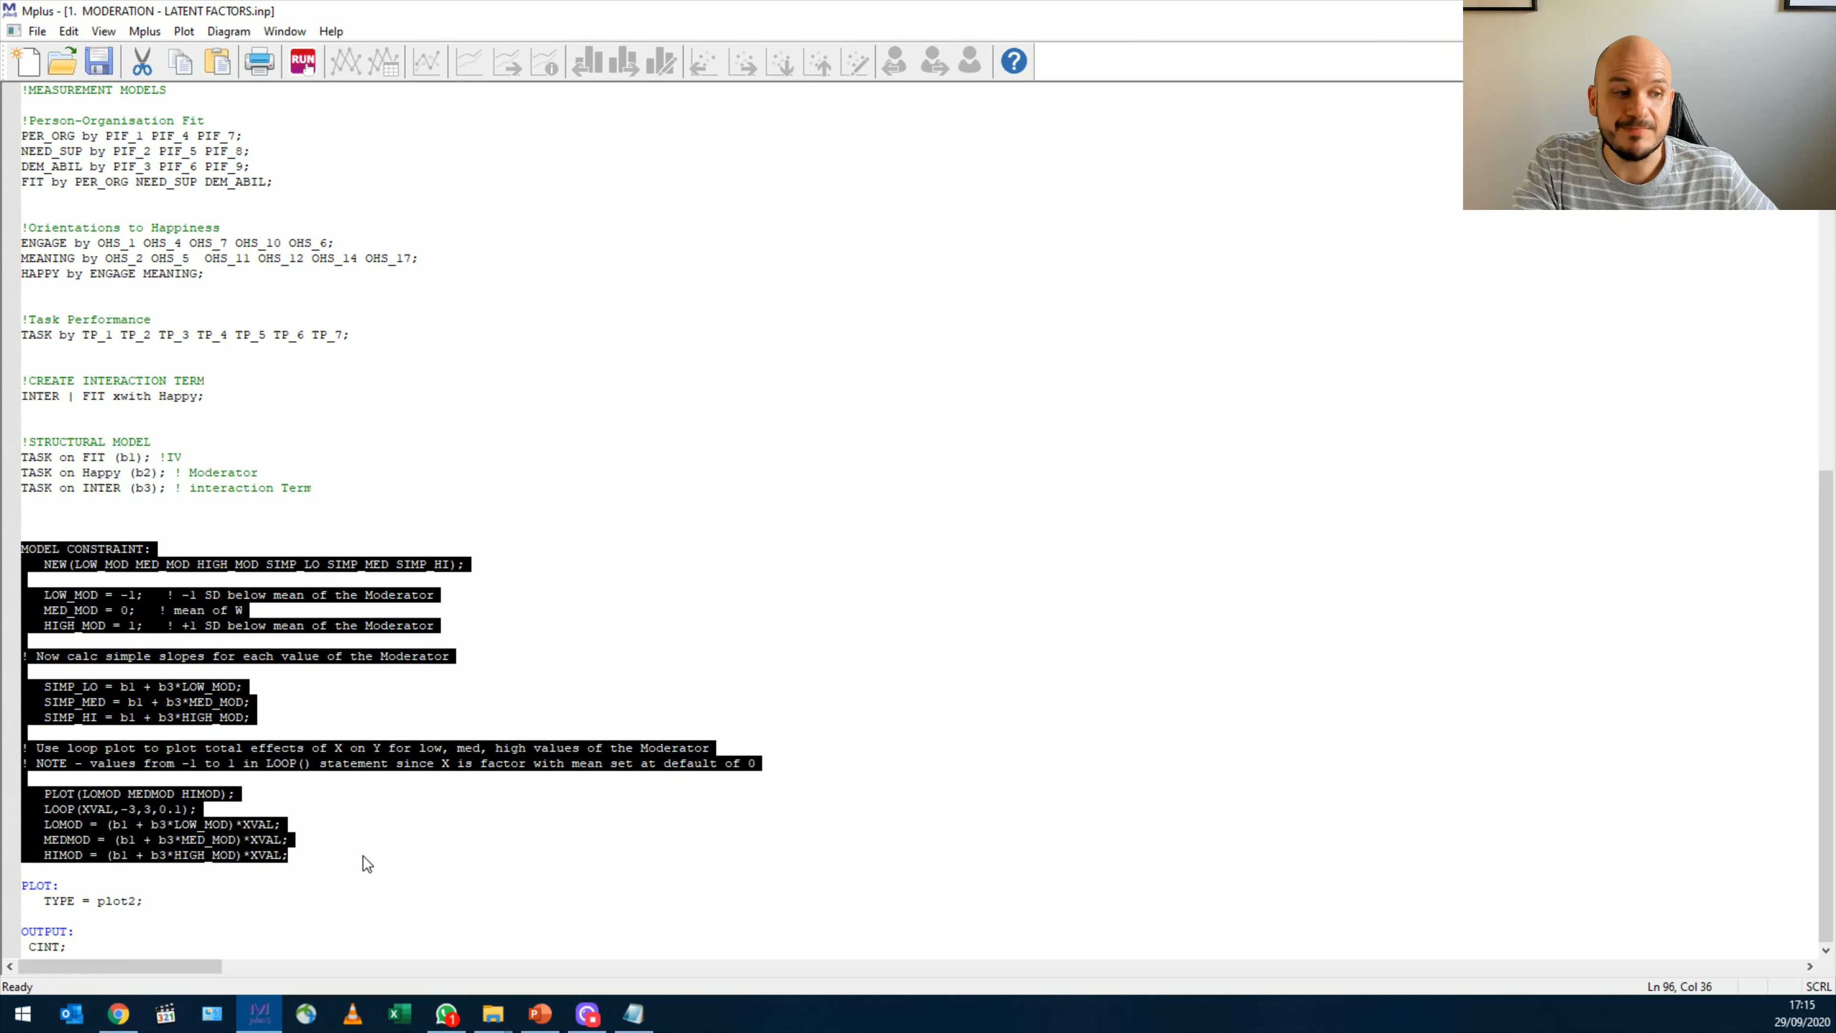
click(198, 529)
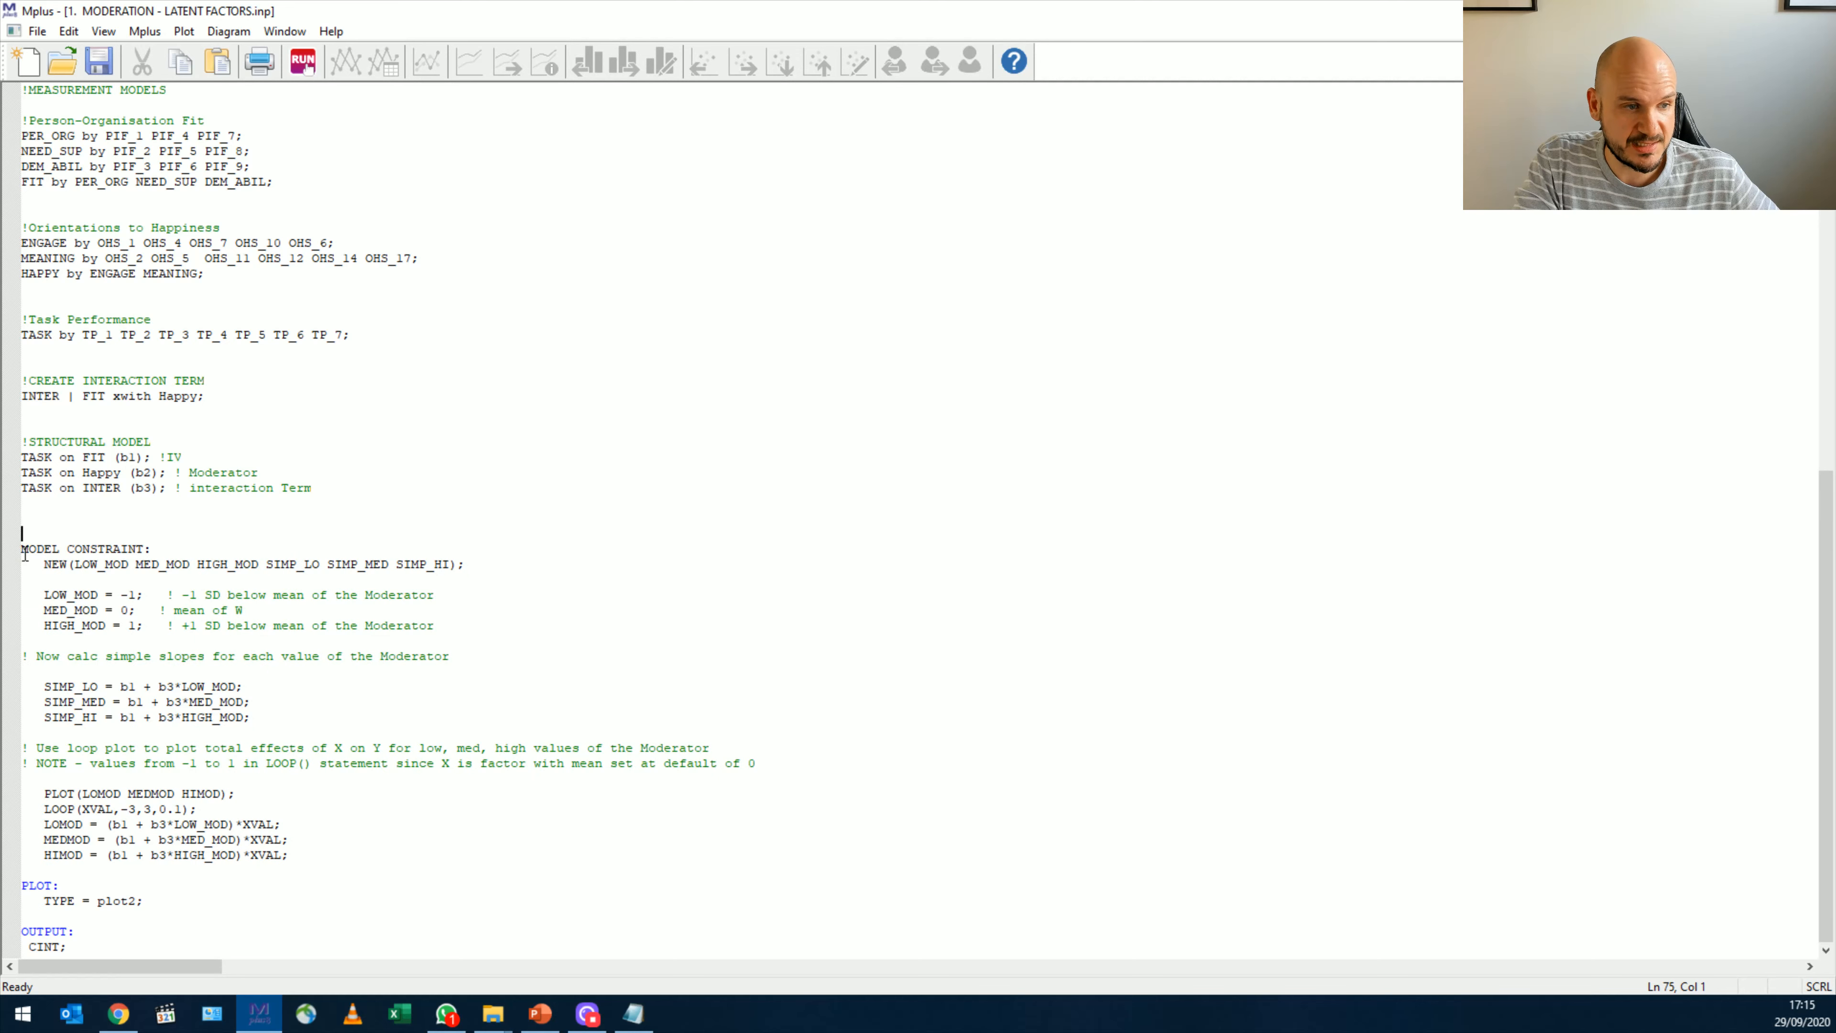
drag(24, 550, 157, 546)
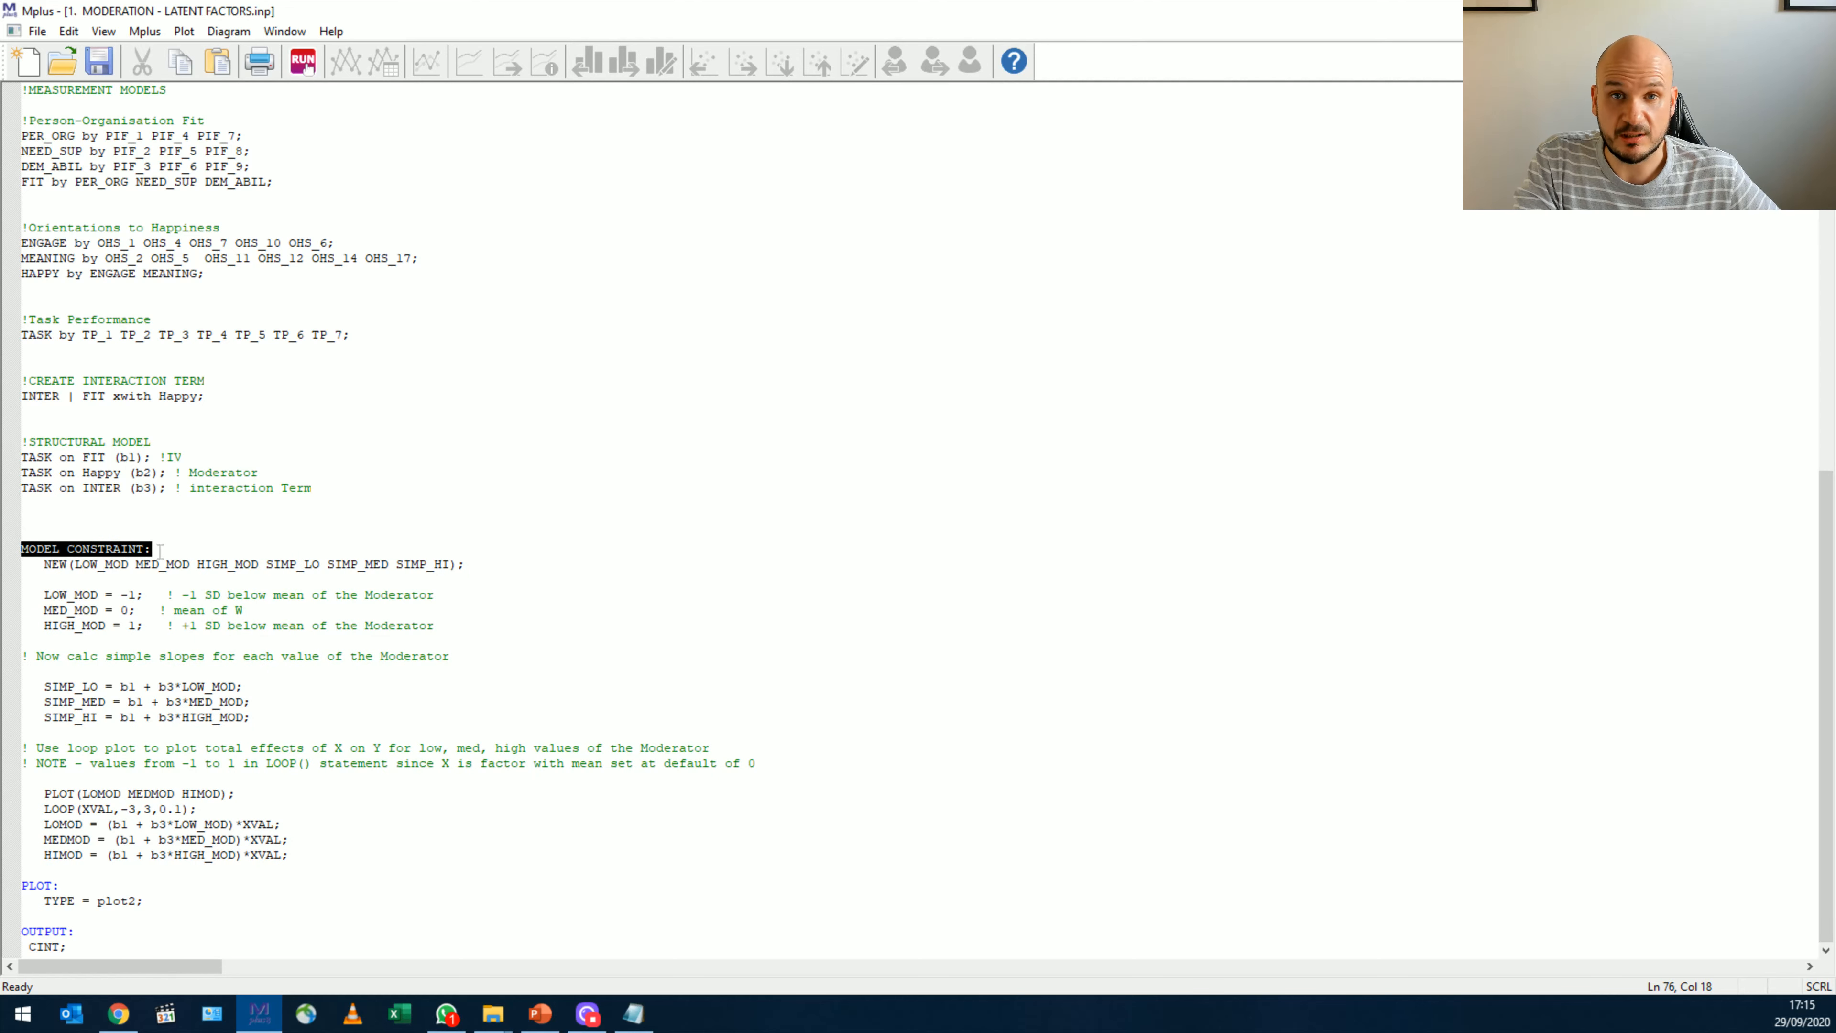
drag(36, 564, 128, 565)
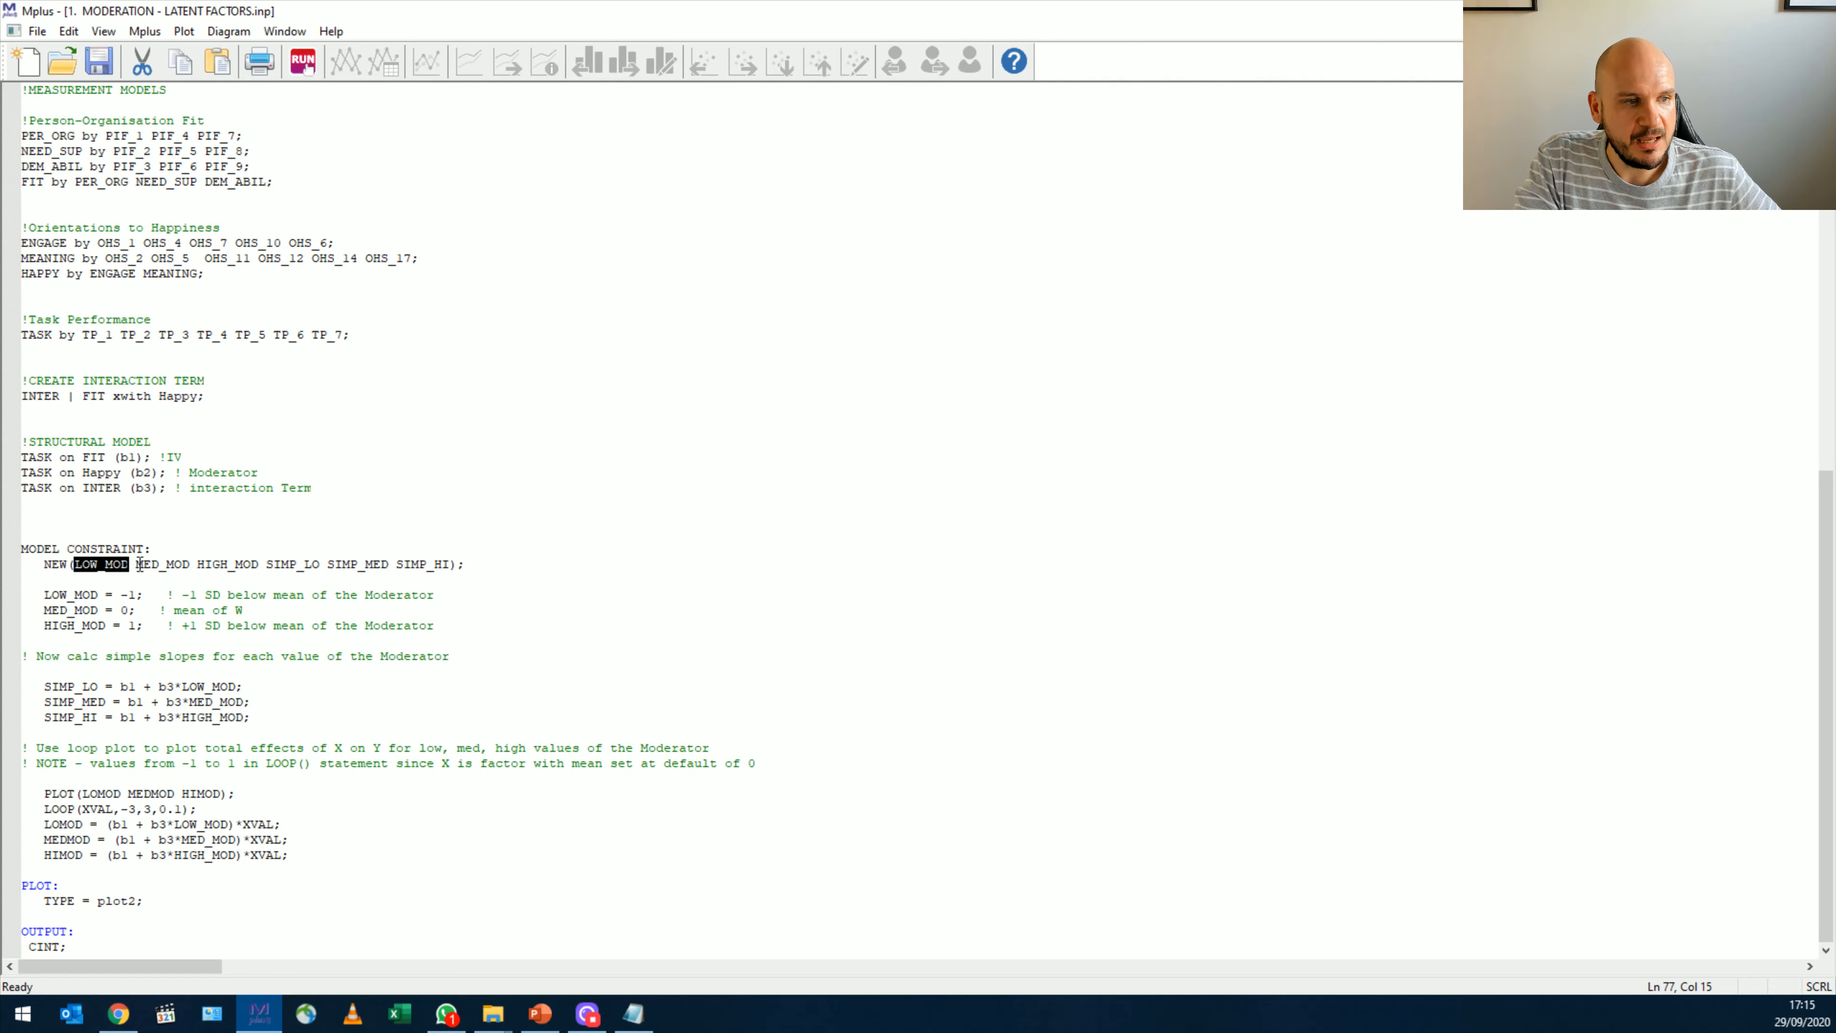
drag(136, 564, 309, 564)
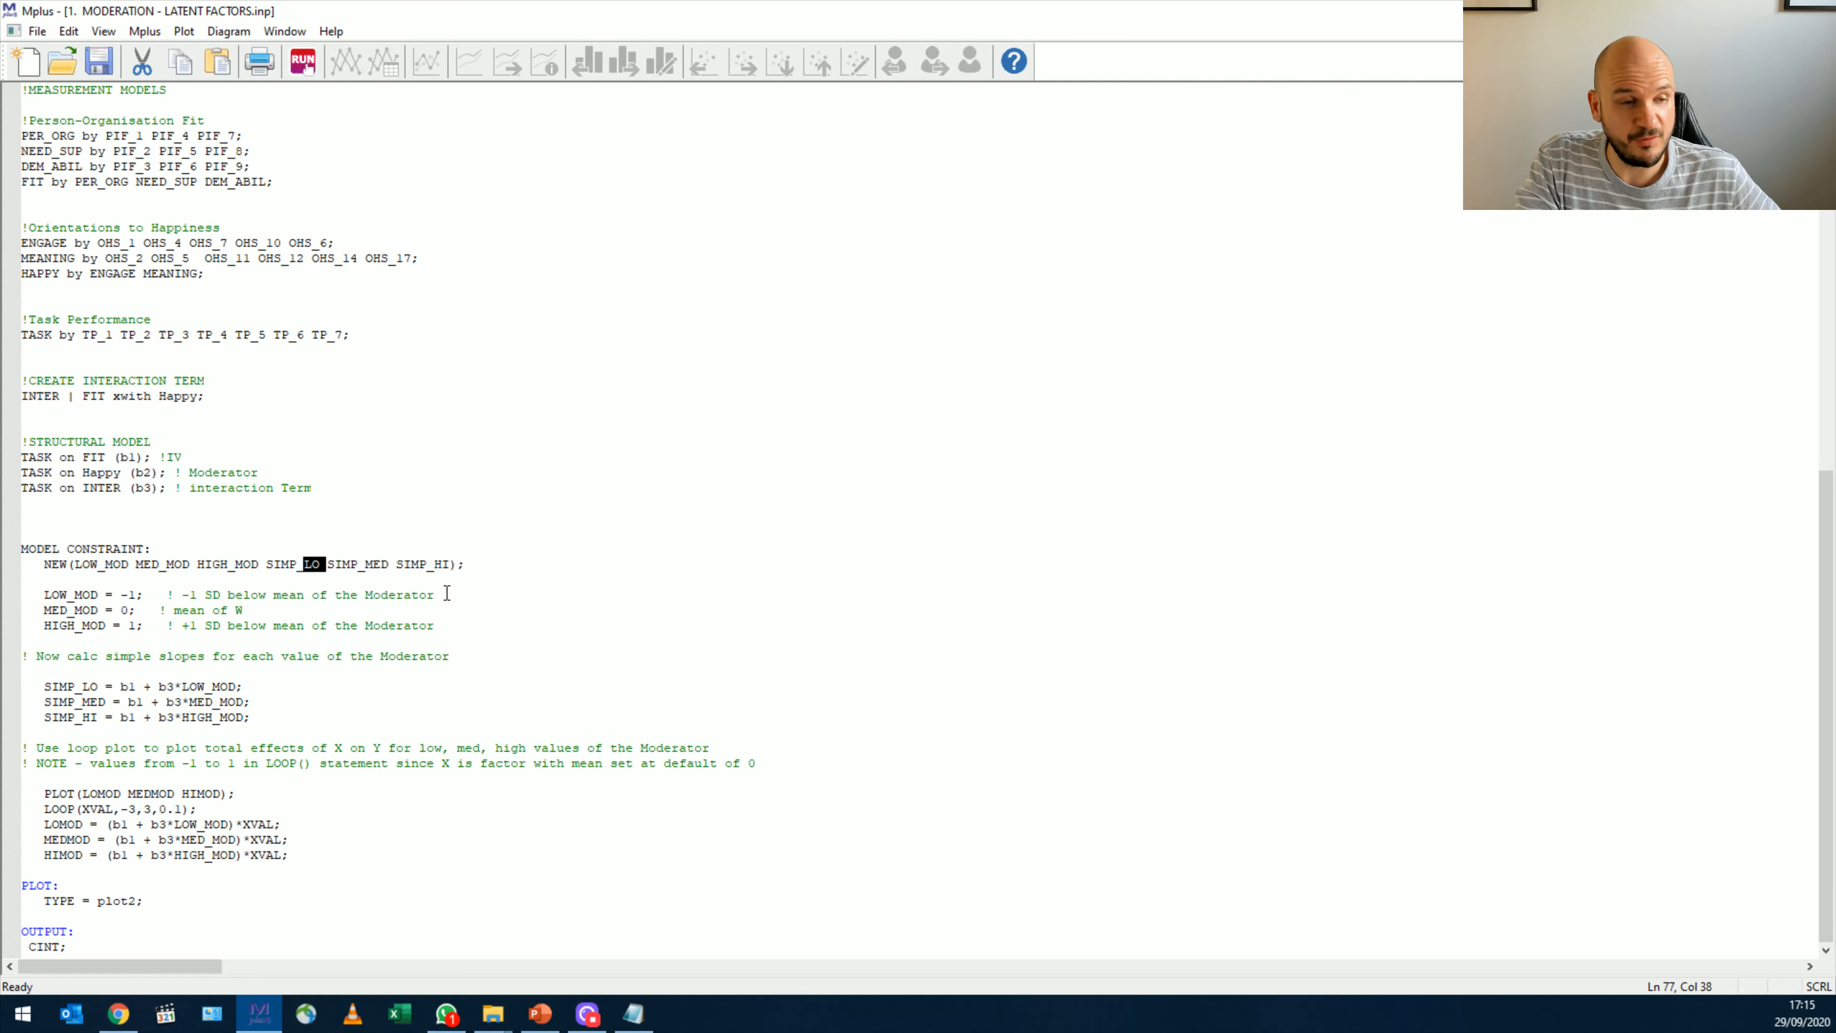
- Examine the LOW_MOD, MED_MOD and HIGH_MOD moderator values and check them against the standardized variables in the DEFINE section
double_click(47, 592)
drag(111, 606, 445, 632)
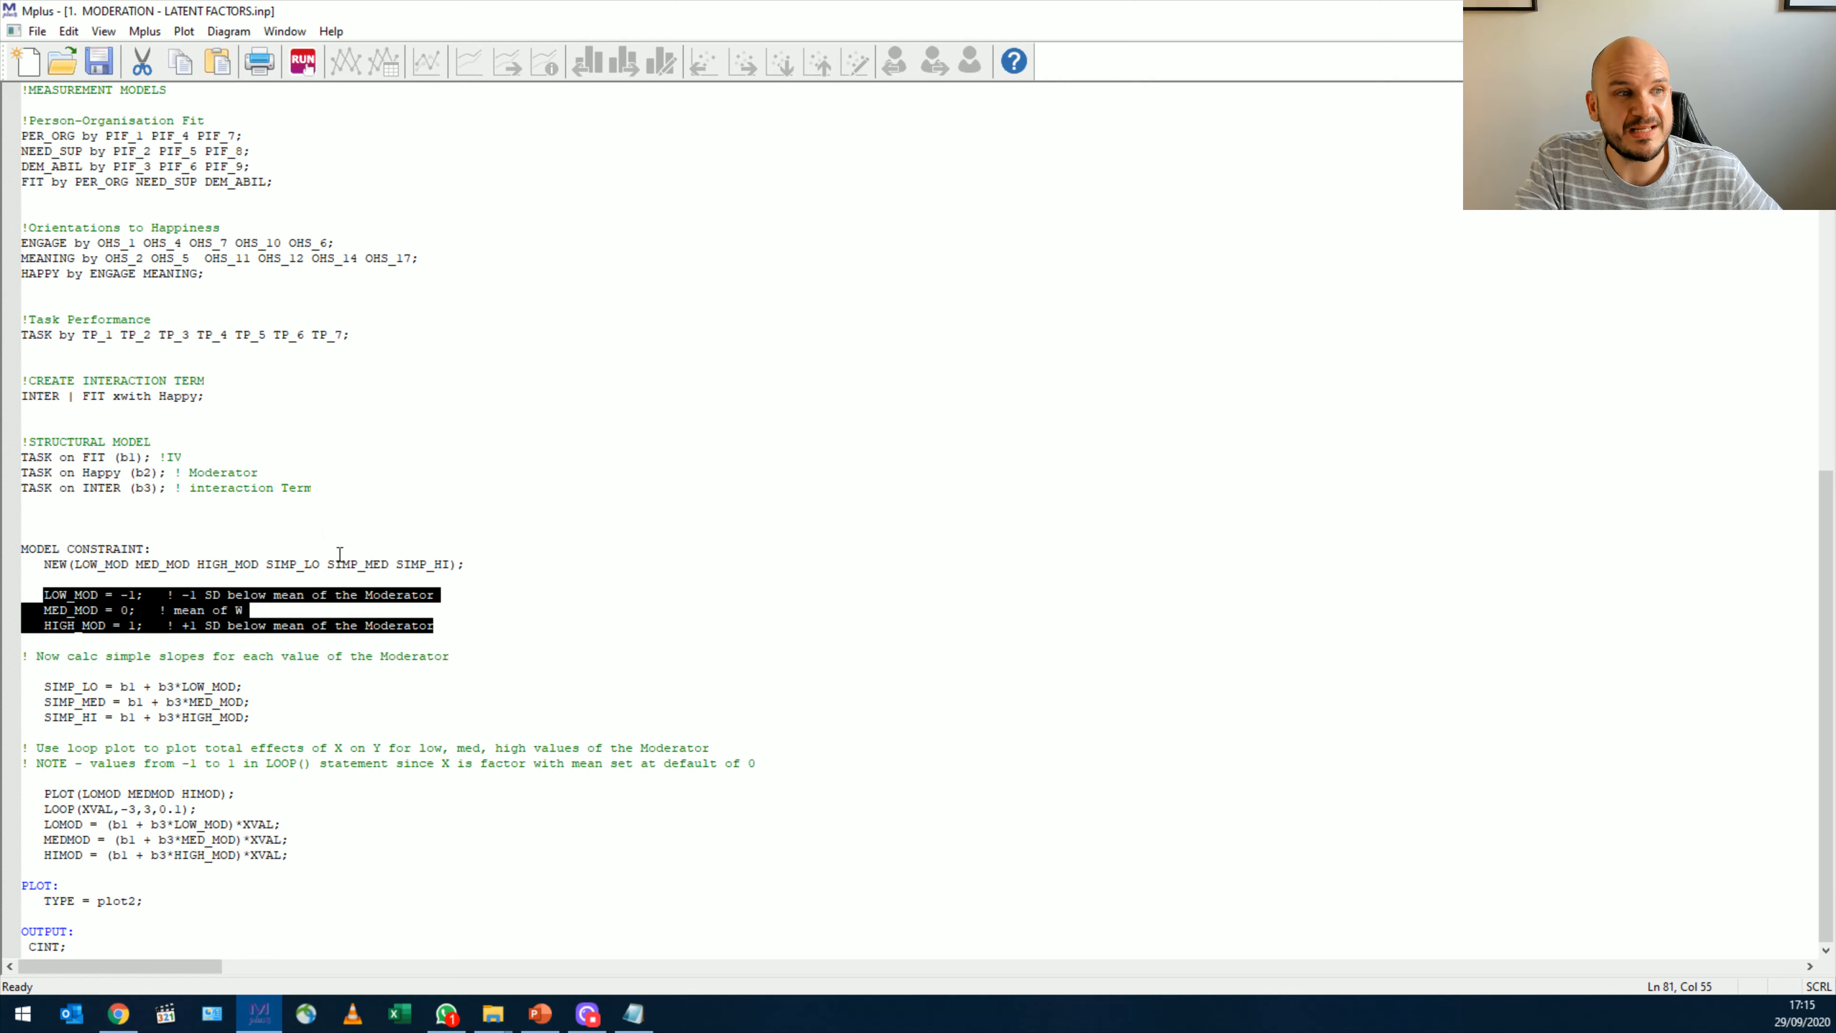
scroll(340, 554, up, 11)
drag(390, 414, 10, 382)
scroll(396, 607, down, 1)
scroll(396, 606, down, 10)
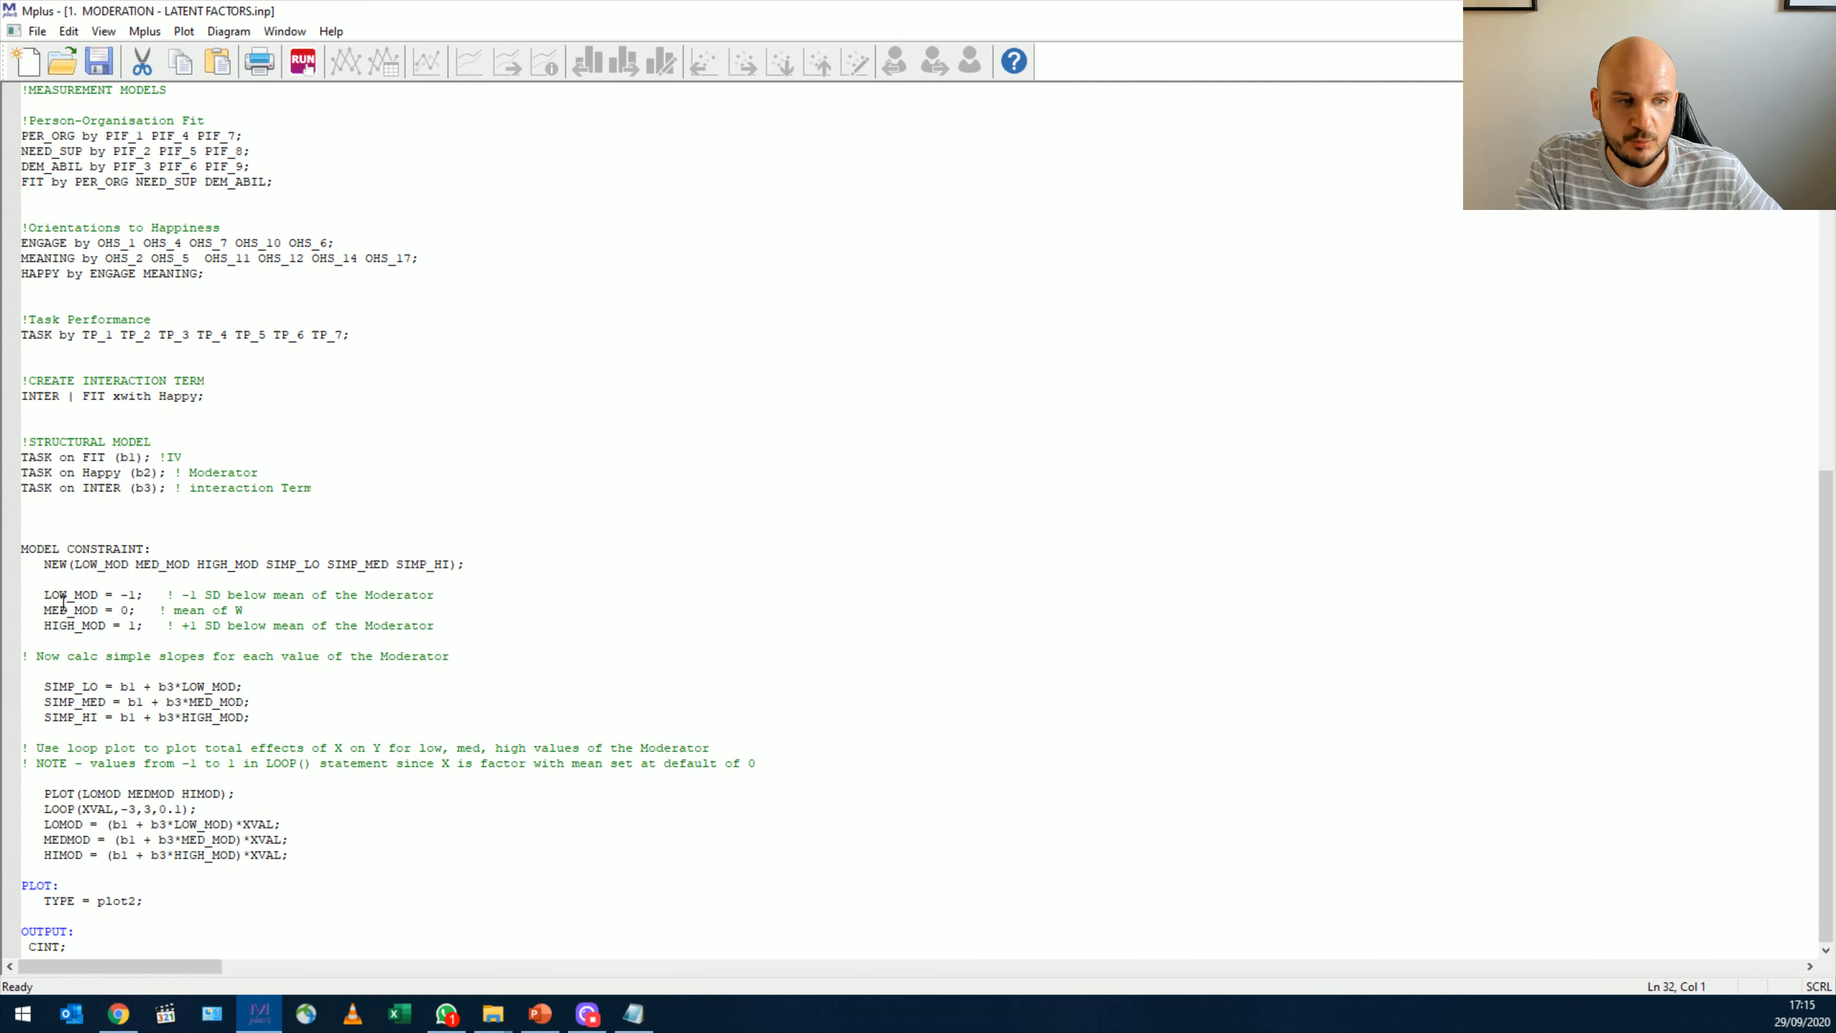
drag(44, 609, 136, 610)
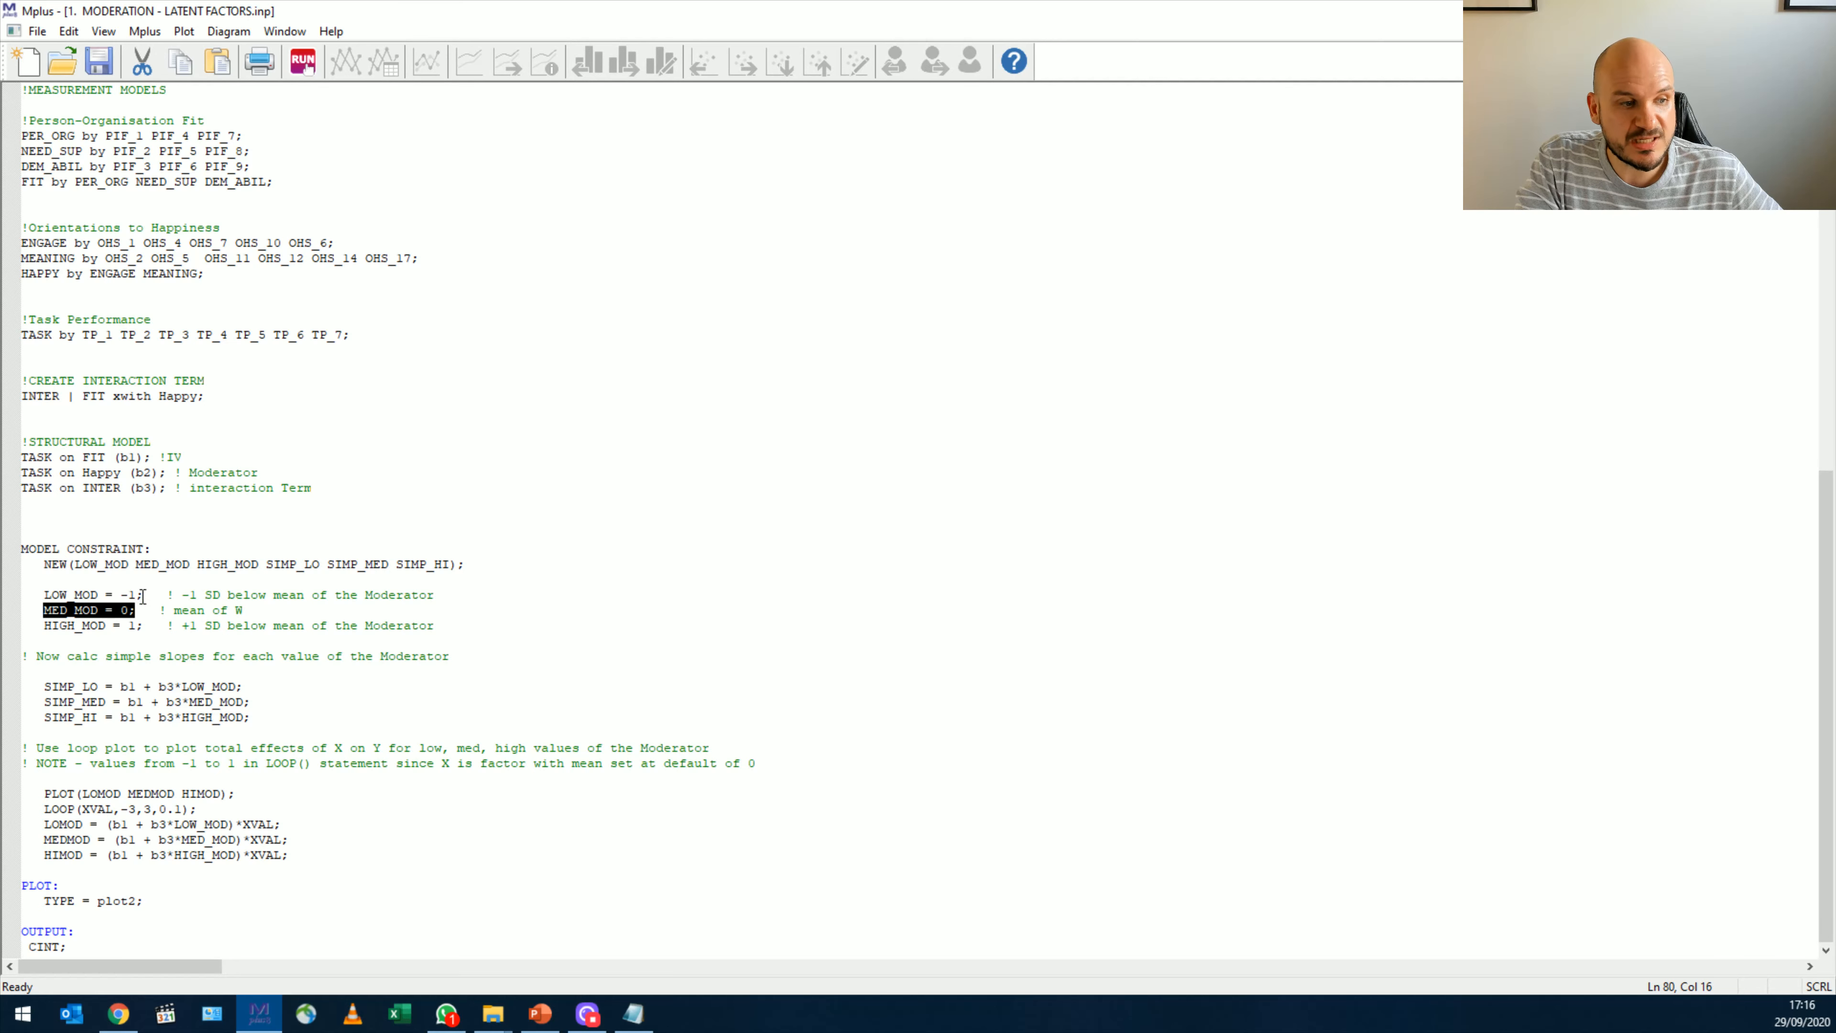
drag(143, 597, 112, 595)
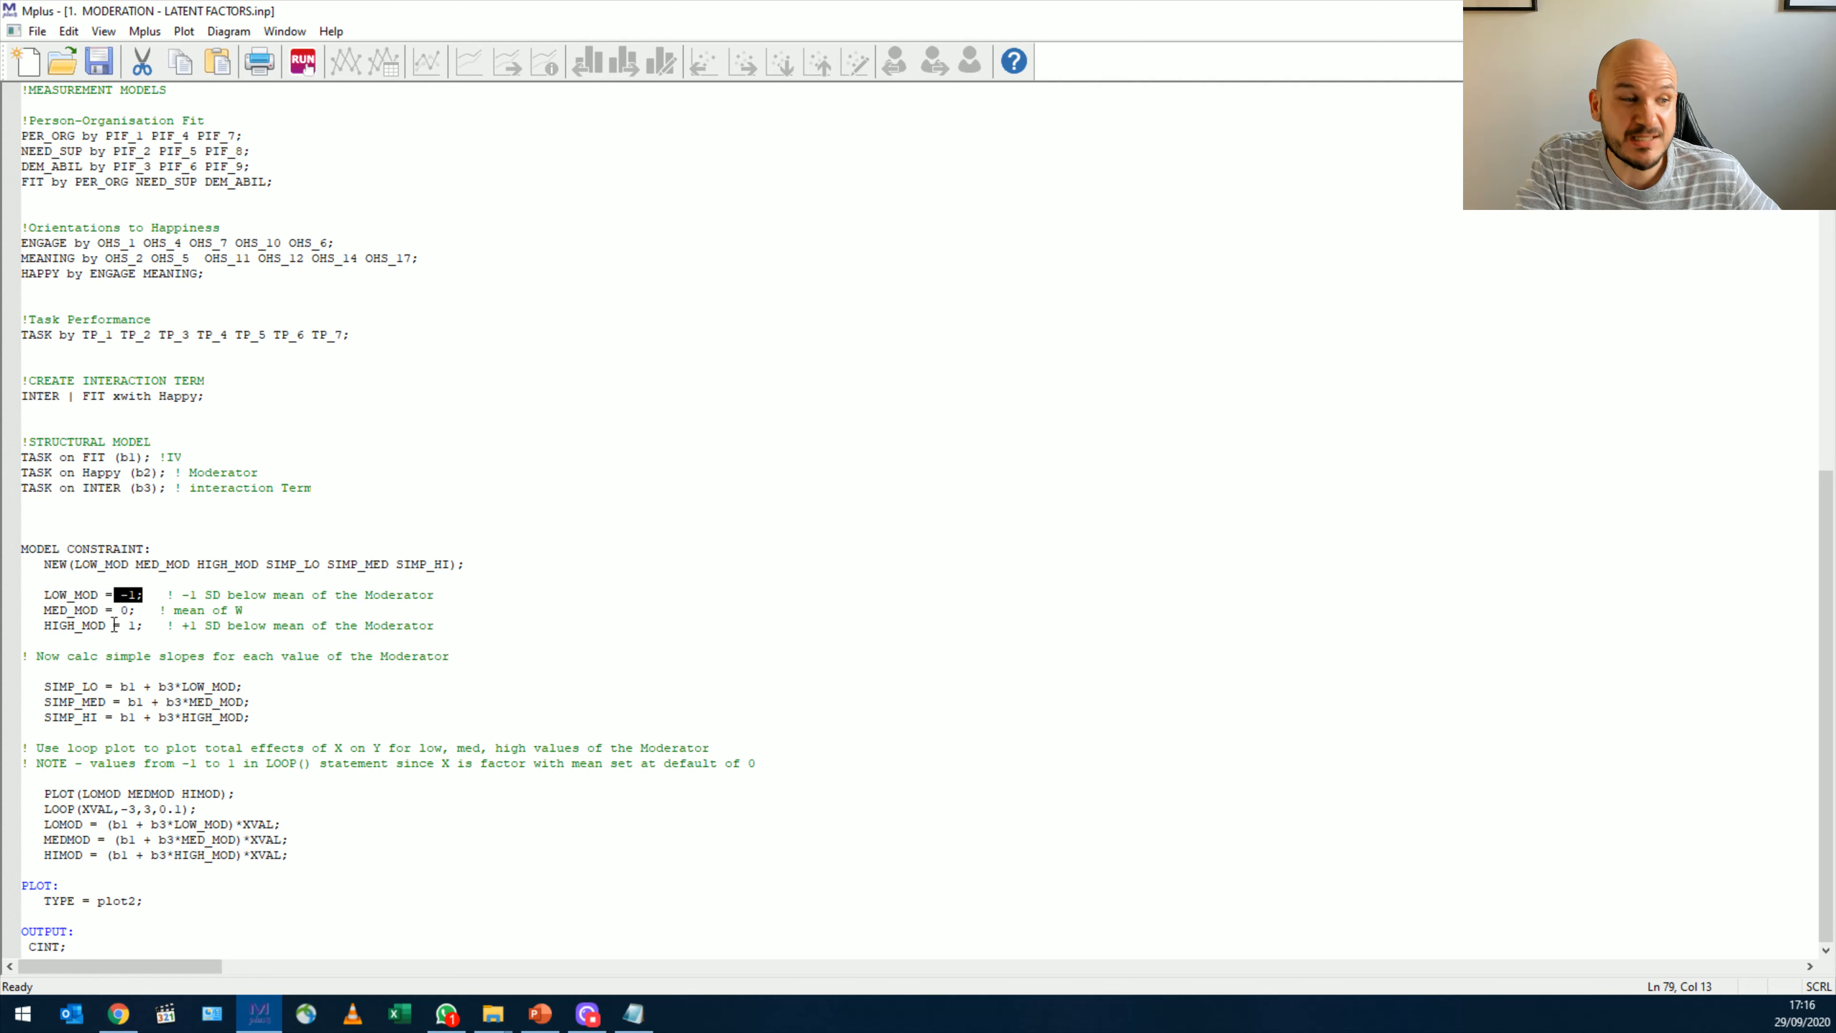
mouse_move(120, 609)
mouse_down()
mouse_move(145, 610)
mouse_move(136, 594)
mouse_up()
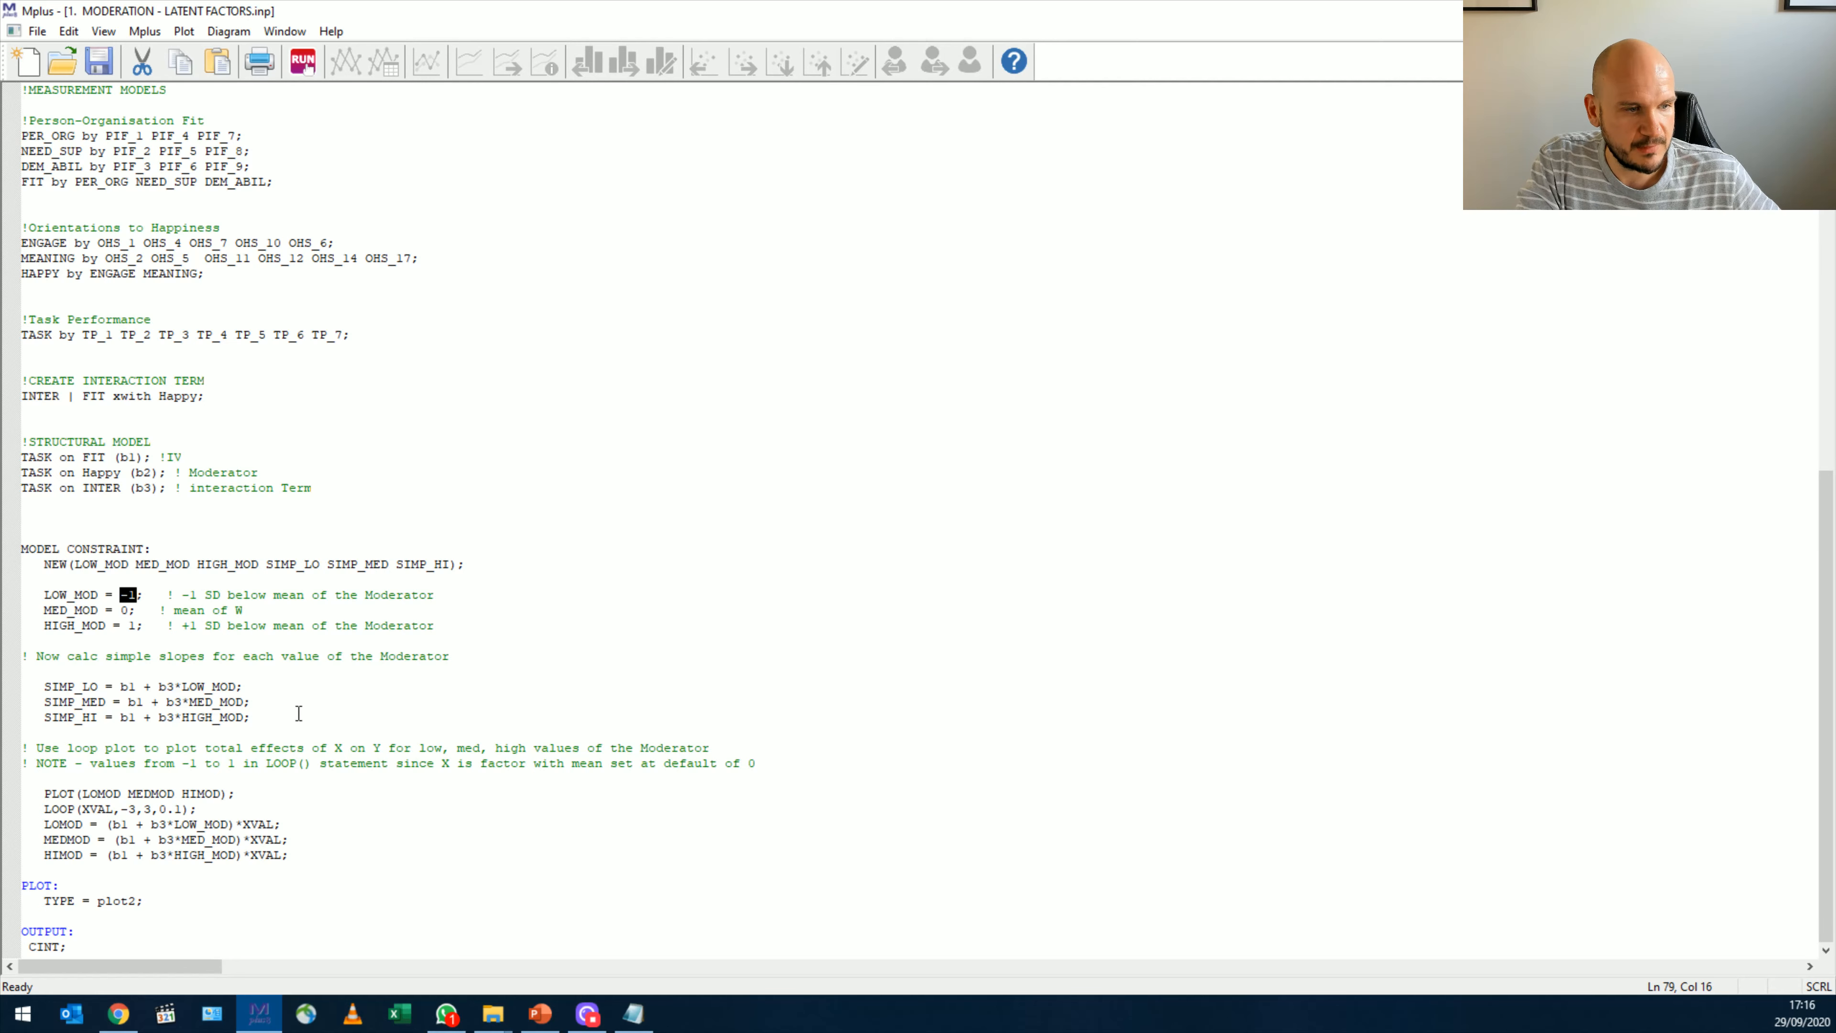
- Examine the SIMP_LO, SIMP_MED and SIMP_HI simple slope formulas and trace how b1, b3 and LOW_MOD enter them
drag(275, 715, 197, 720)
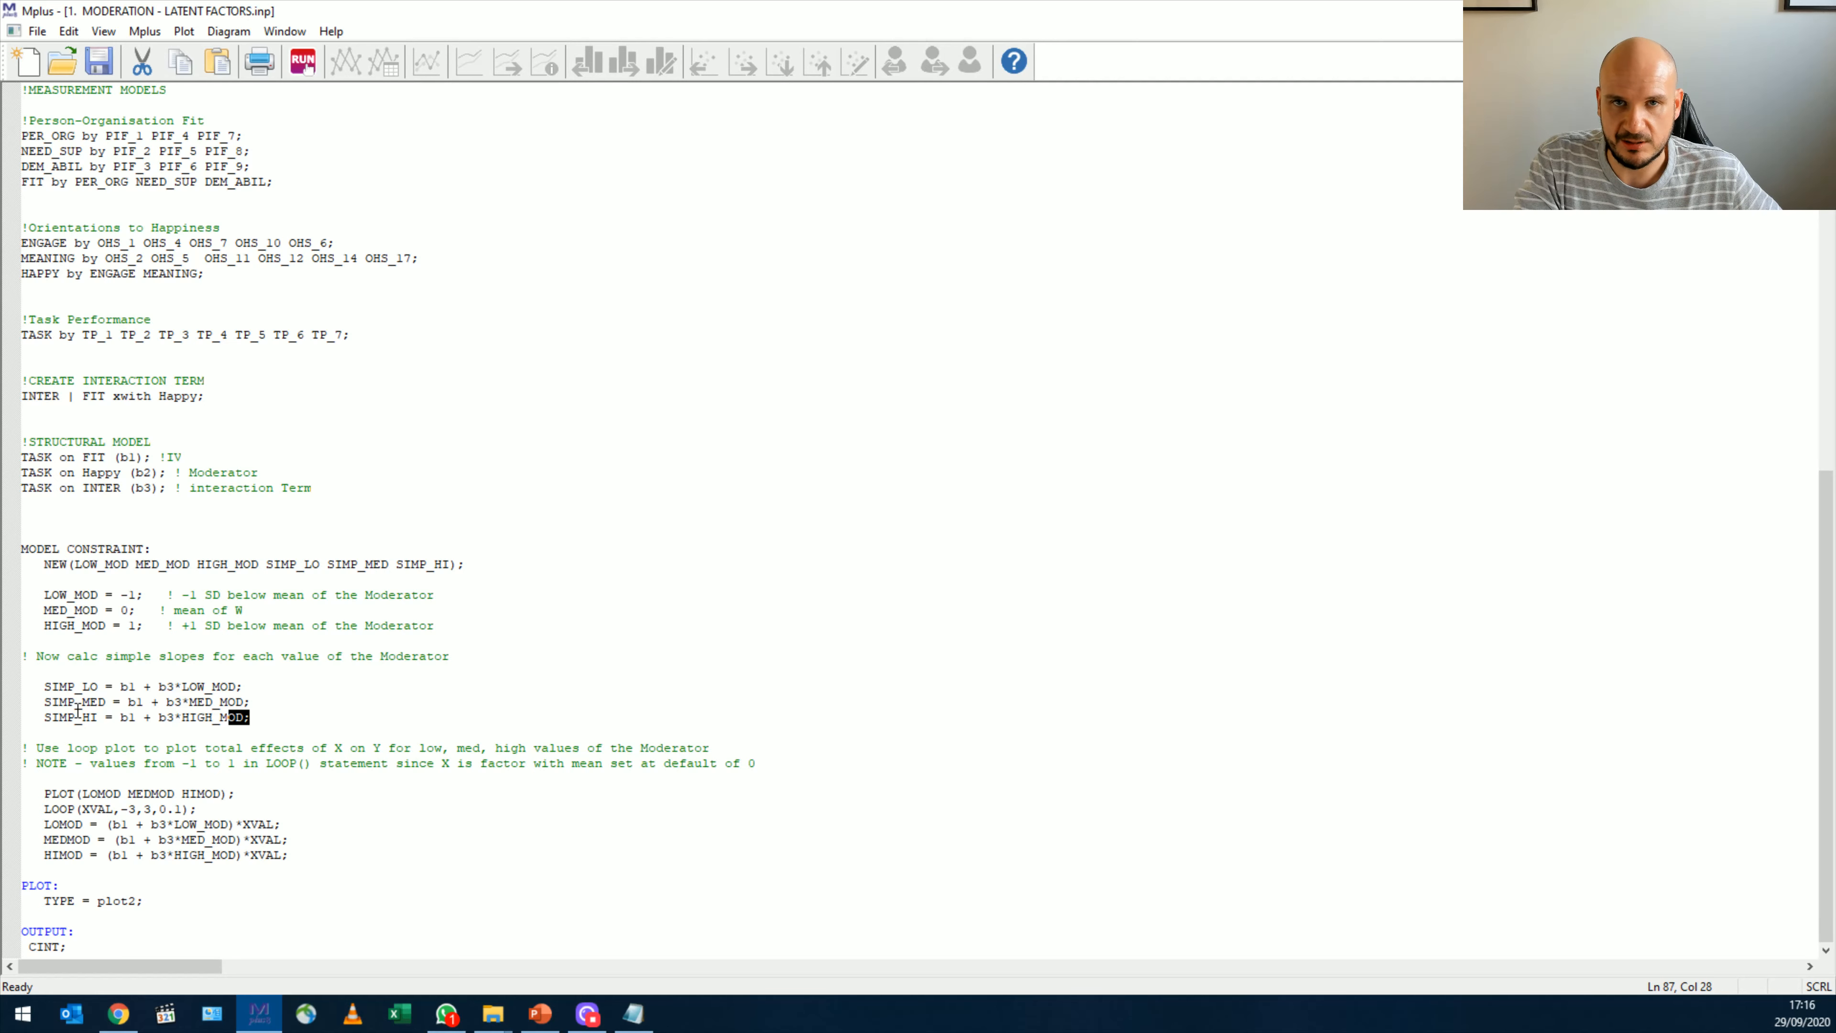
drag(49, 682, 93, 691)
double_click(127, 685)
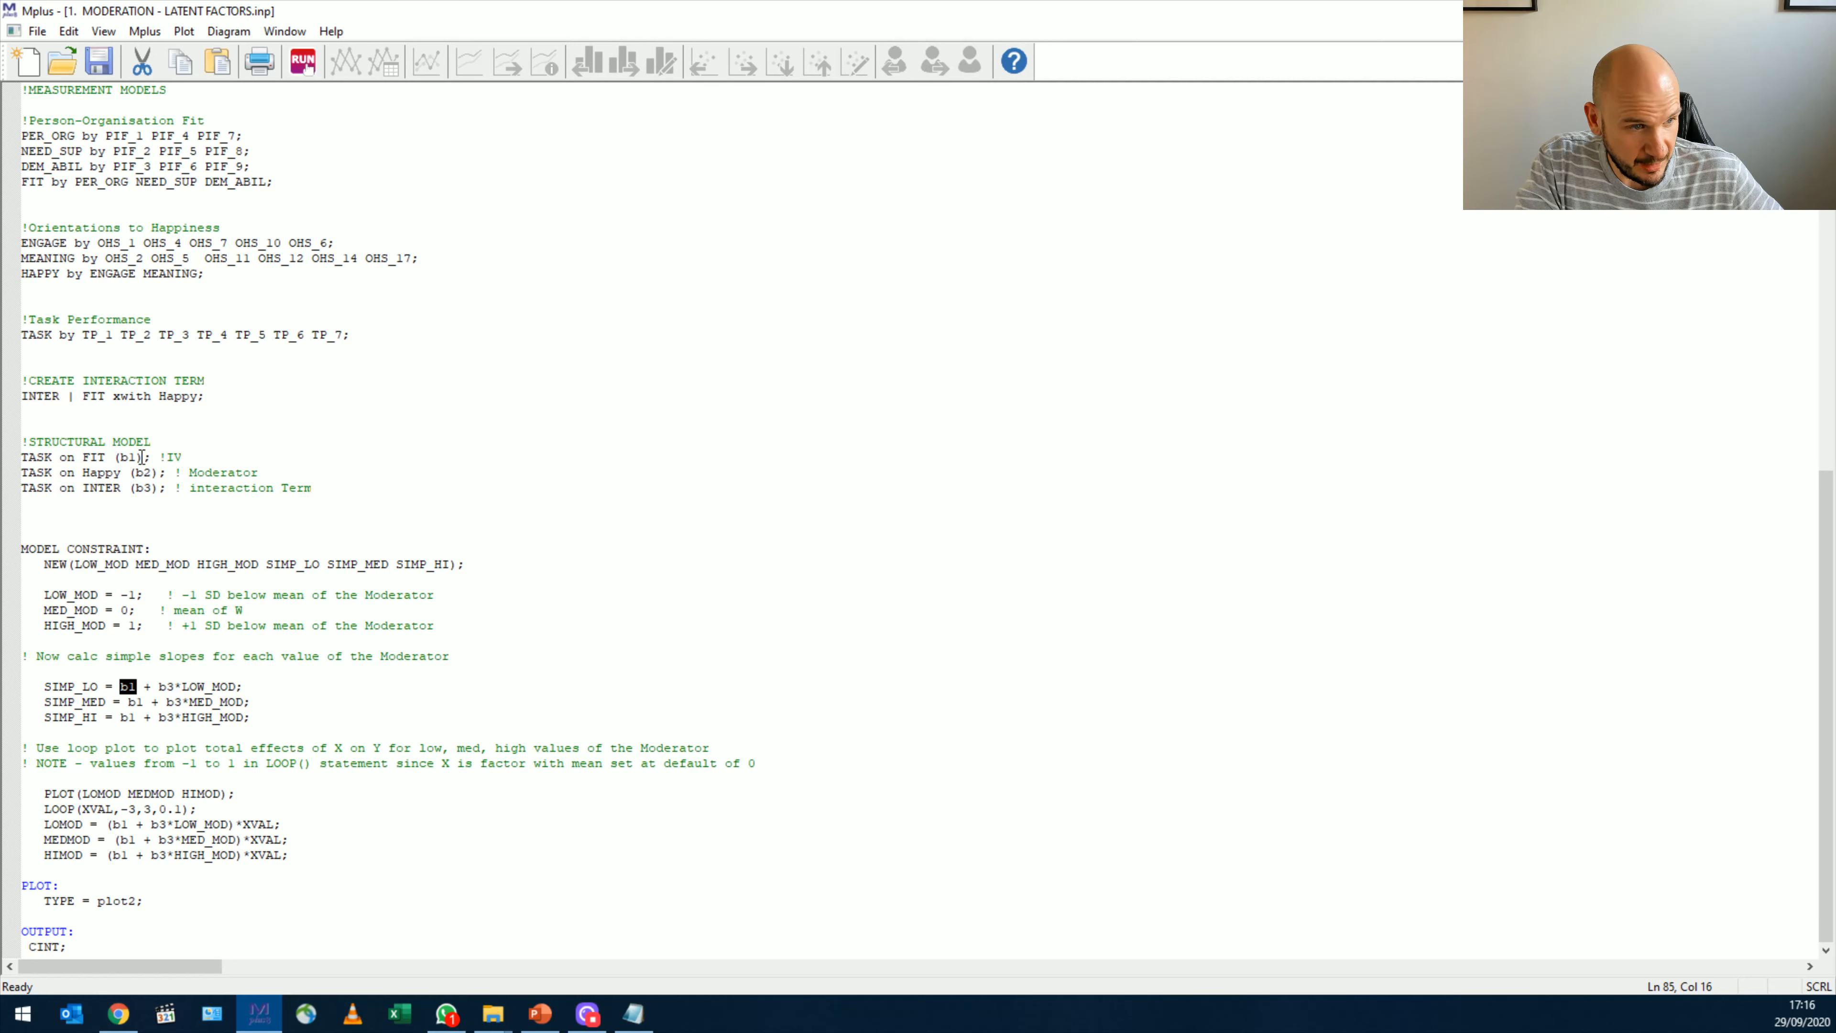
double_click(165, 685)
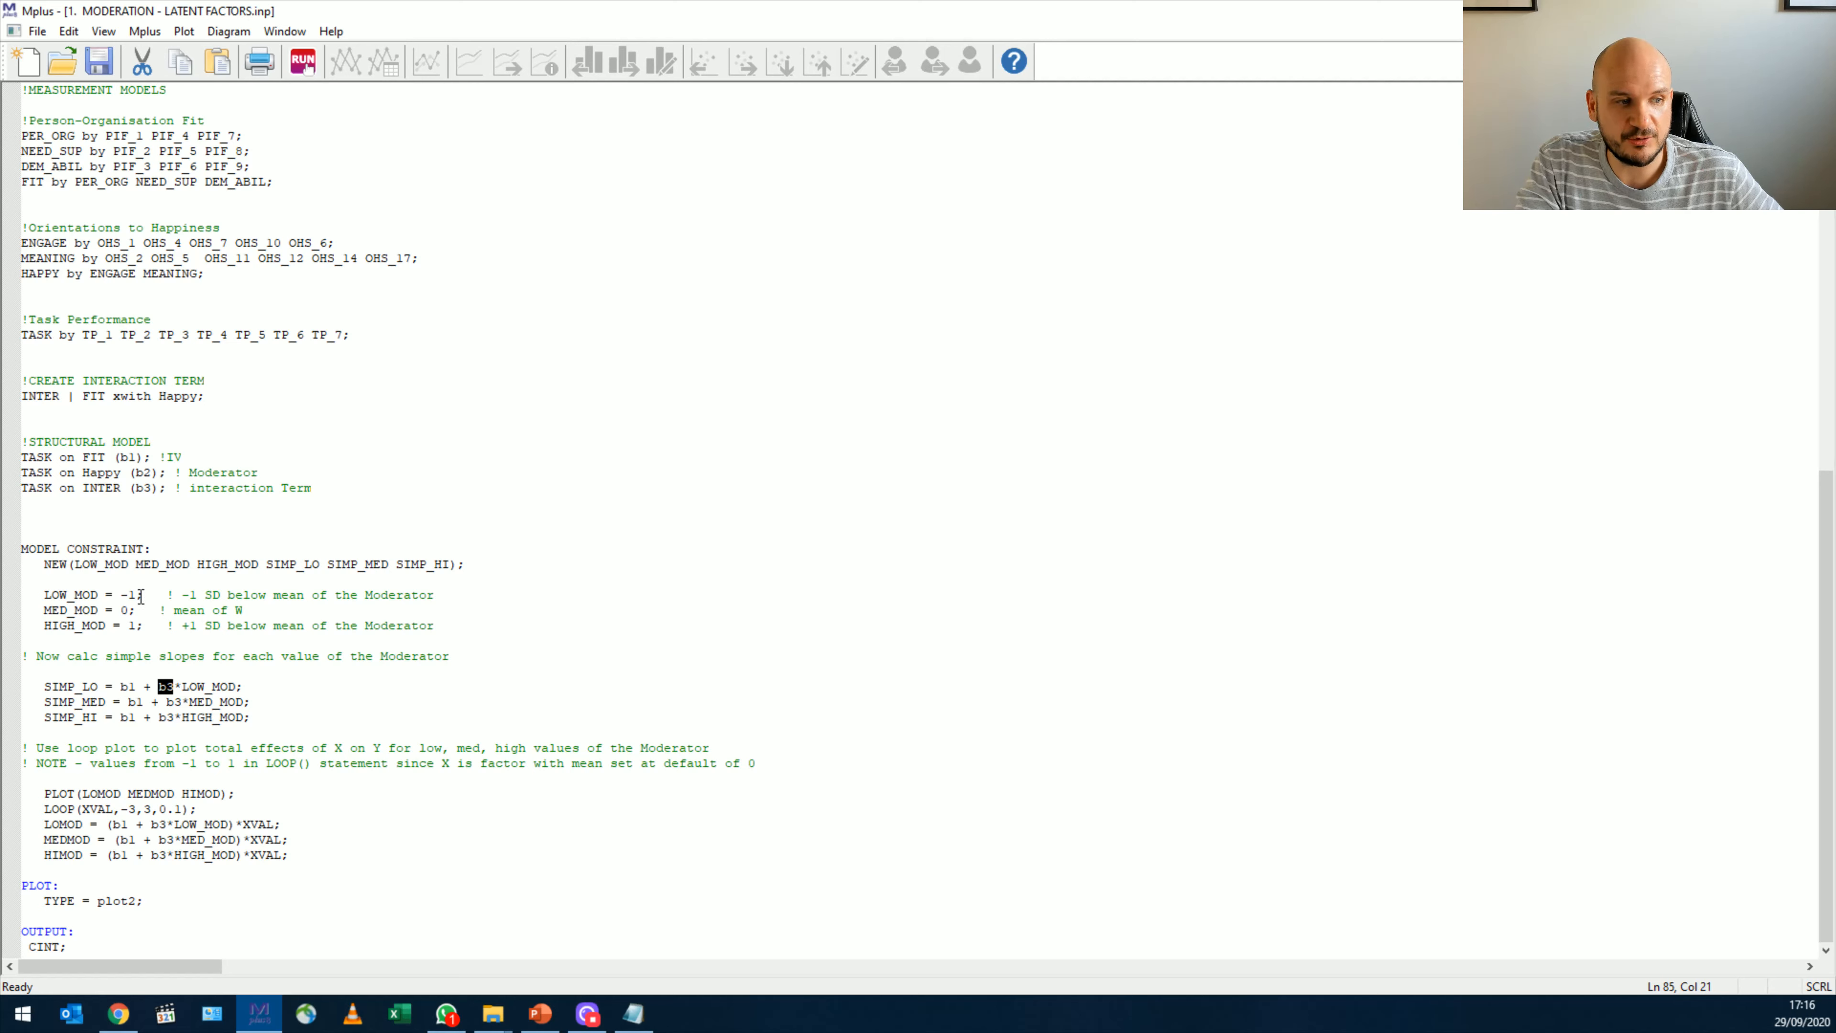
drag(141, 596, 45, 594)
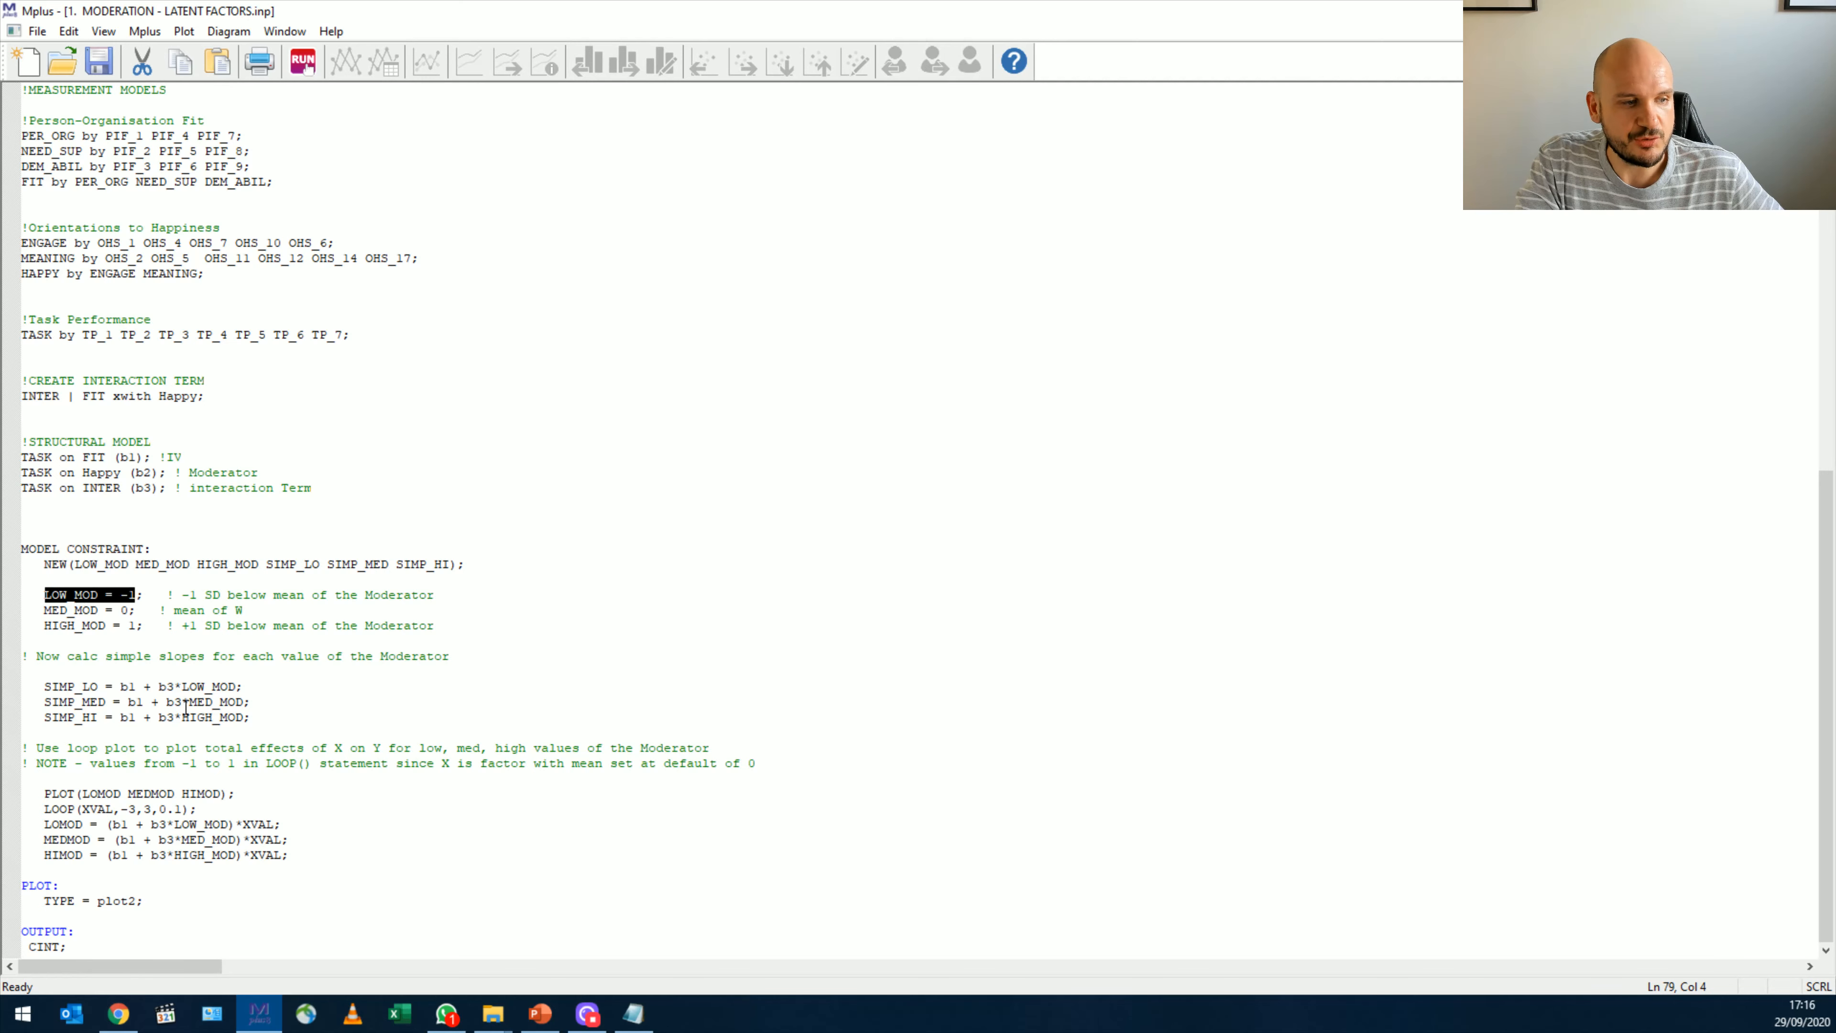
drag(251, 717, 21, 686)
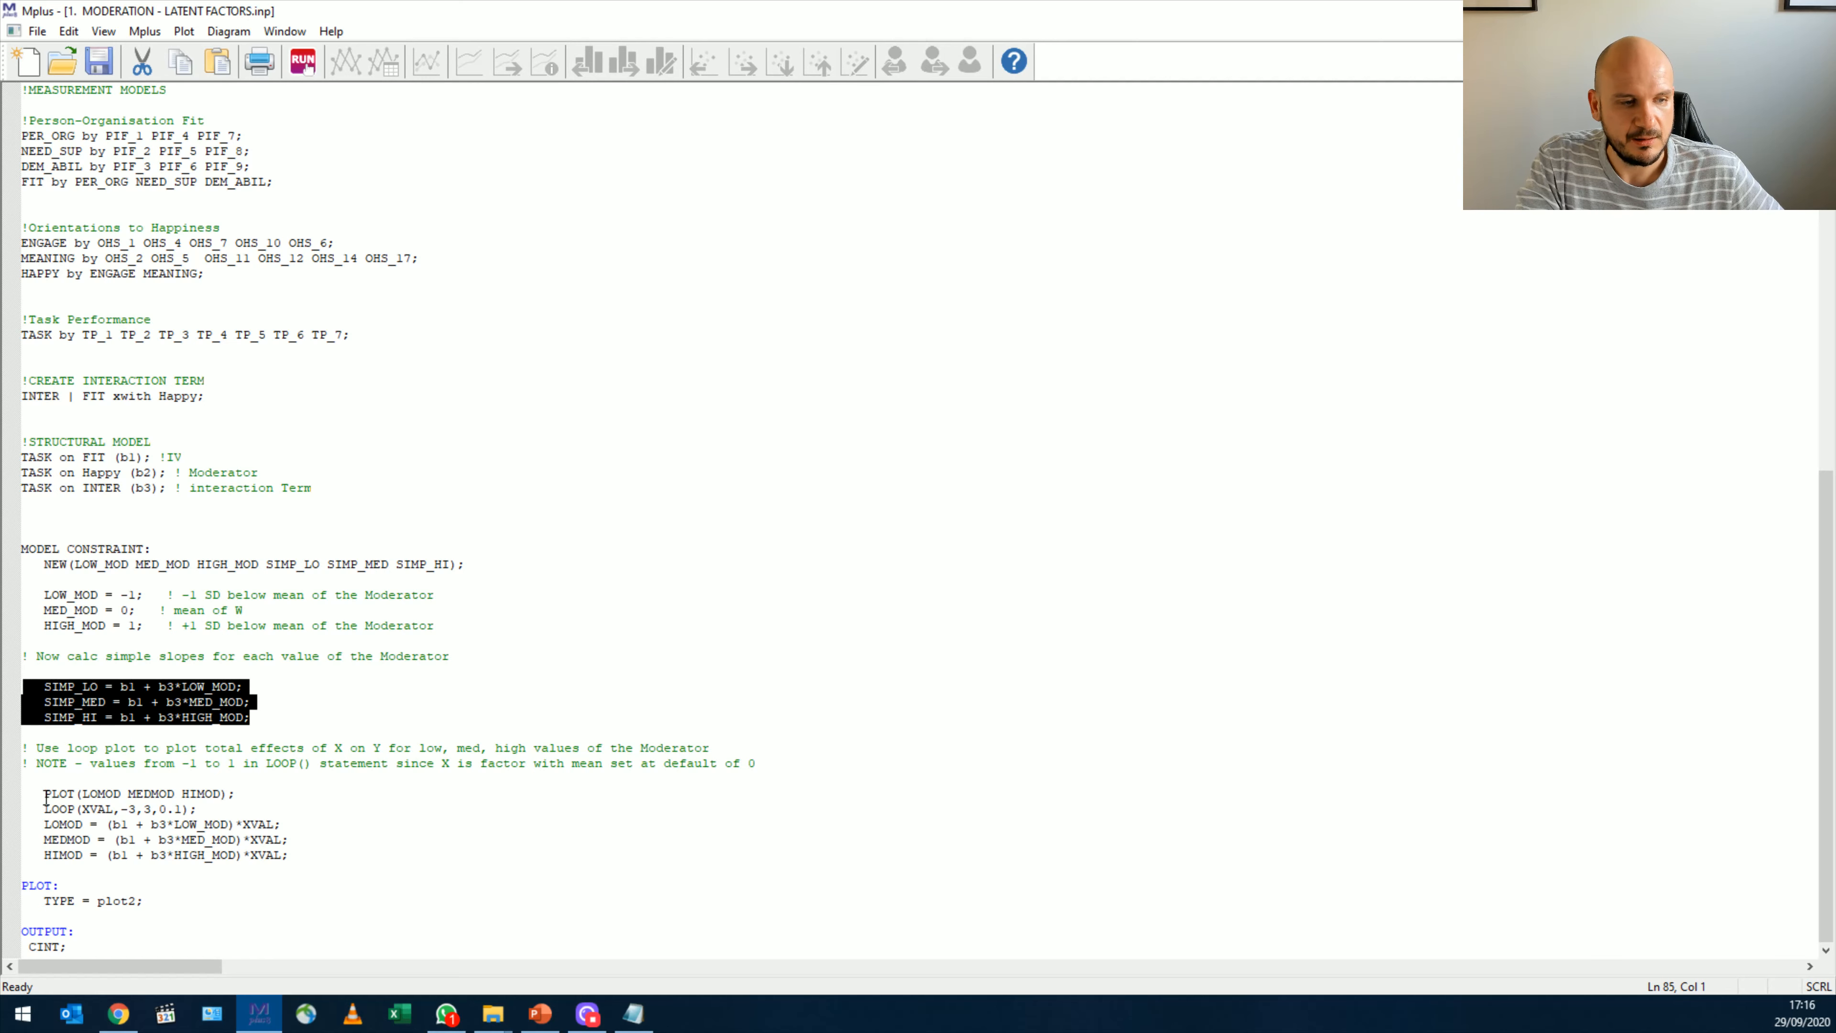
- Examine the PLOT and LOOP statements, including XVAL, the 0.1 increment and the LOMOD, MEDMOD and HIMOD equations
drag(44, 795, 296, 871)
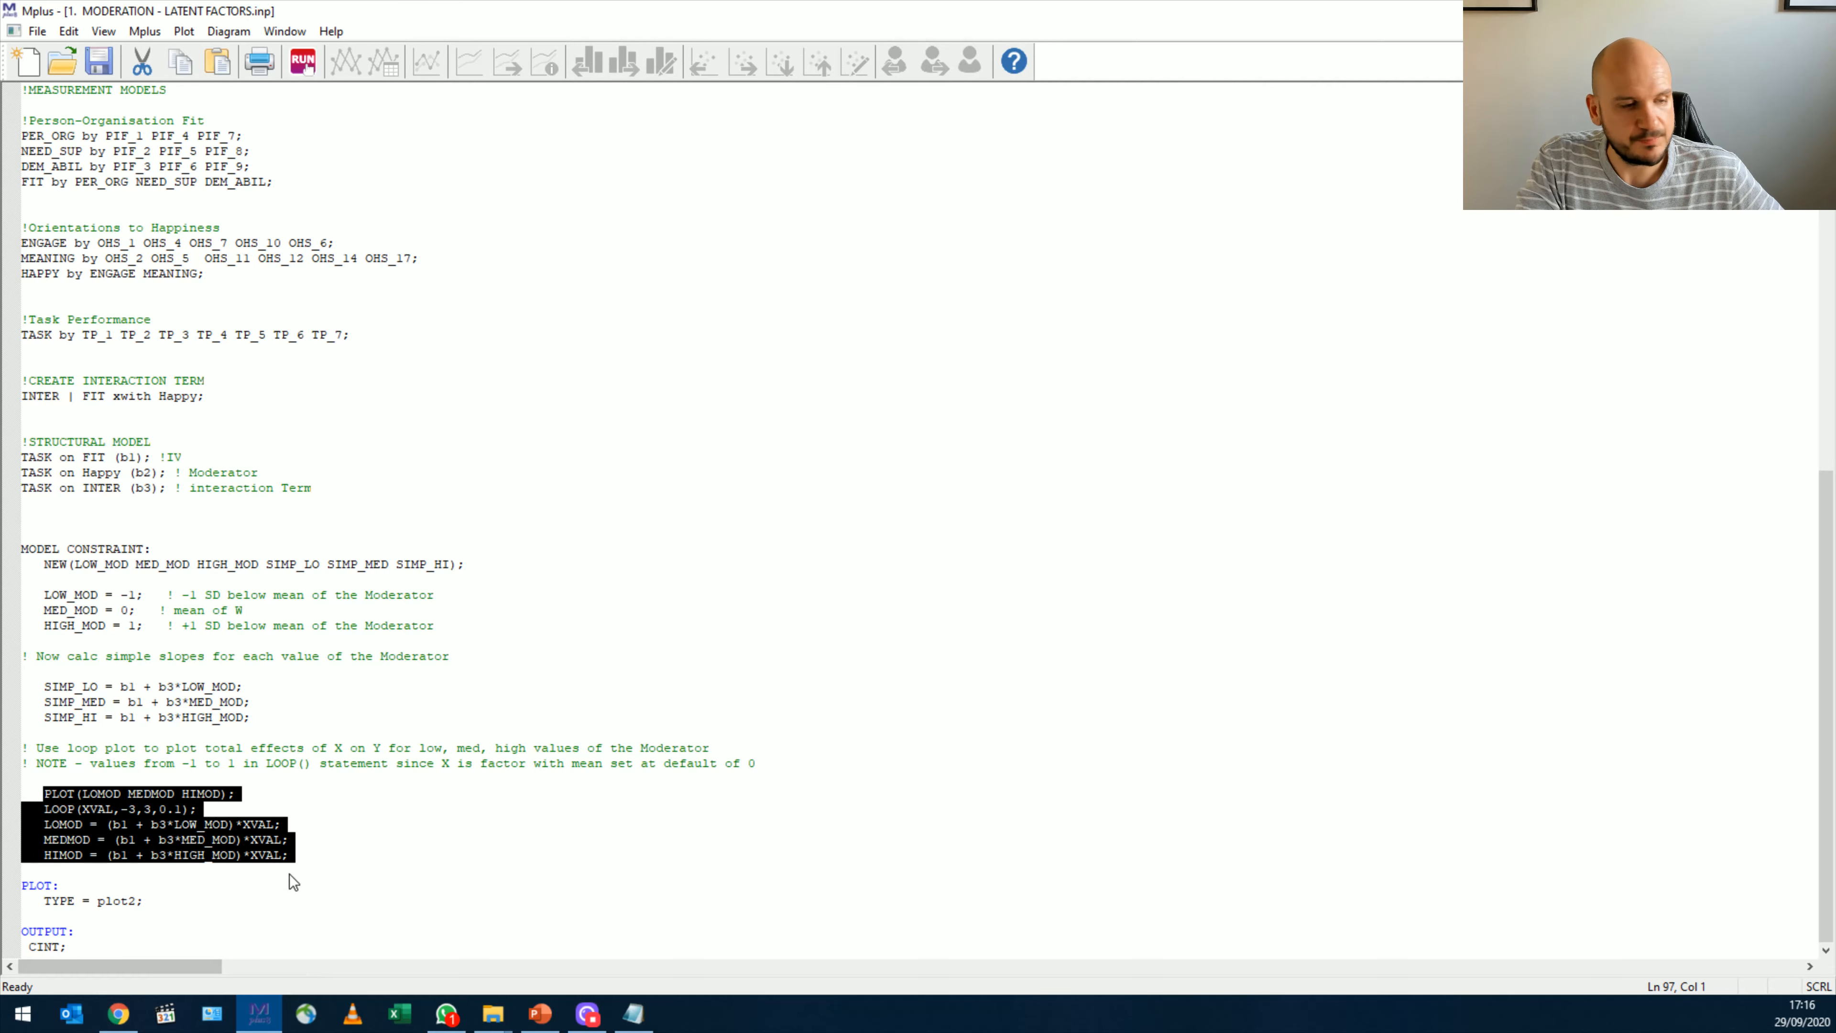
click(76, 807)
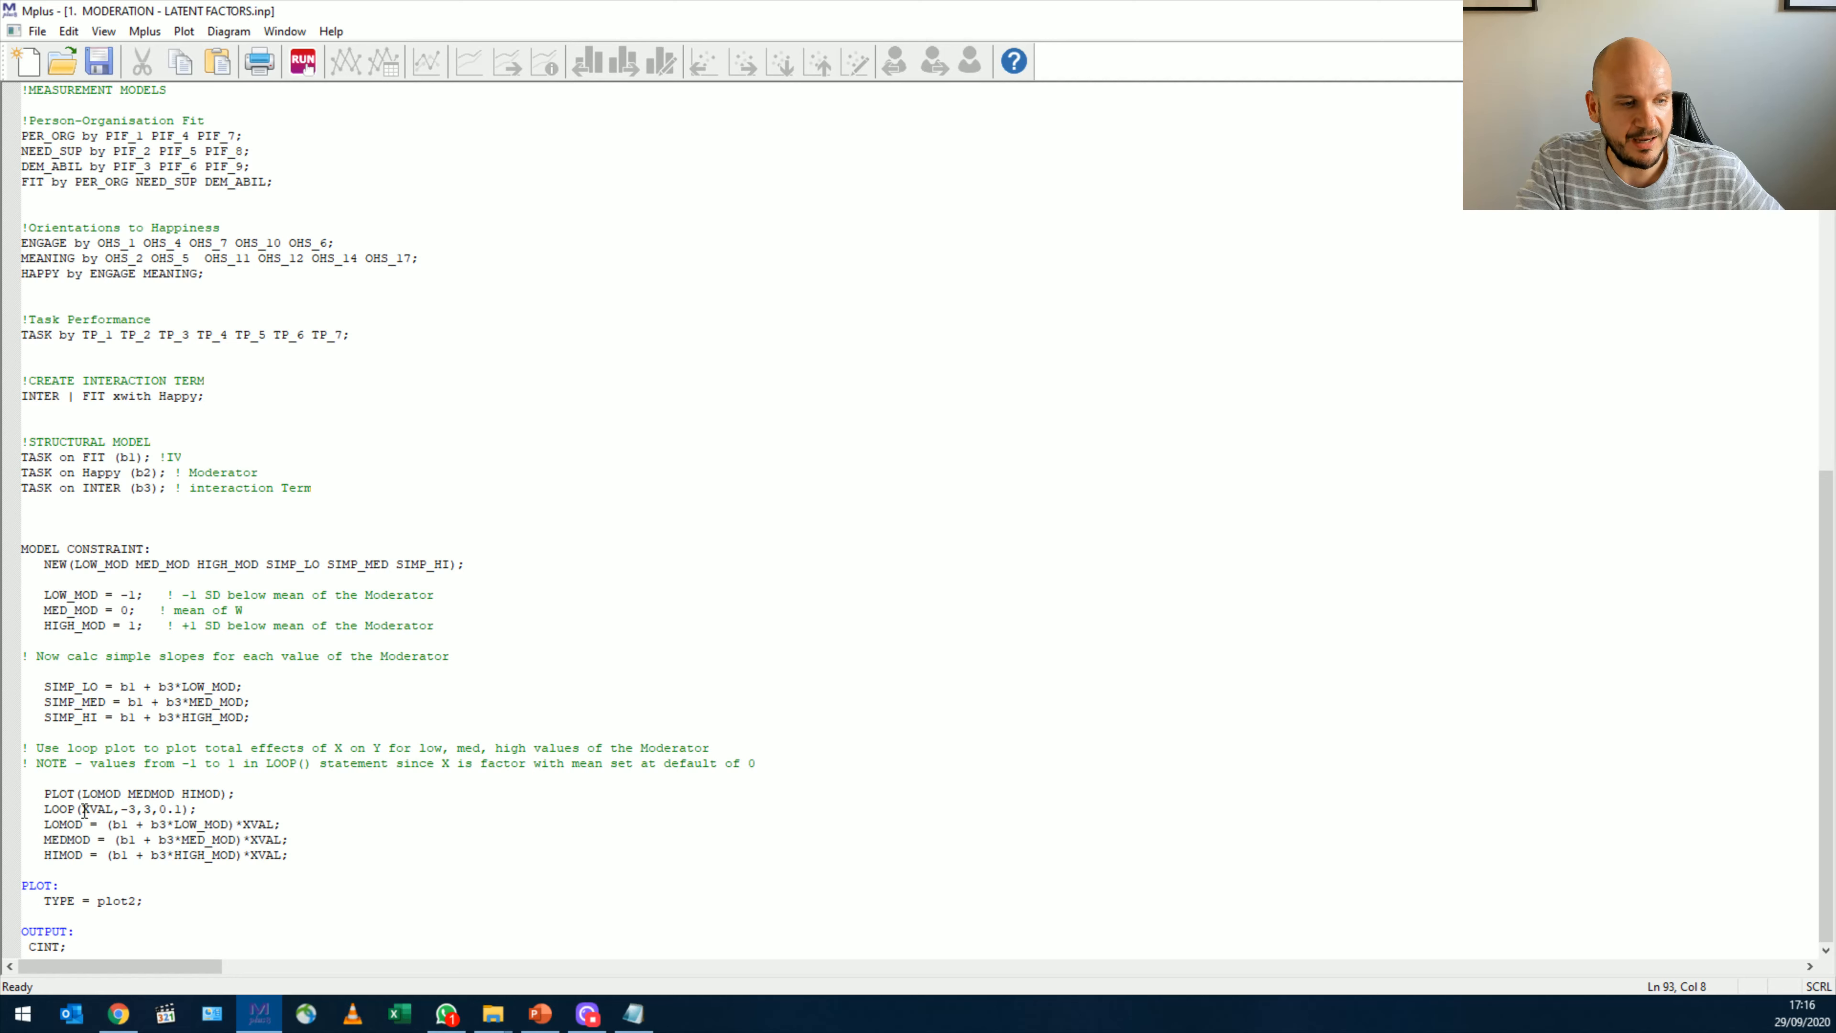
drag(85, 808, 114, 809)
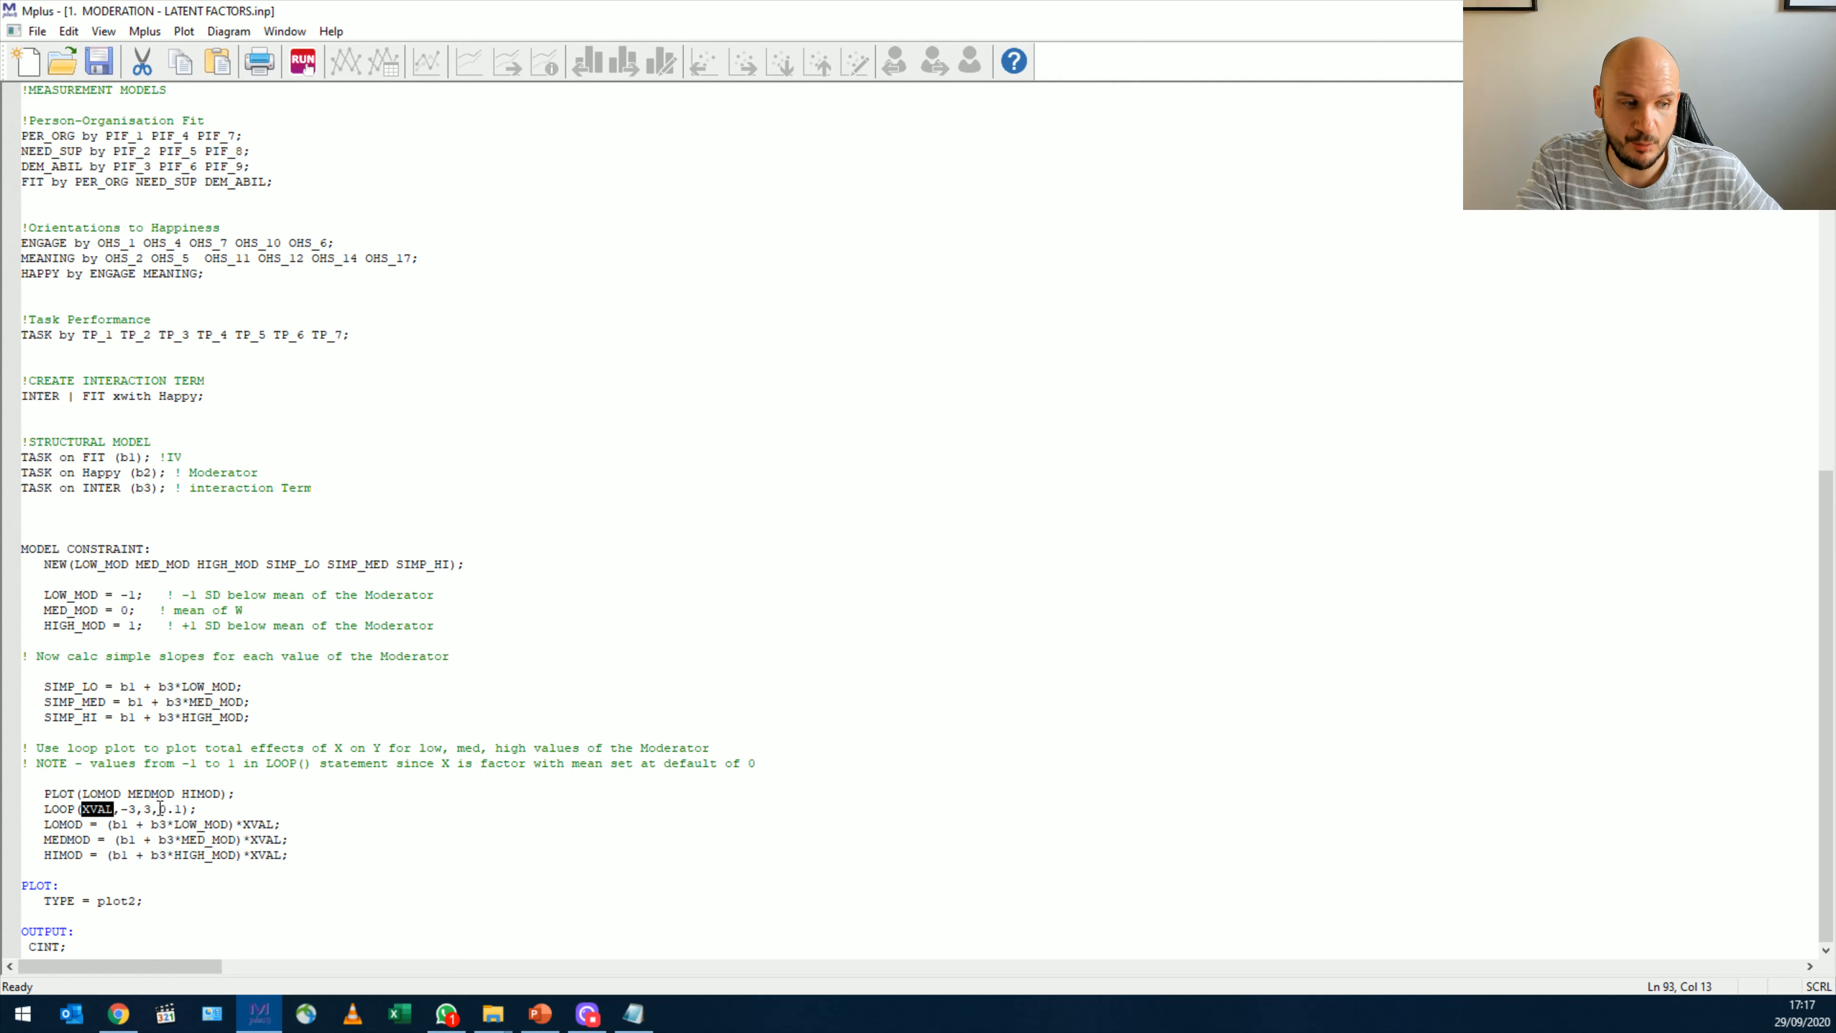
drag(159, 809, 177, 809)
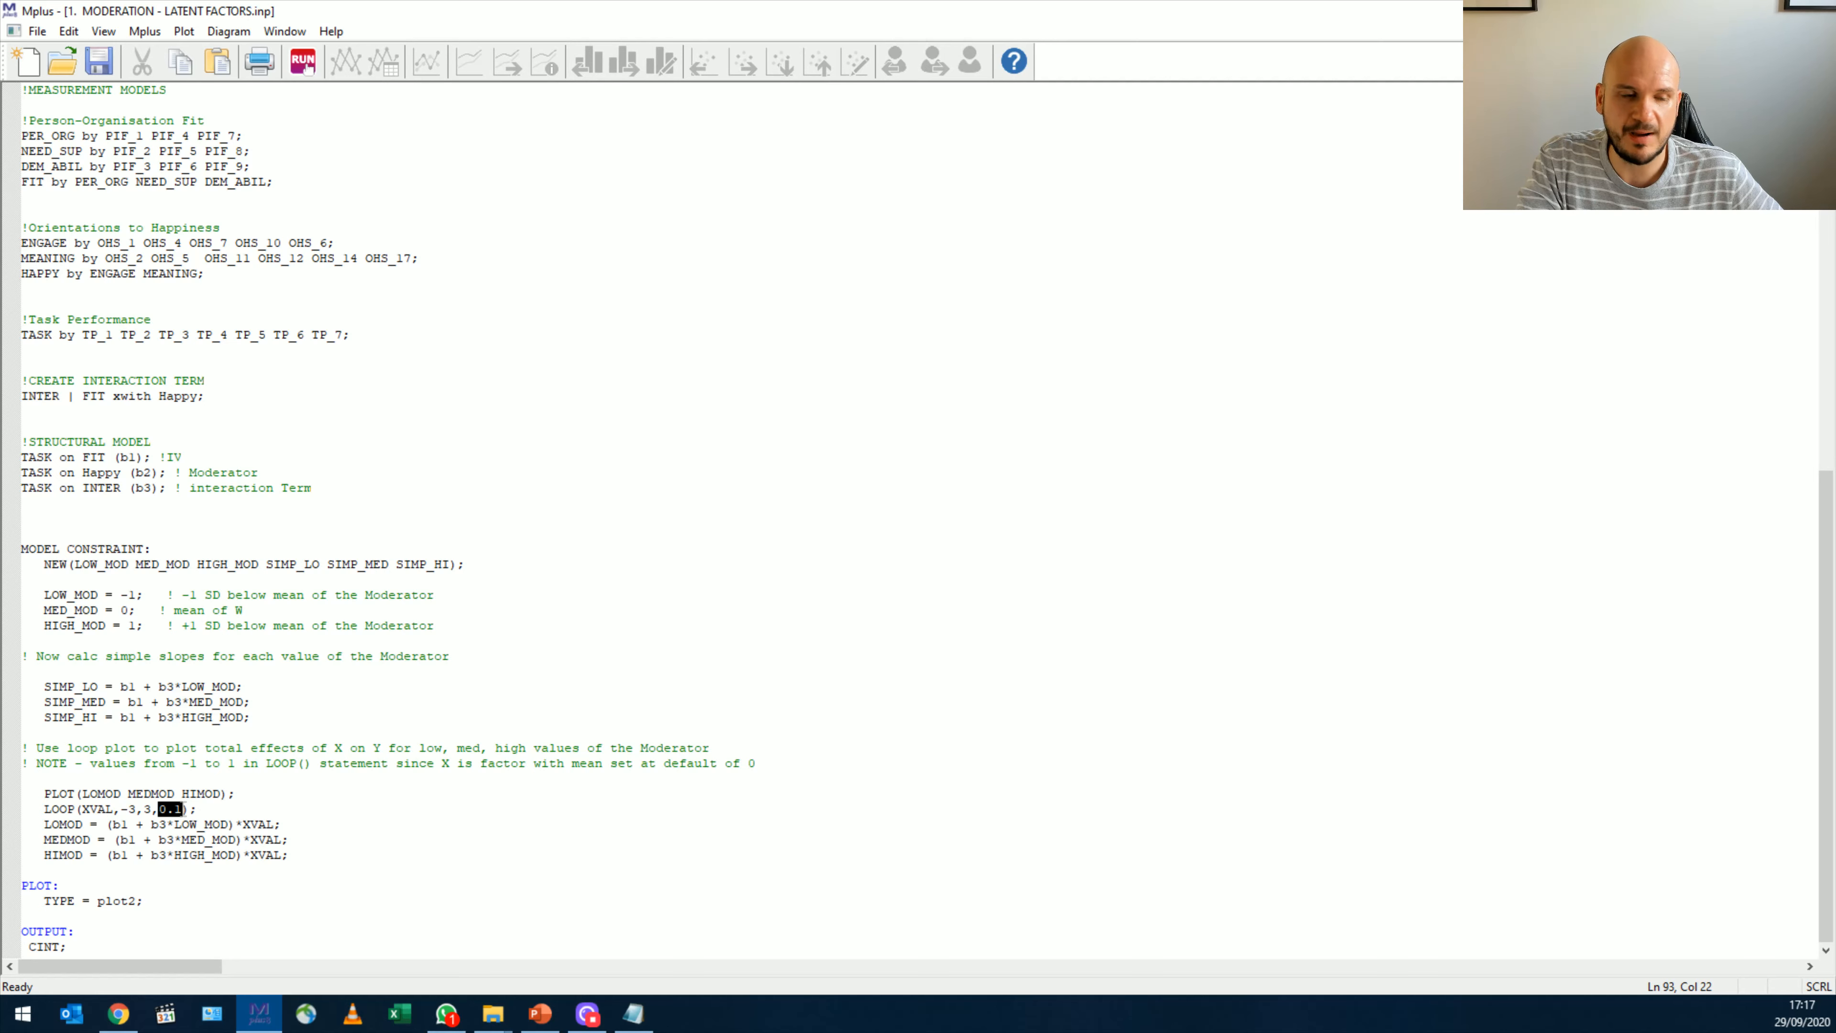
click(159, 812)
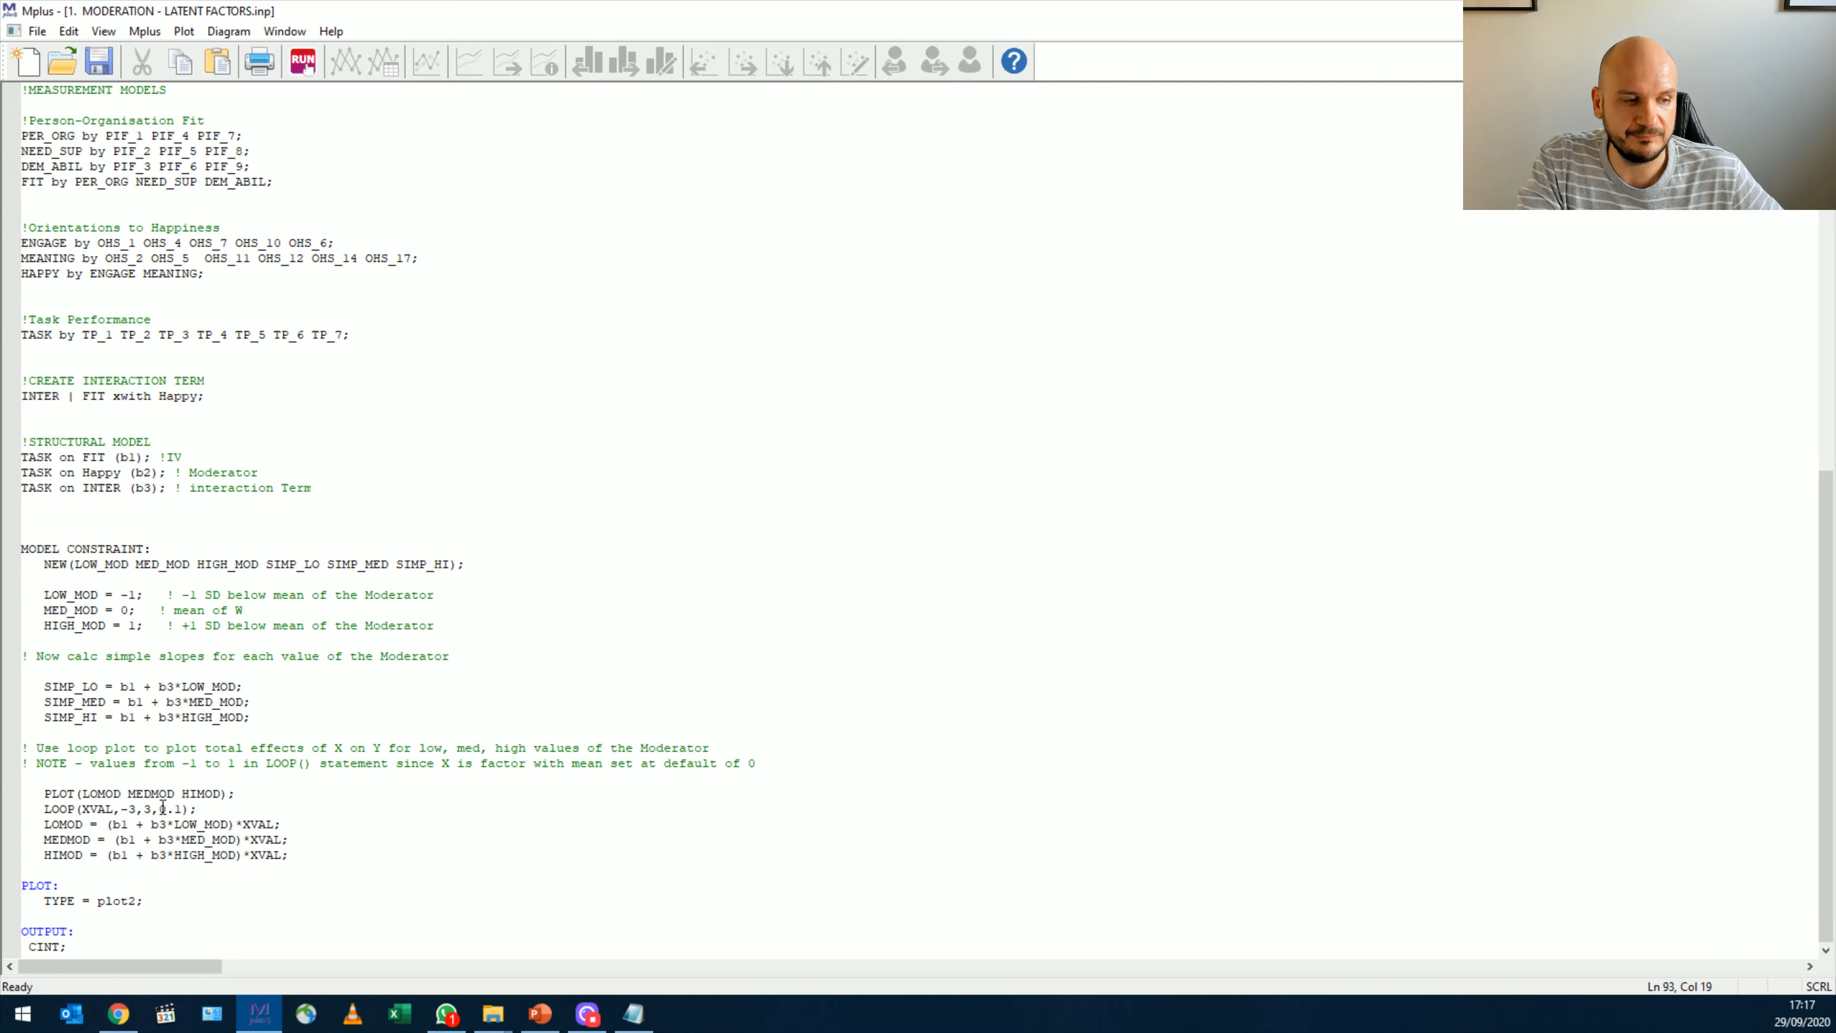
drag(159, 810, 175, 809)
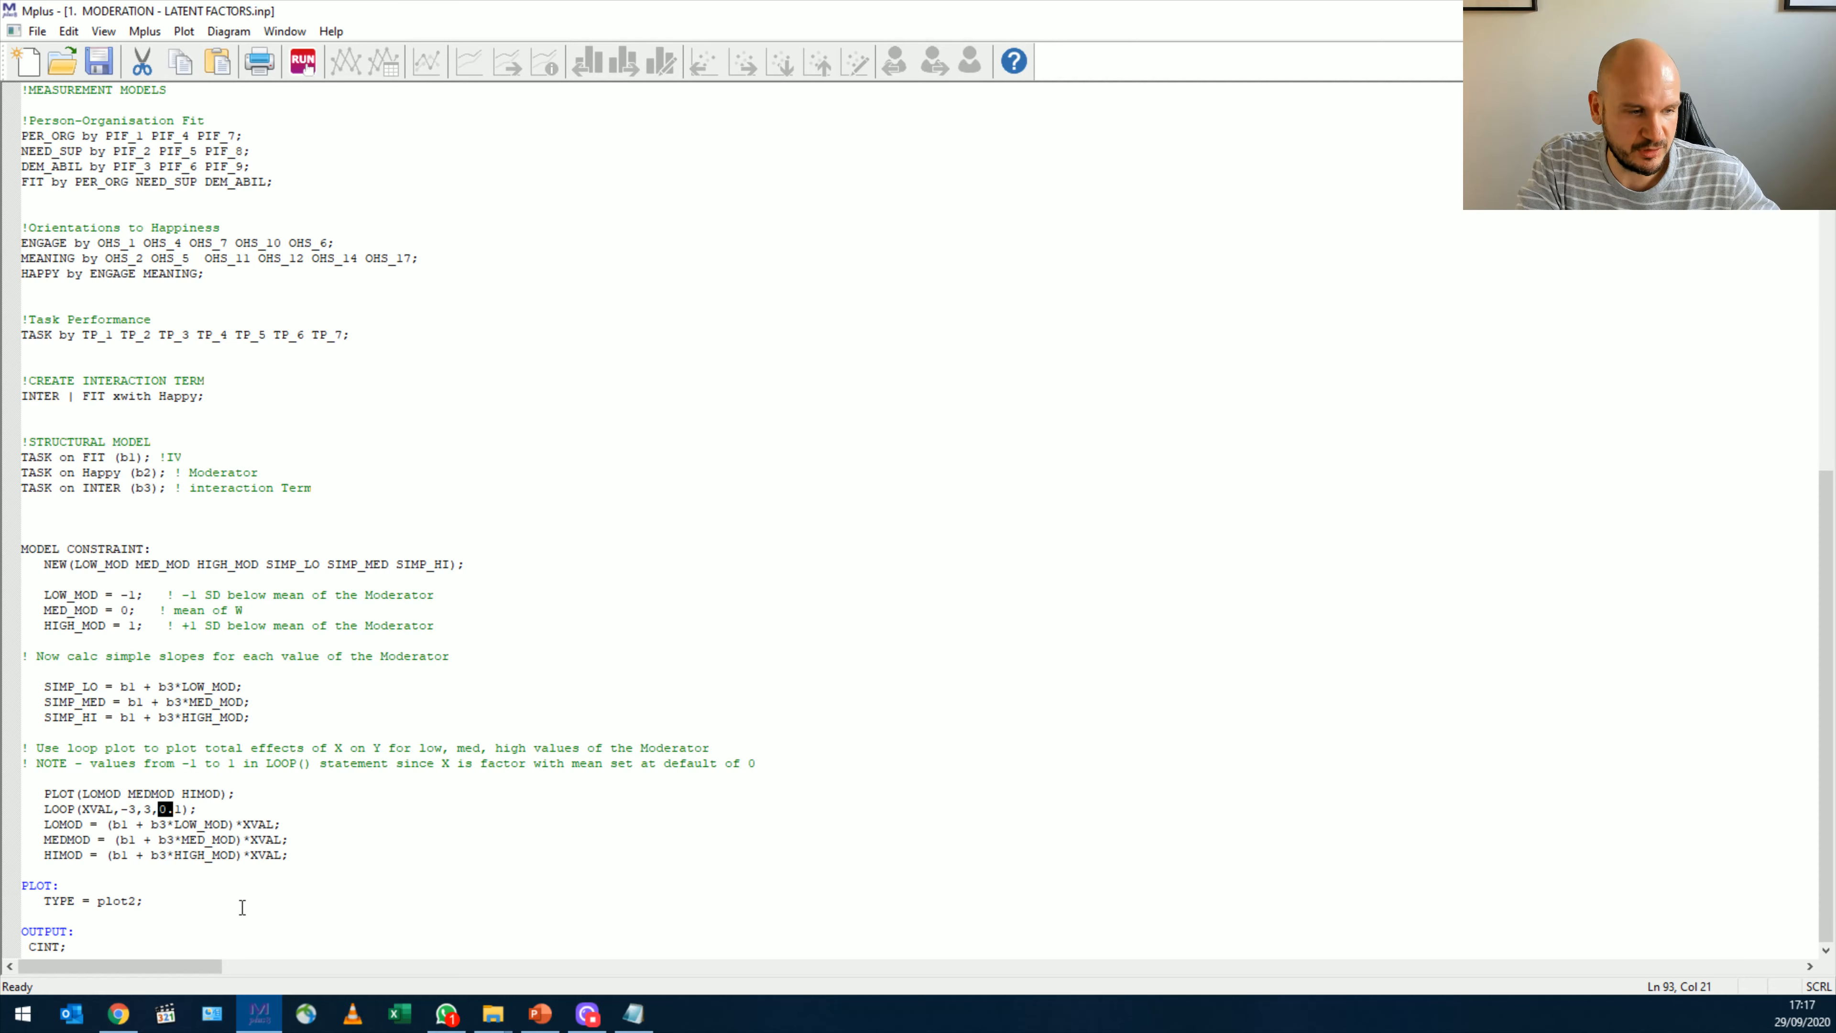
drag(52, 824, 174, 871)
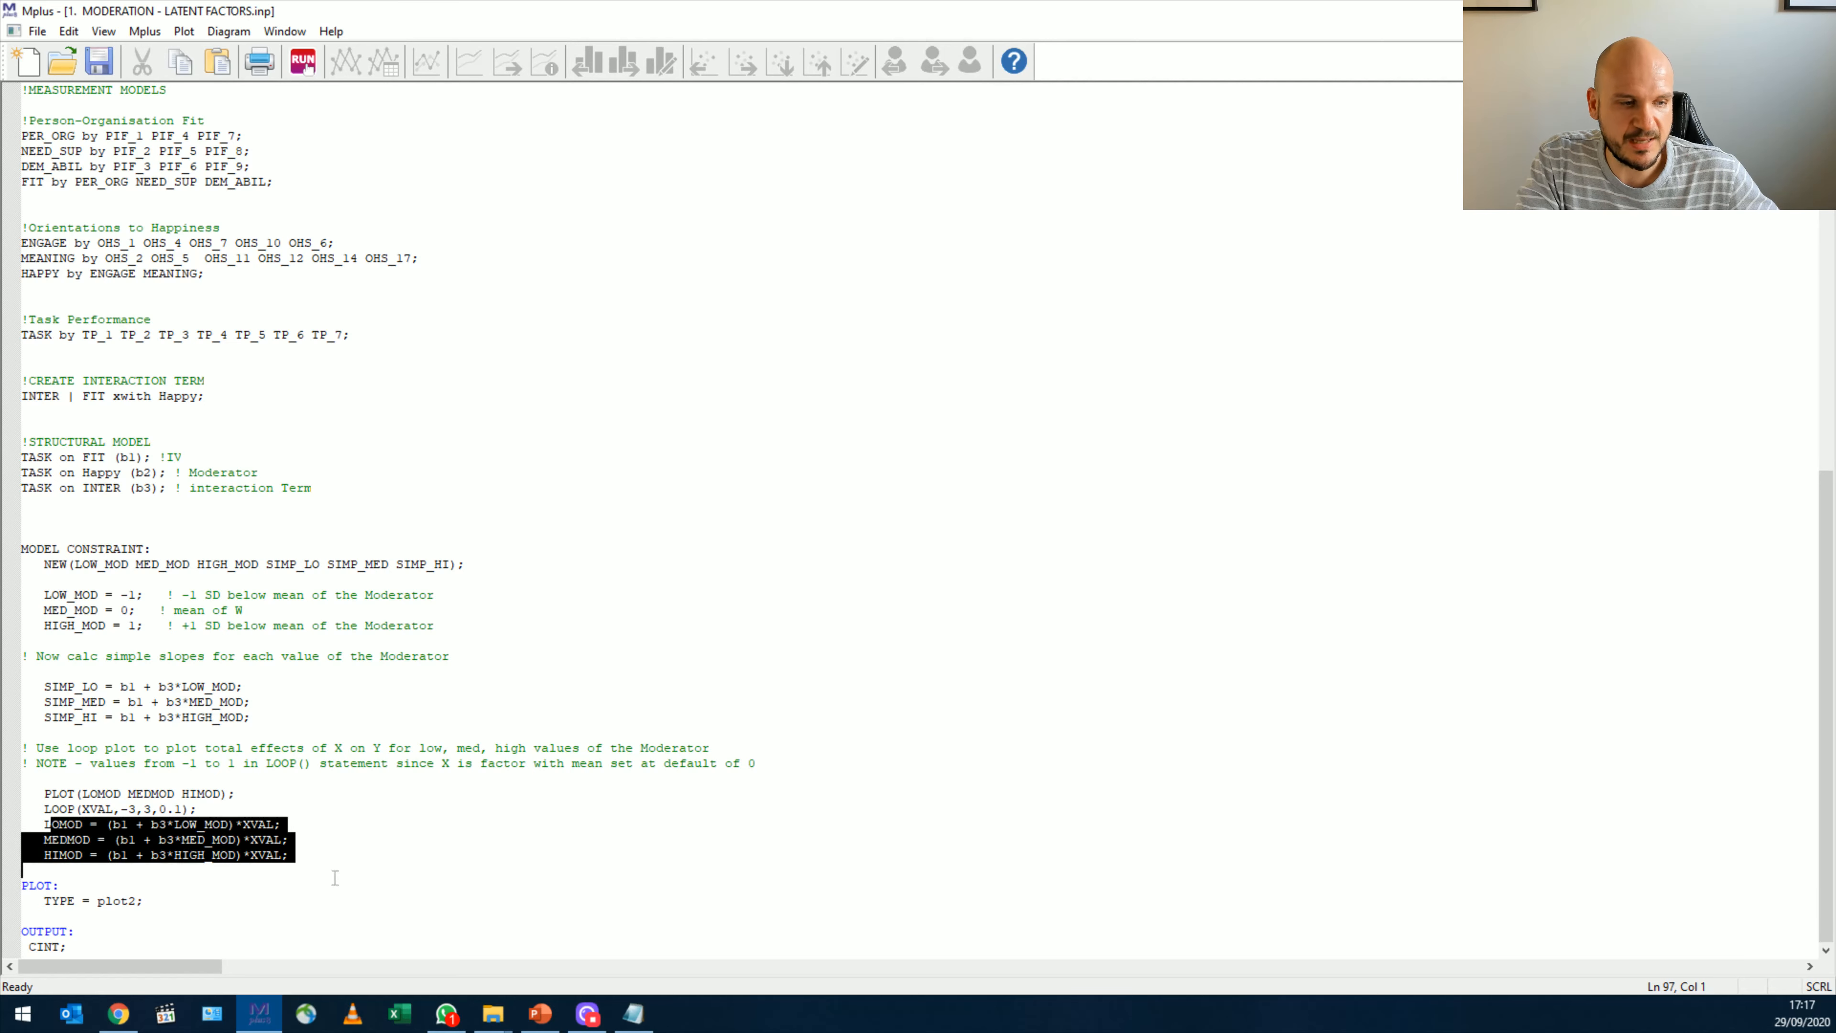
mouse_move(258, 1013)
click(335, 656)
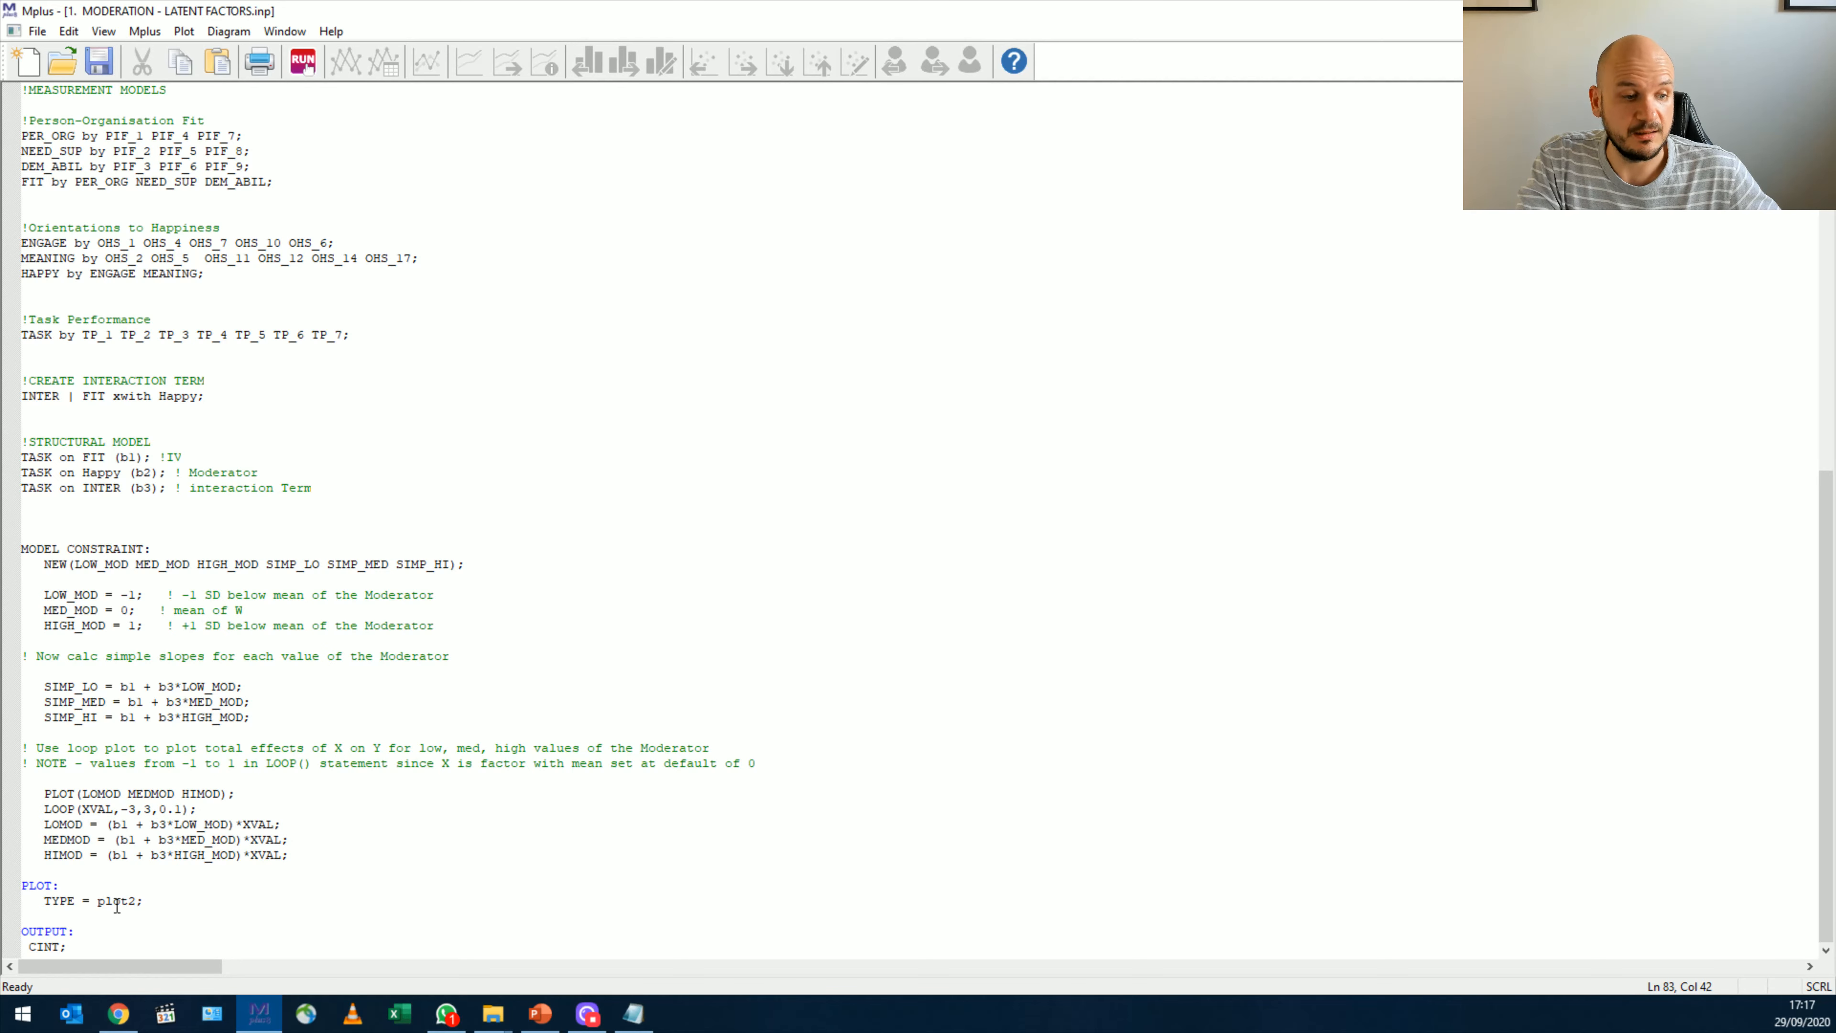
- Review the plot2 type in the PLOT section, the ANALYSIS settings and the CINT request in the OUTPUT section
drag(154, 901, 23, 883)
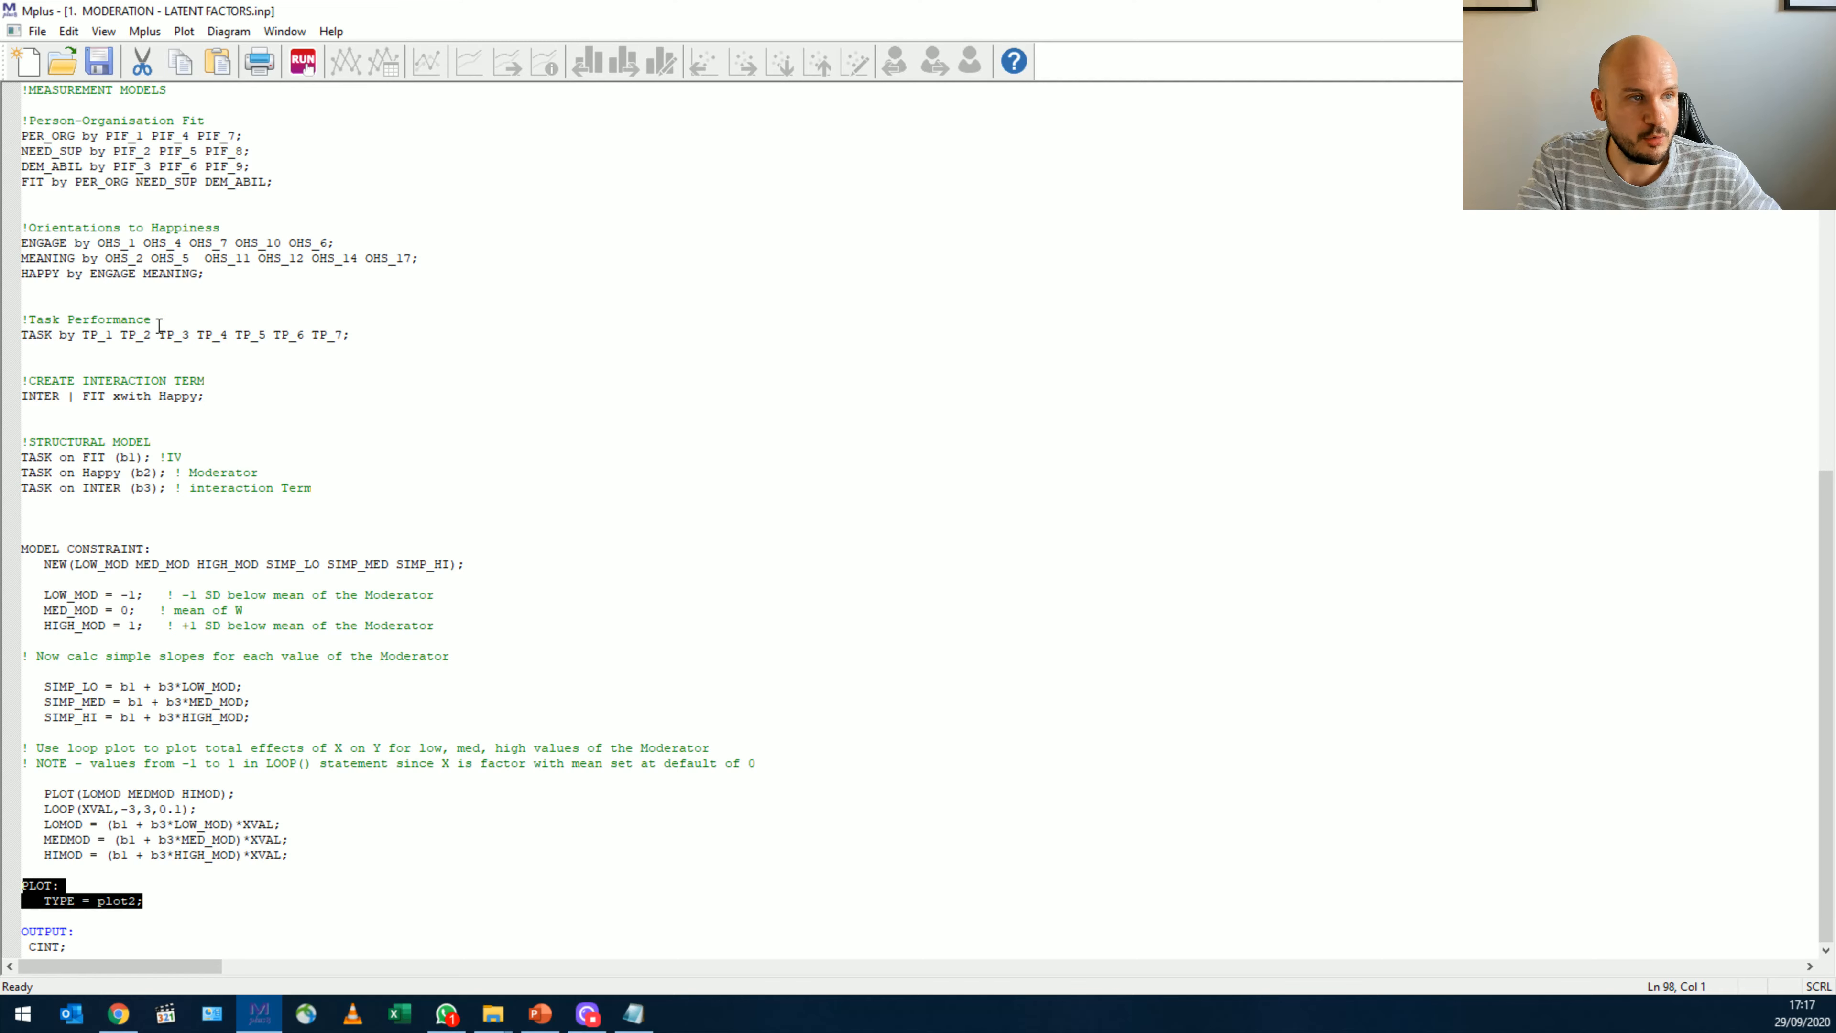
scroll(159, 325, up, 6)
drag(219, 273, 22, 259)
scroll(51, 930, down, 6)
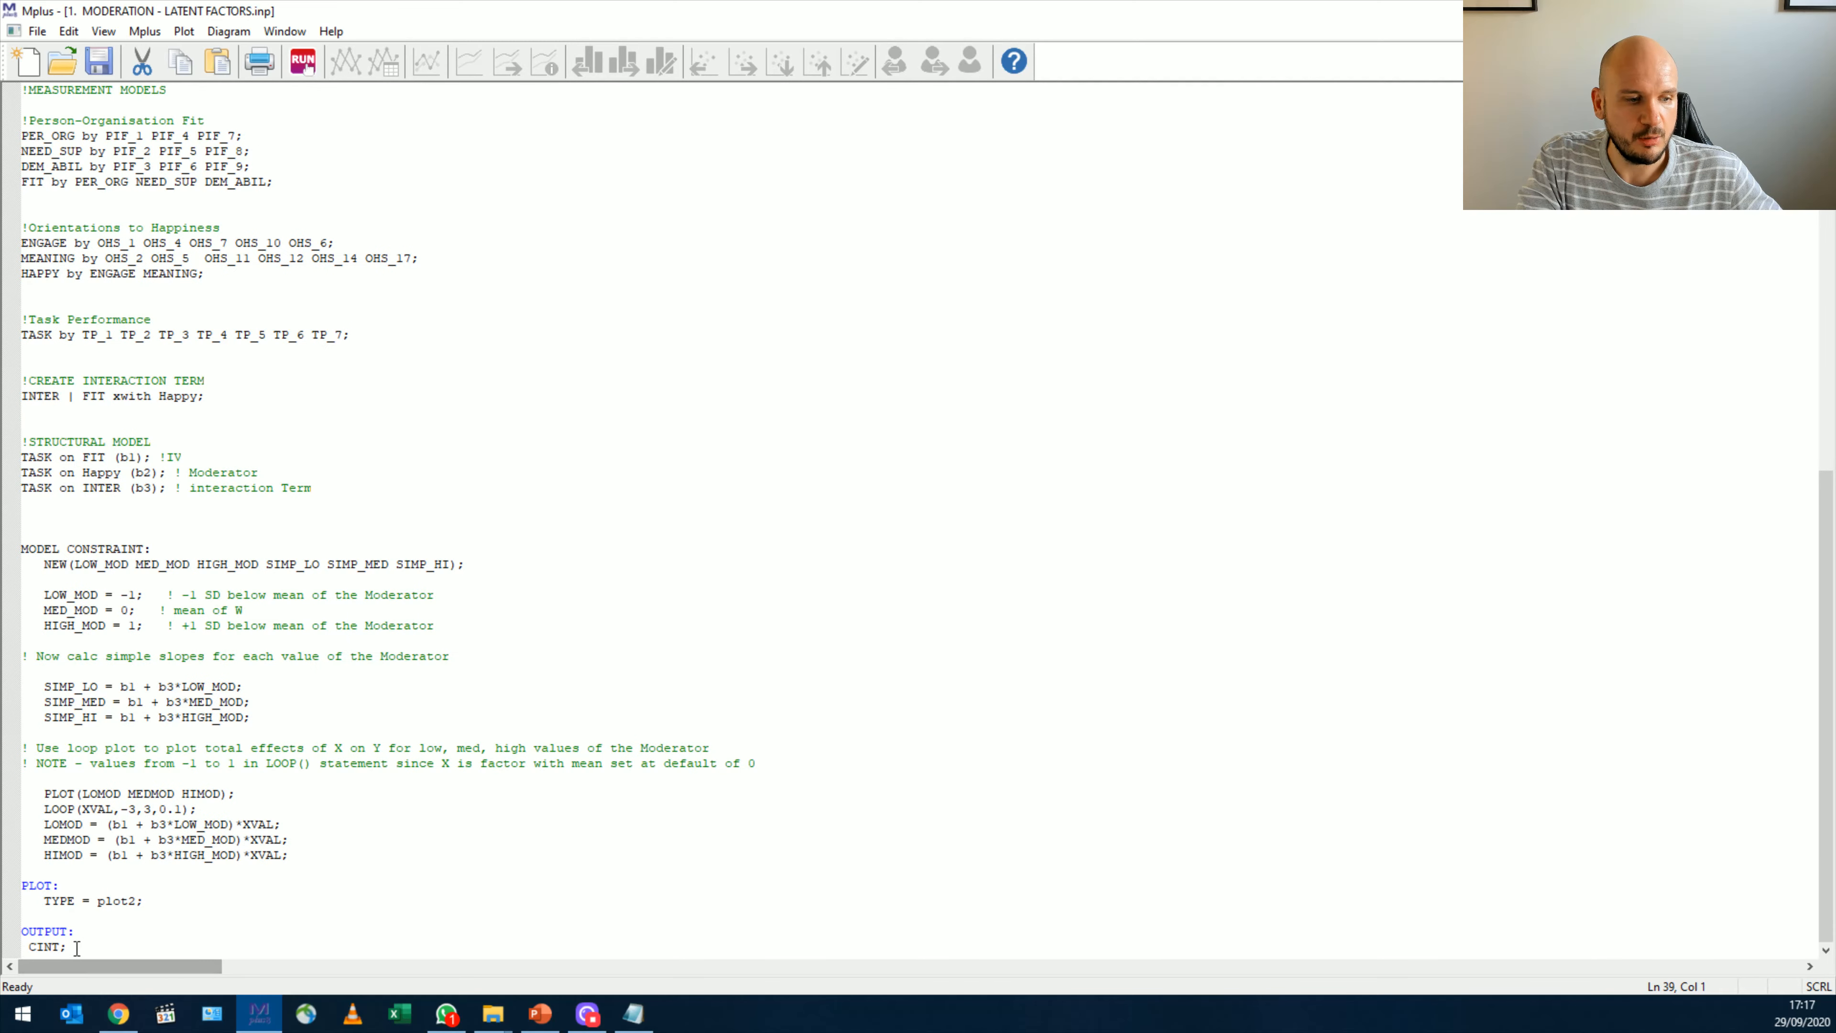
drag(78, 947, 21, 948)
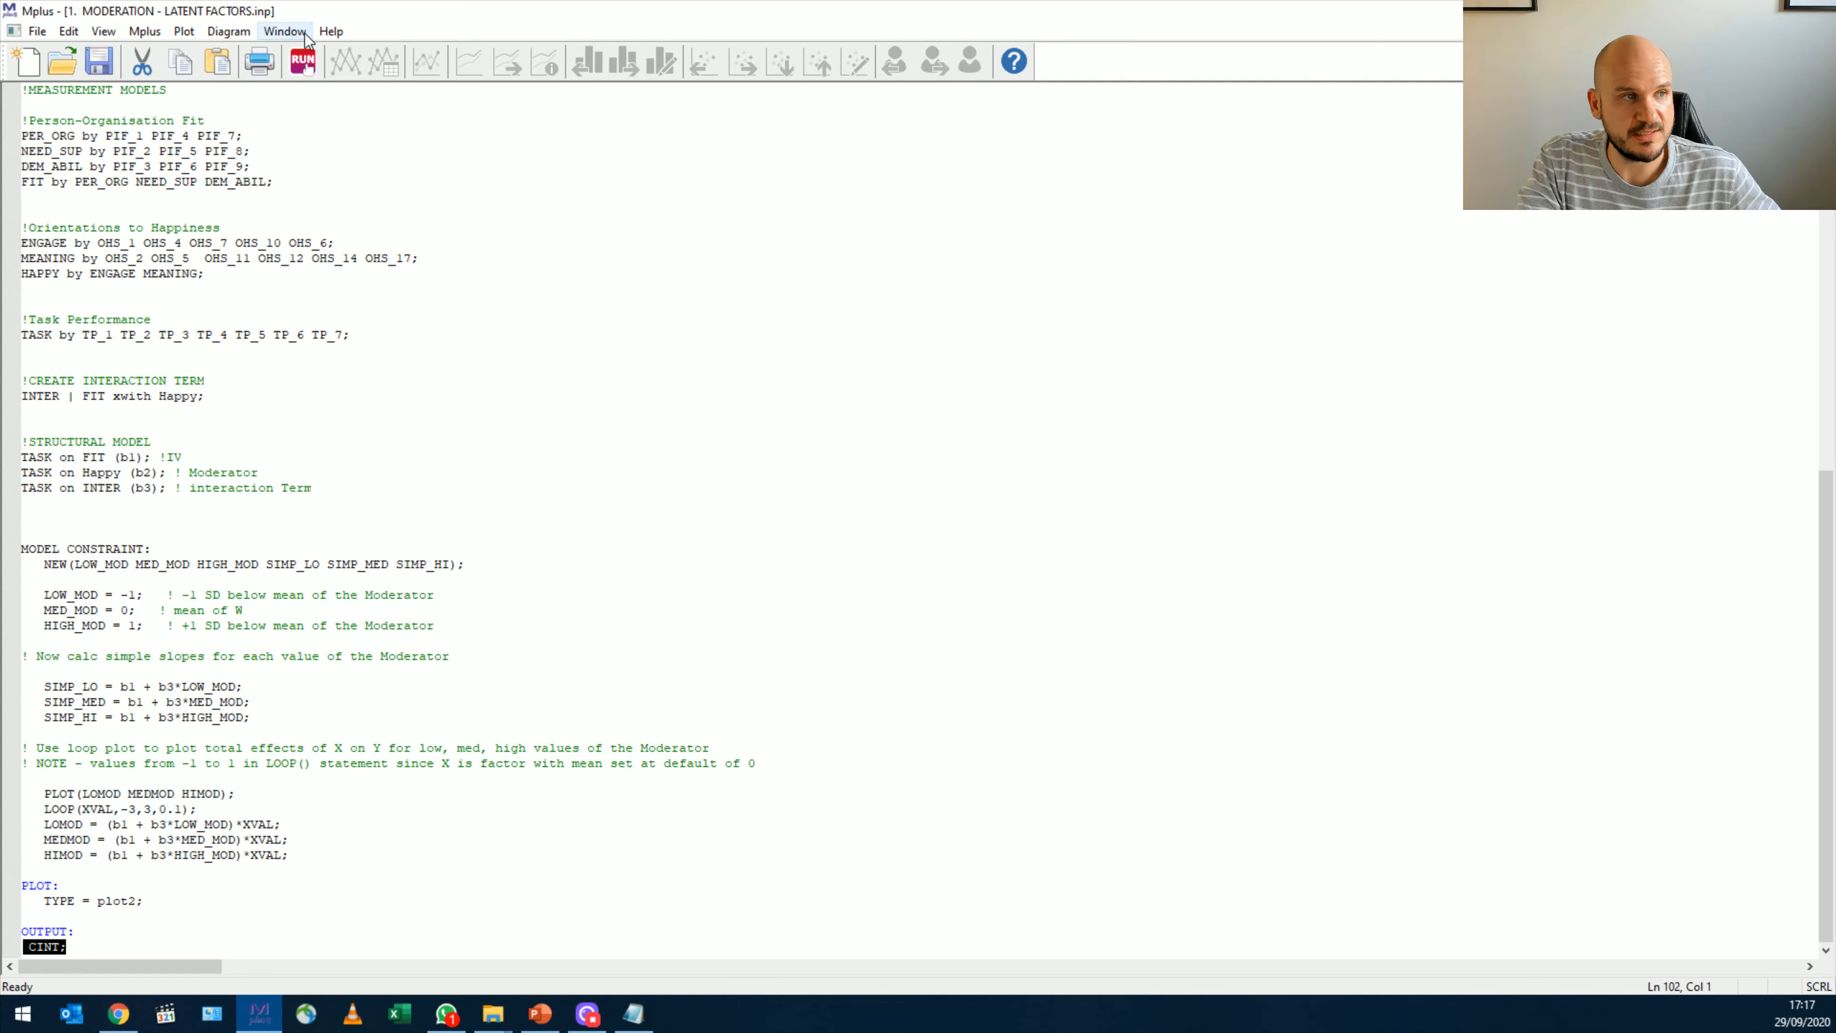
- Run the latent factor moderation input and go to the MODEL RESULTS section of the output
click(303, 62)
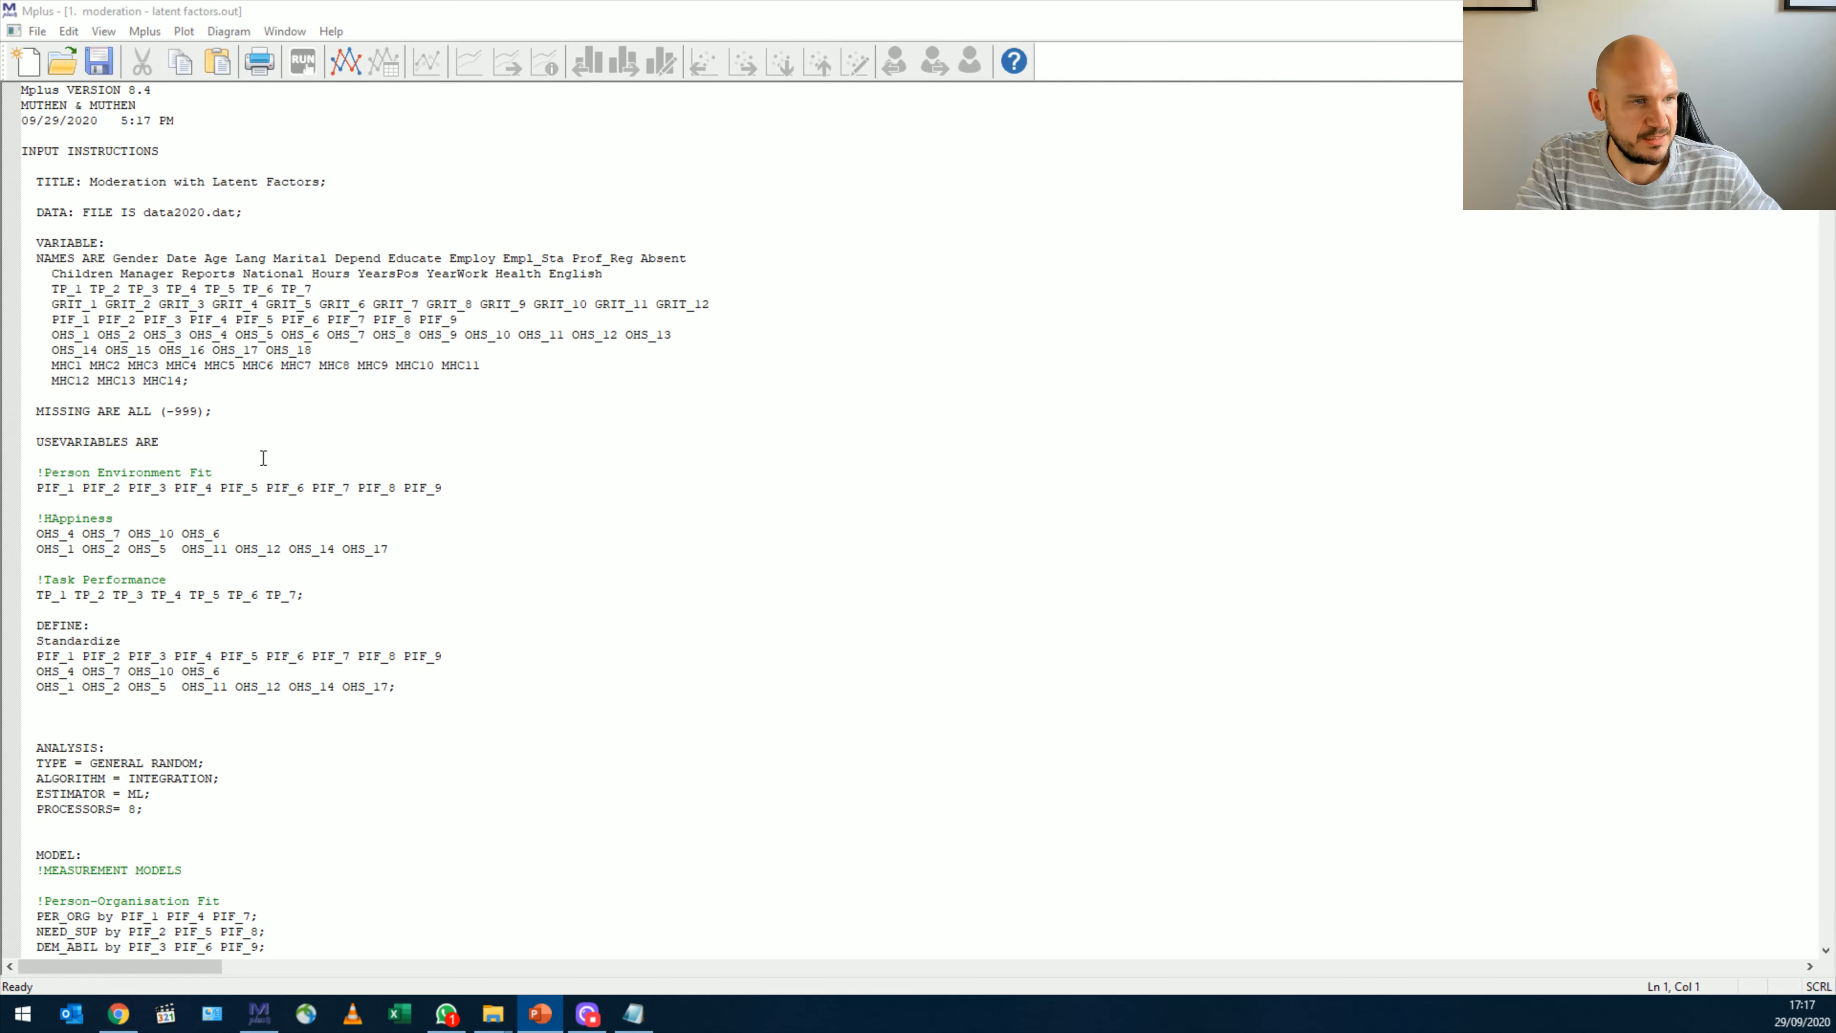
scroll(356, 506, down, 20)
scroll(356, 510, down, 9)
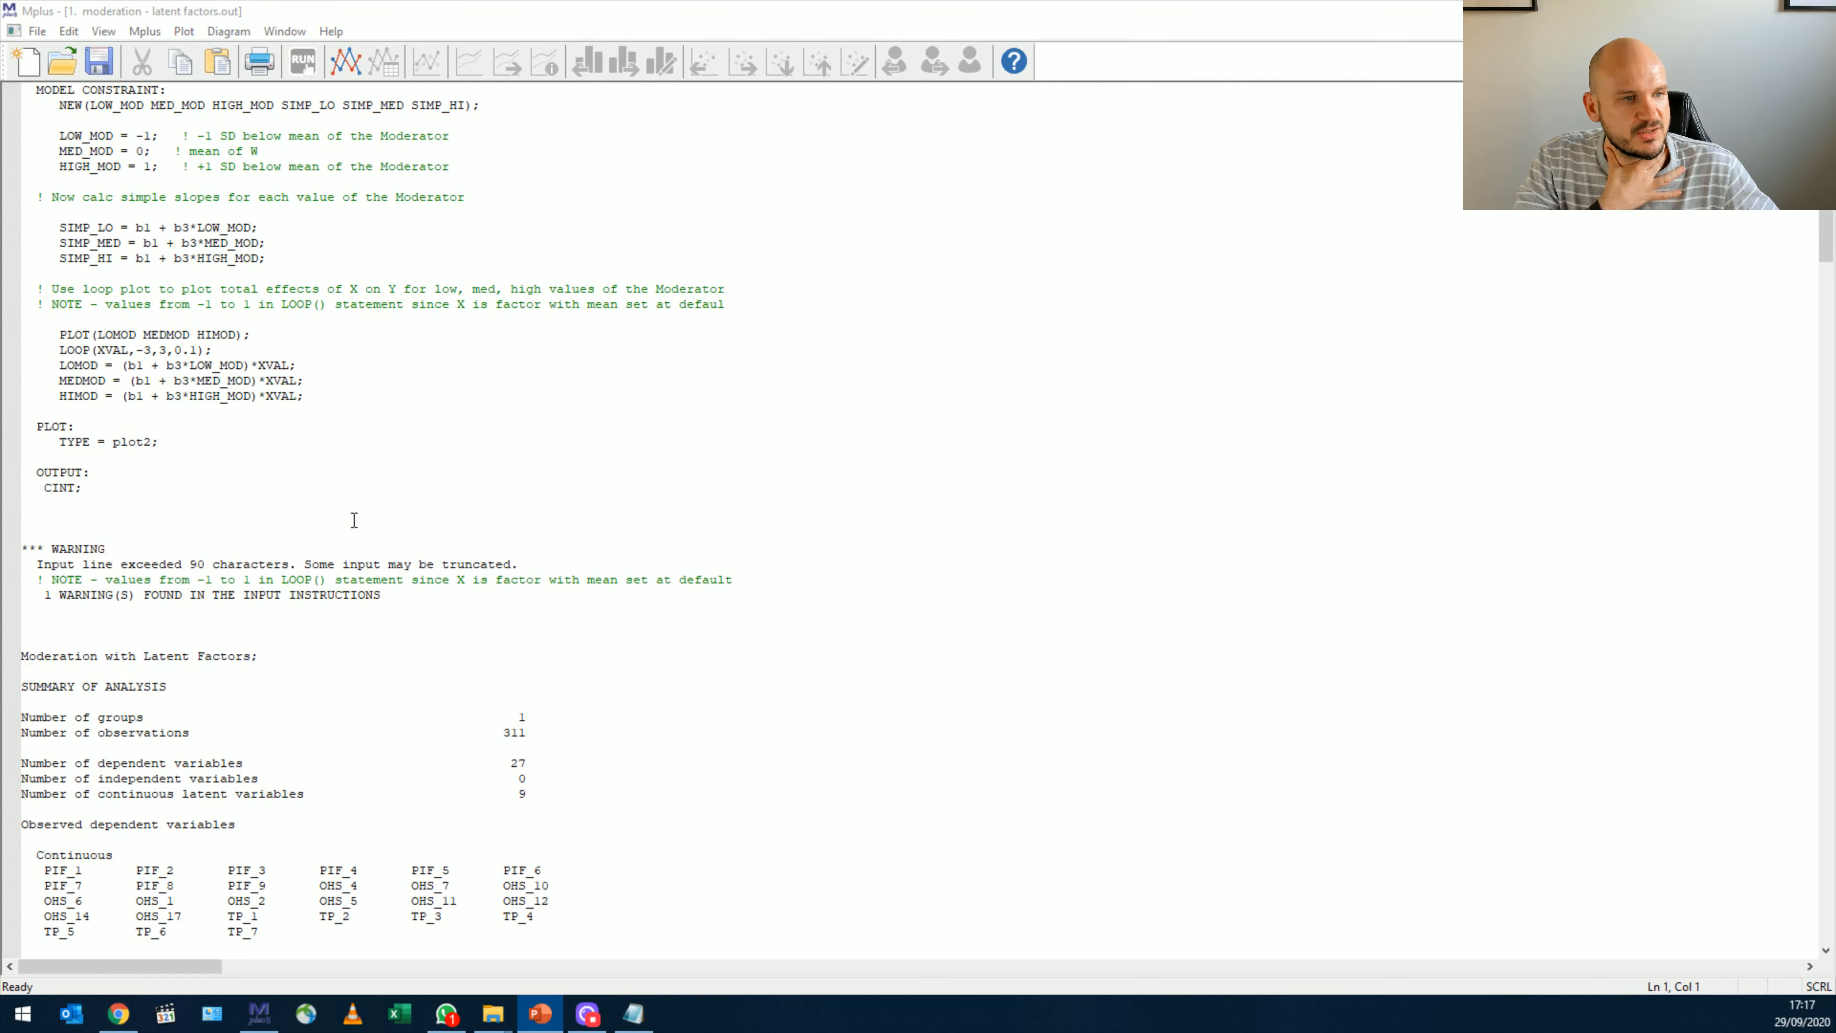
scroll(296, 506, down, 20)
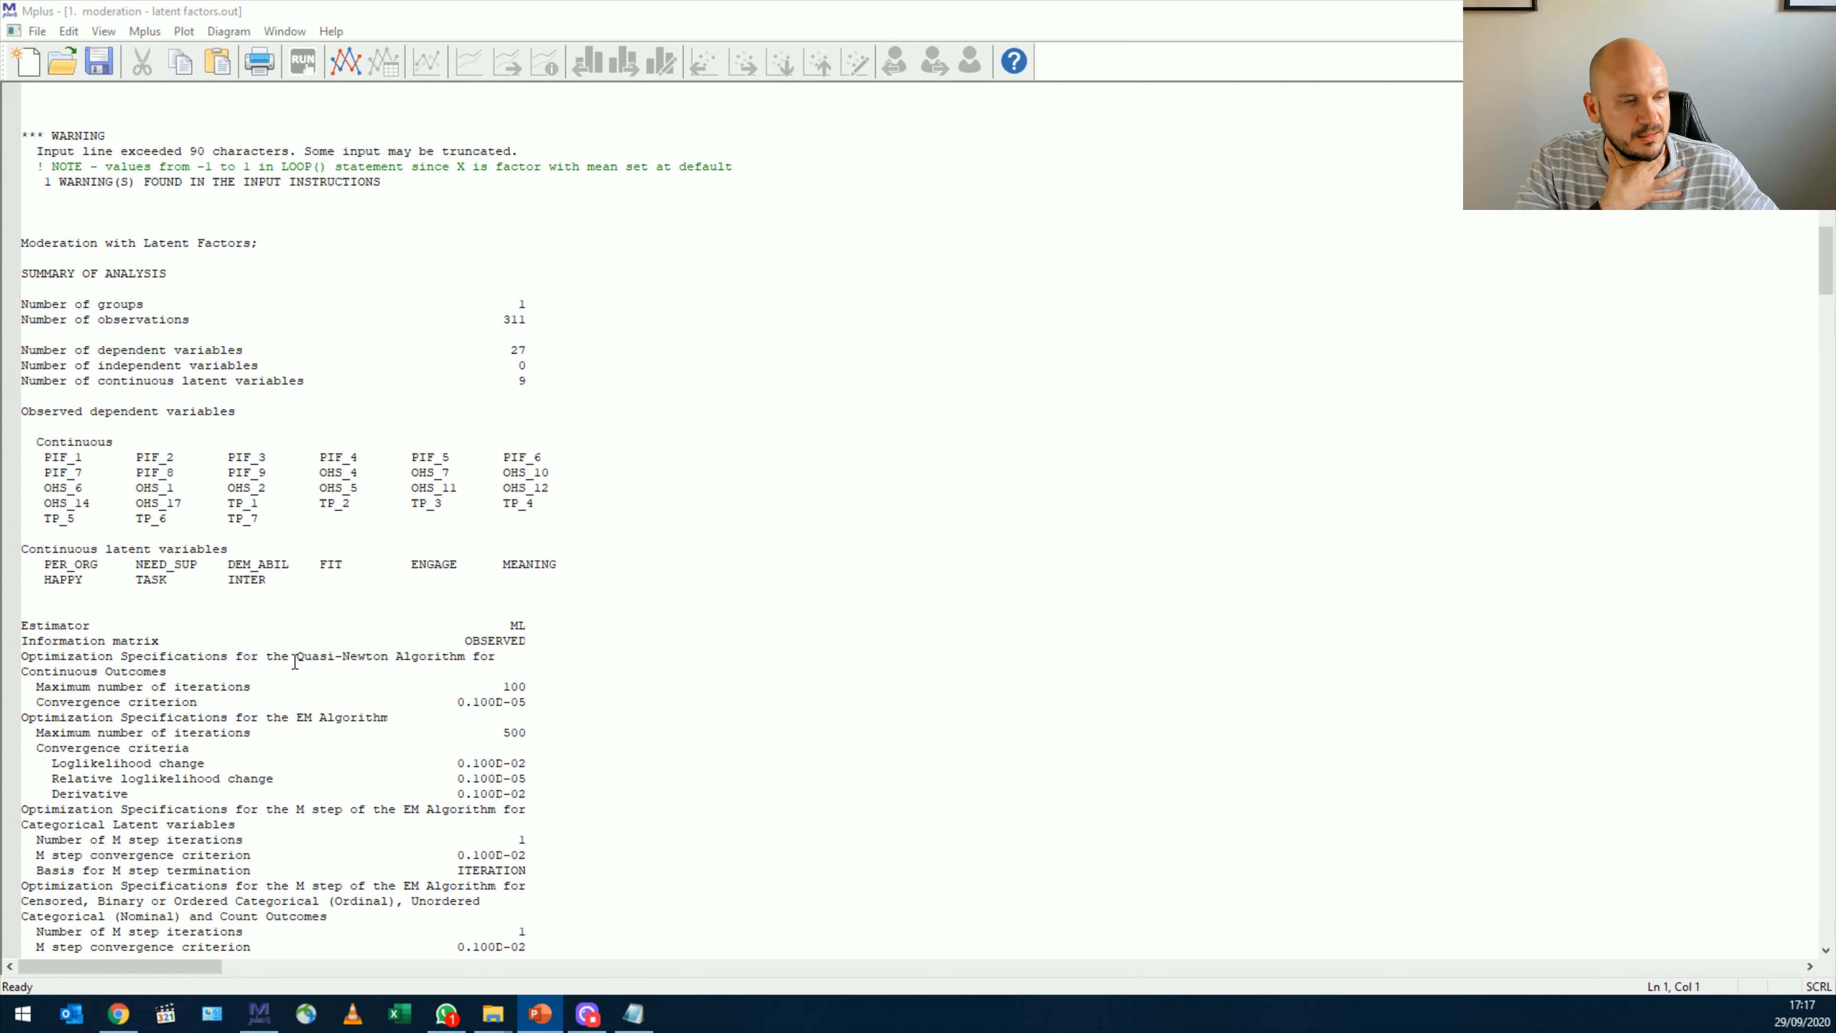
scroll(292, 673, down, 20)
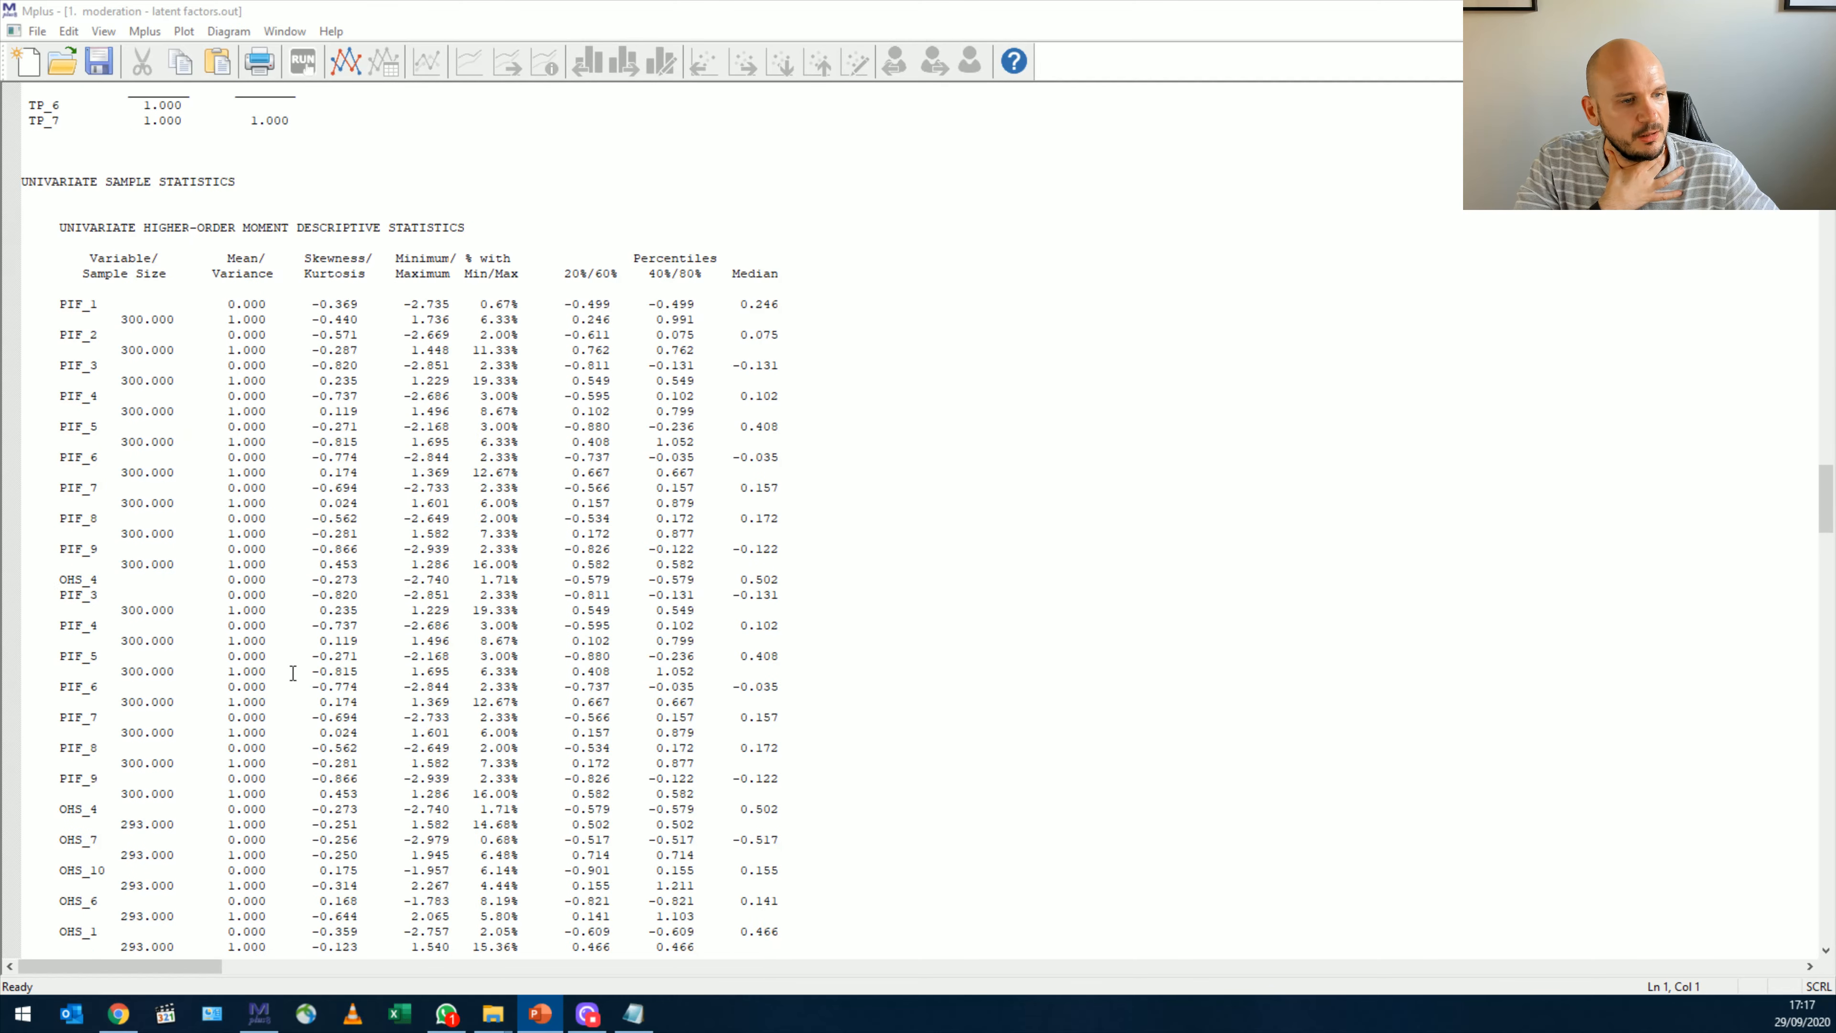
scroll(293, 671, up, 5)
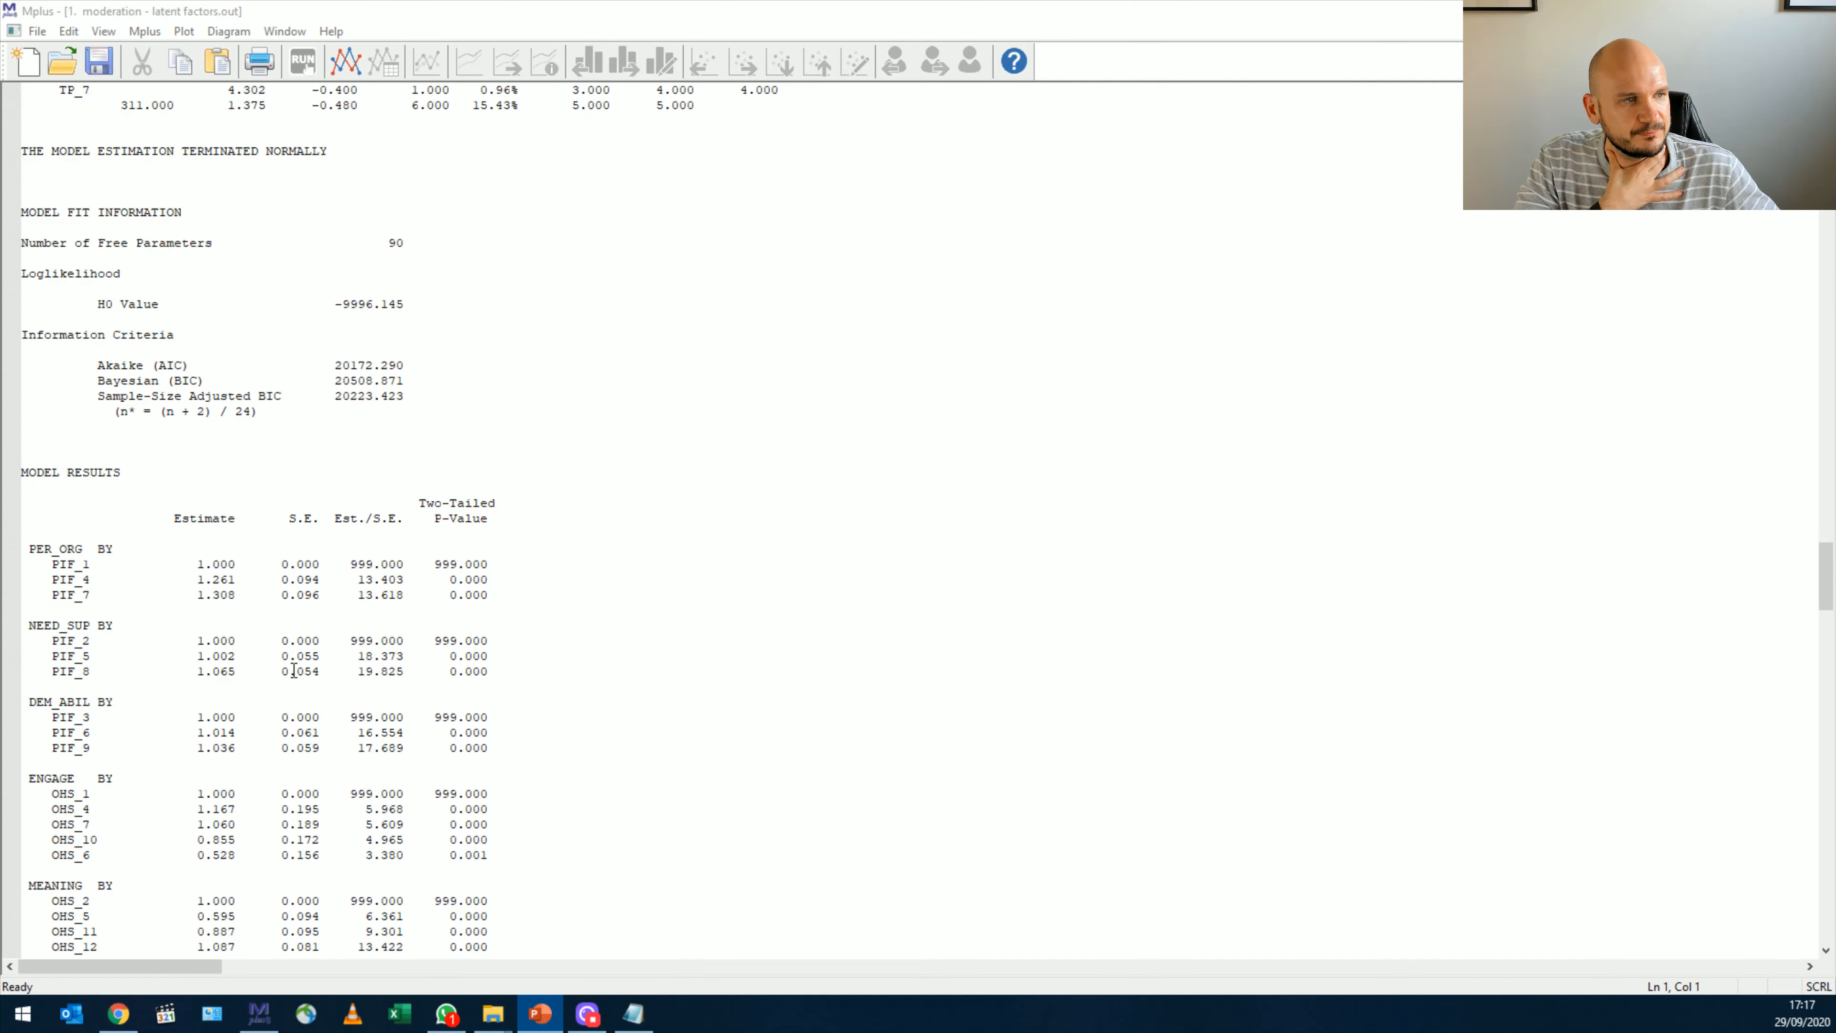
scroll(371, 494, down, 9)
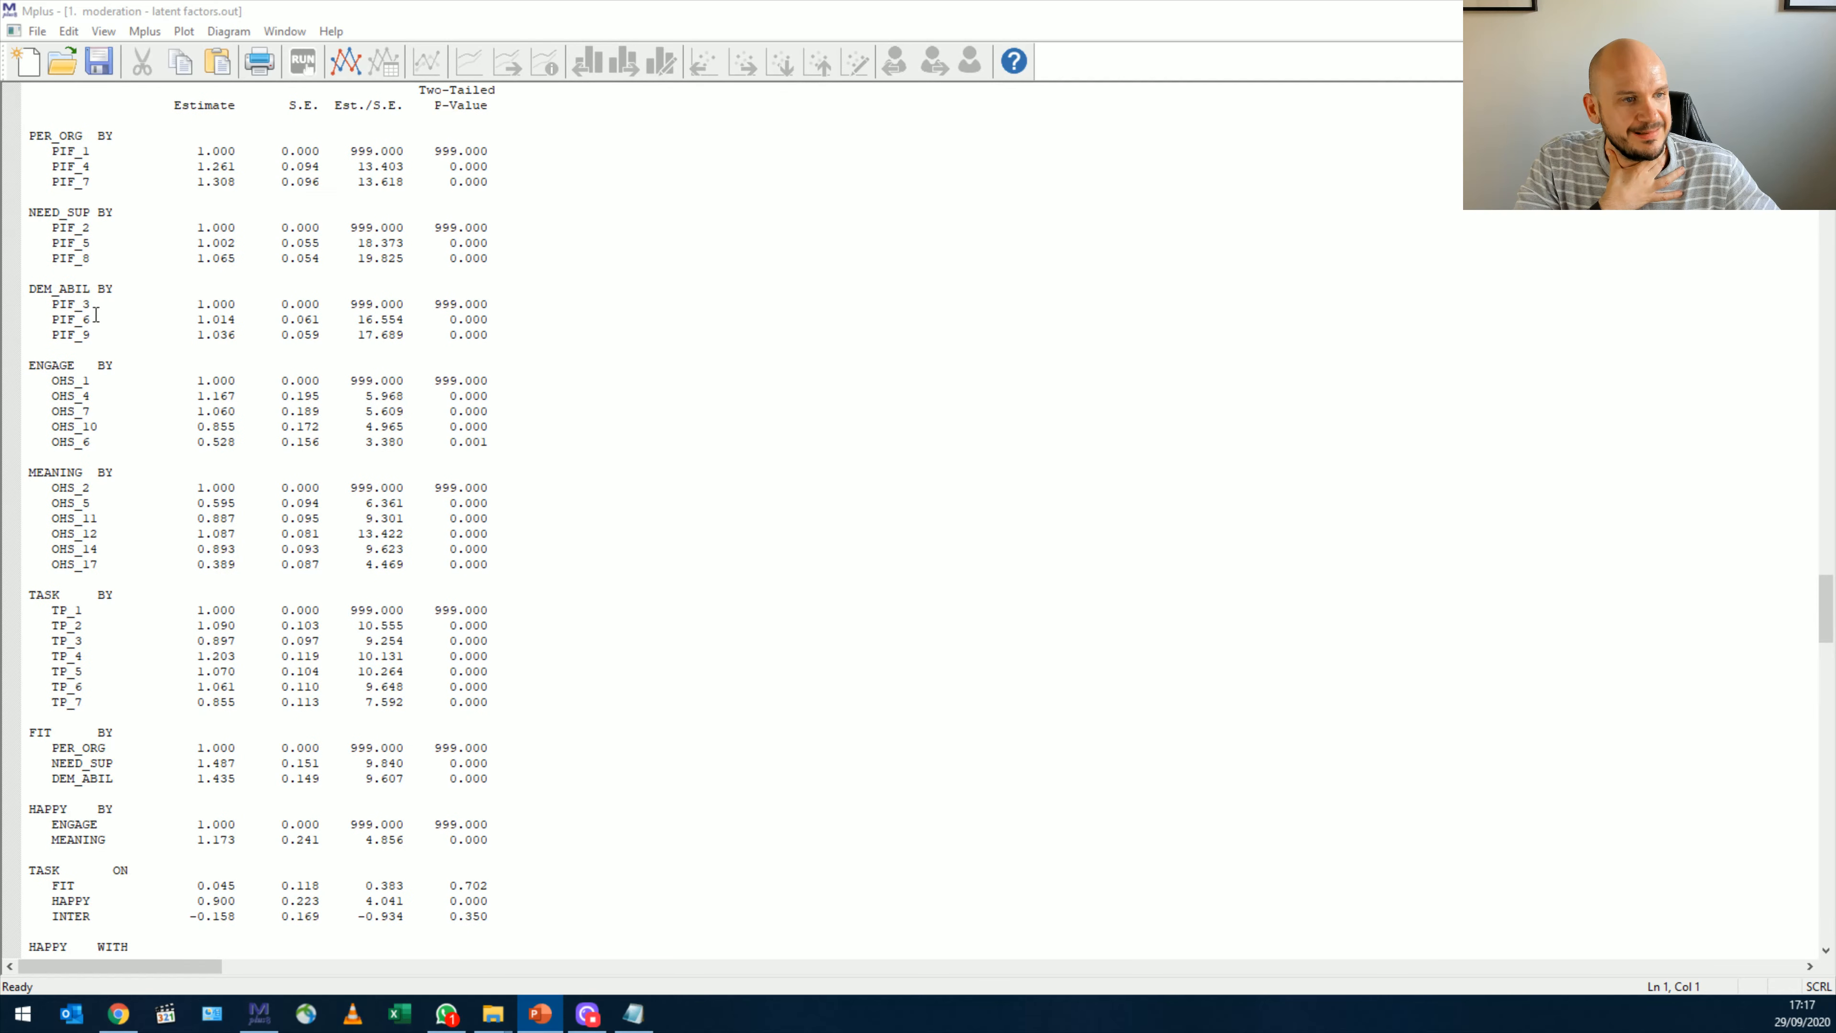
scroll(75, 128, up, 1)
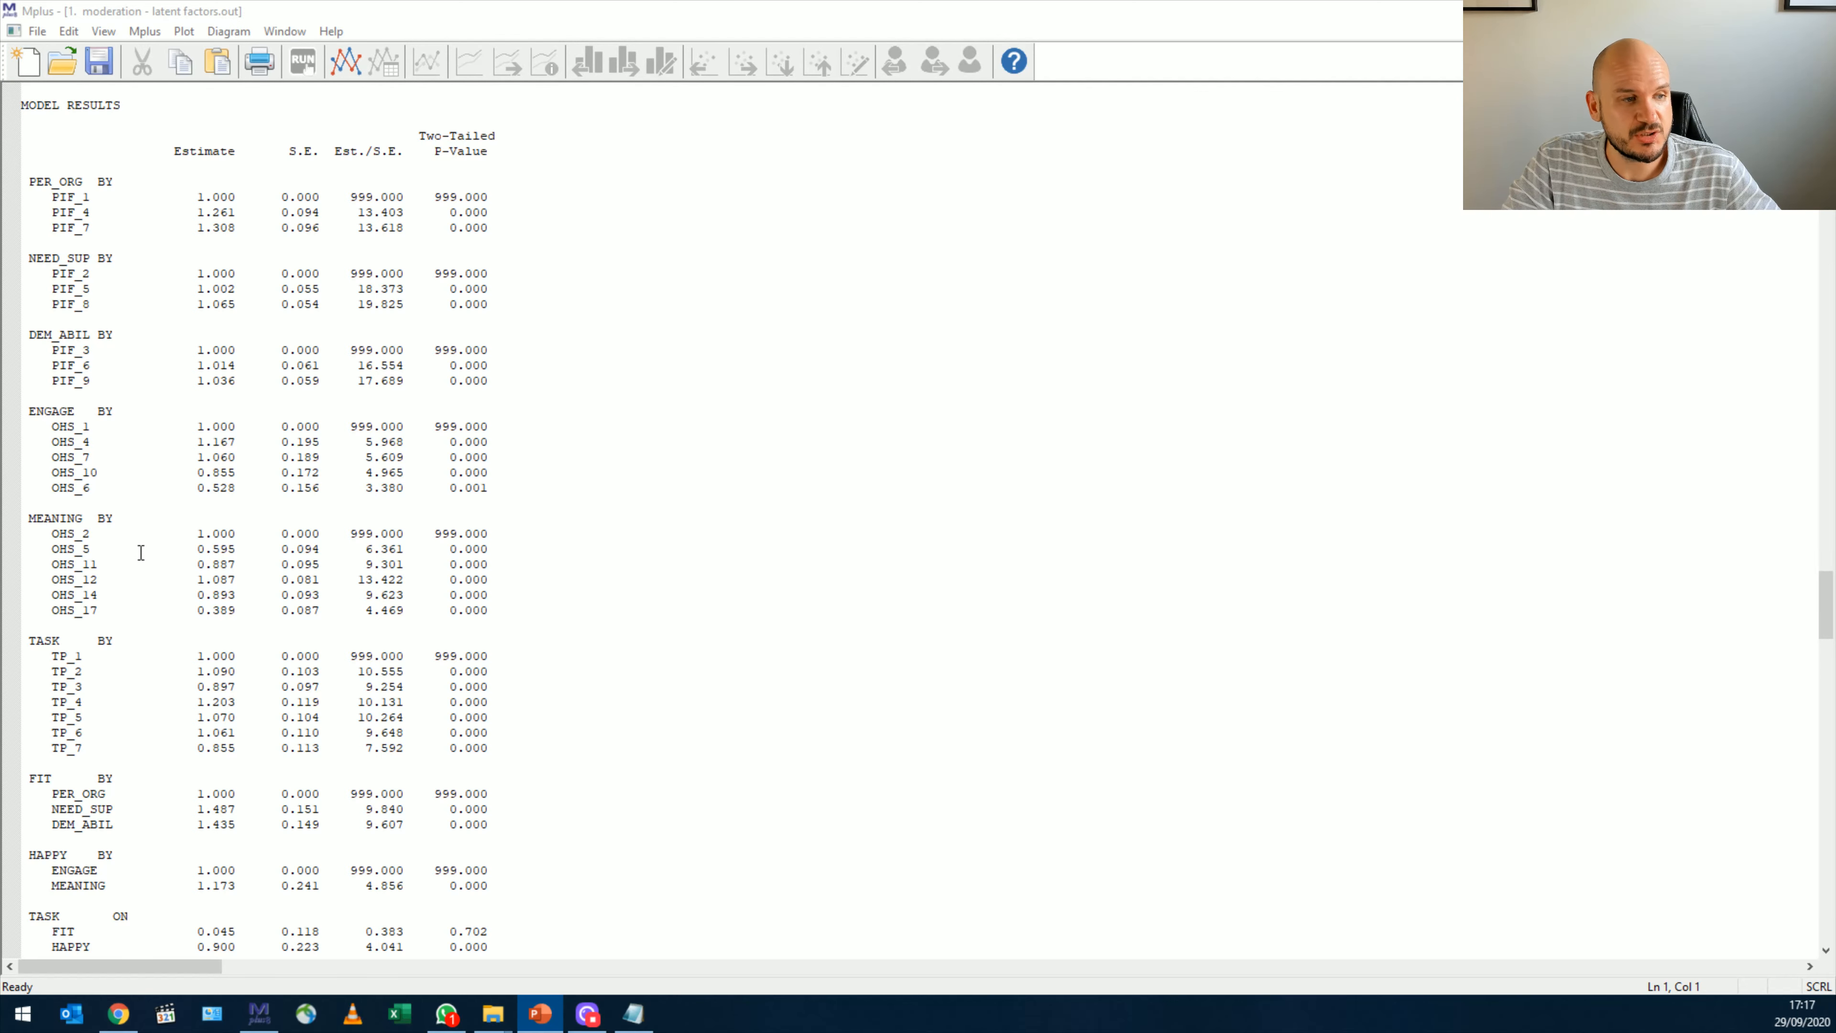
- Examine the factor loadings and the TASK ON regression estimates, checking the p-values for INTER and FIT
drag(190, 196, 298, 264)
scroll(298, 263, down, 5)
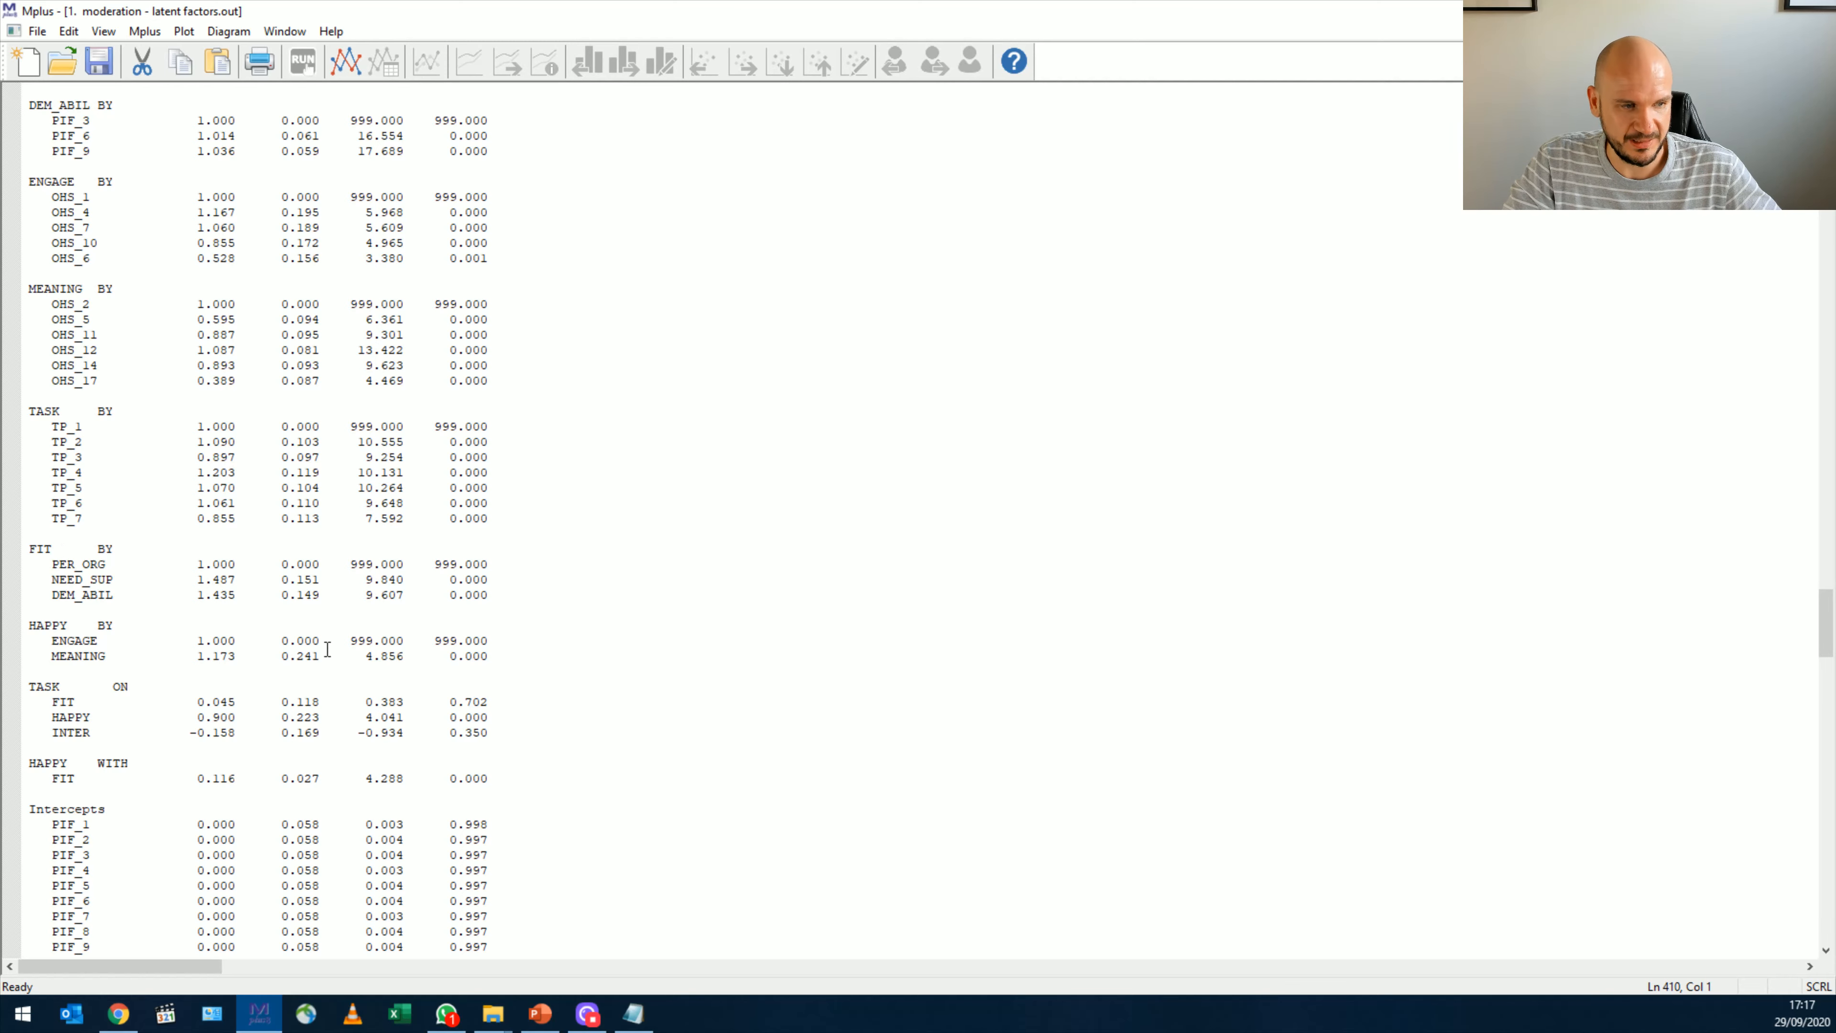
drag(33, 692, 516, 752)
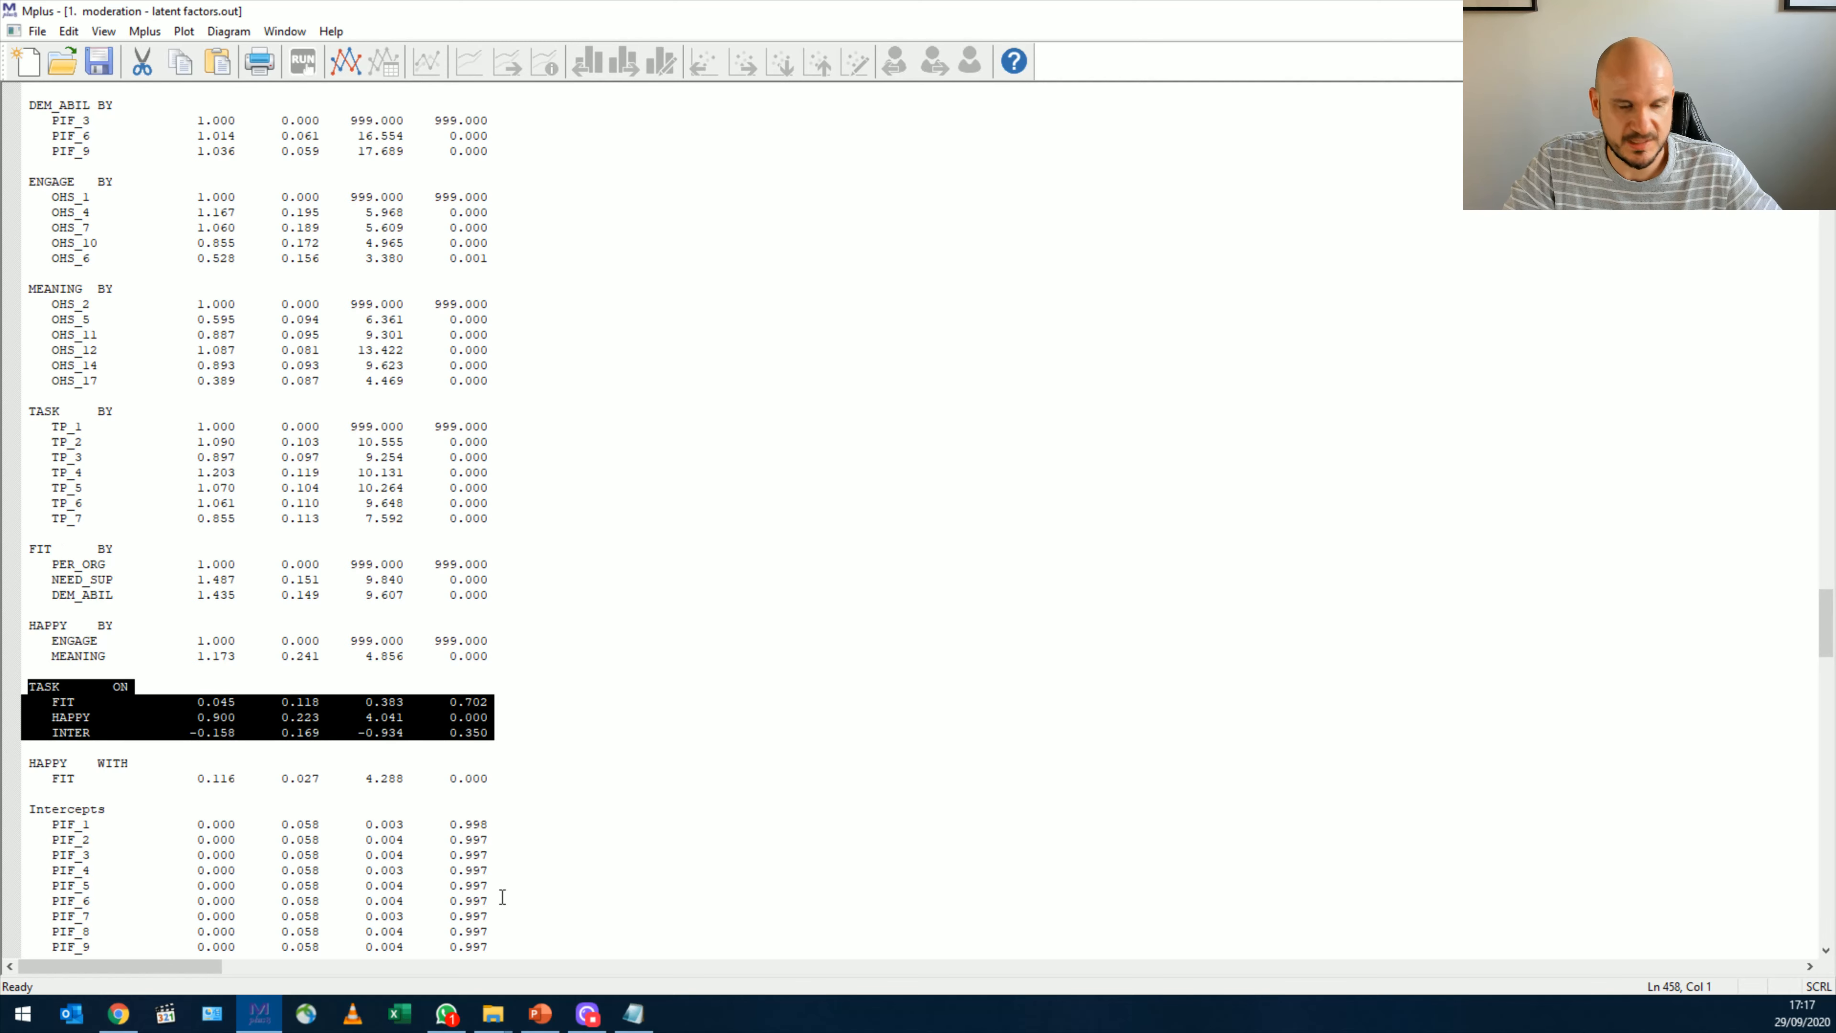
scroll(338, 615, down, 2)
click(291, 515)
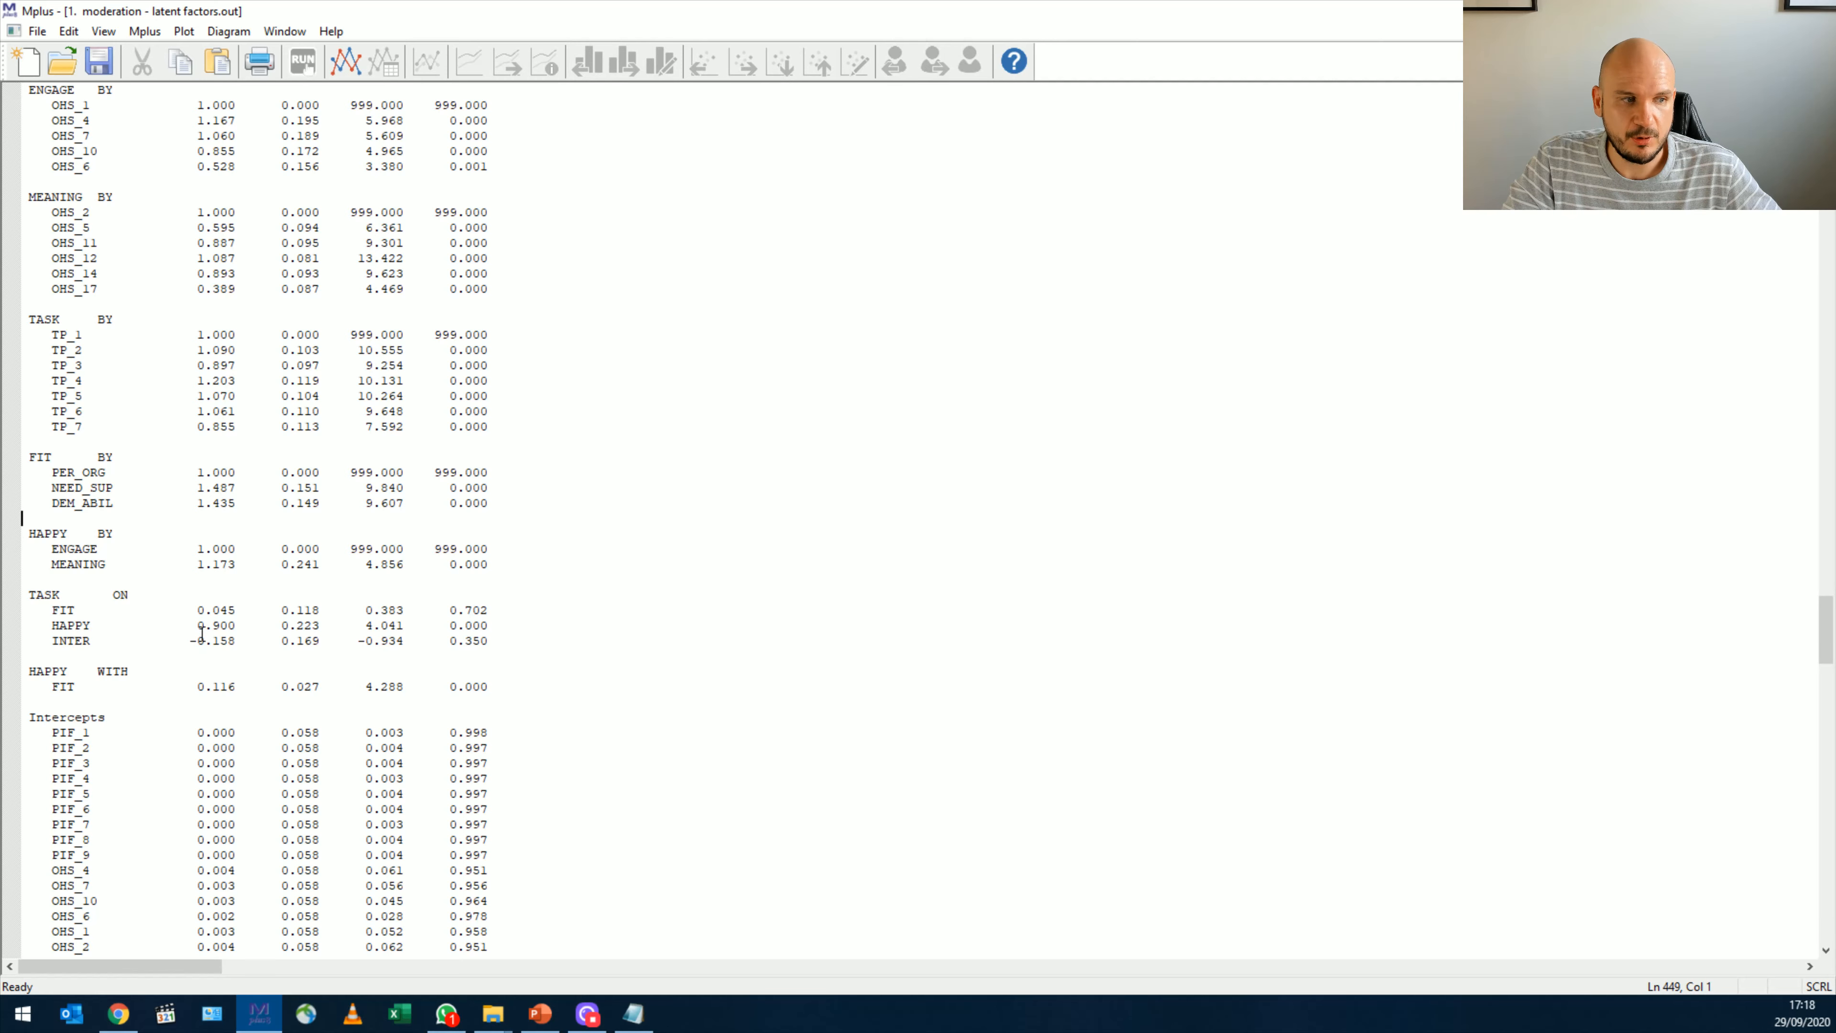
drag(487, 646, 455, 643)
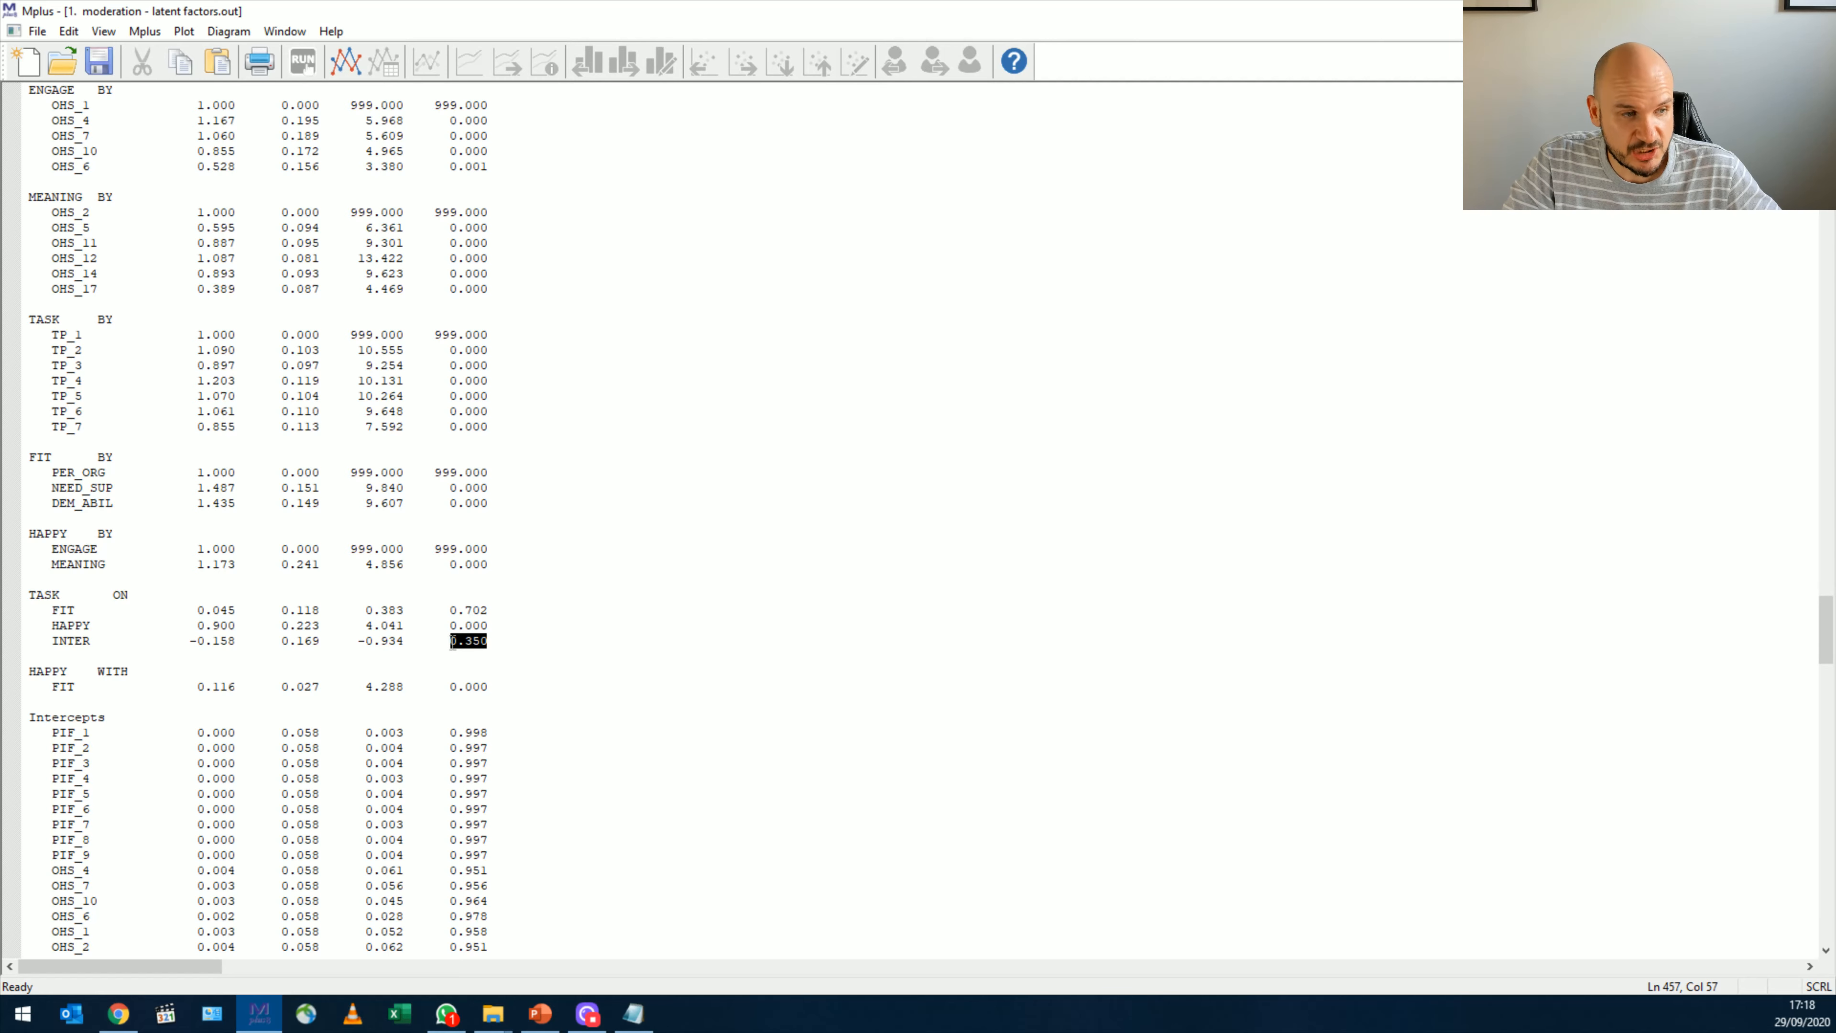
drag(32, 593, 65, 594)
drag(488, 643, 458, 643)
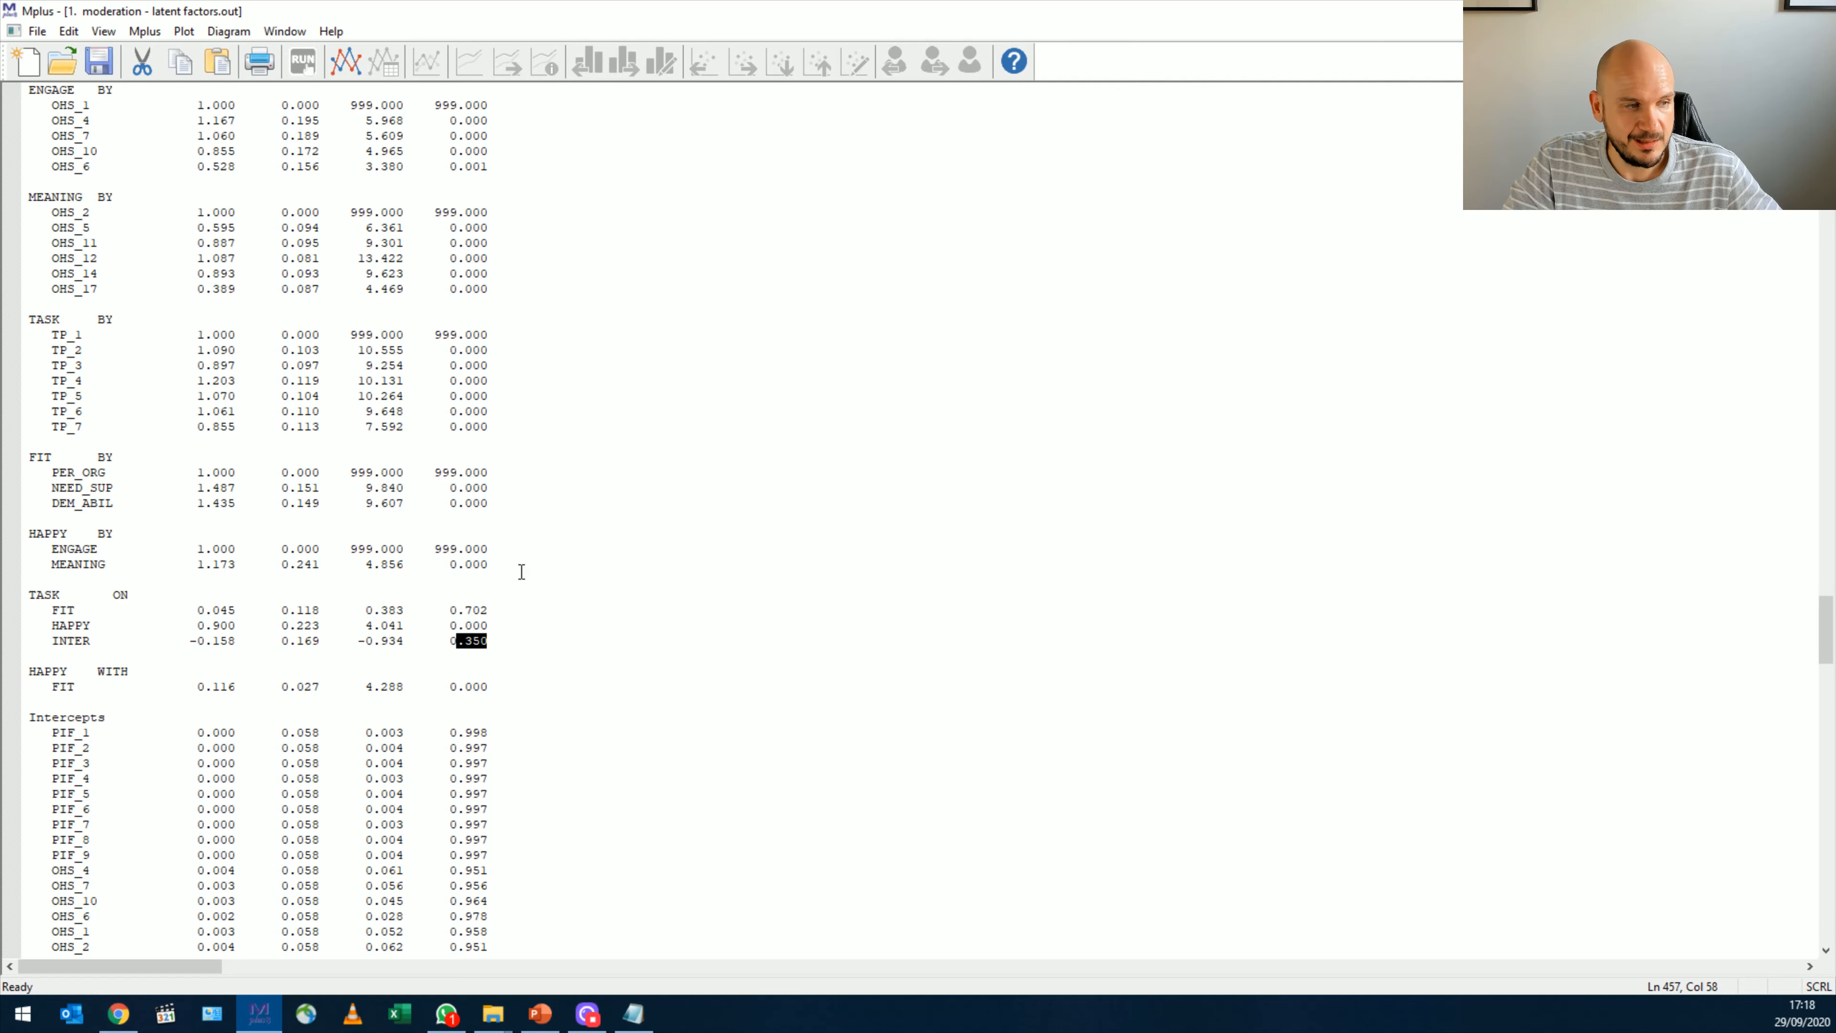
drag(493, 609, 449, 610)
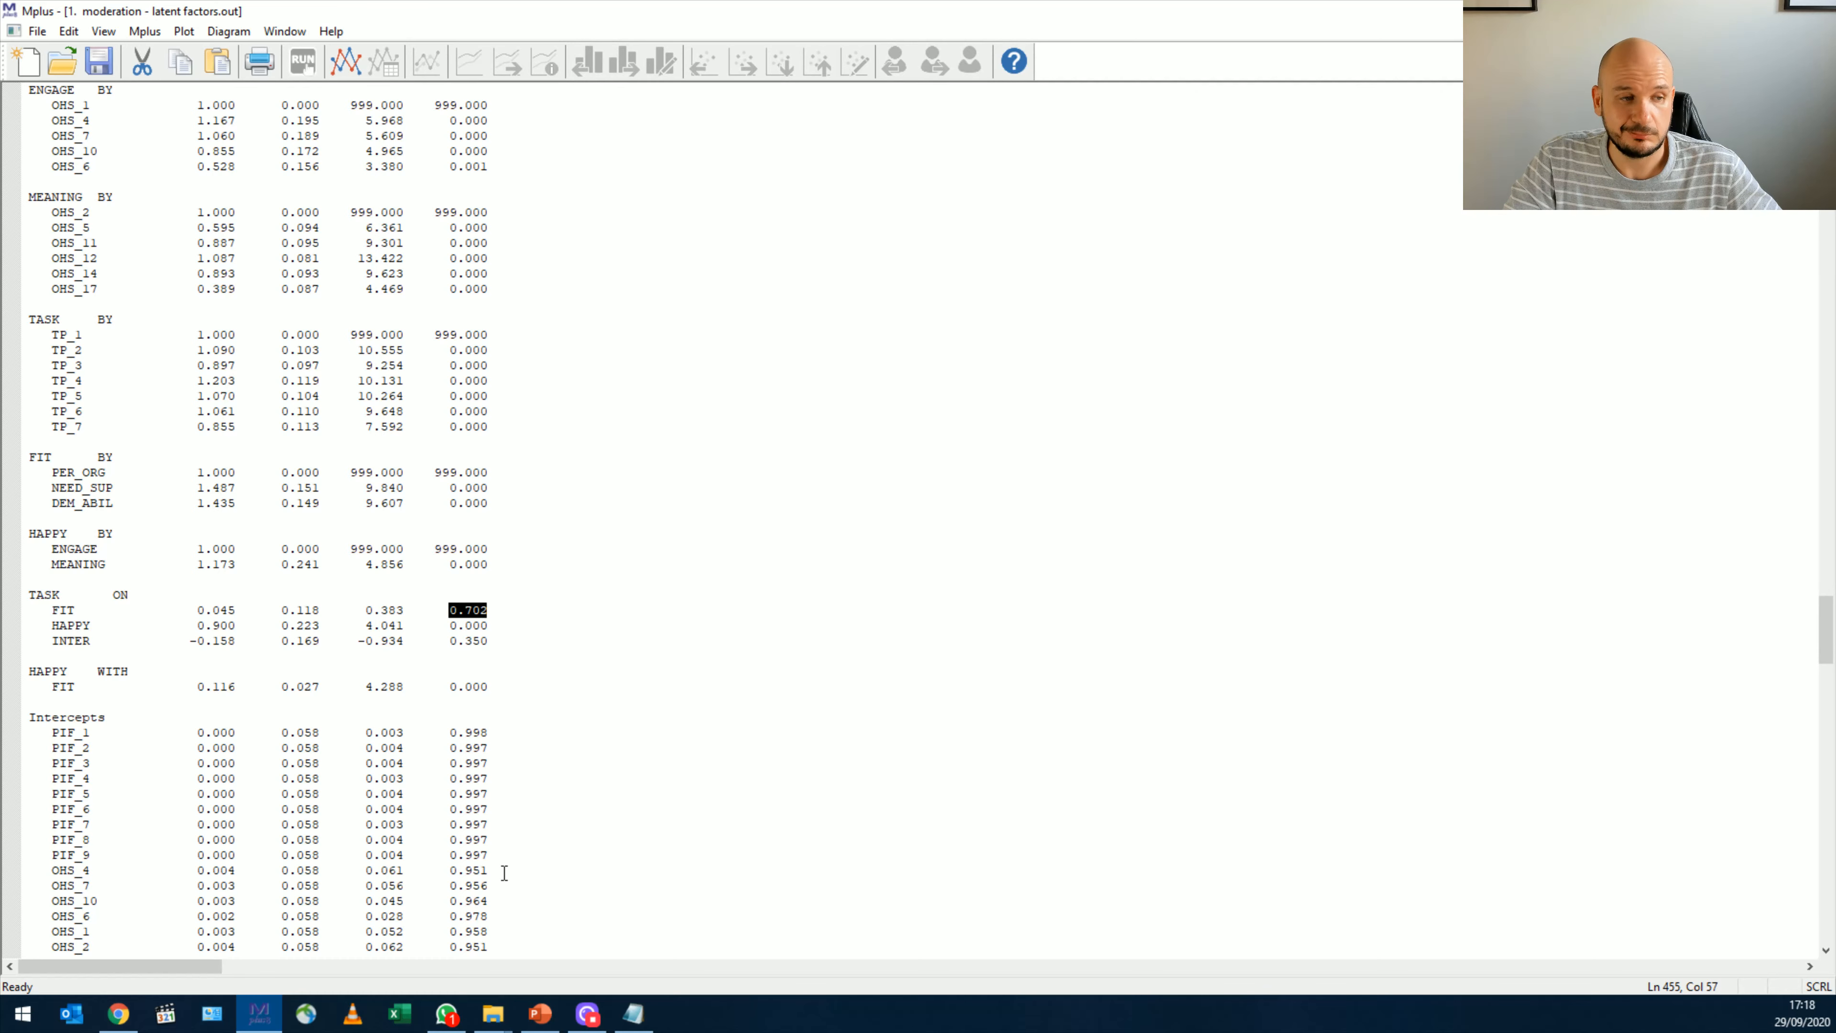
- Go to the CONFIDENCE INTERVALS OF MODEL RESULTS section and examine the INTER estimate under TASK ON
scroll(504, 873, down, 2)
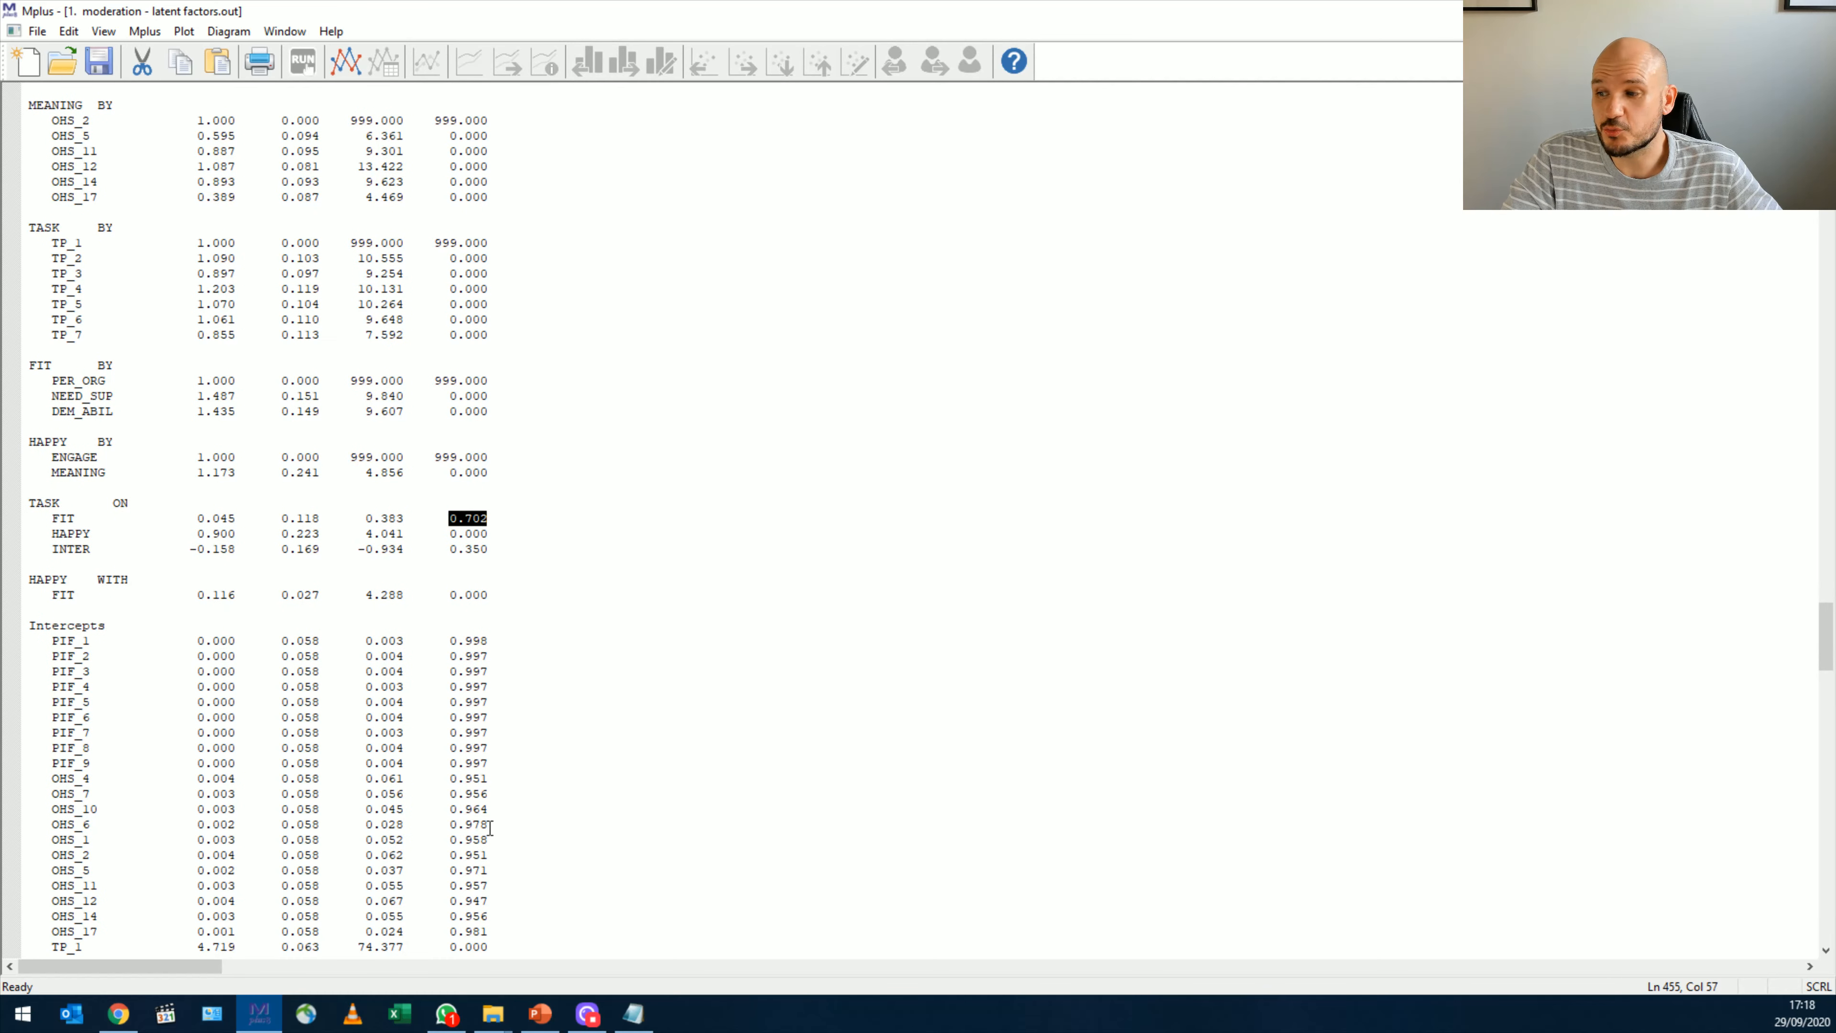
scroll(488, 824, down, 4)
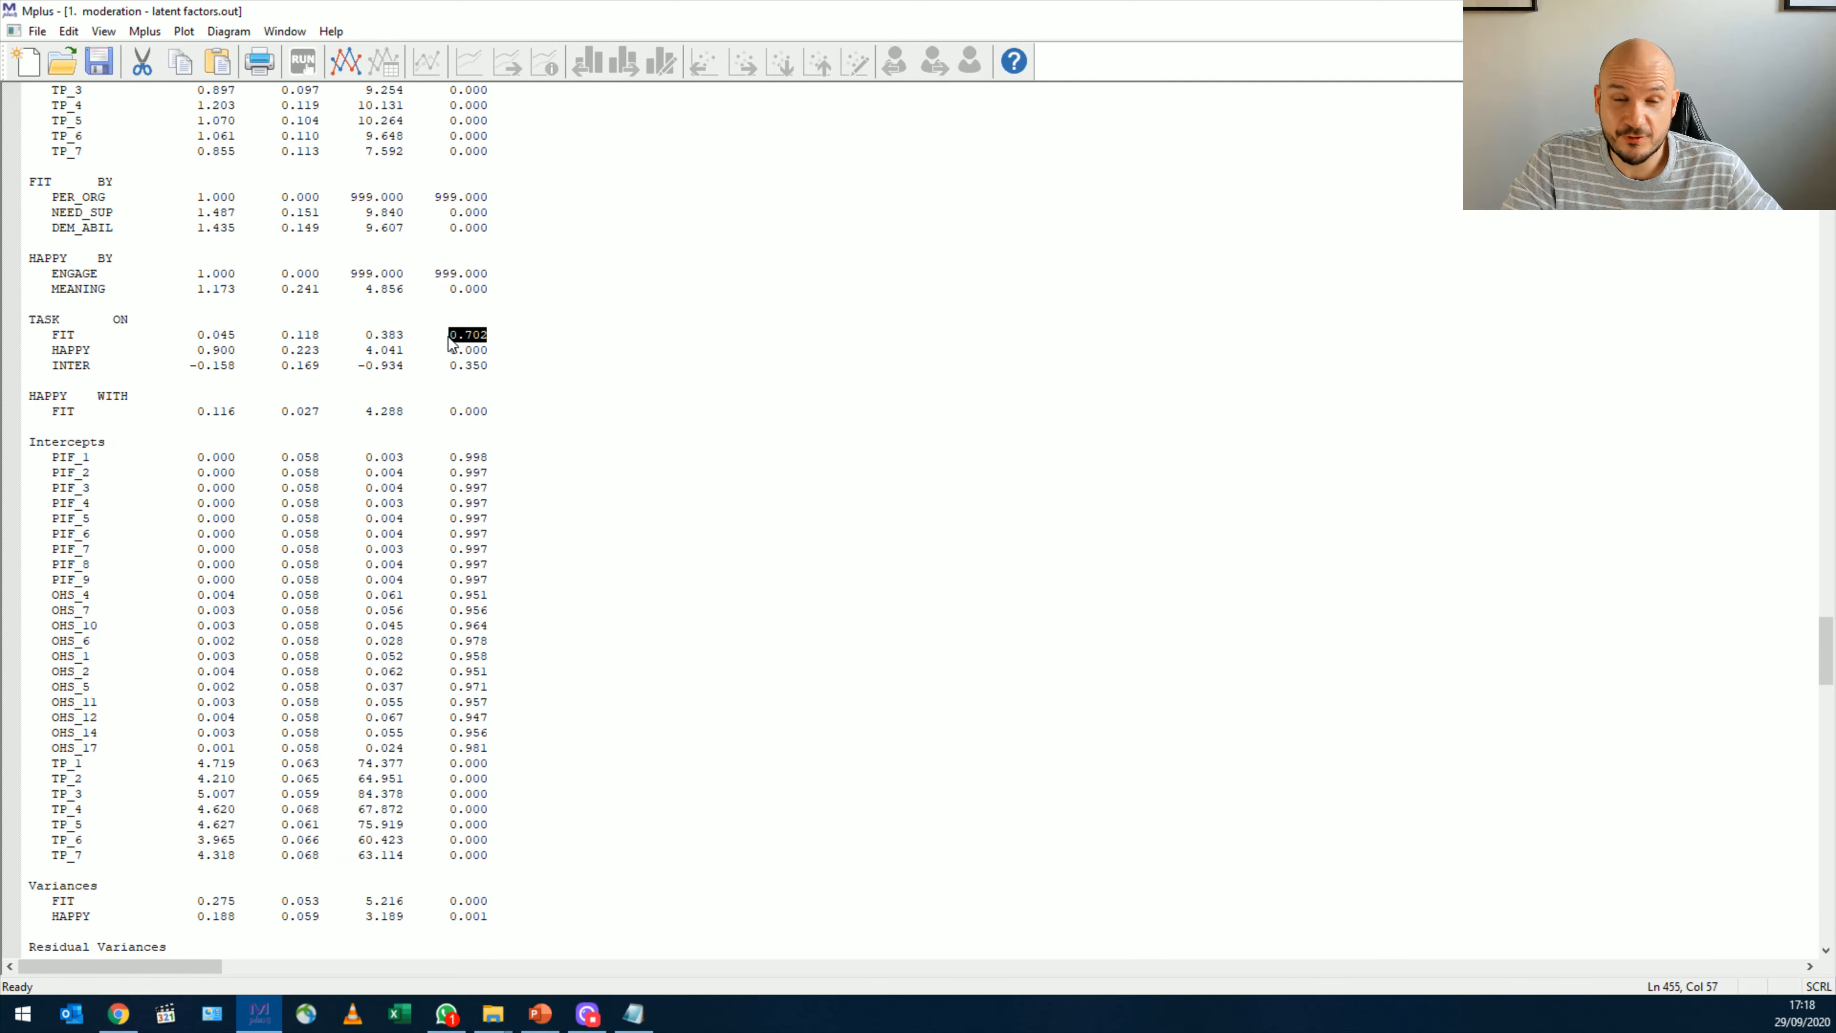
scroll(517, 354, down, 13)
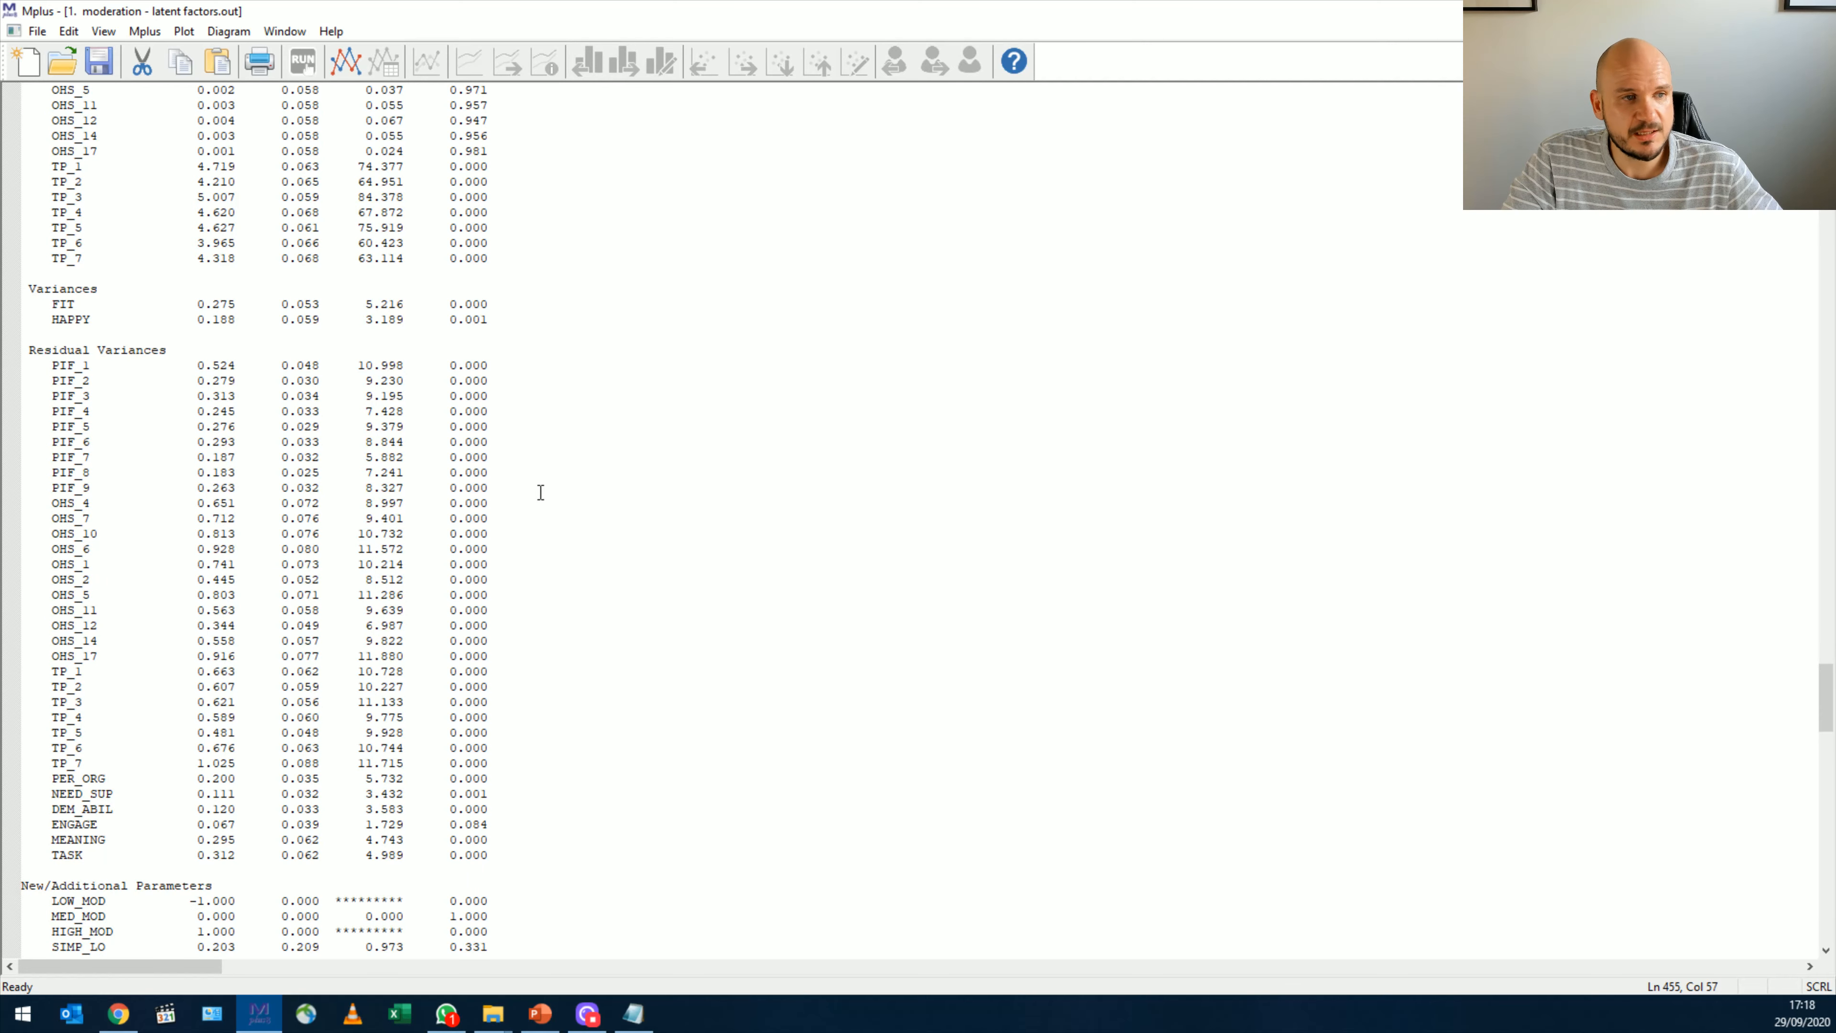
scroll(541, 492, down, 16)
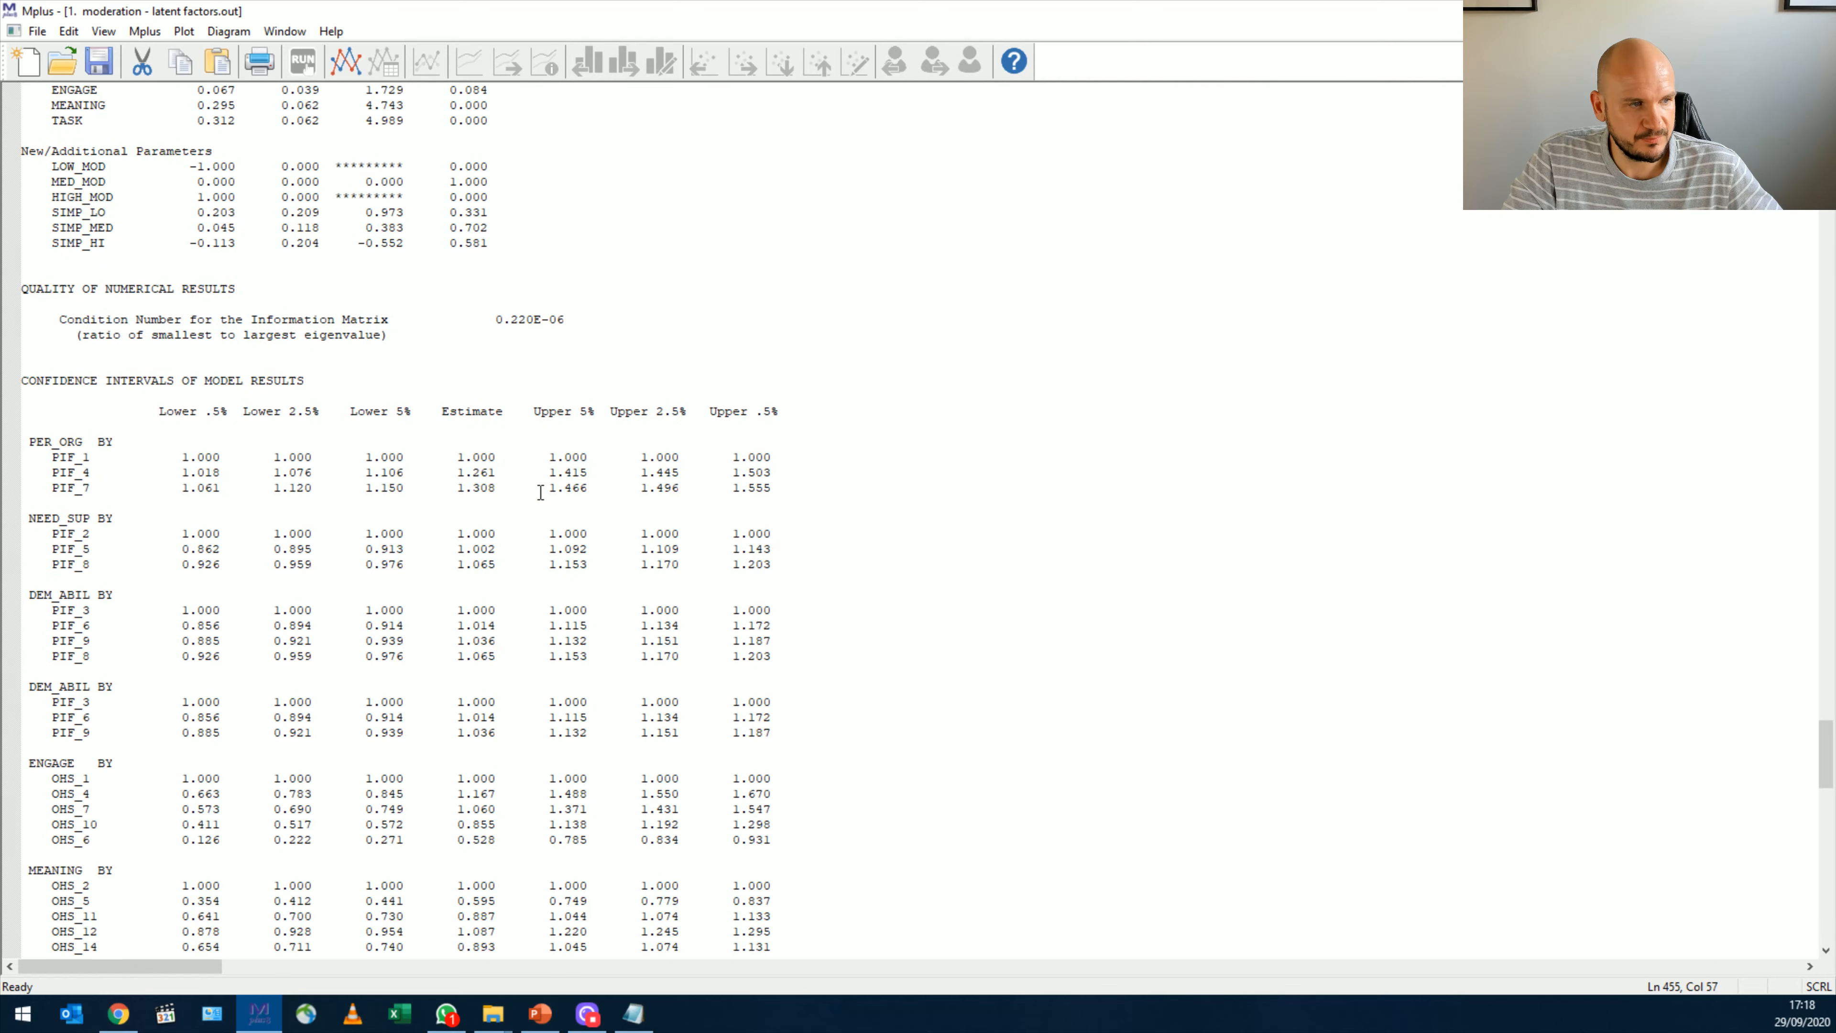
scroll(541, 491, down, 4)
drag(37, 196, 305, 196)
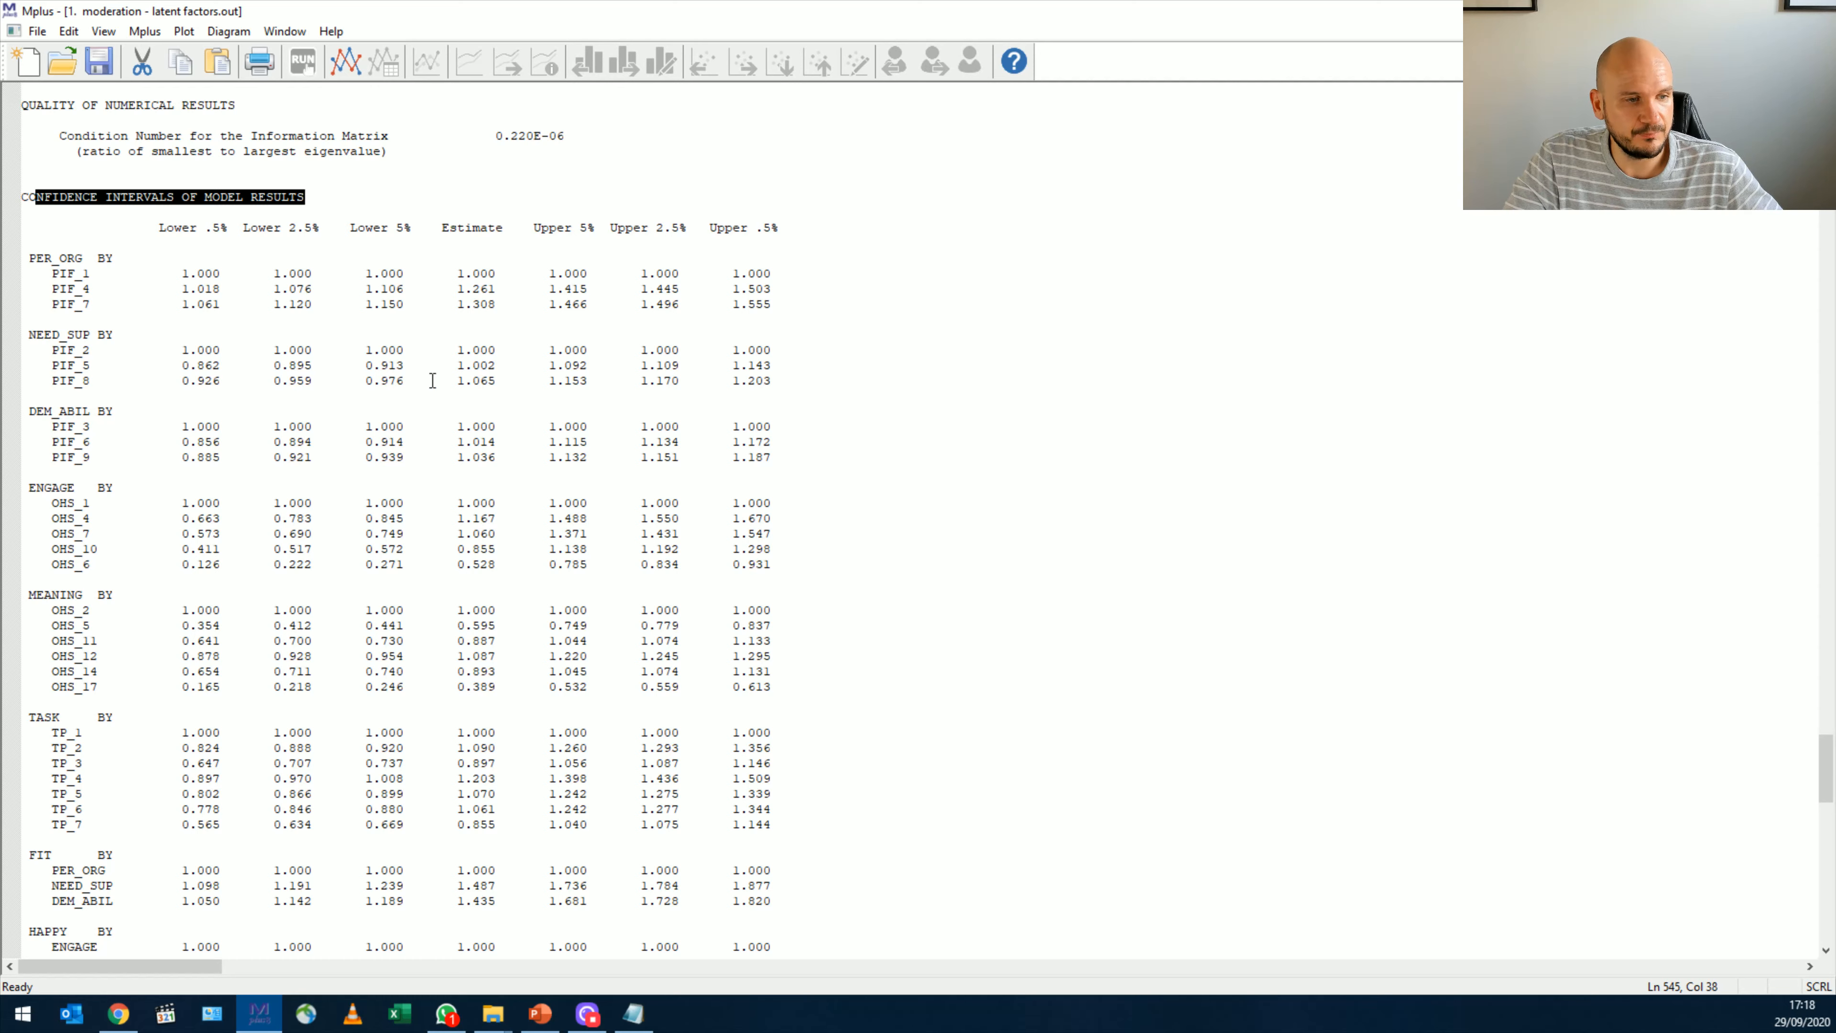
scroll(441, 391, down, 6)
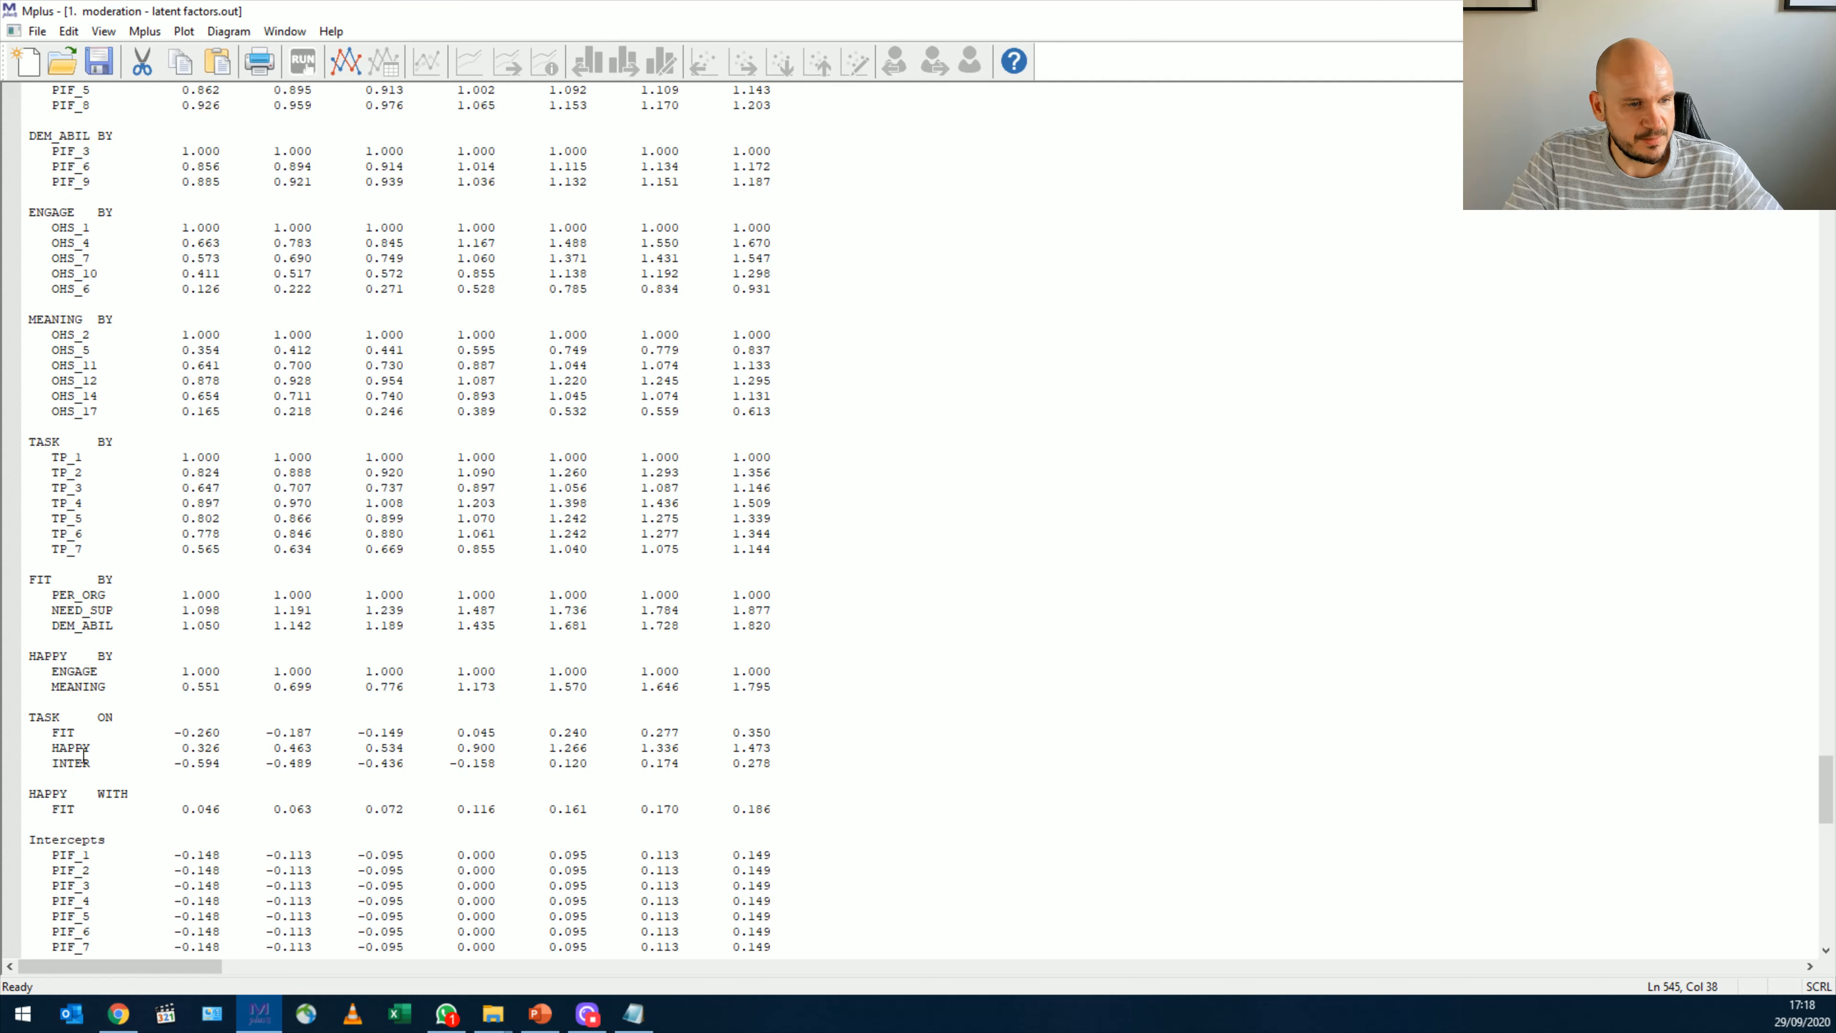
drag(29, 717, 450, 763)
click(488, 763)
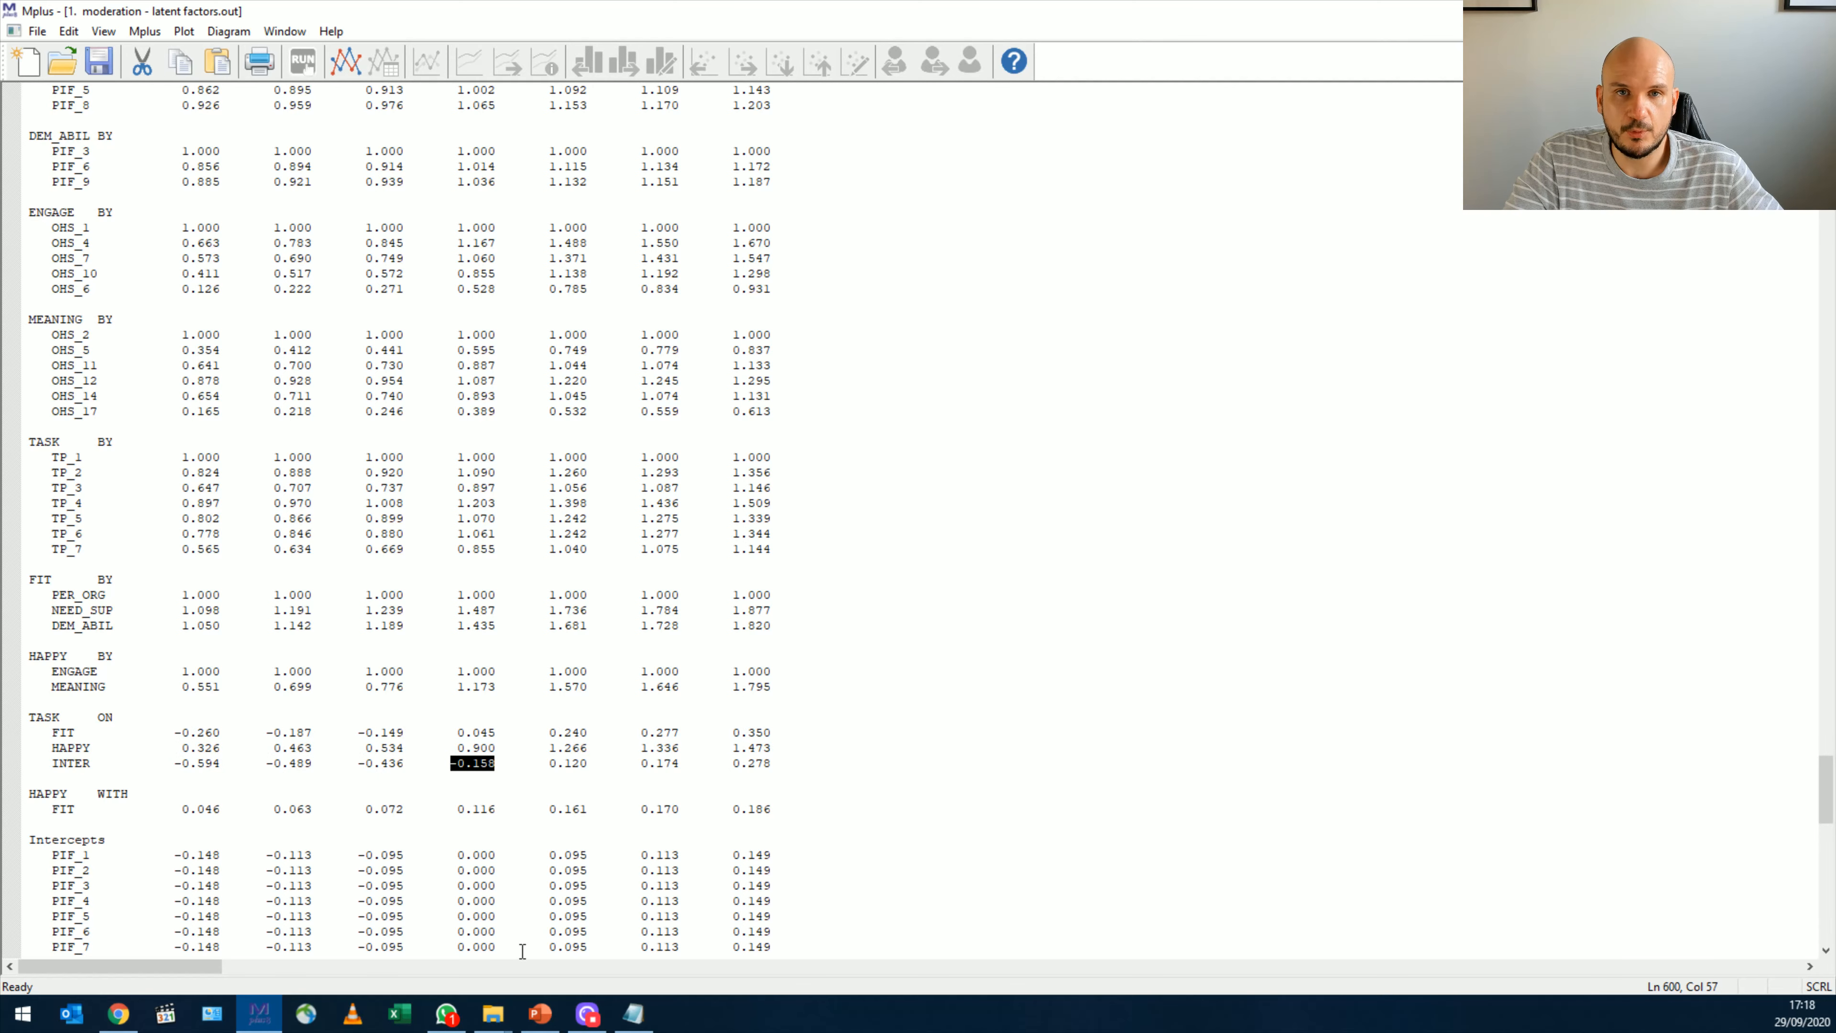
- Compare the INTER estimate under TASK ON in MODEL RESULTS with its entry in the confidence intervals section
scroll(486, 861, up, 20)
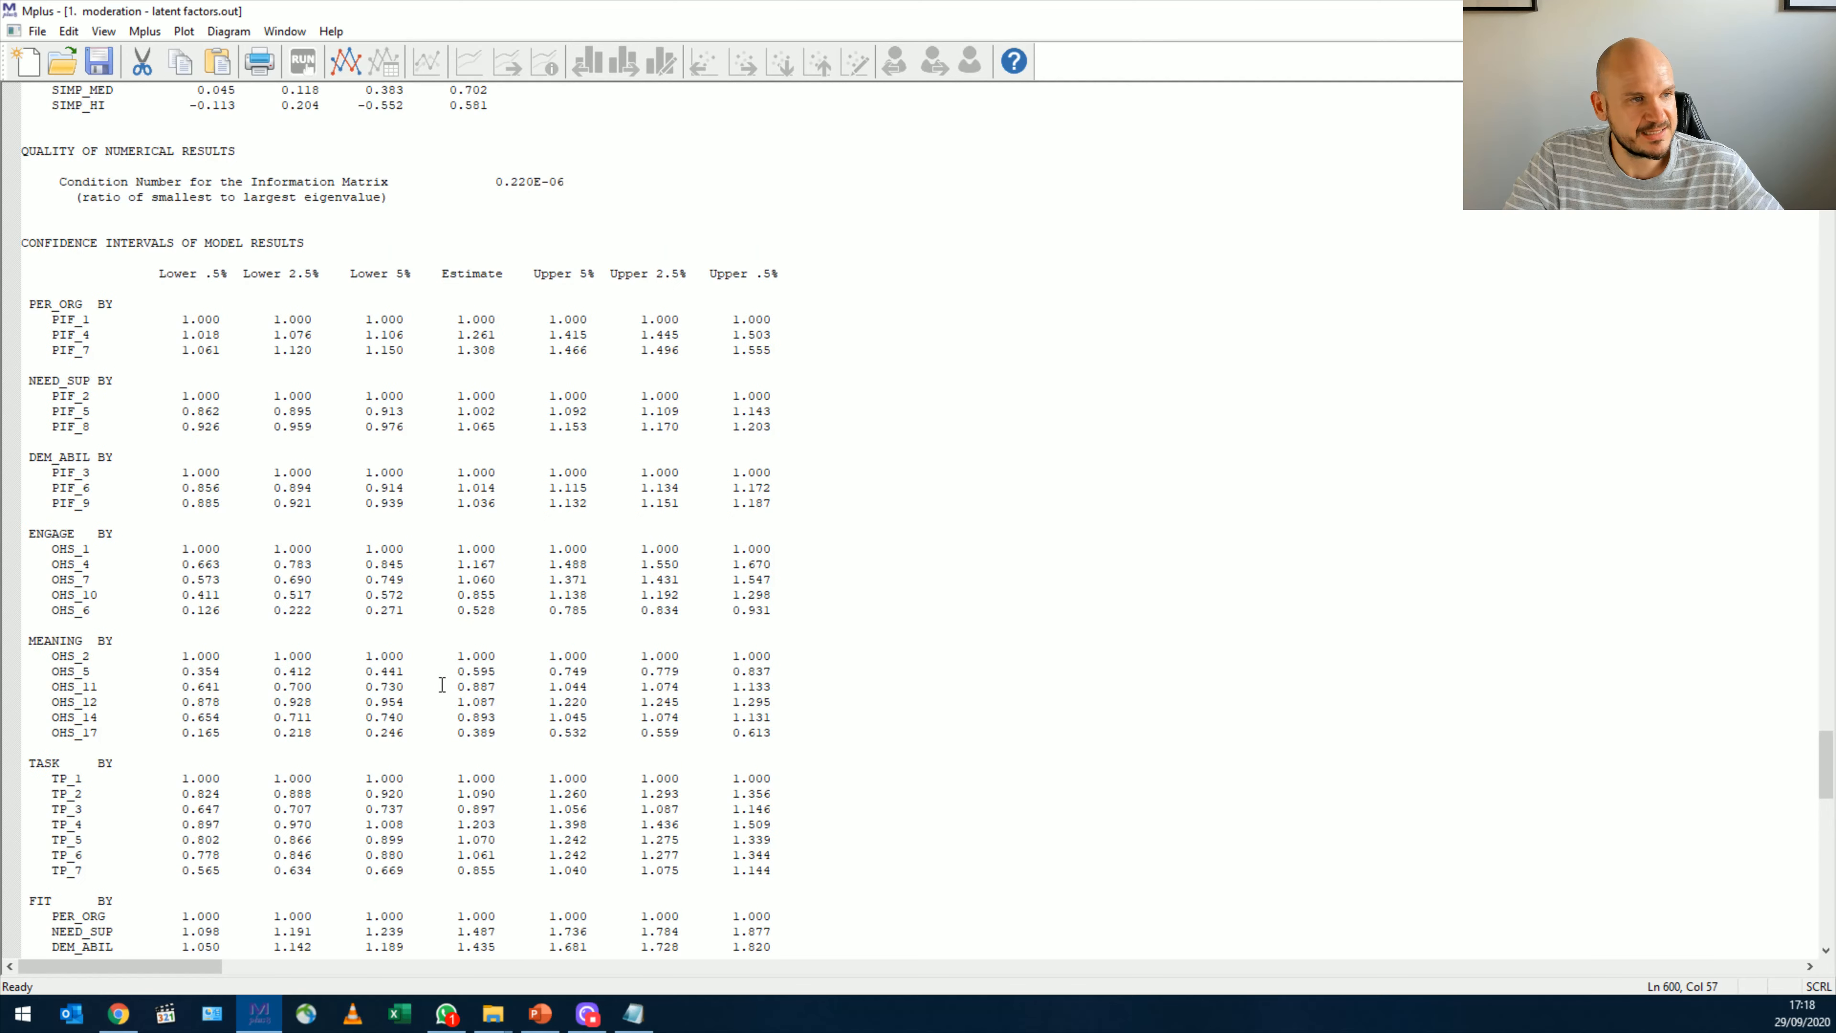
scroll(444, 684, up, 12)
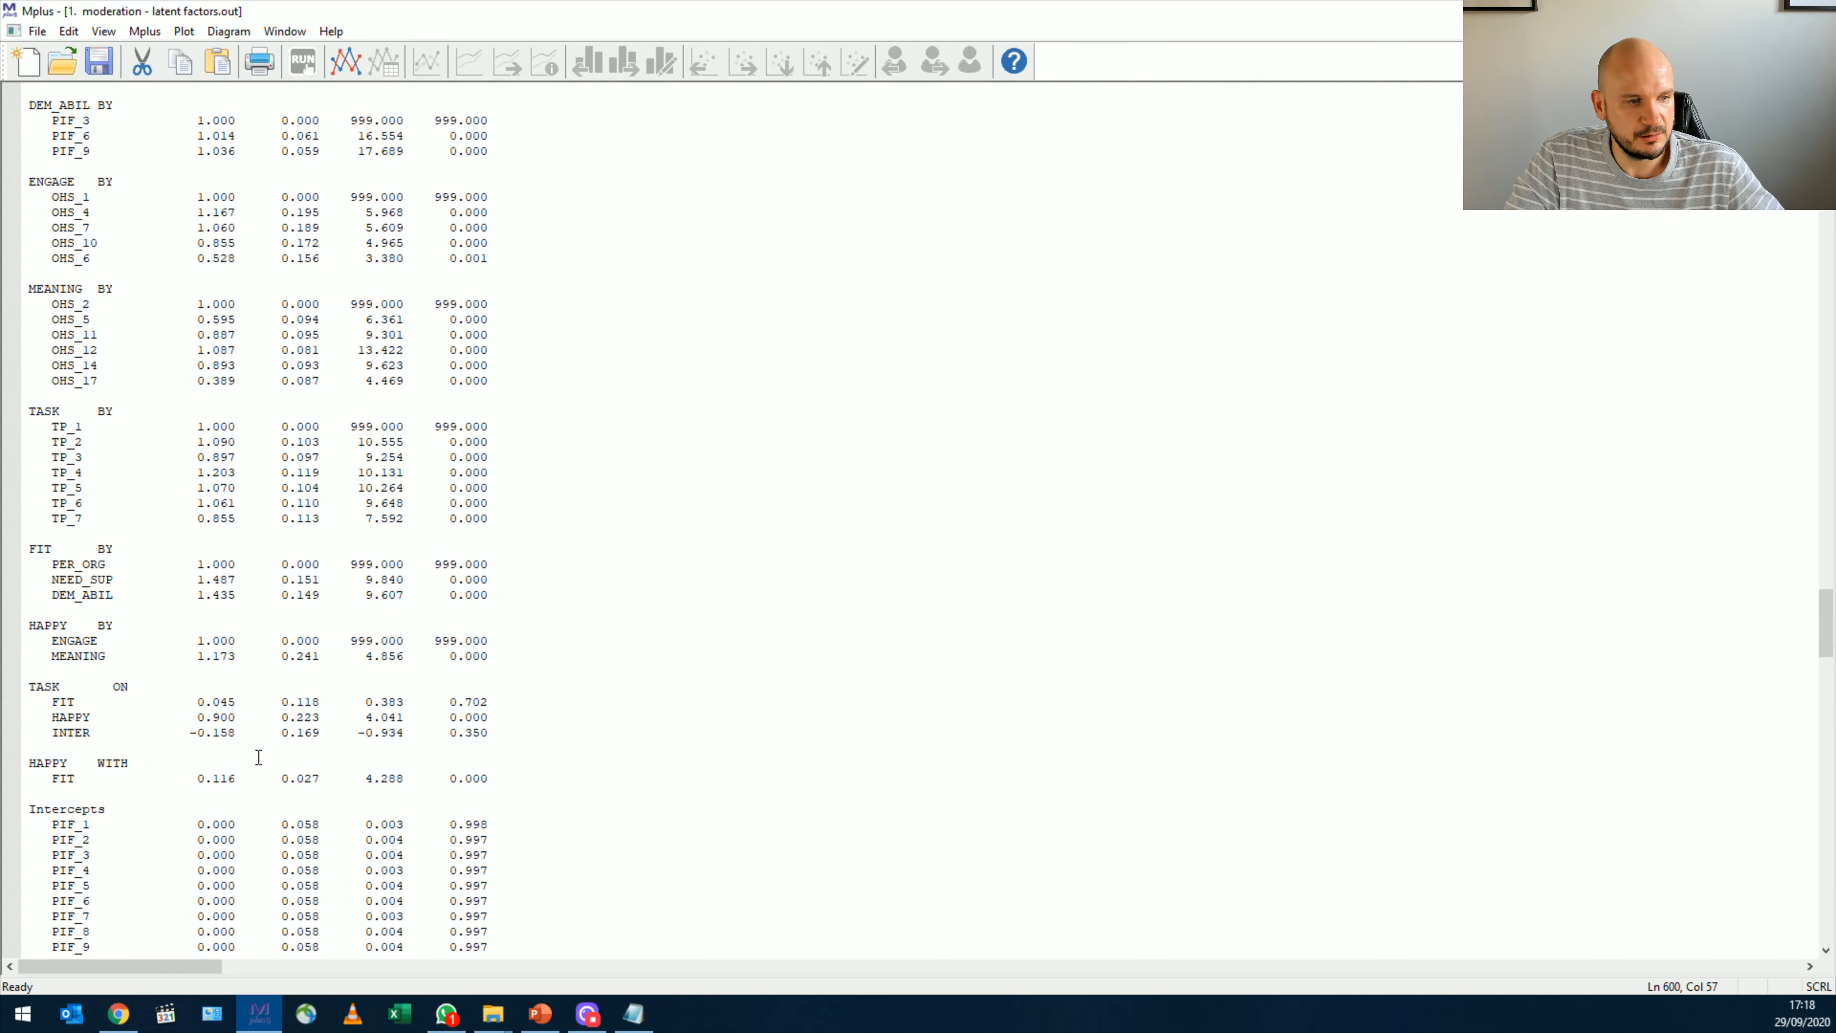
drag(243, 732, 192, 734)
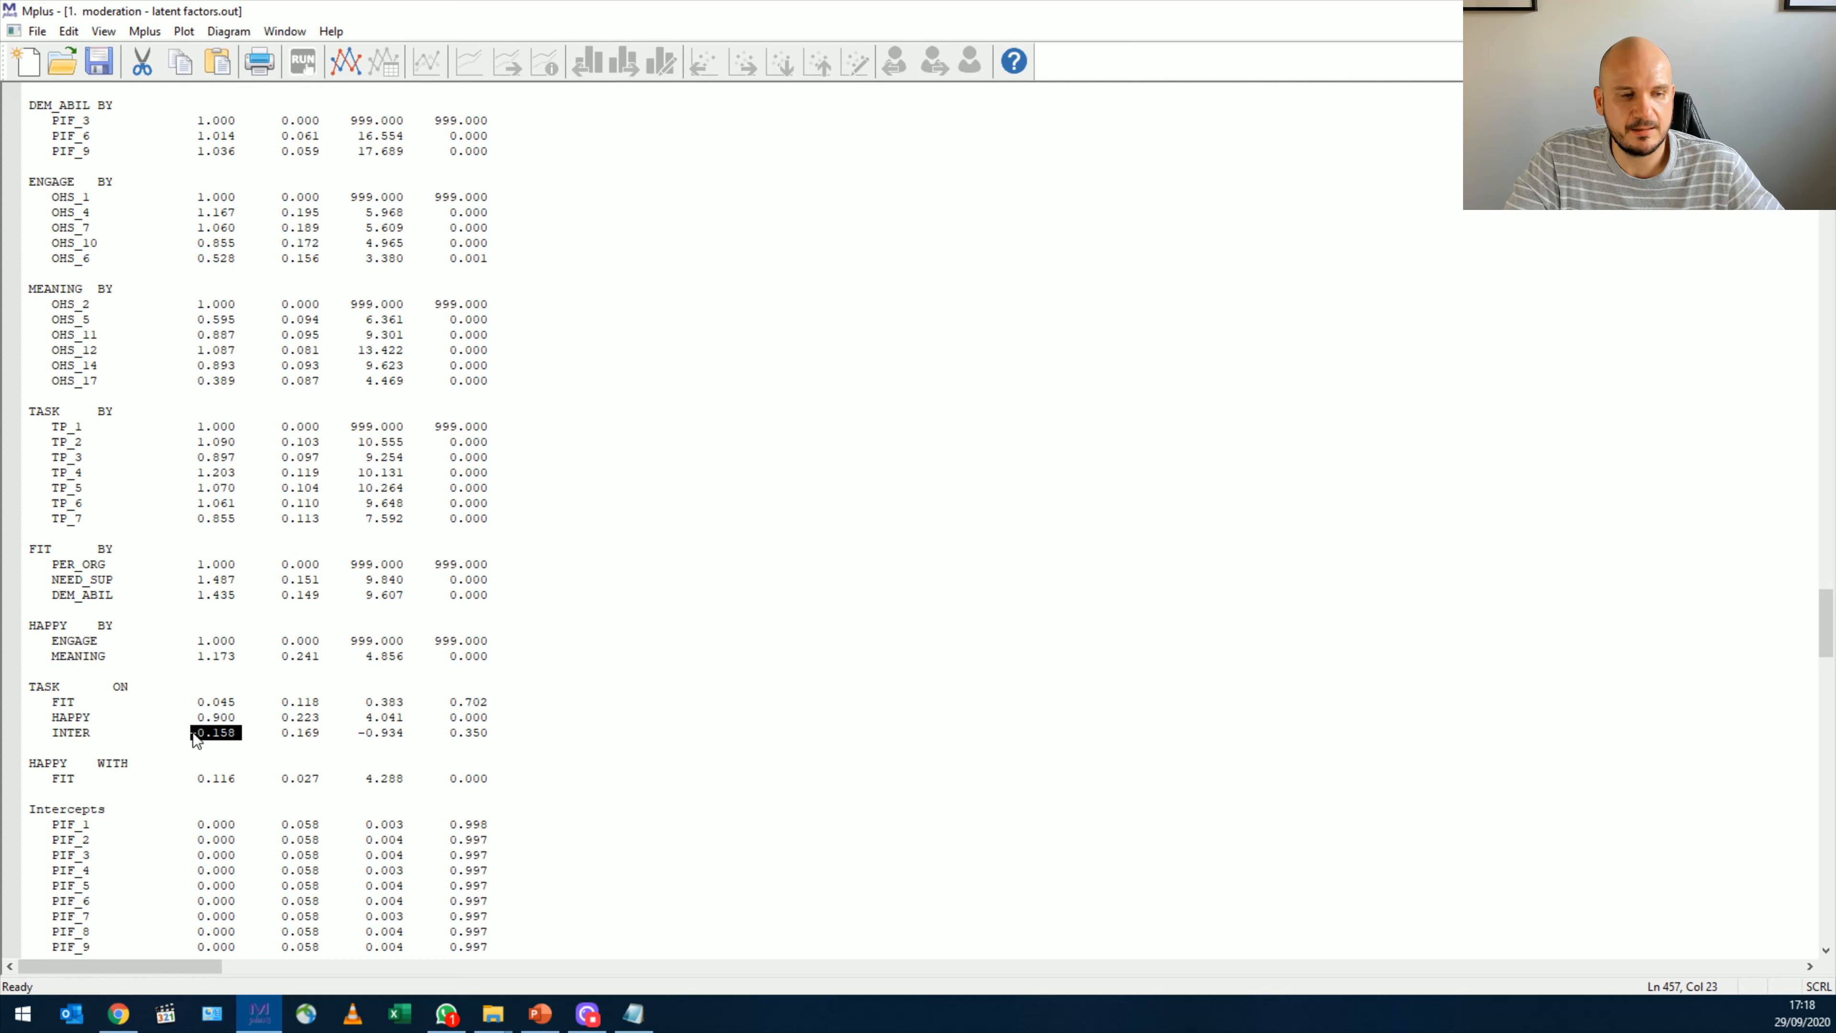
scroll(230, 764, down, 1)
scroll(231, 763, down, 20)
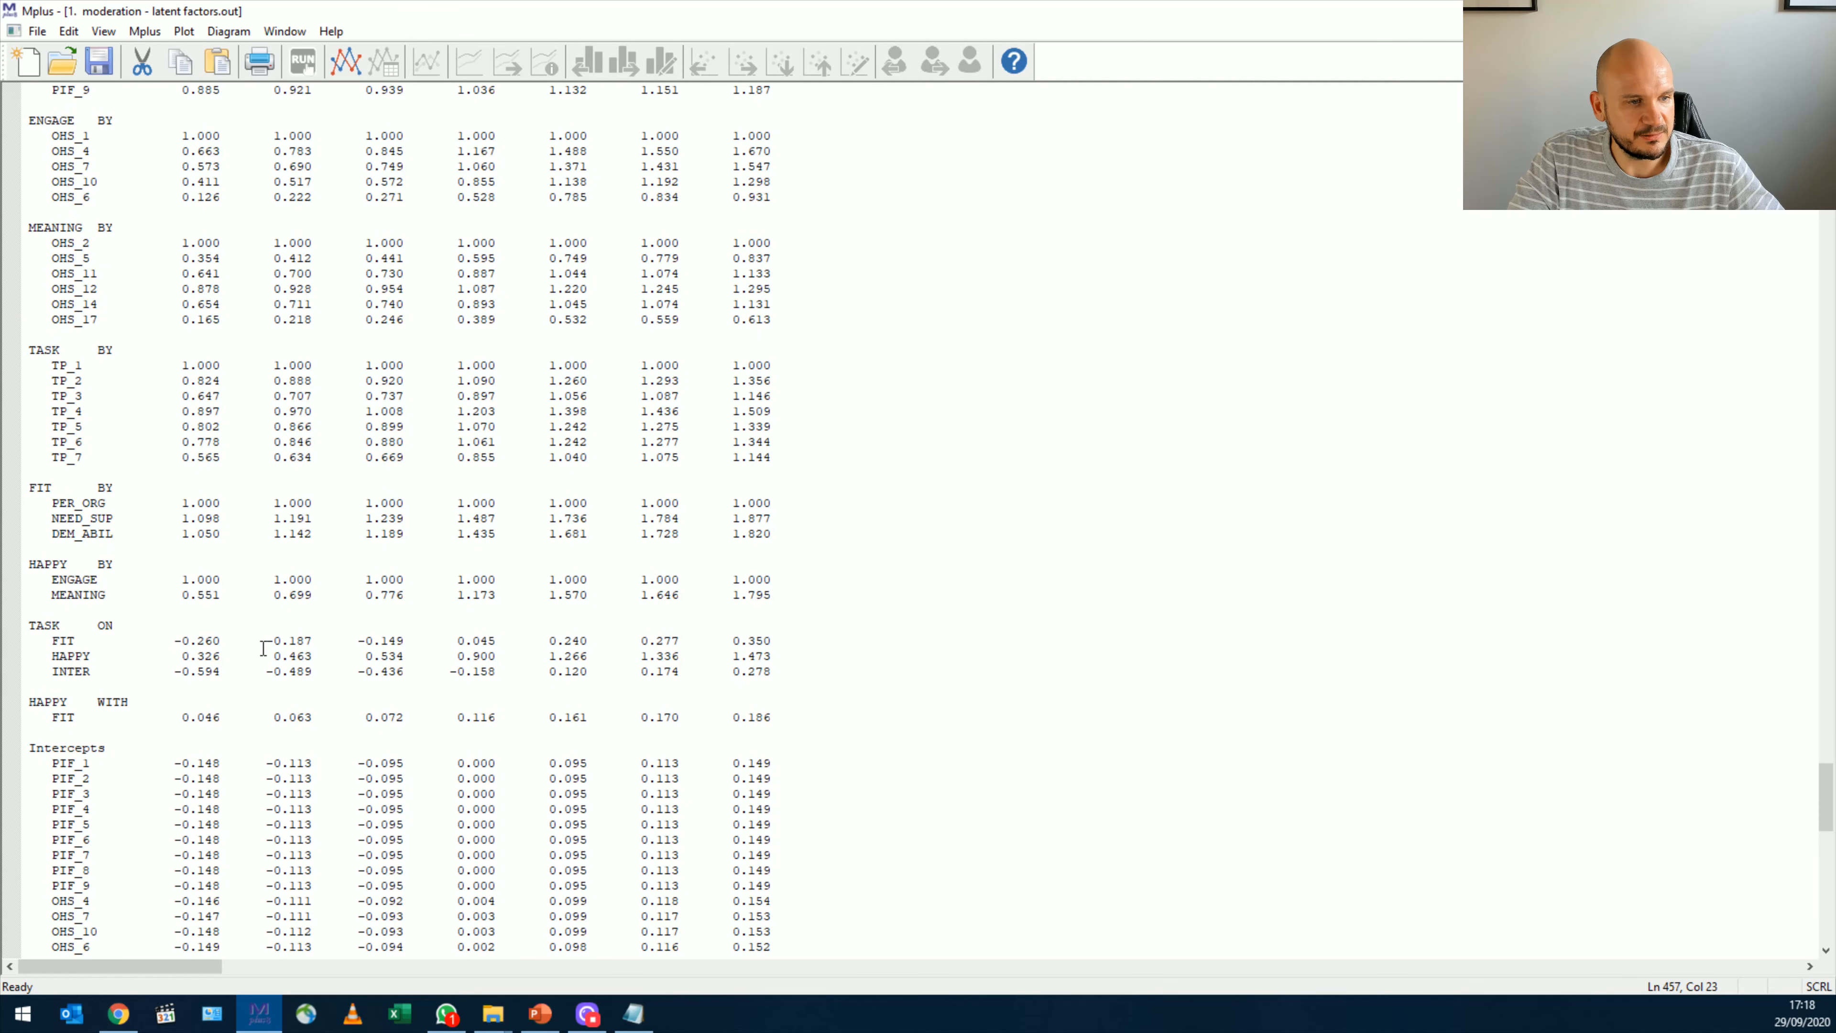
- Delete the factor loading rows from PER_ORG BY through HAPPY BY in the confidence intervals section, keeping the column headings
scroll(266, 207, up, 8)
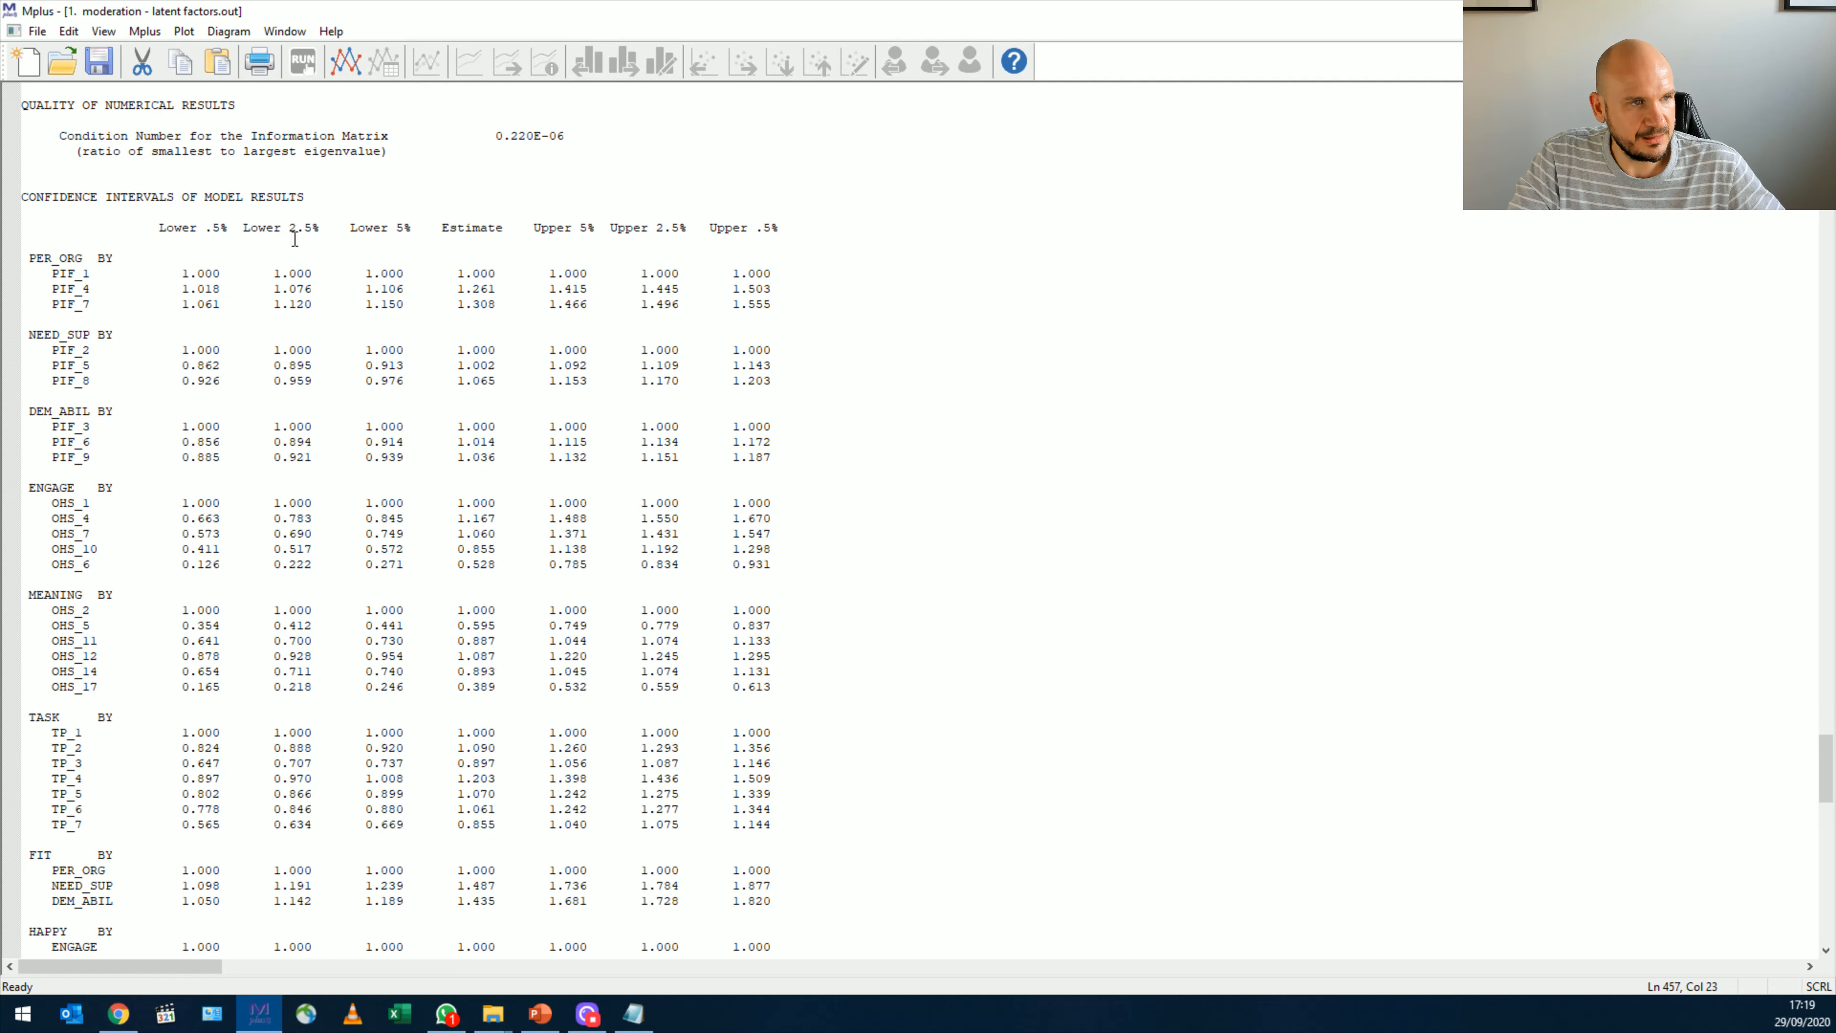
drag(26, 257, 856, 796)
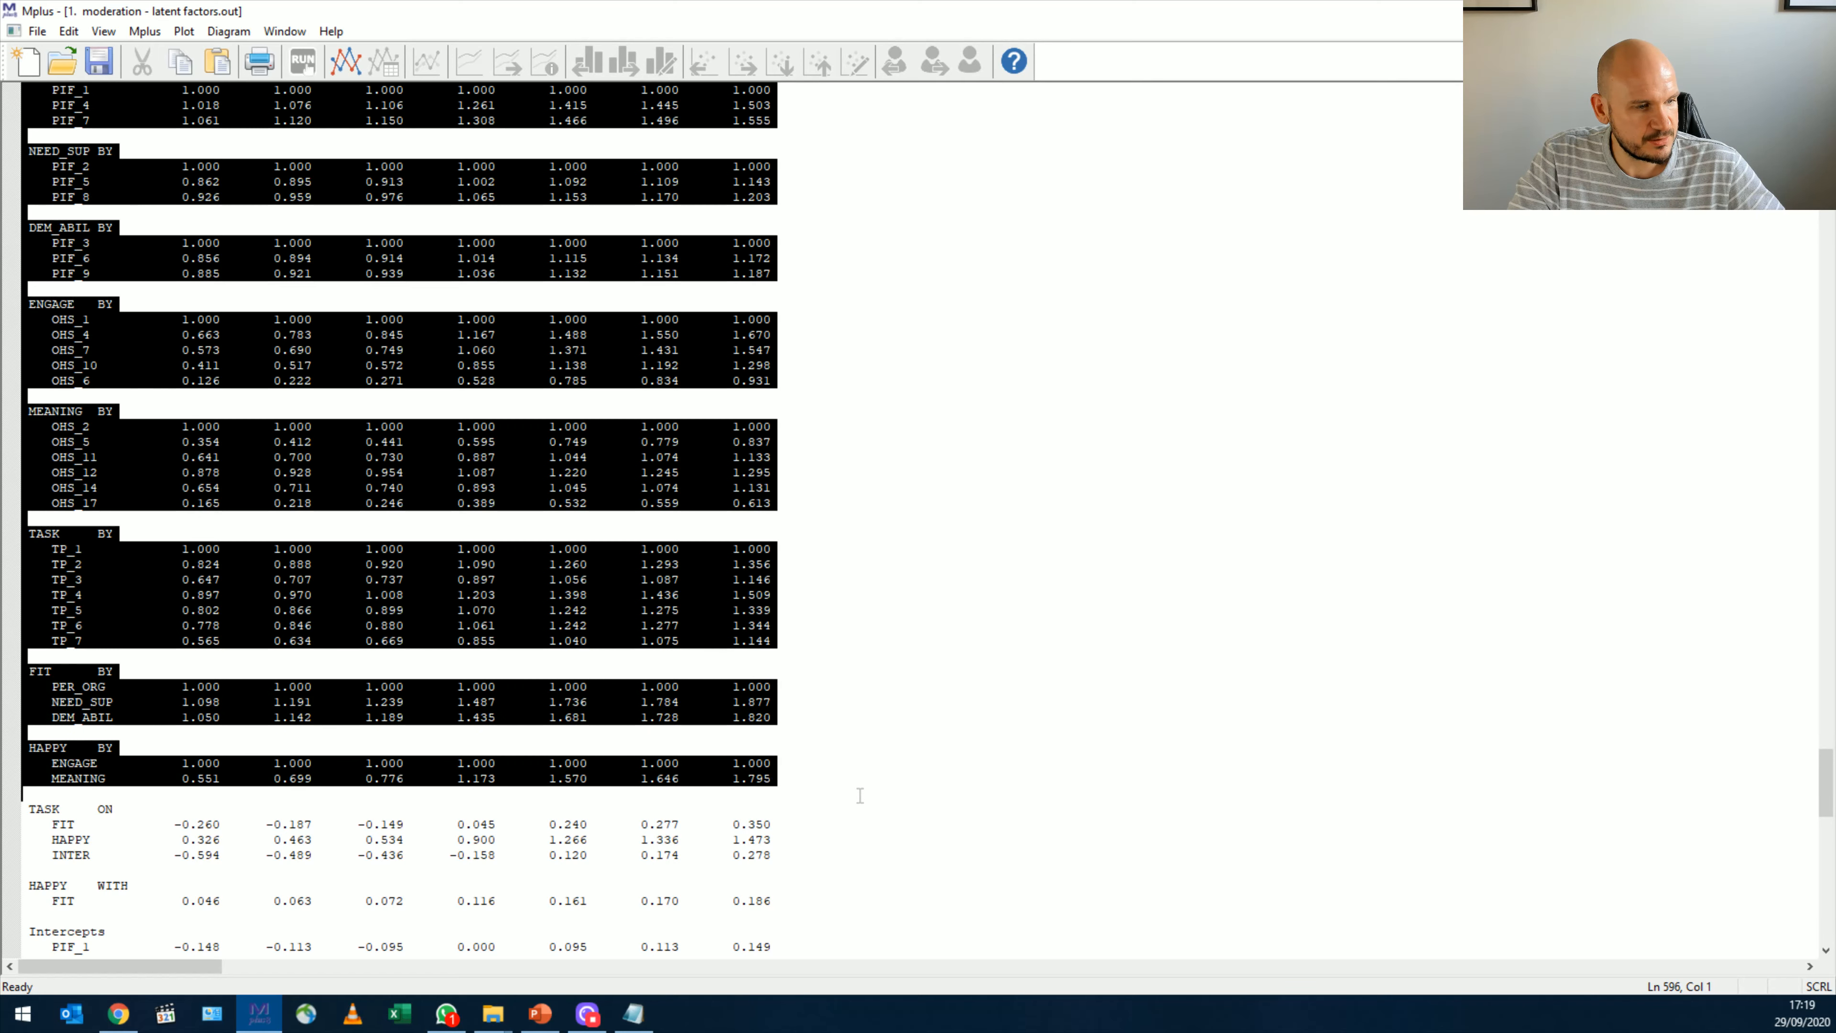
key(Delete)
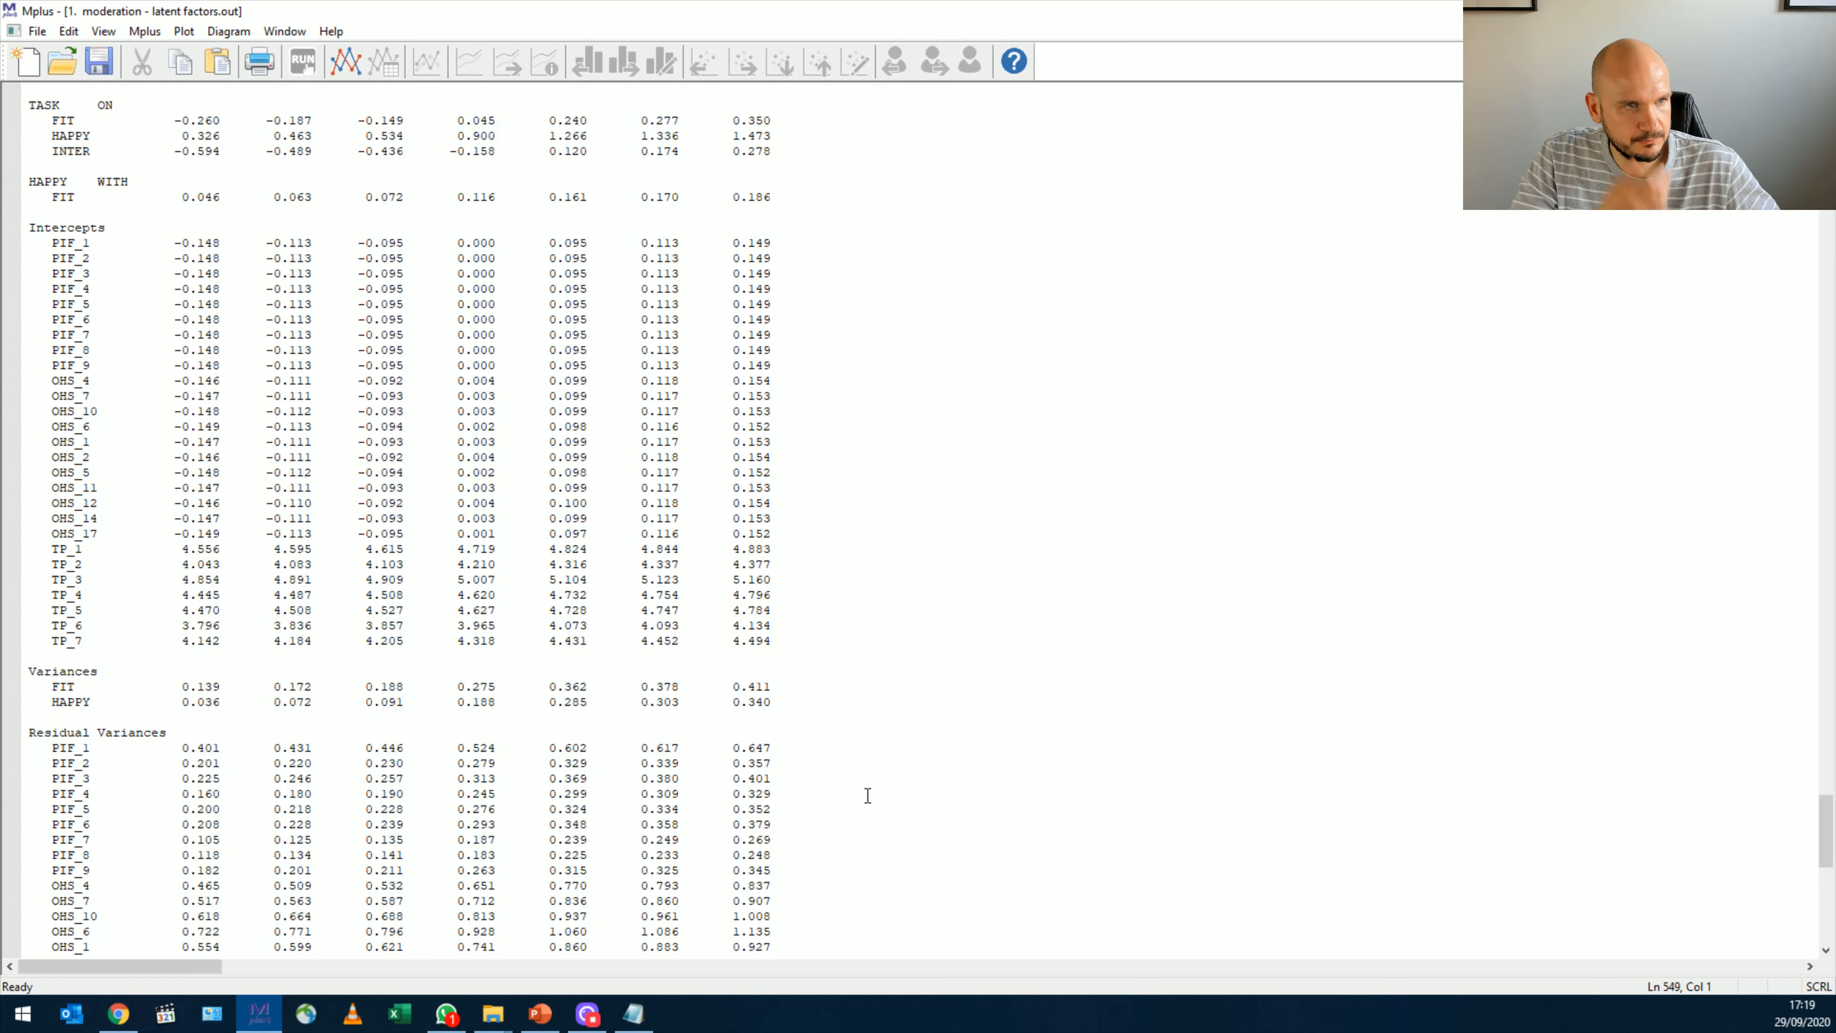
- Check the Lower 2.5% and Upper 2.5% columns of the INTER row to see whether its confidence interval includes zero
scroll(671, 637, up, 3)
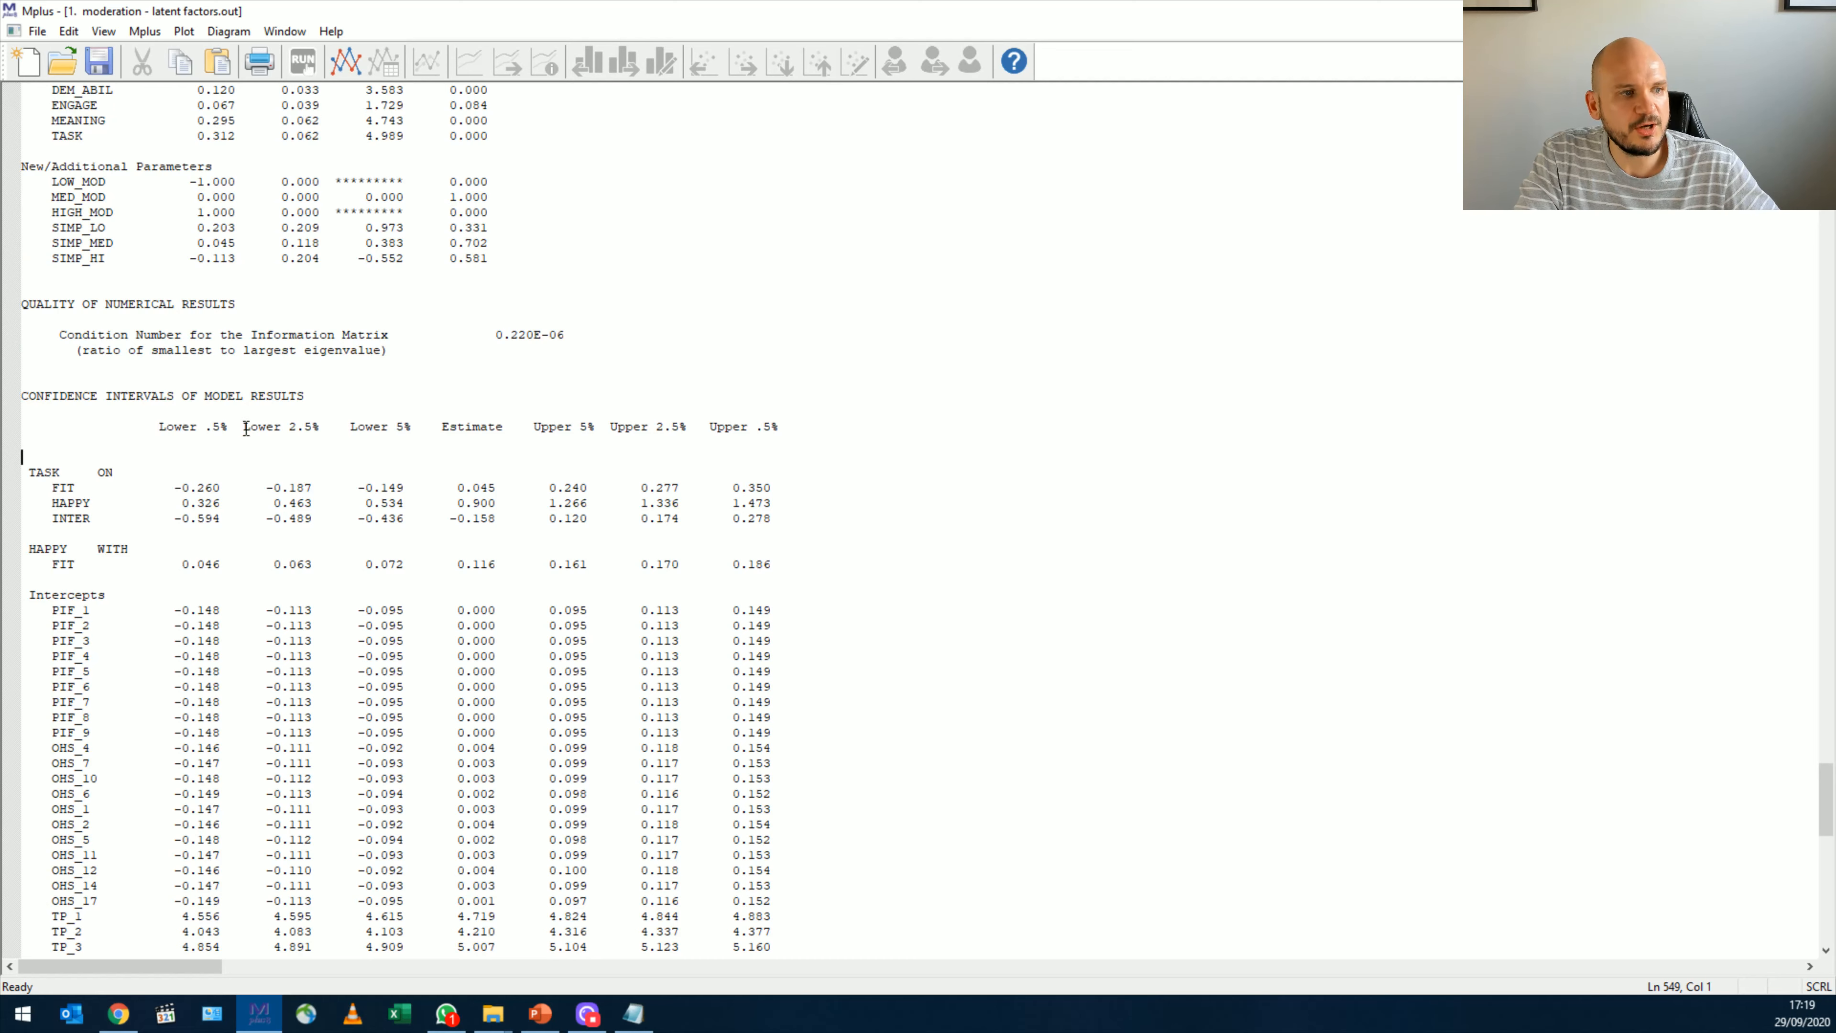
drag(246, 428, 320, 428)
drag(610, 427, 679, 427)
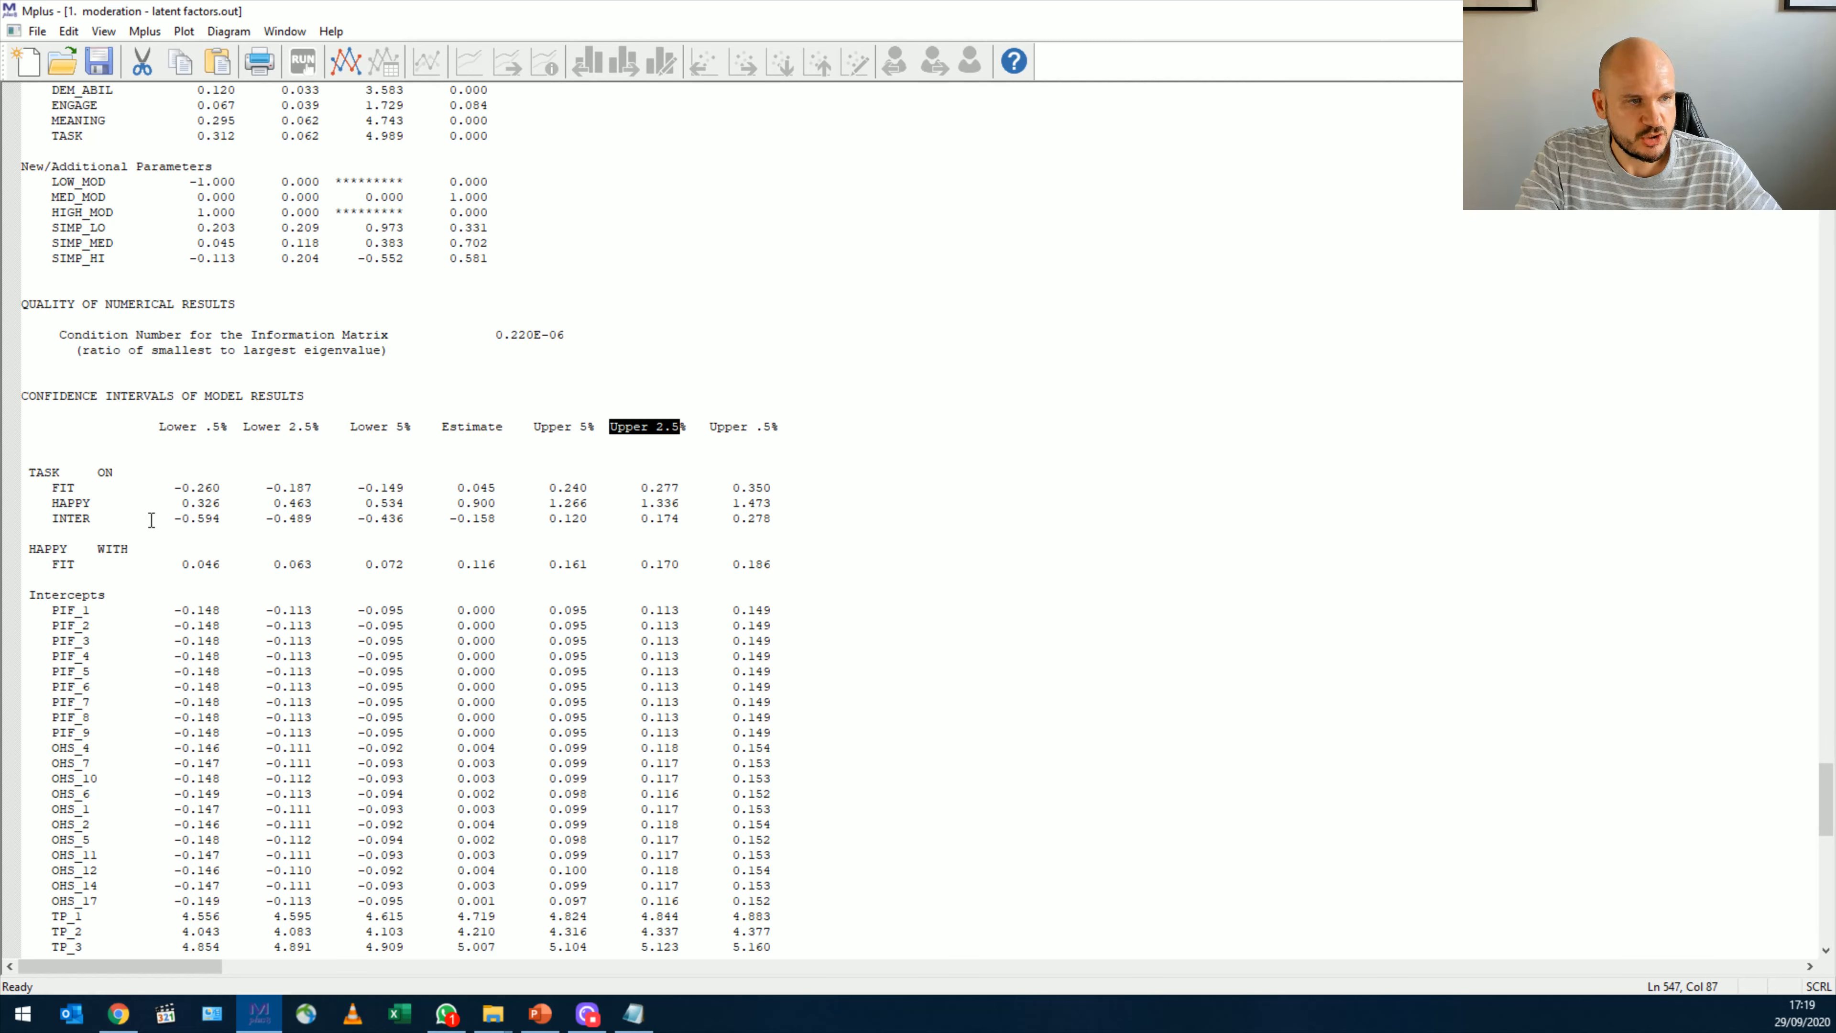
drag(267, 517, 679, 519)
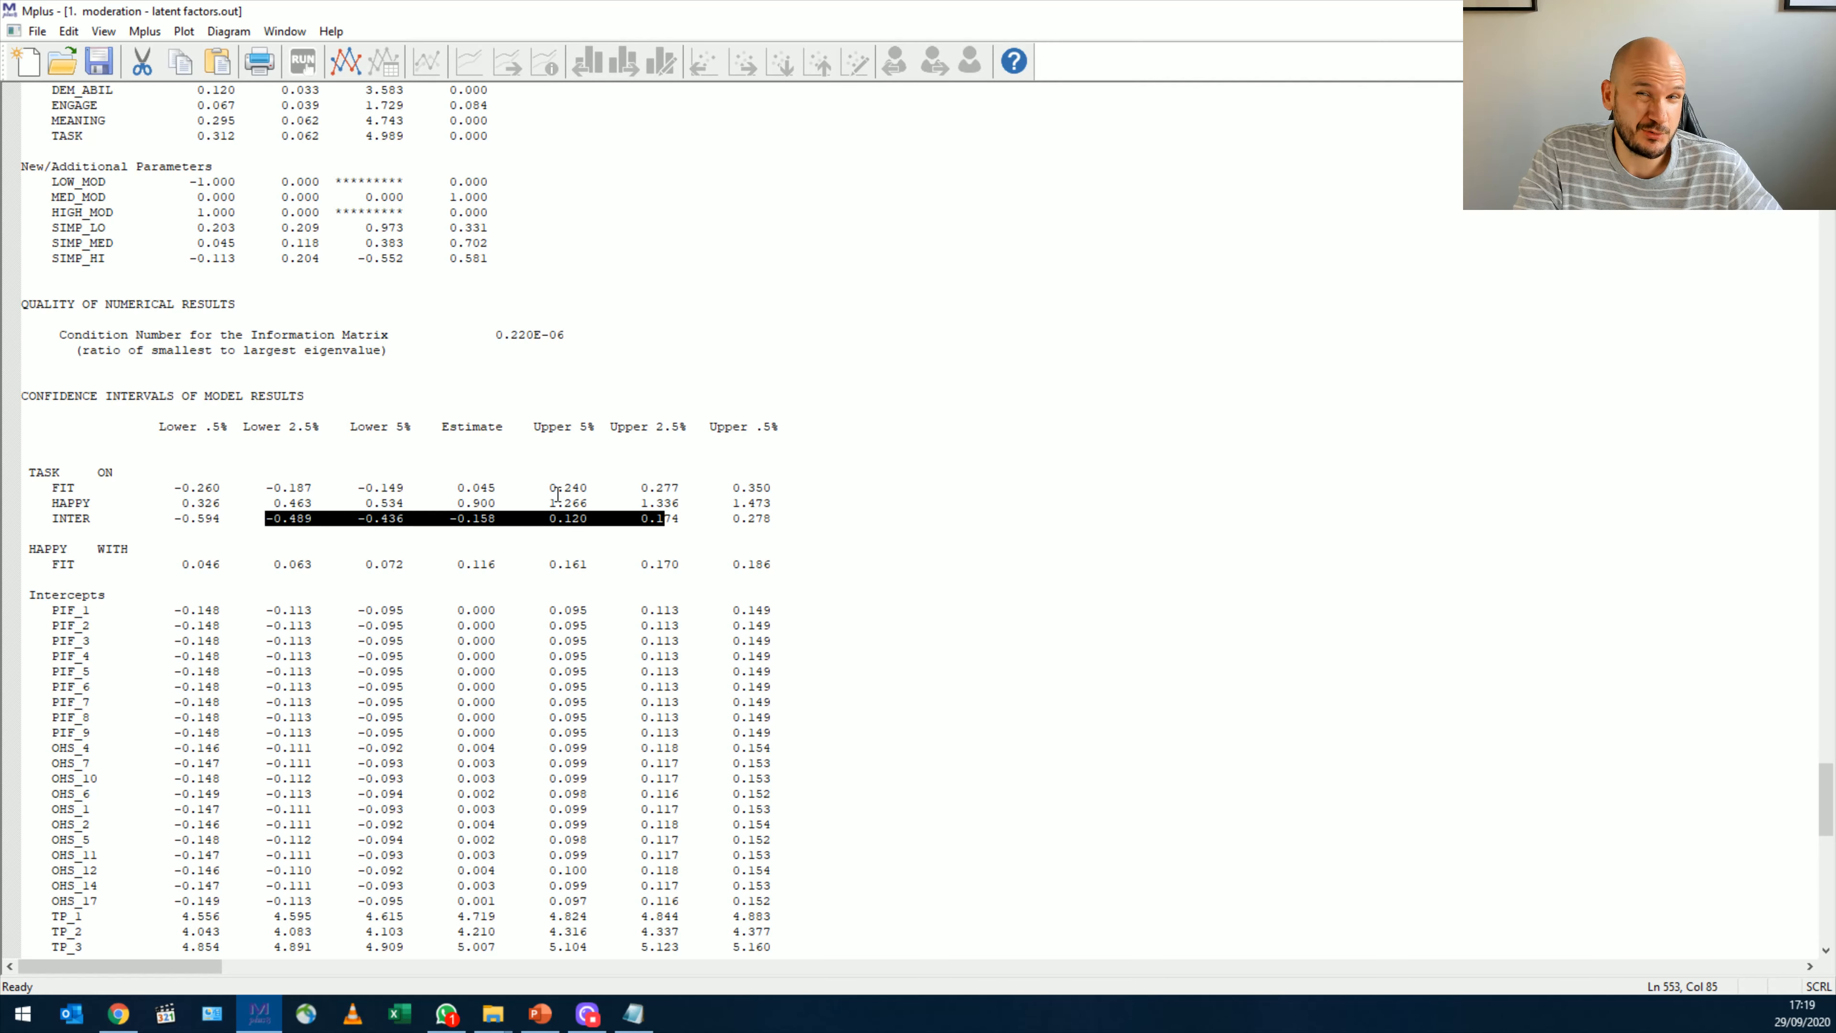
click(266, 521)
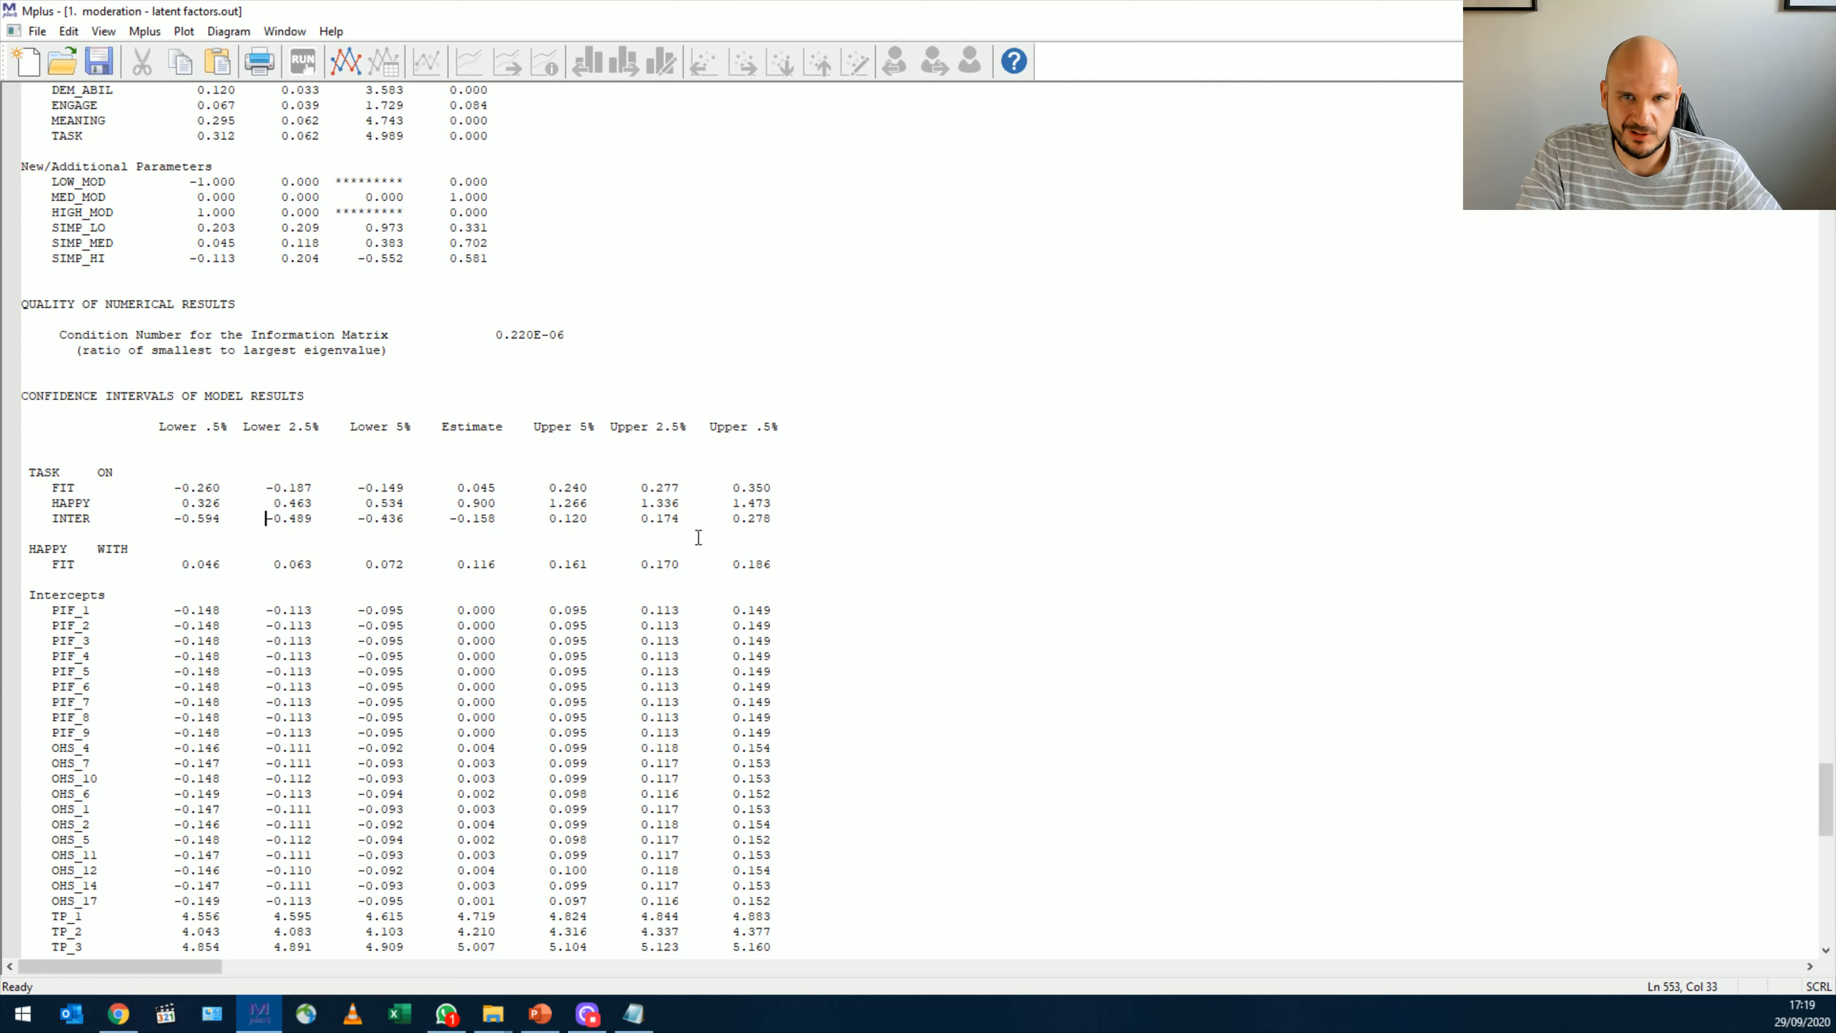
- Check PLOT INFORMATION, view the loop plots one parameter at a time starting with LOMOD, and continue through MEDMOD and HIMOD
scroll(698, 522, down, 20)
scroll(693, 594, down, 5)
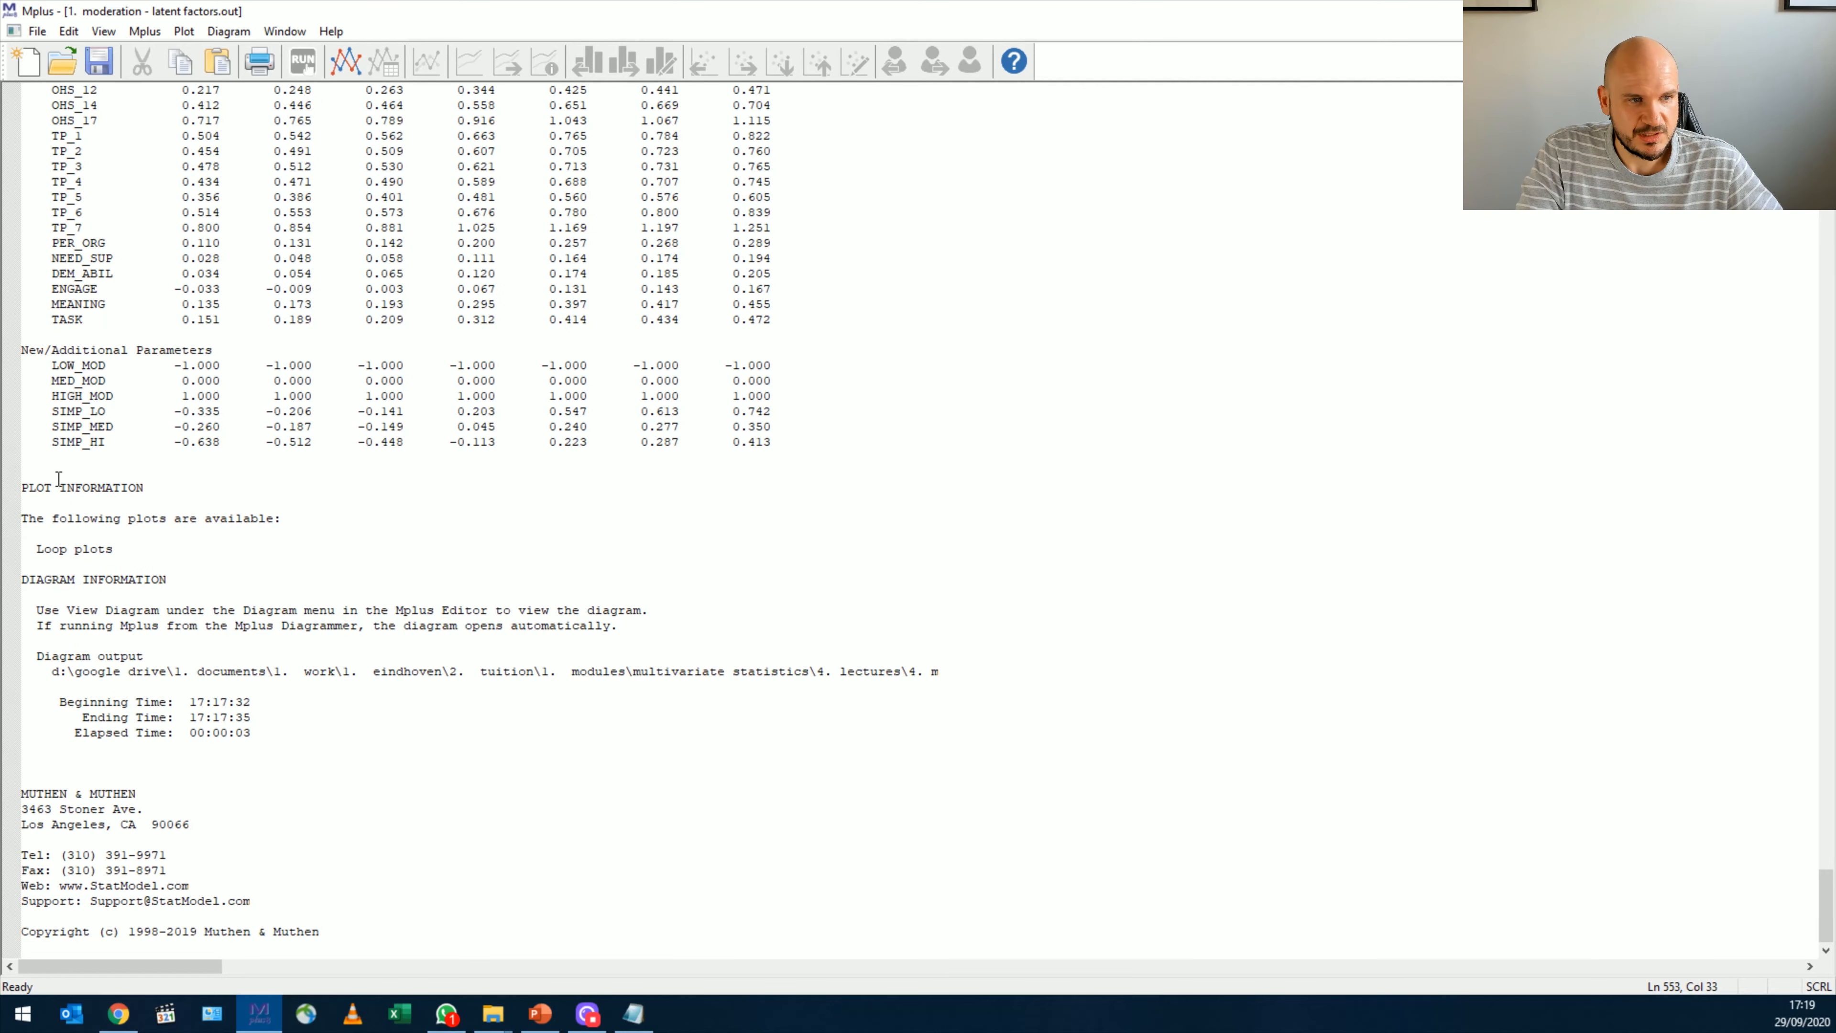
drag(22, 487, 115, 549)
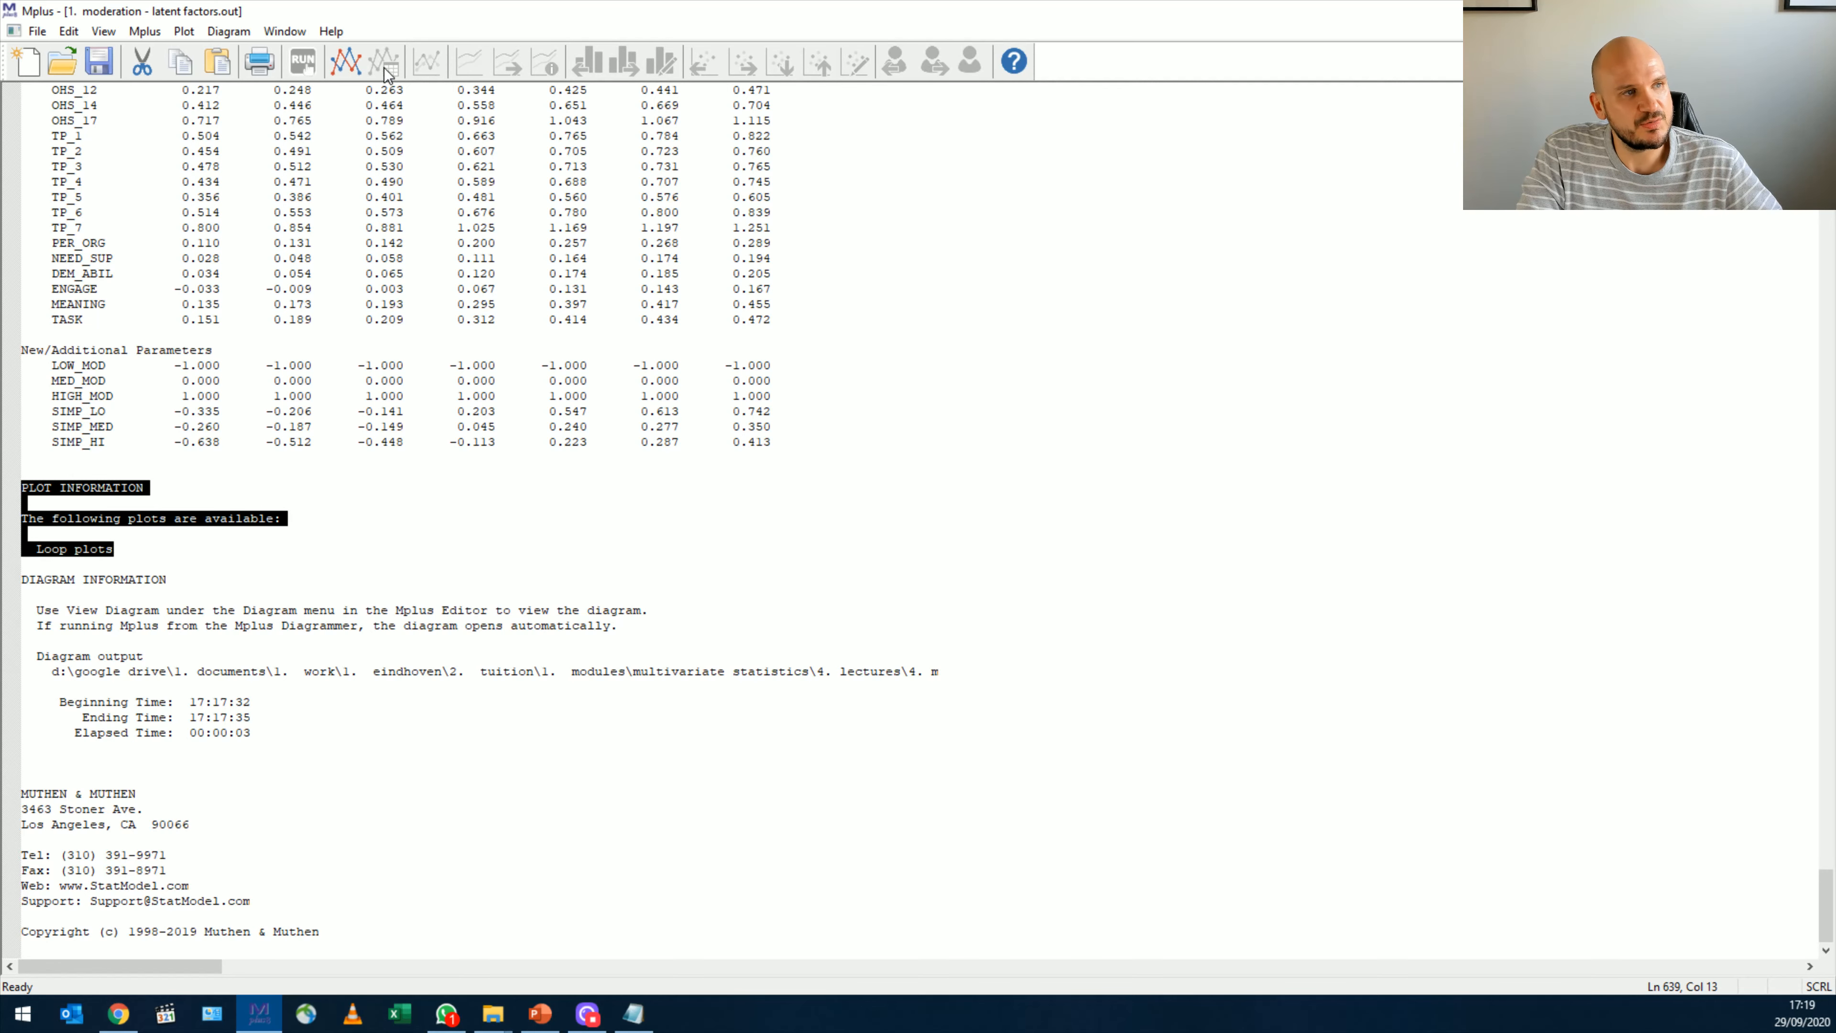
click(348, 65)
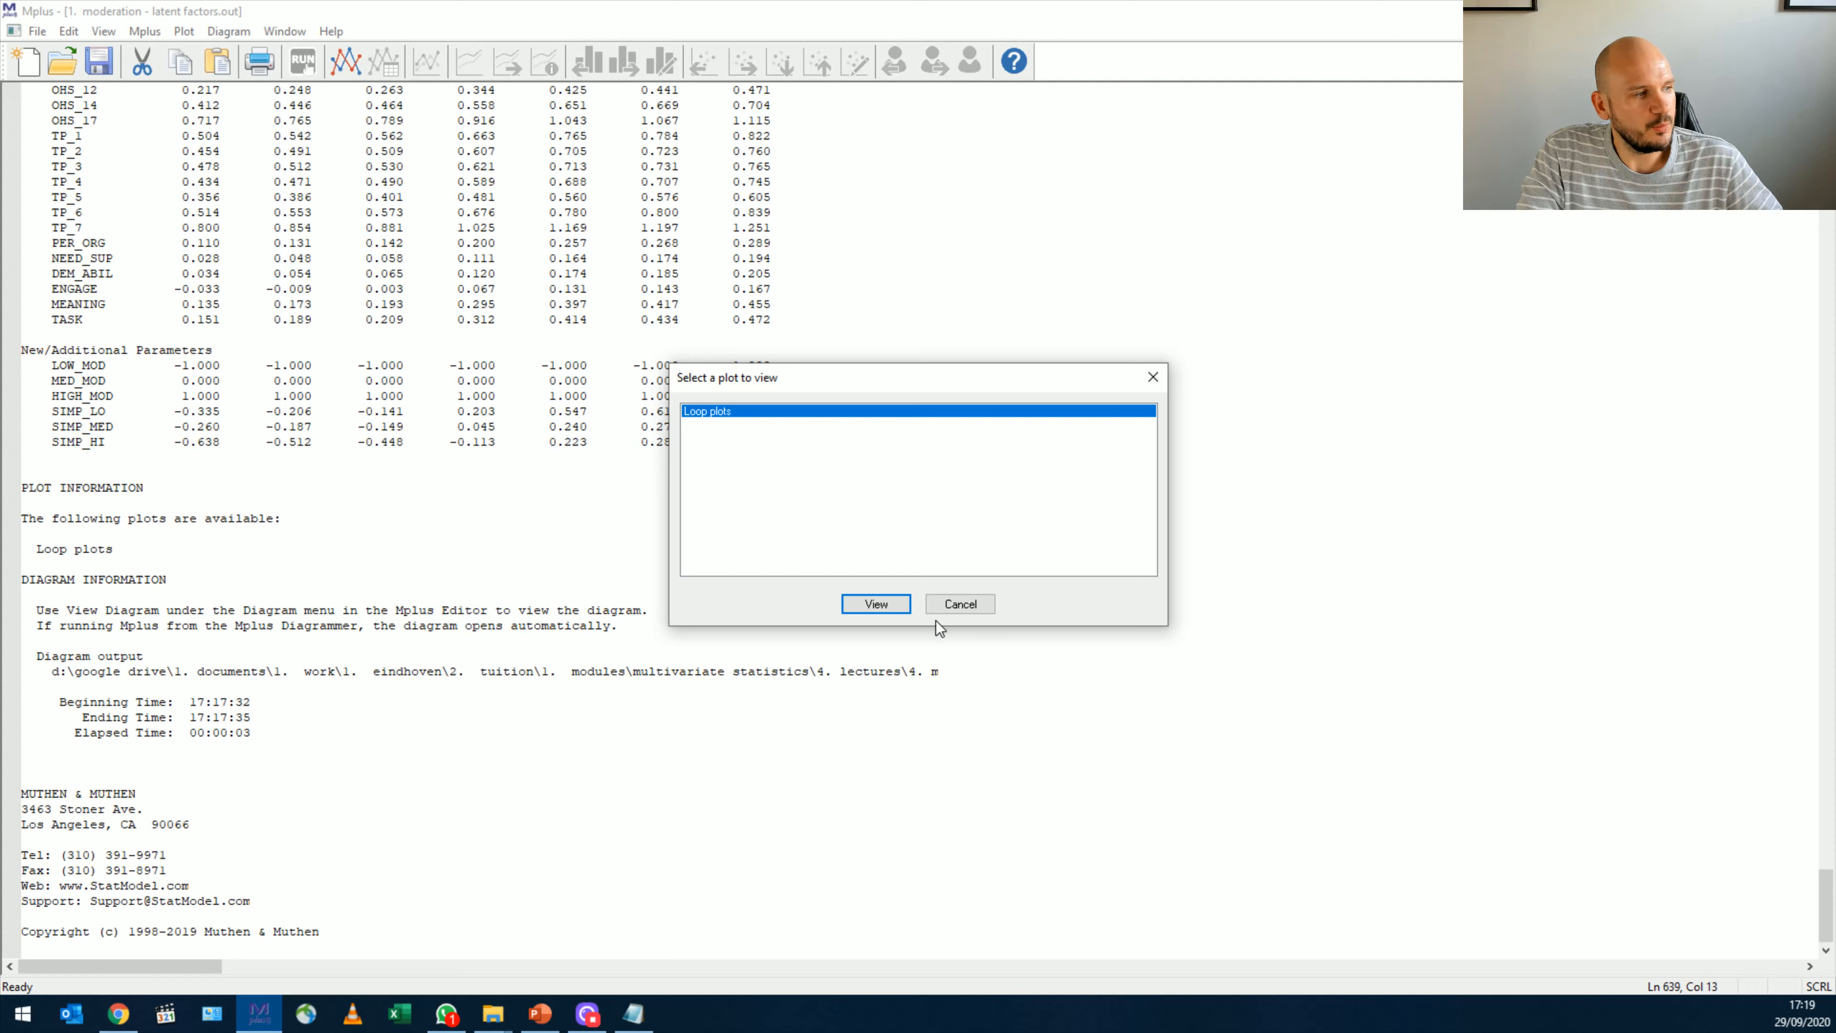
click(876, 604)
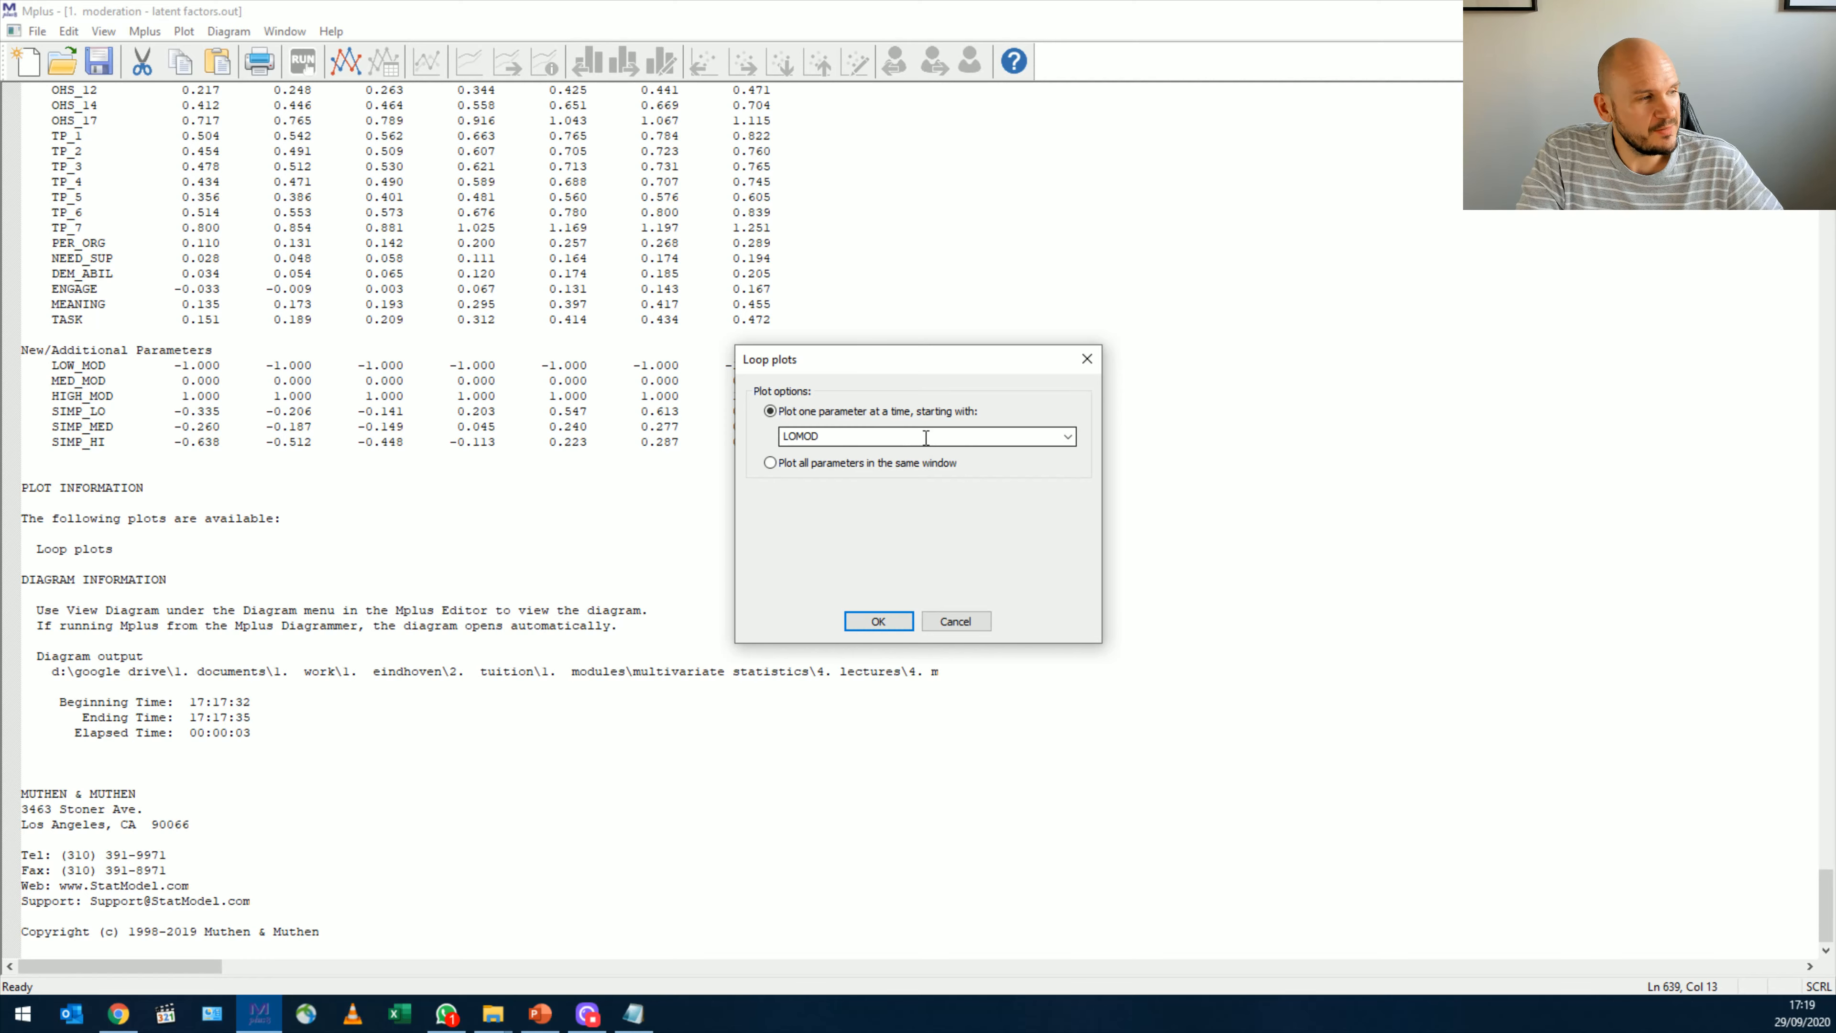
click(867, 620)
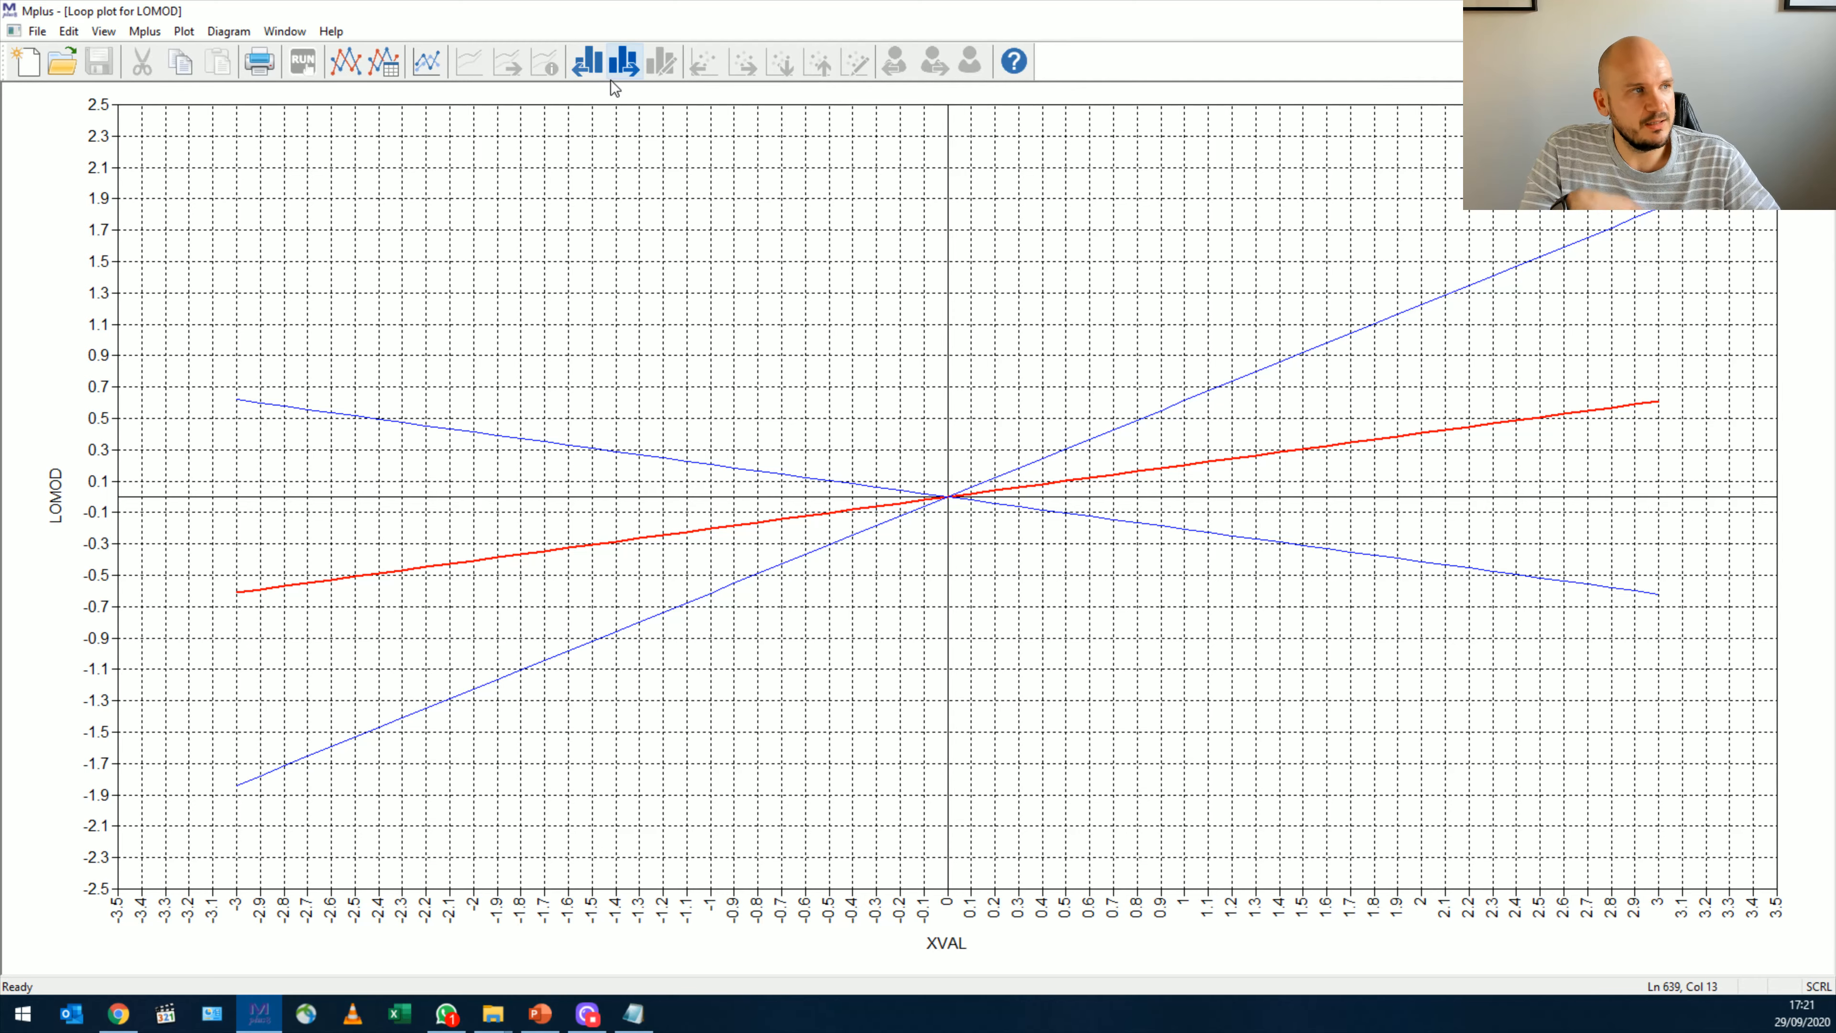
click(617, 67)
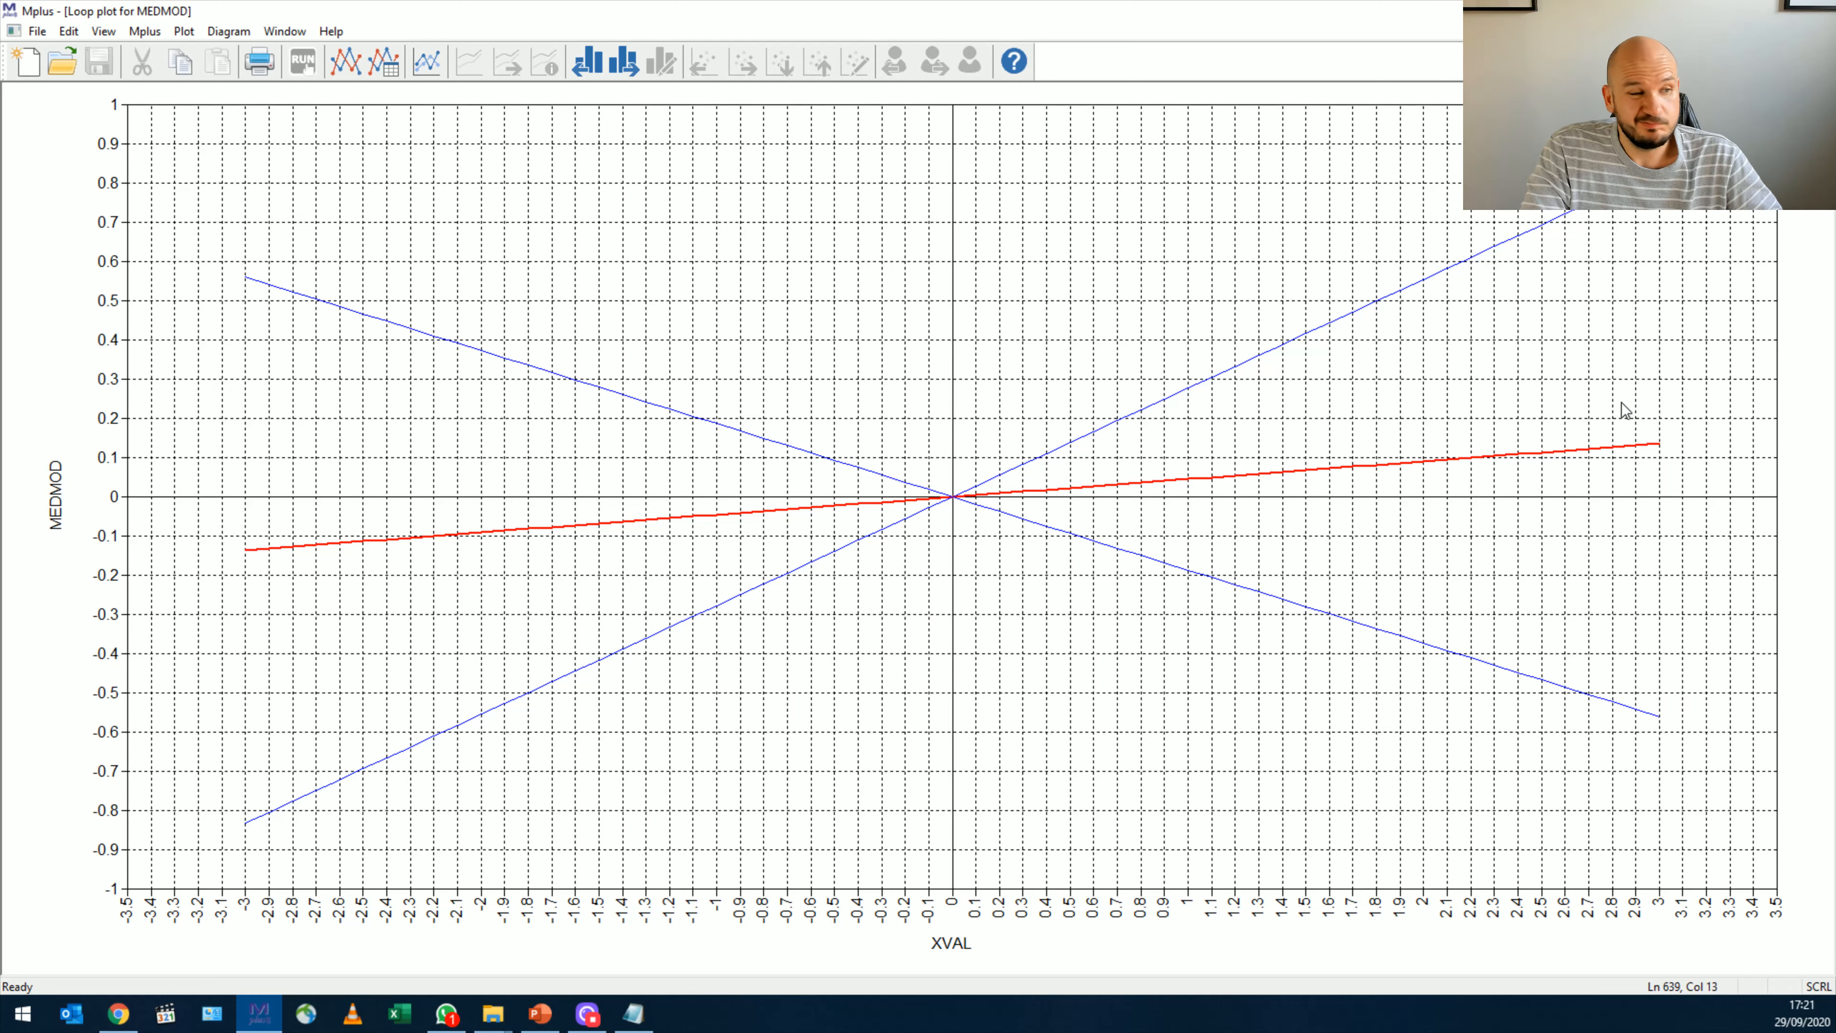
click(628, 64)
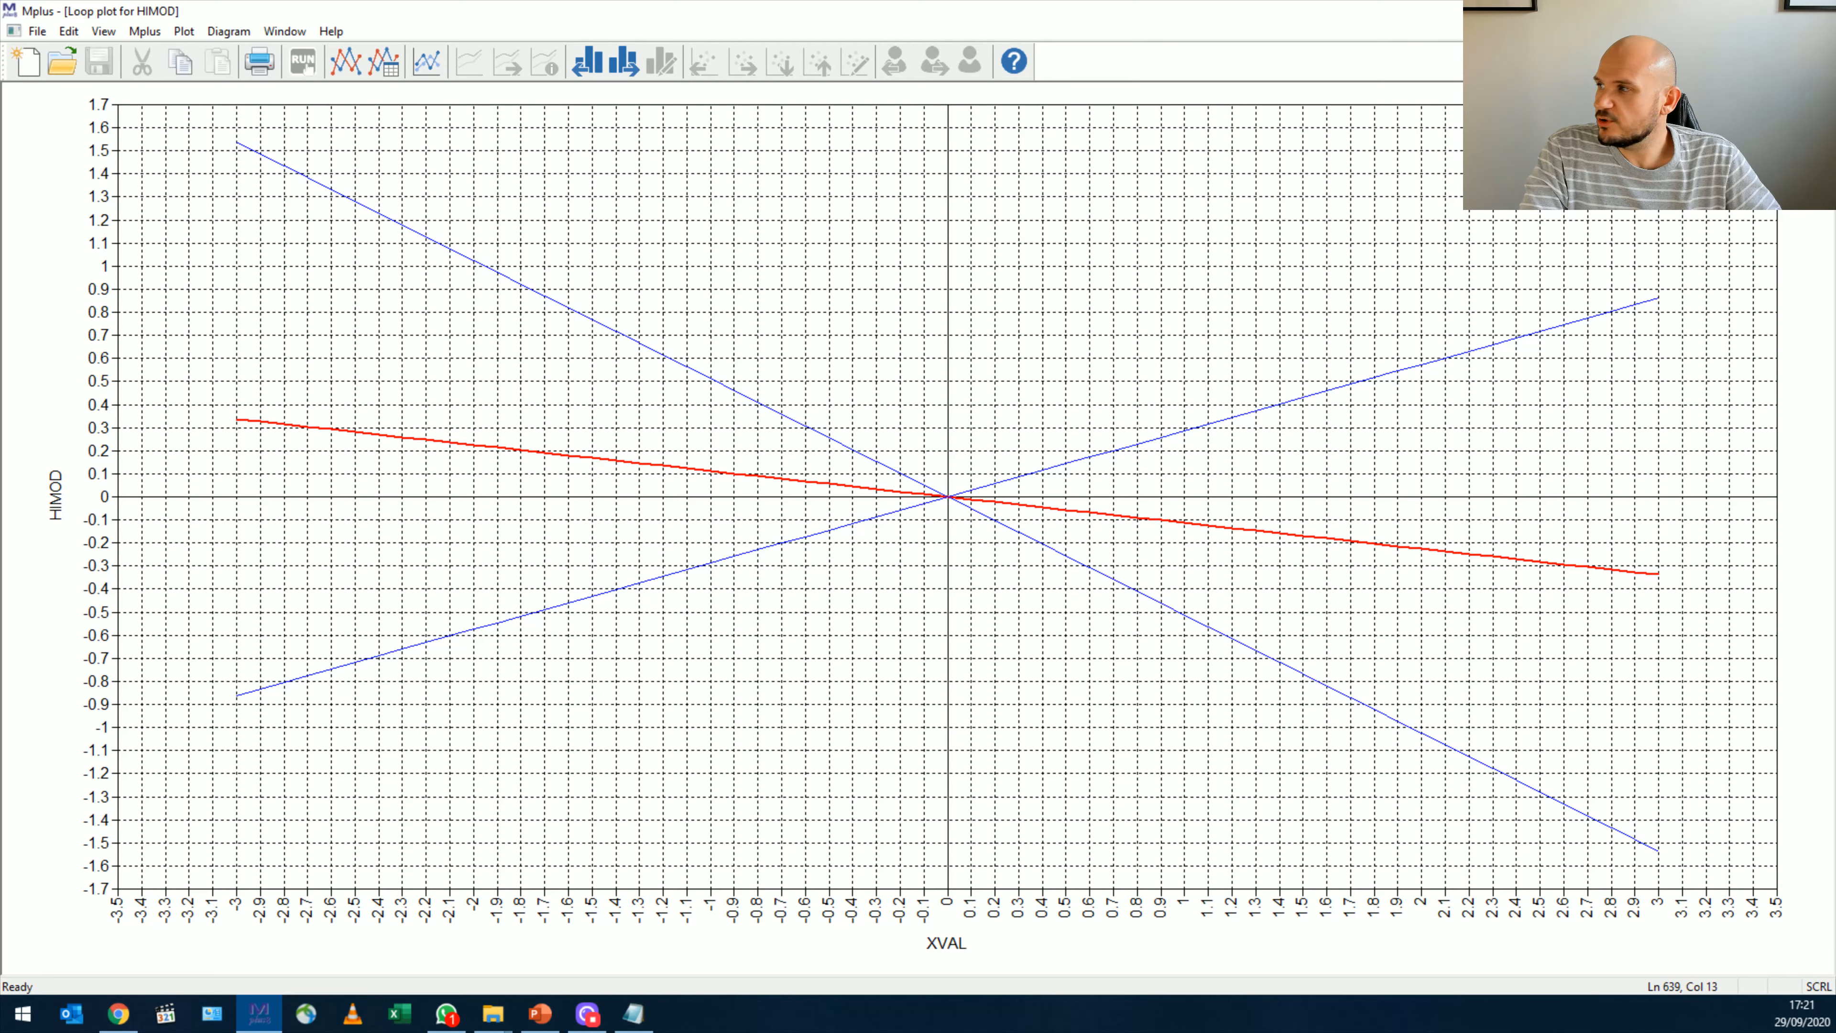
- Switch to the PowerPoint slide show, review the Continuous Moderation results slide and advance to the LOMOD plot slide
key(shift+F5)
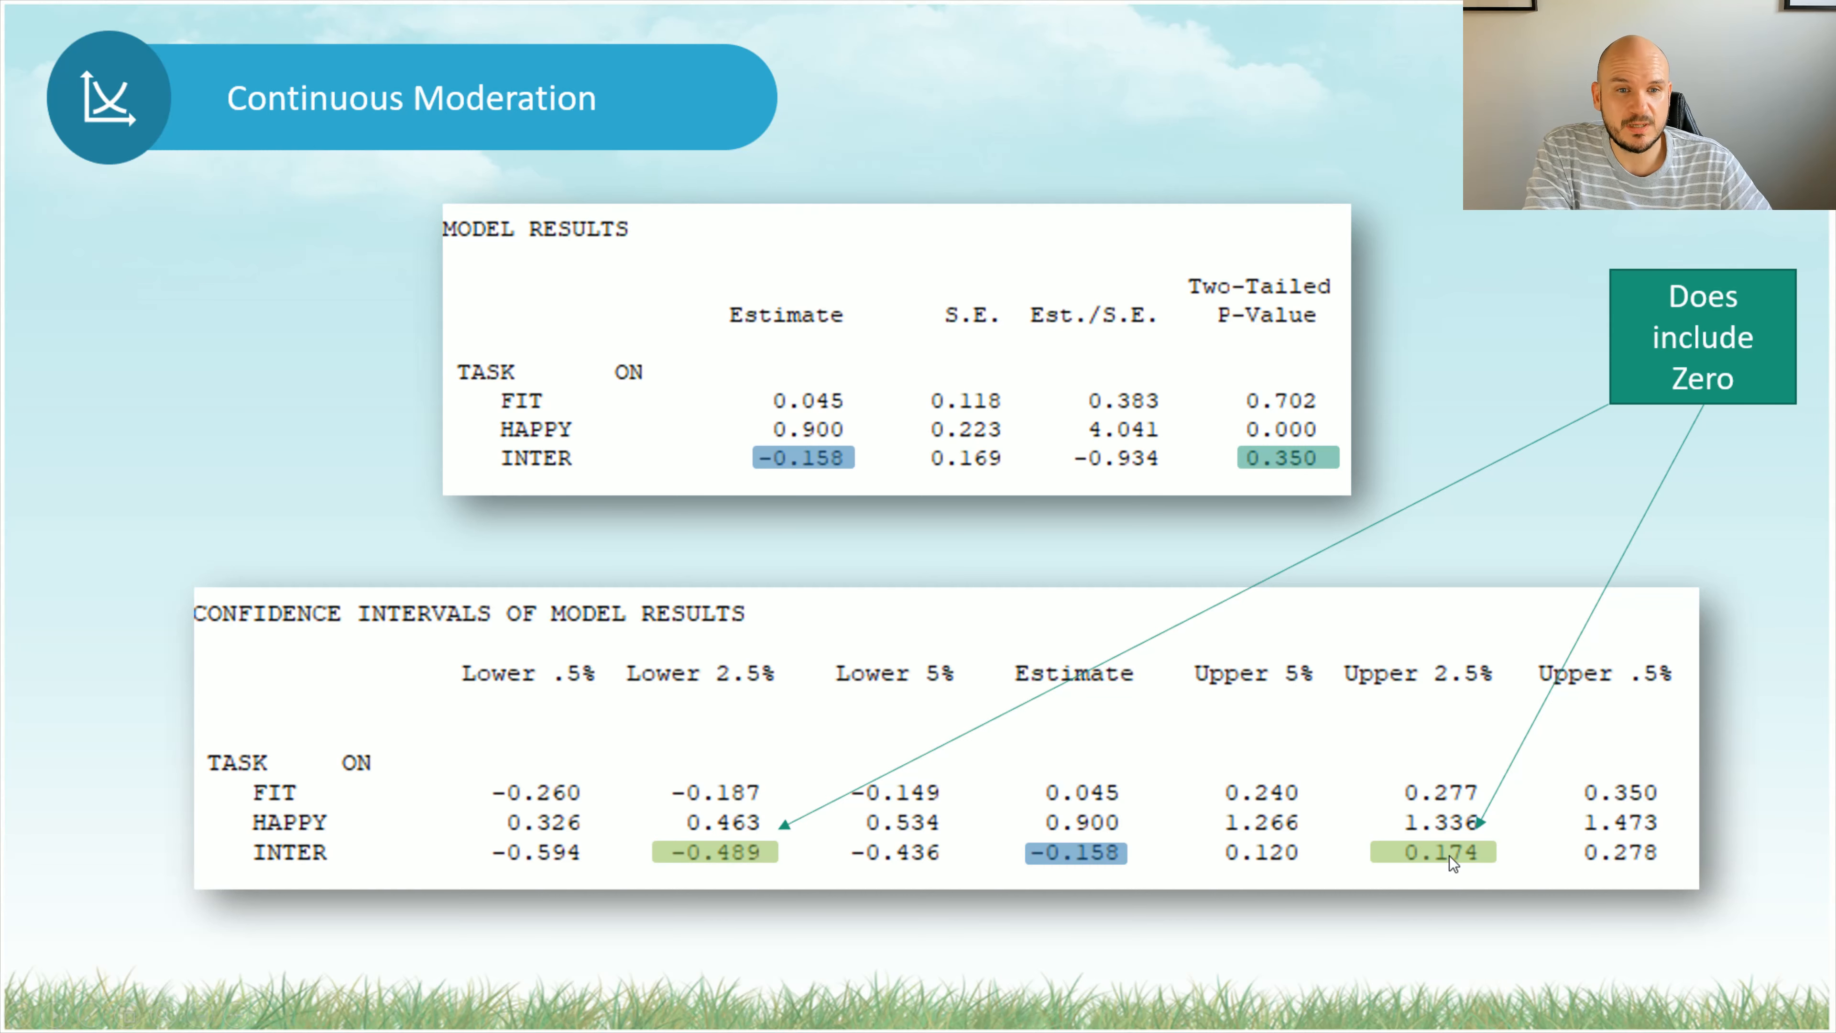
click(1196, 551)
click(1204, 557)
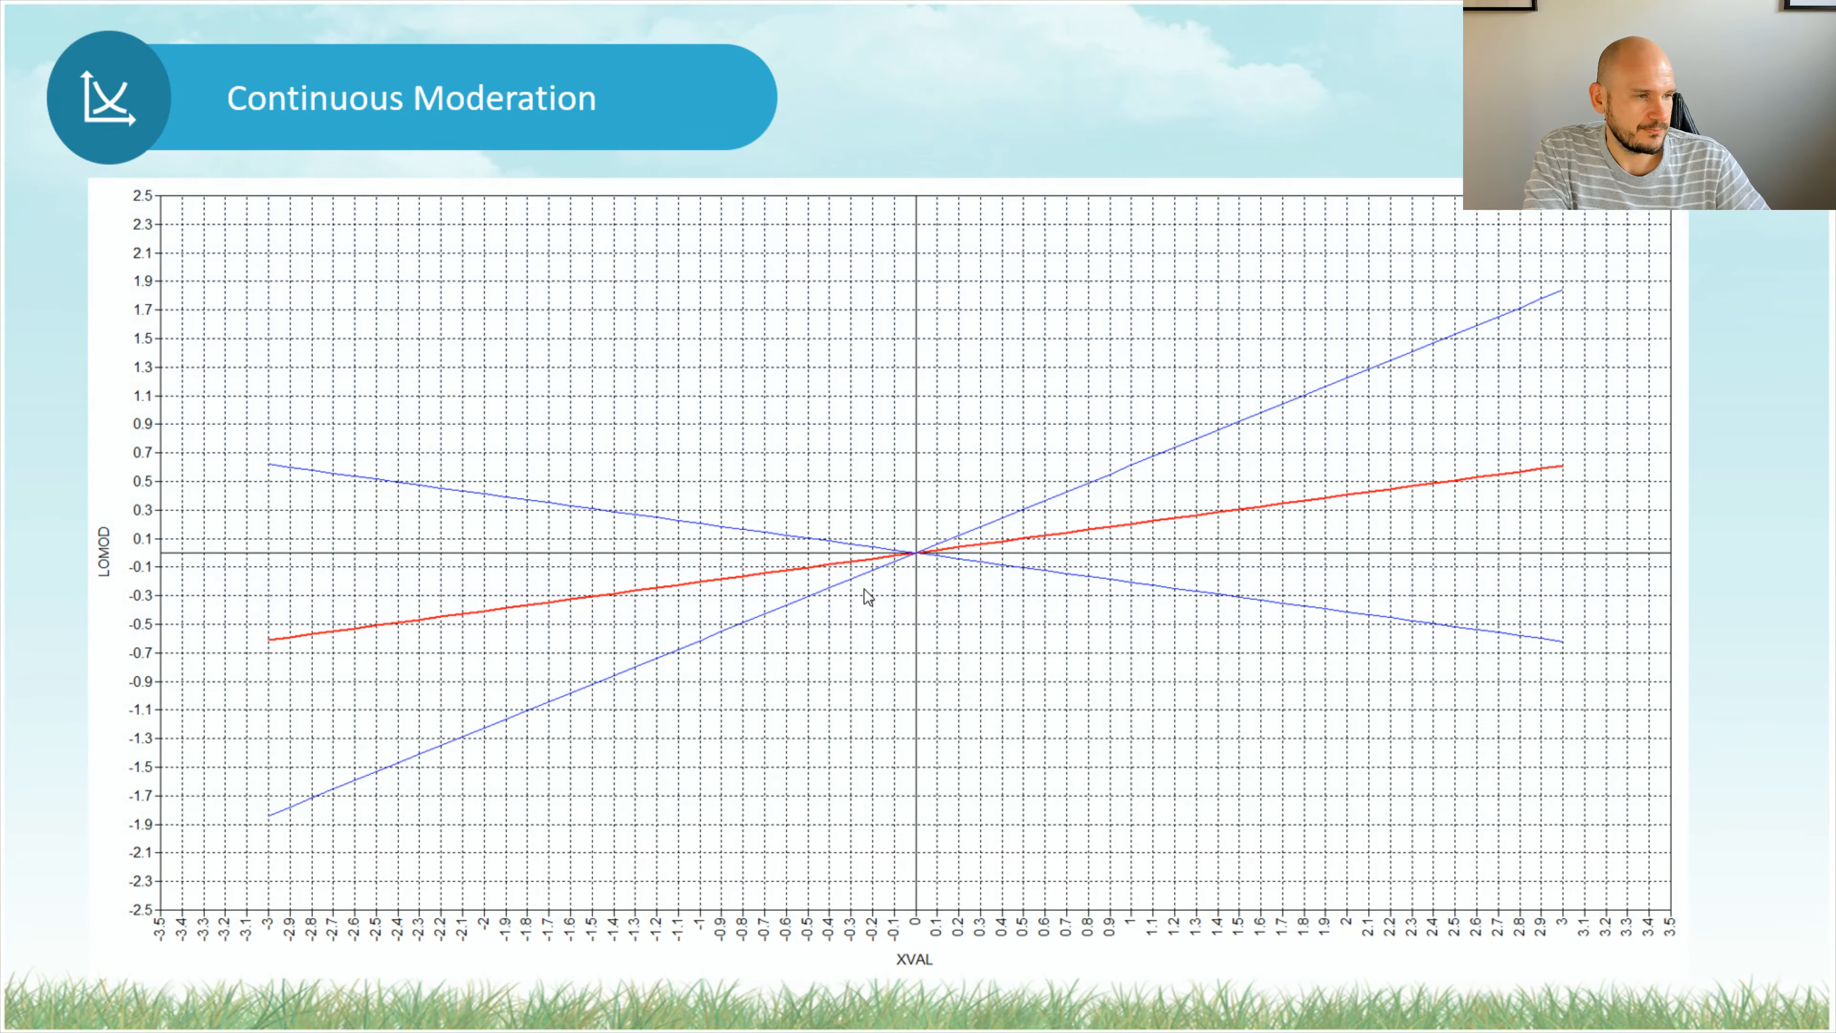
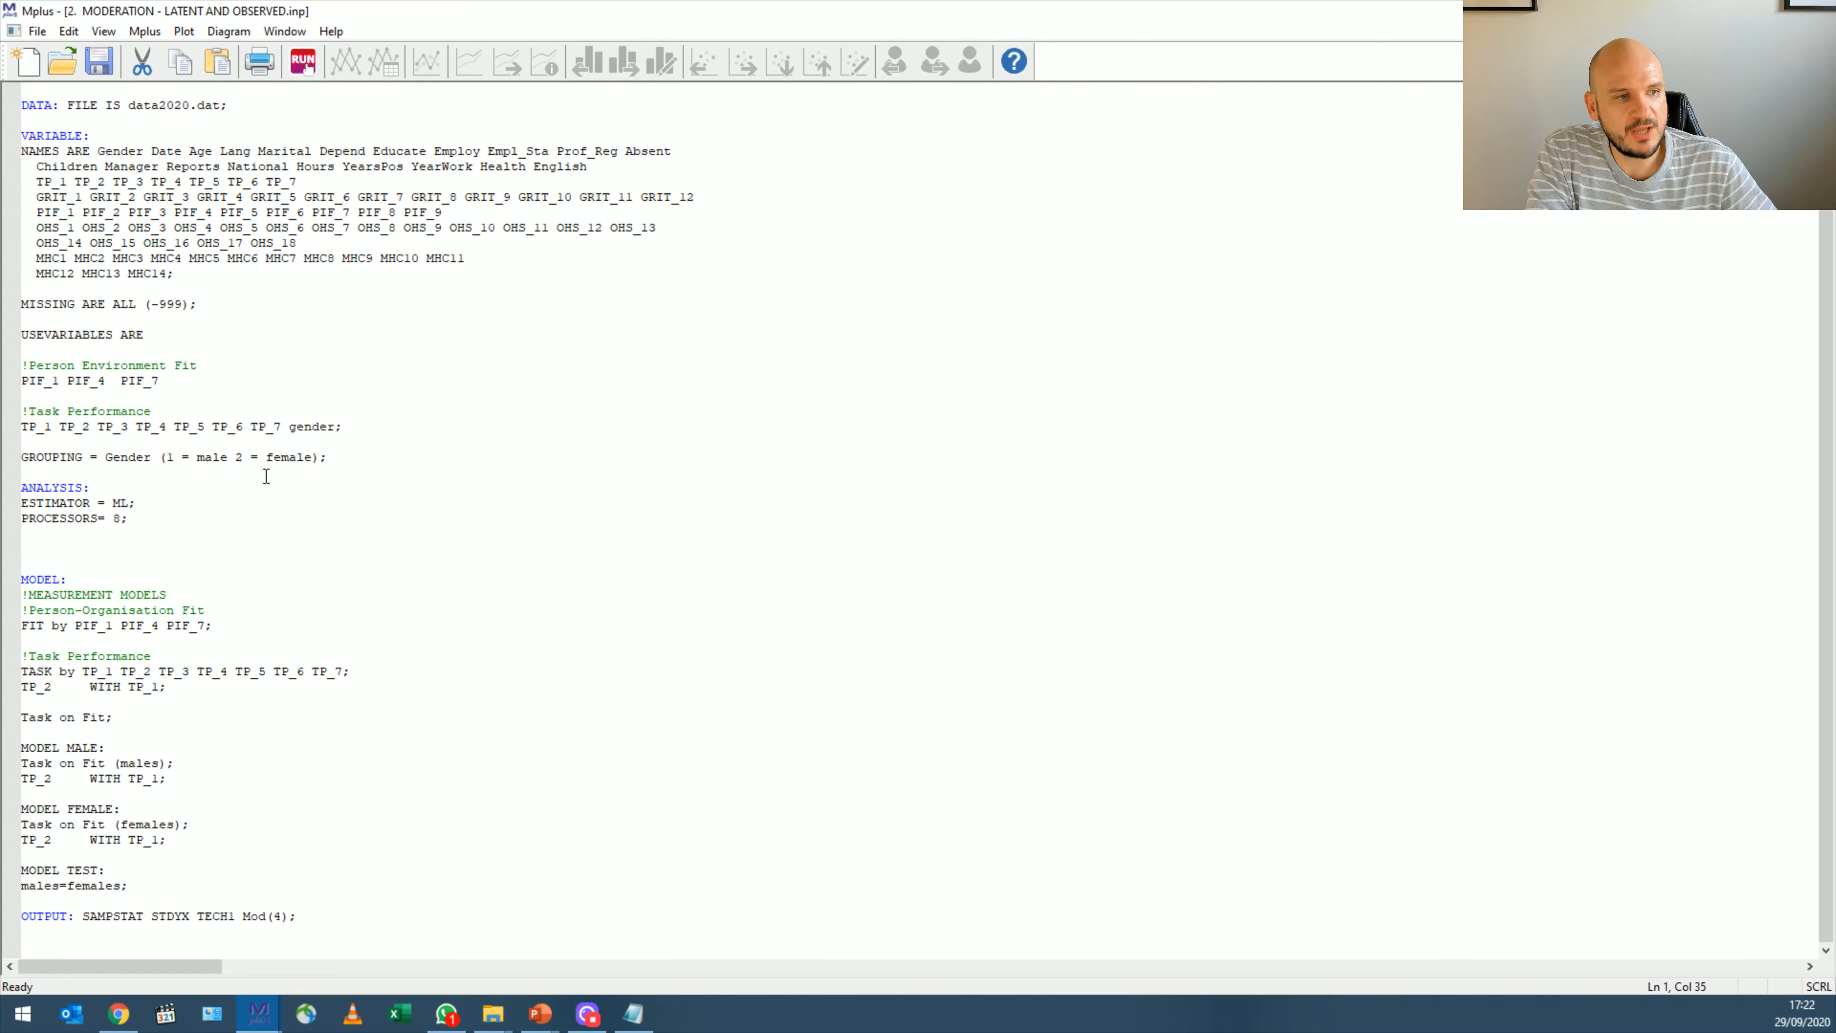
- Examine the gender entry in USEVARIABLES and the GROUPING statement coding 1 as male and 2 as female
click(340, 460)
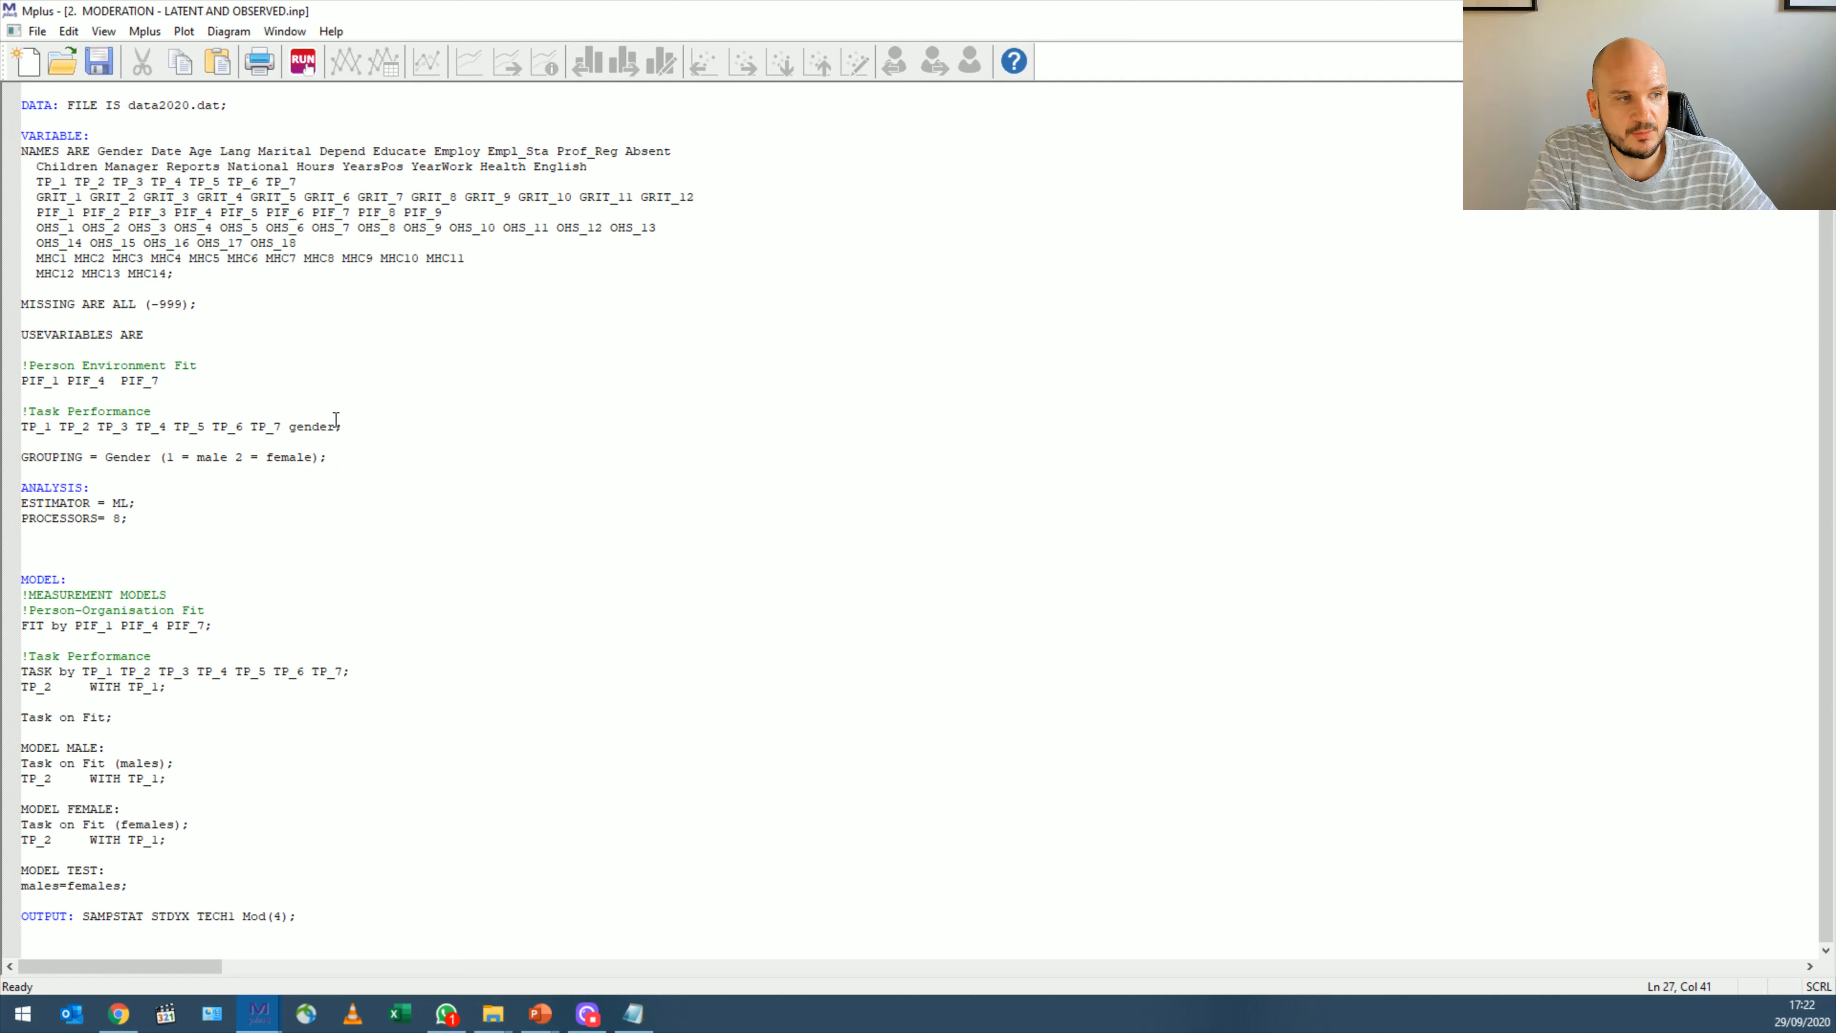
drag(337, 423, 17, 457)
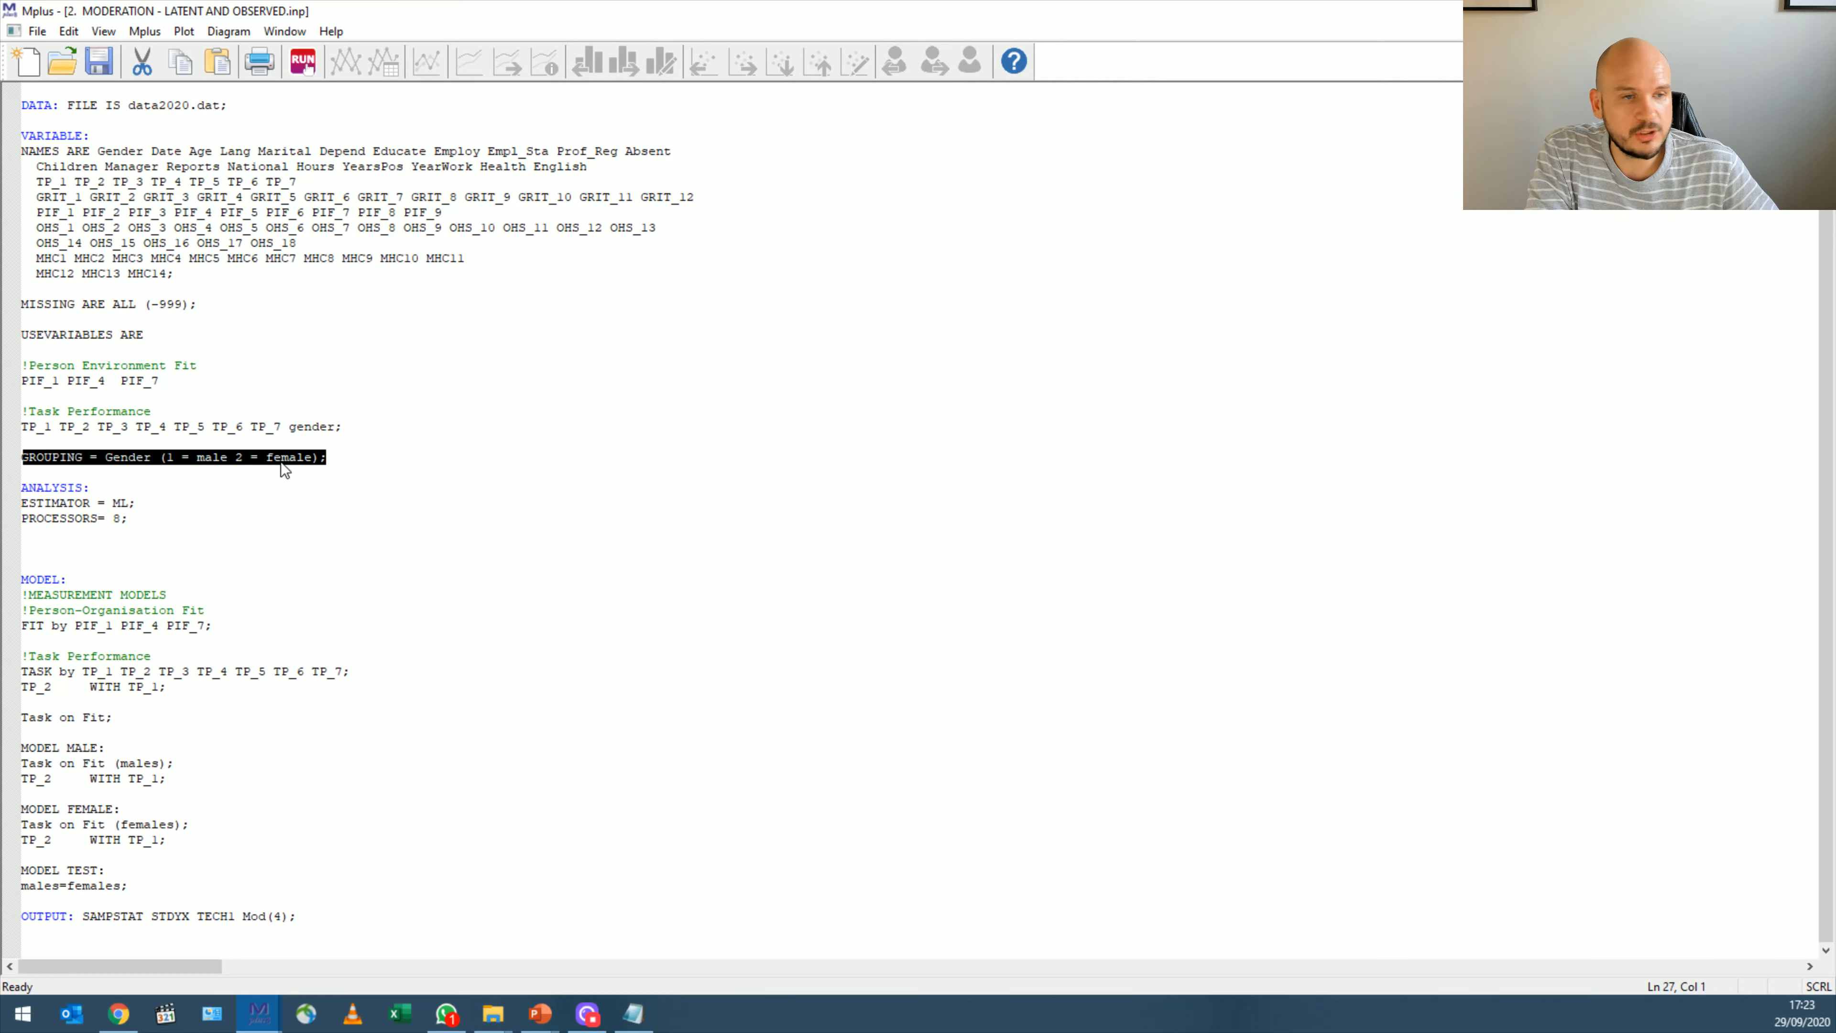
click(167, 459)
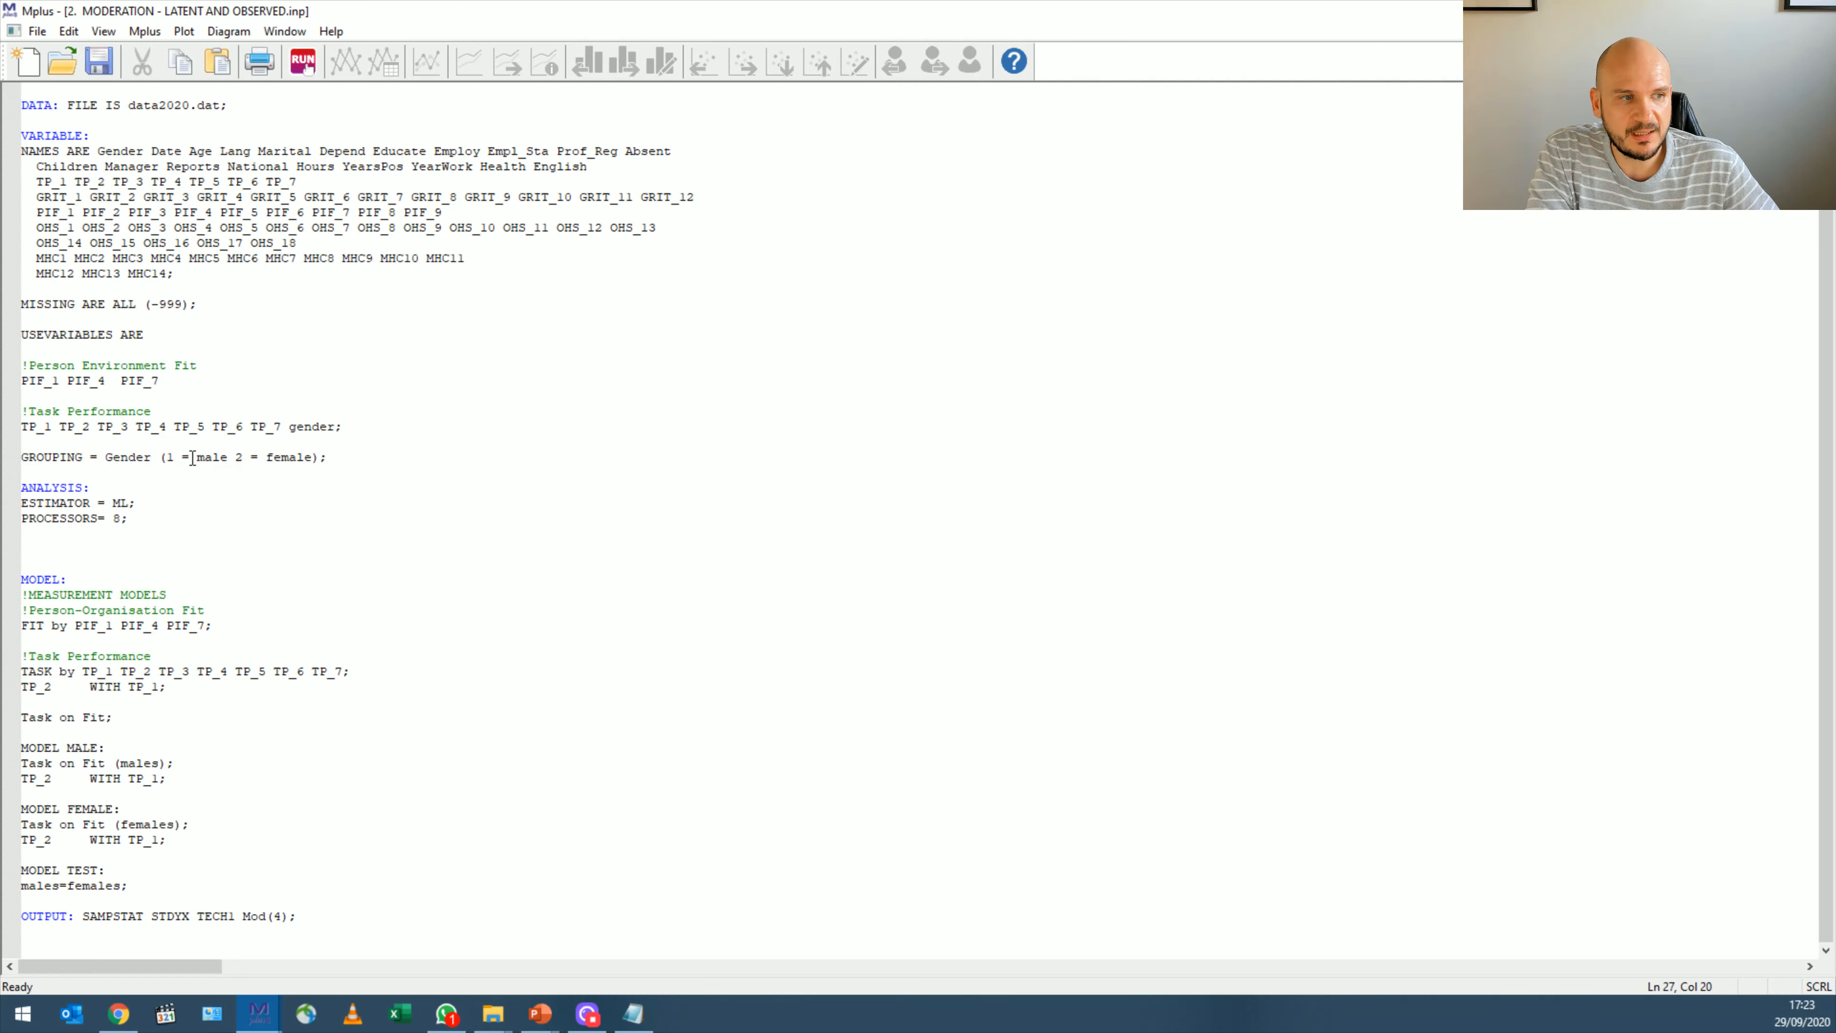
drag(192, 459, 306, 462)
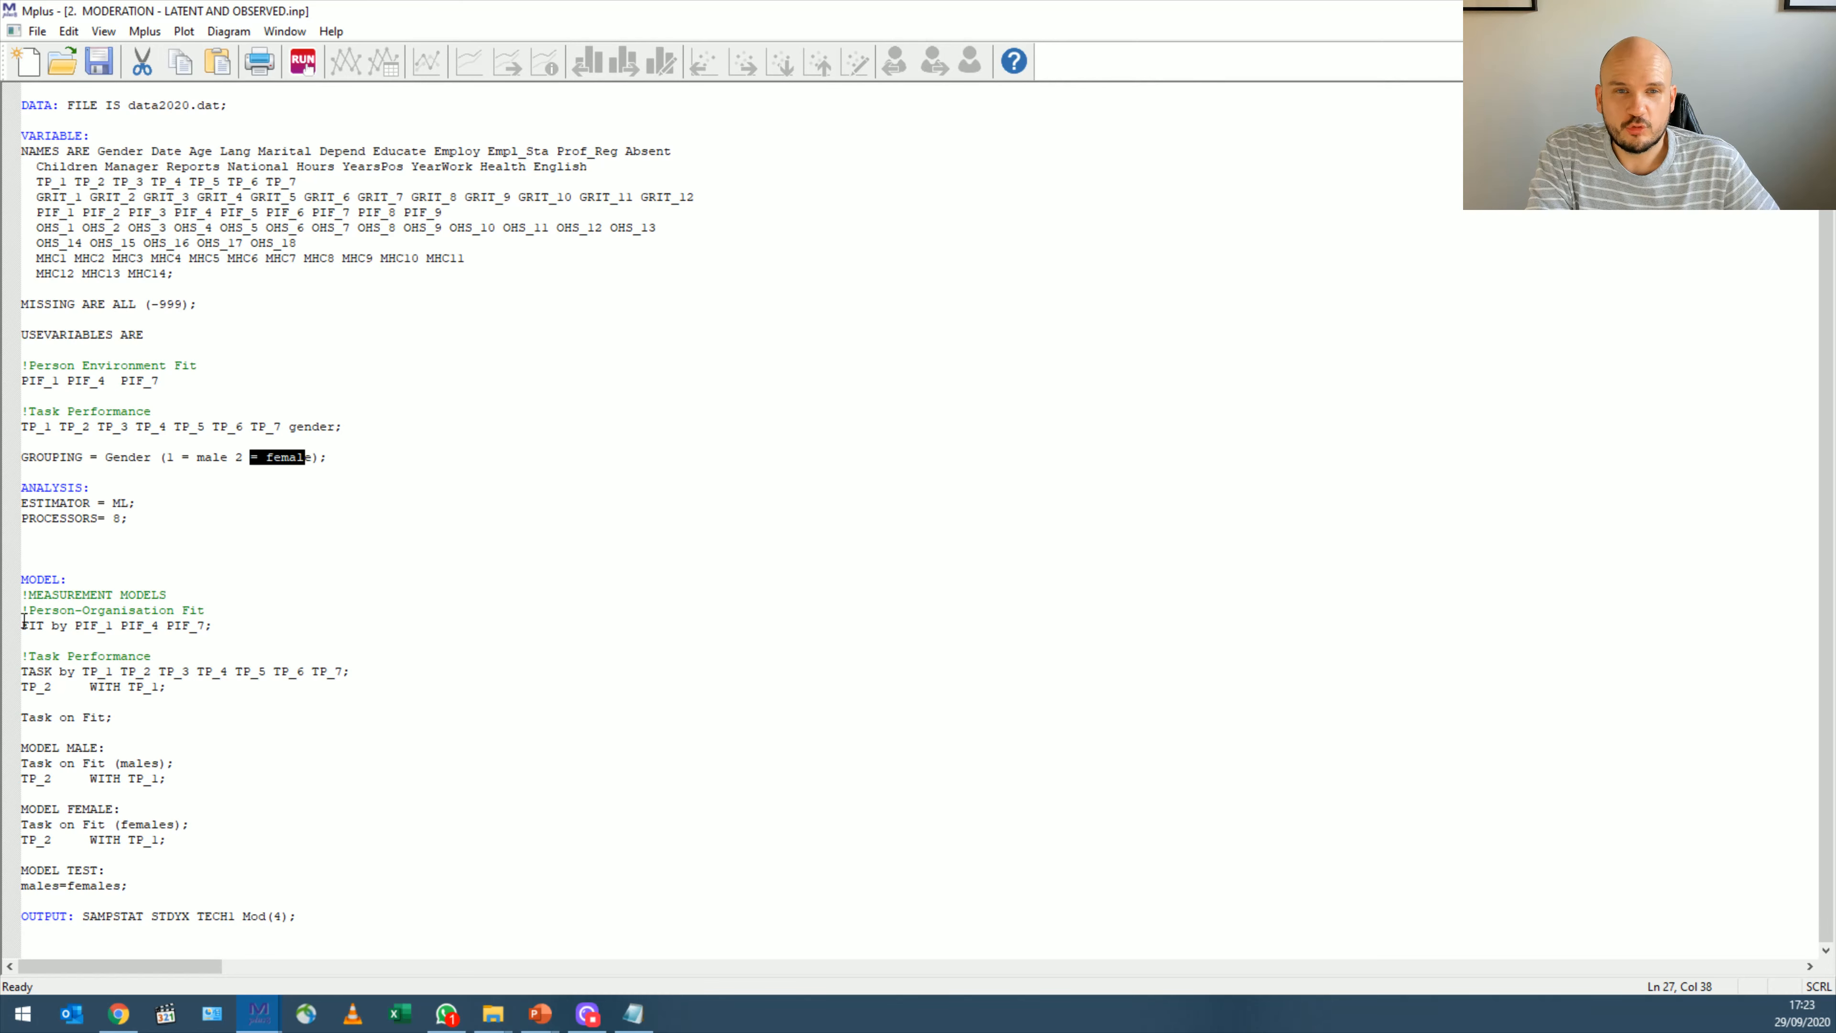
- Examine the measurement models for FIT and TASK, including the indicators PIF_1, PIF_4 and PIF_7 defining FIT
drag(23, 620, 290, 673)
click(58, 646)
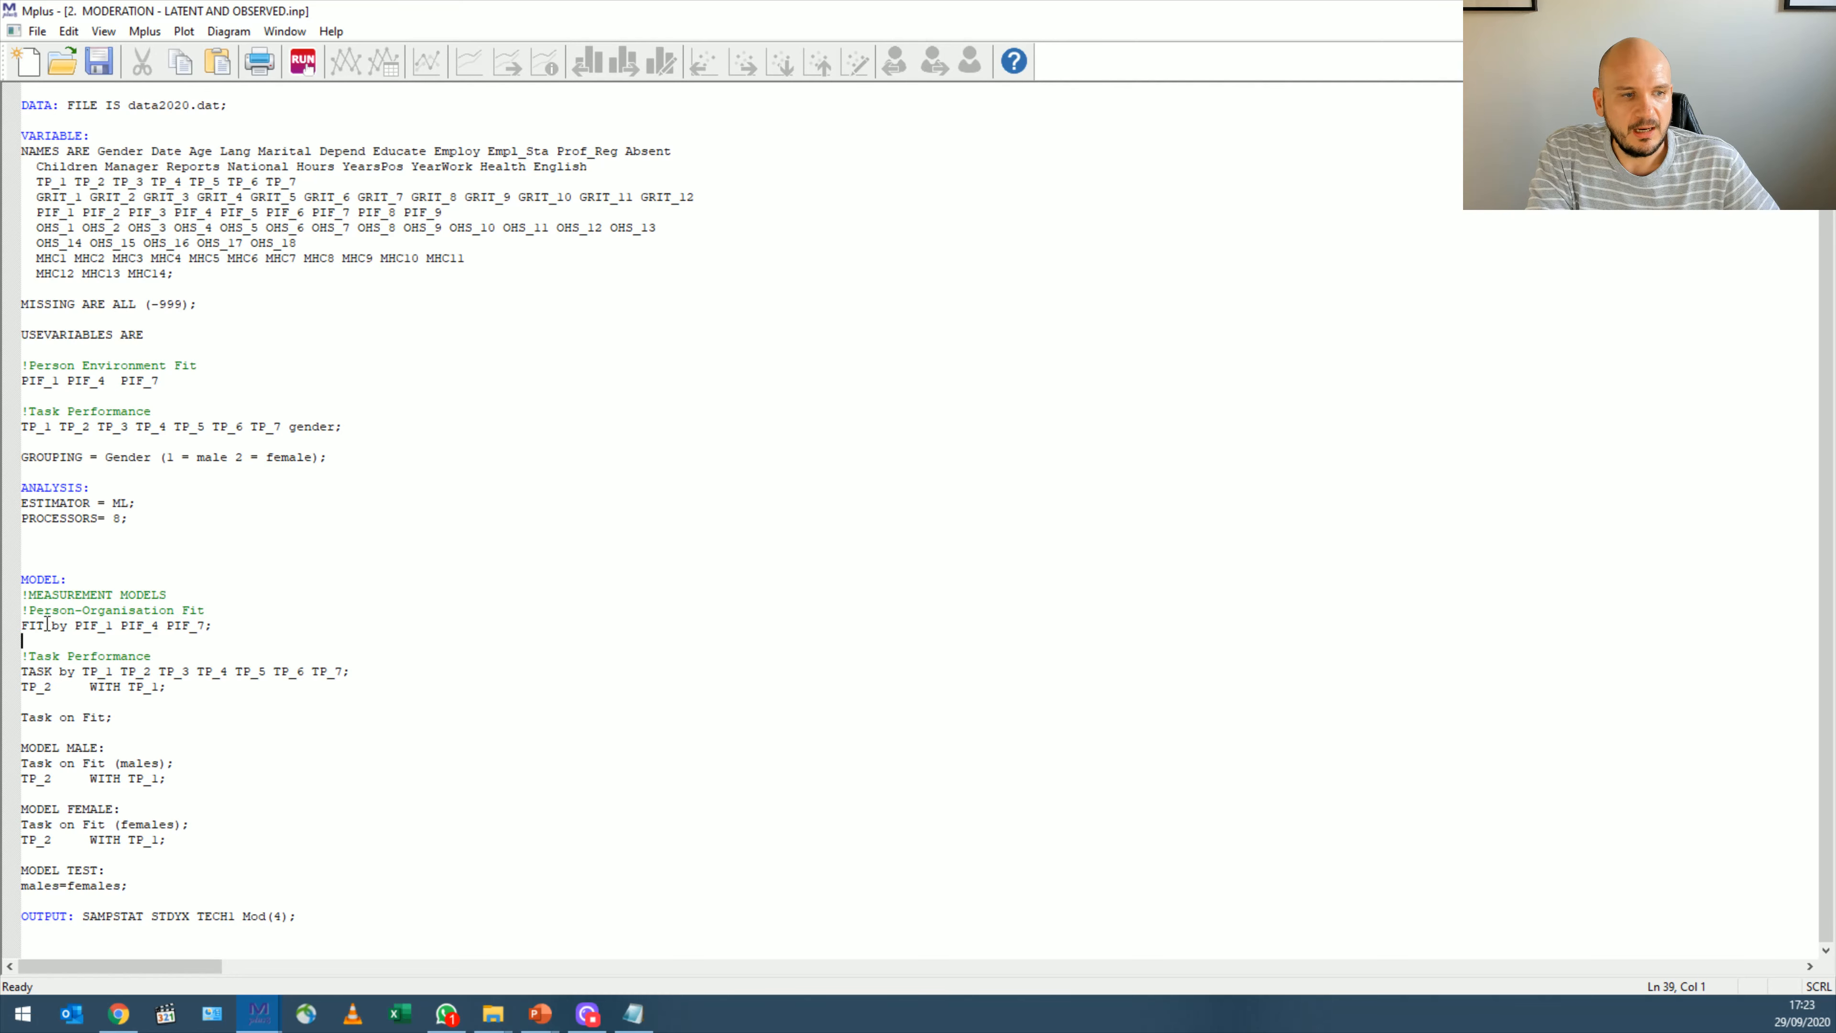
drag(51, 624, 8, 677)
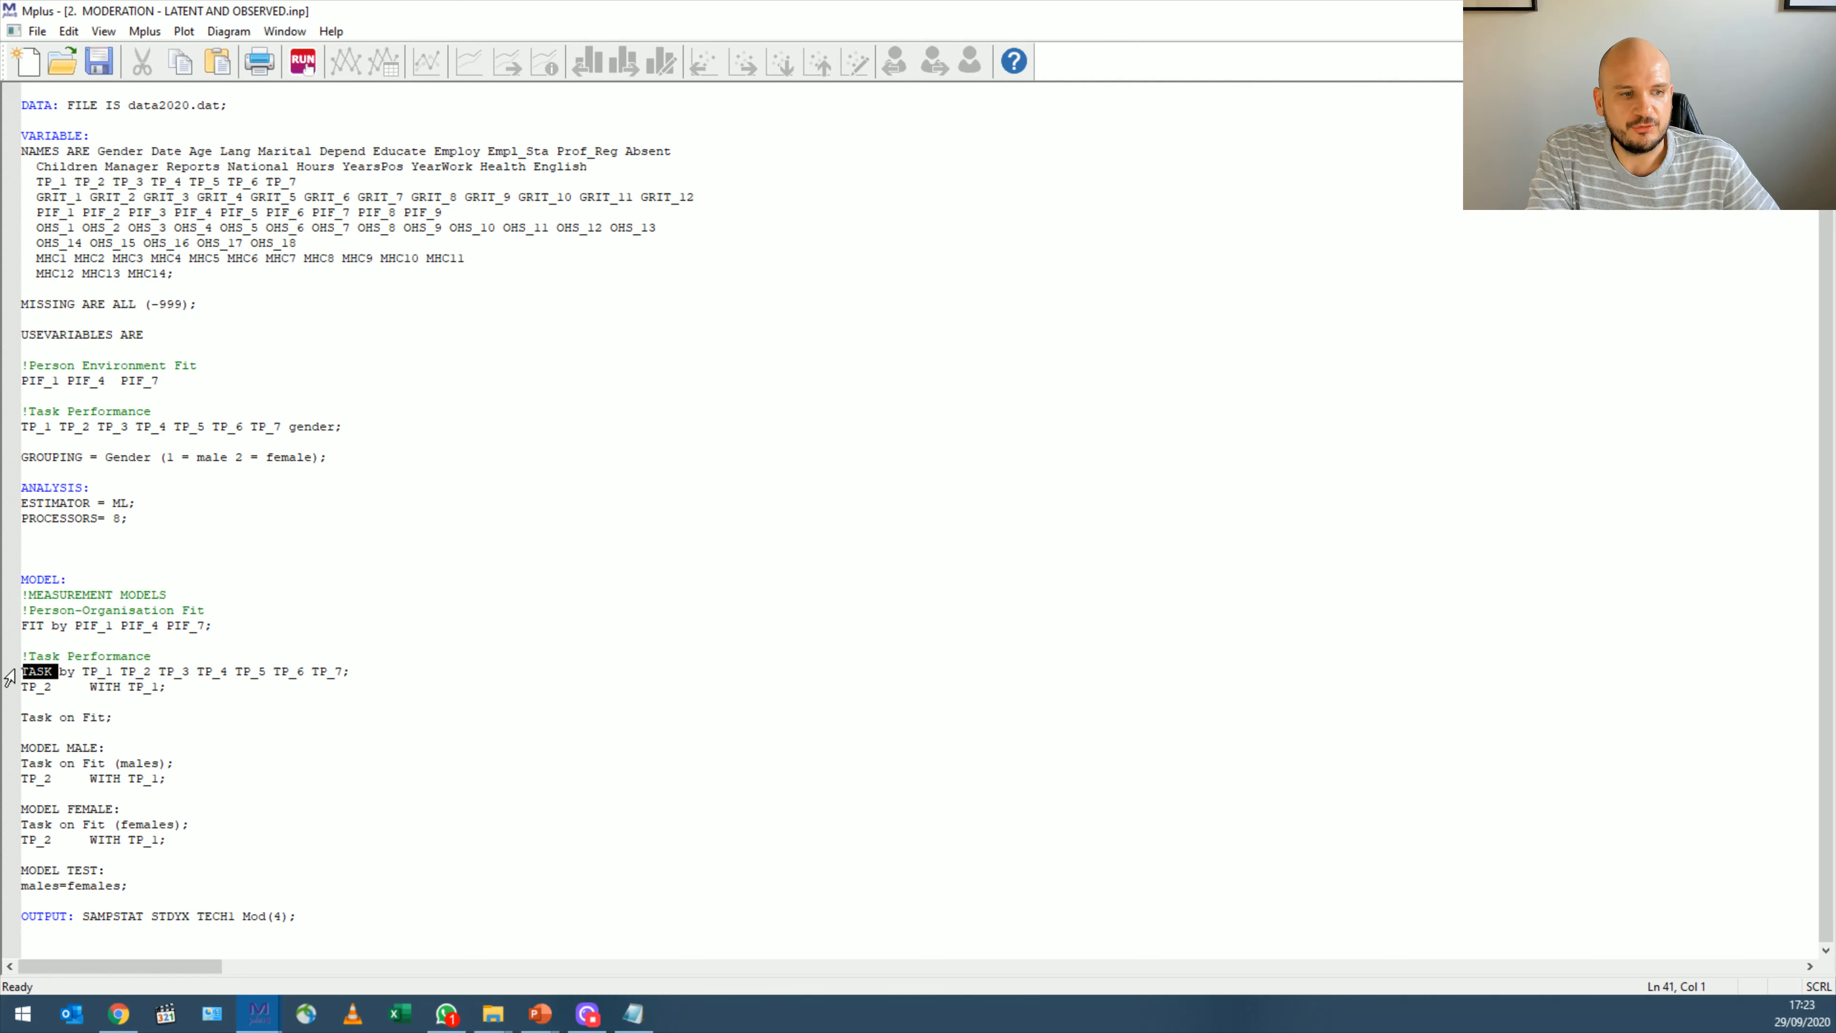
drag(211, 625, 80, 627)
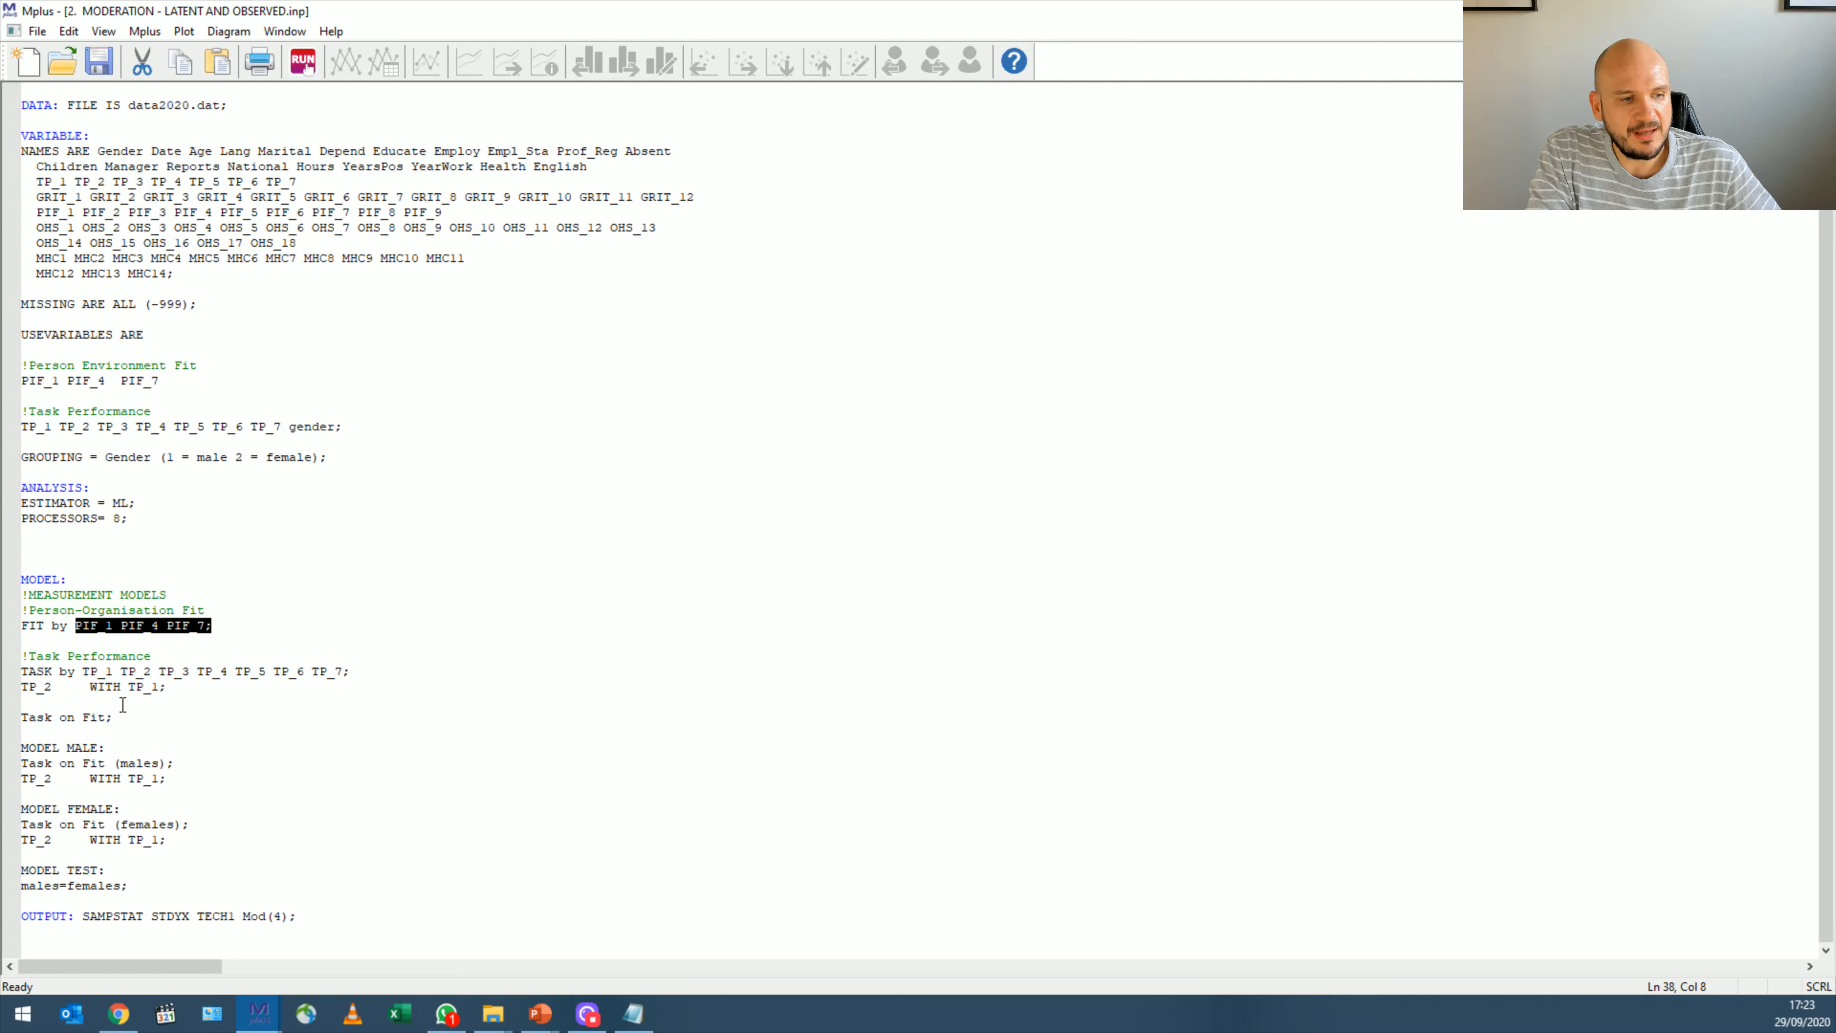
- Examine the TP_2 WITH TP_1 statement and the MODEL MALE section with its (males) label on the Task on Fit path
drag(168, 687, 8, 684)
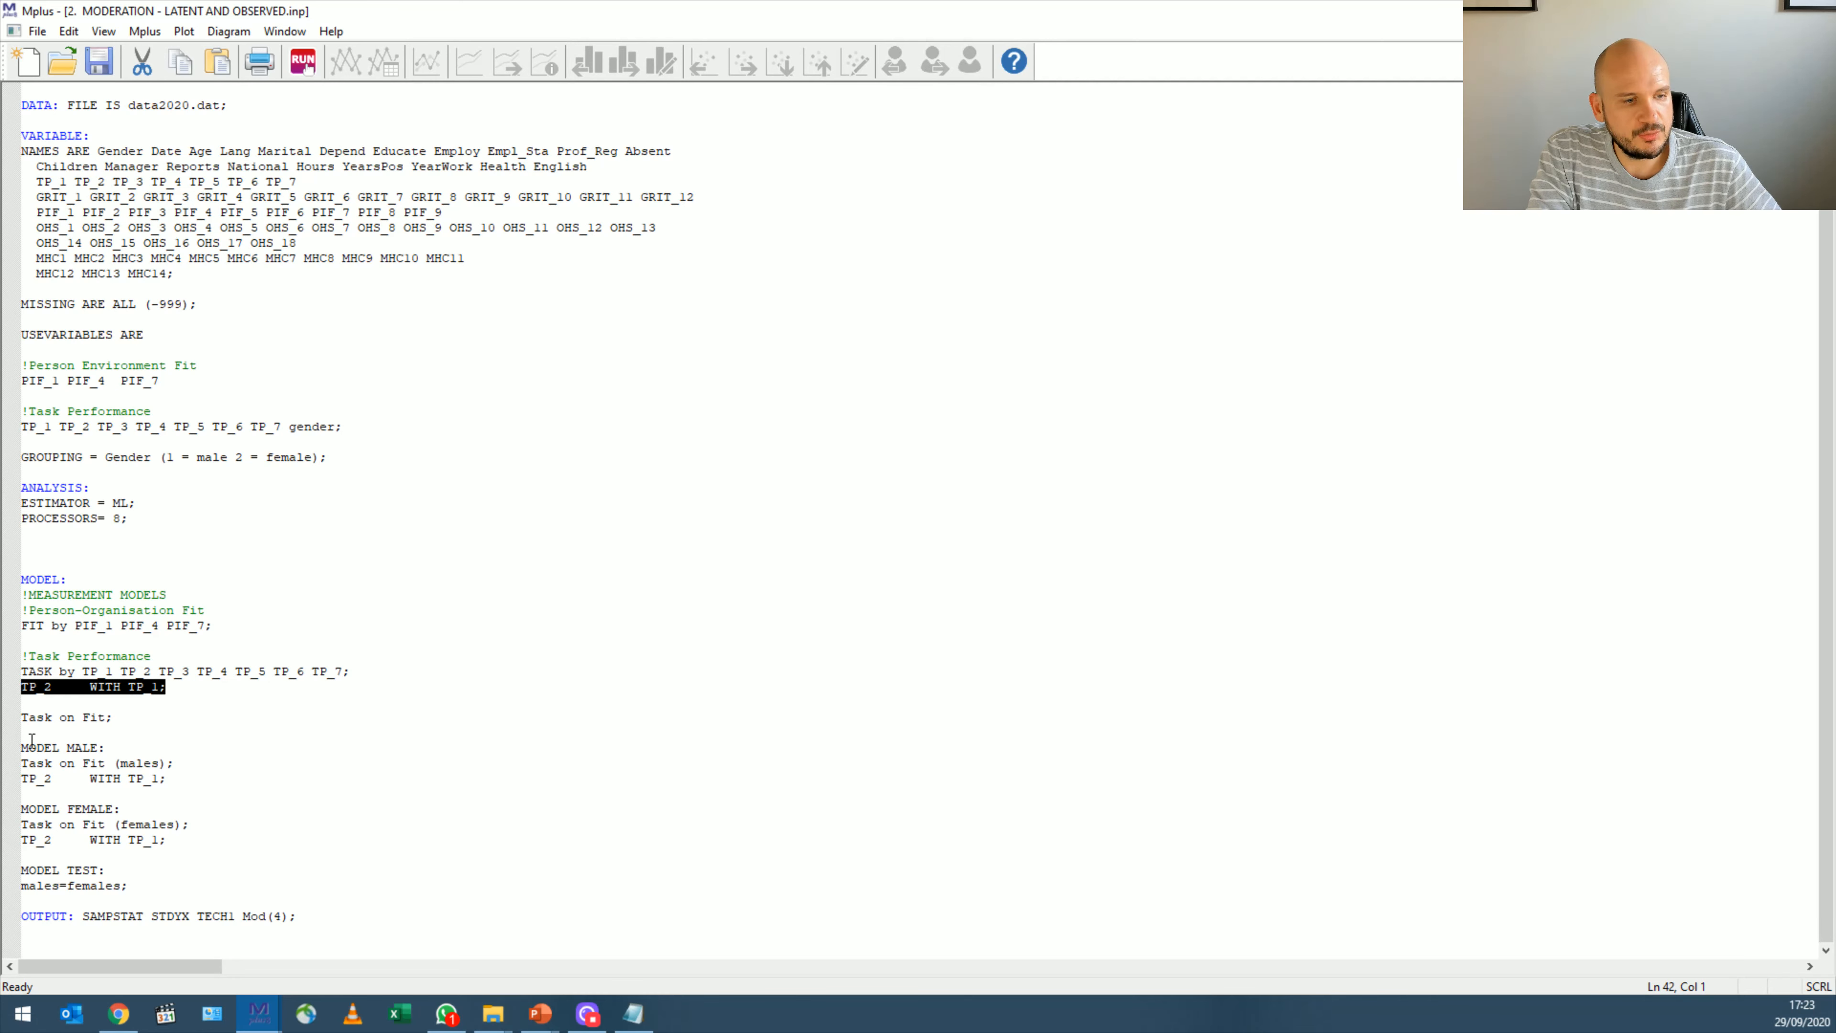
drag(22, 747, 114, 751)
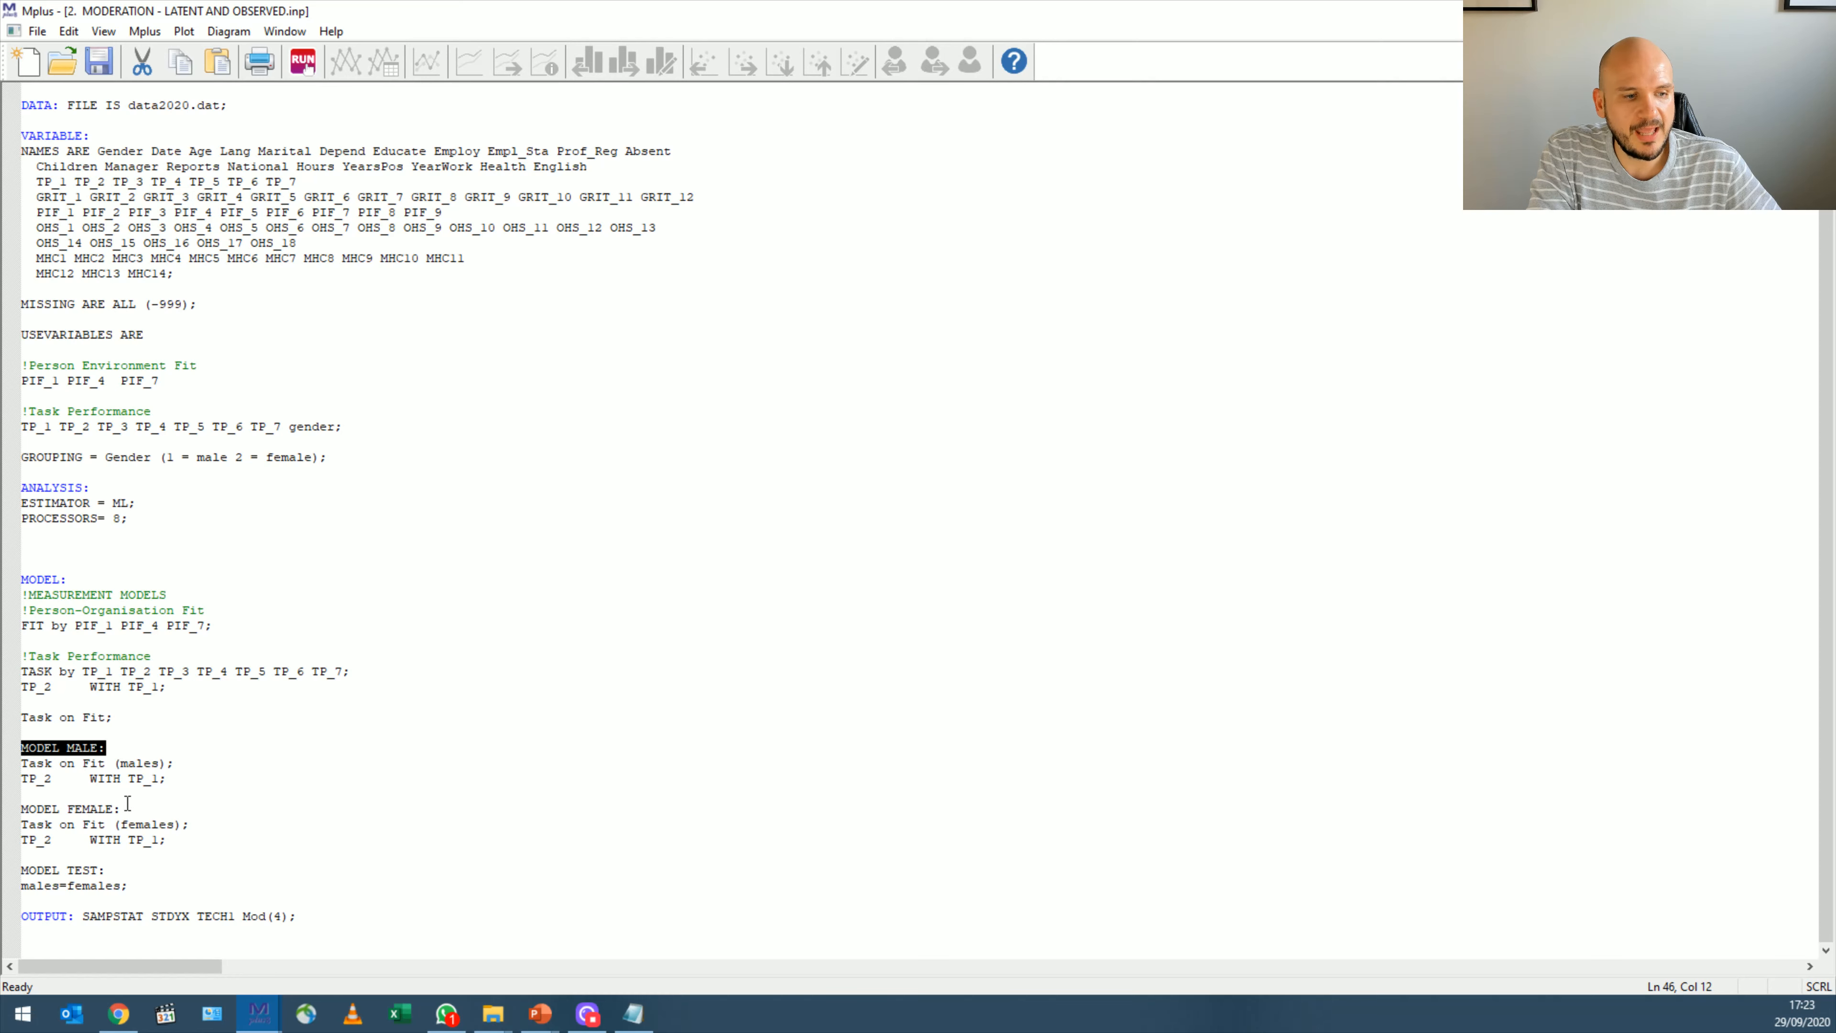
drag(120, 808, 15, 810)
drag(170, 685, 21, 686)
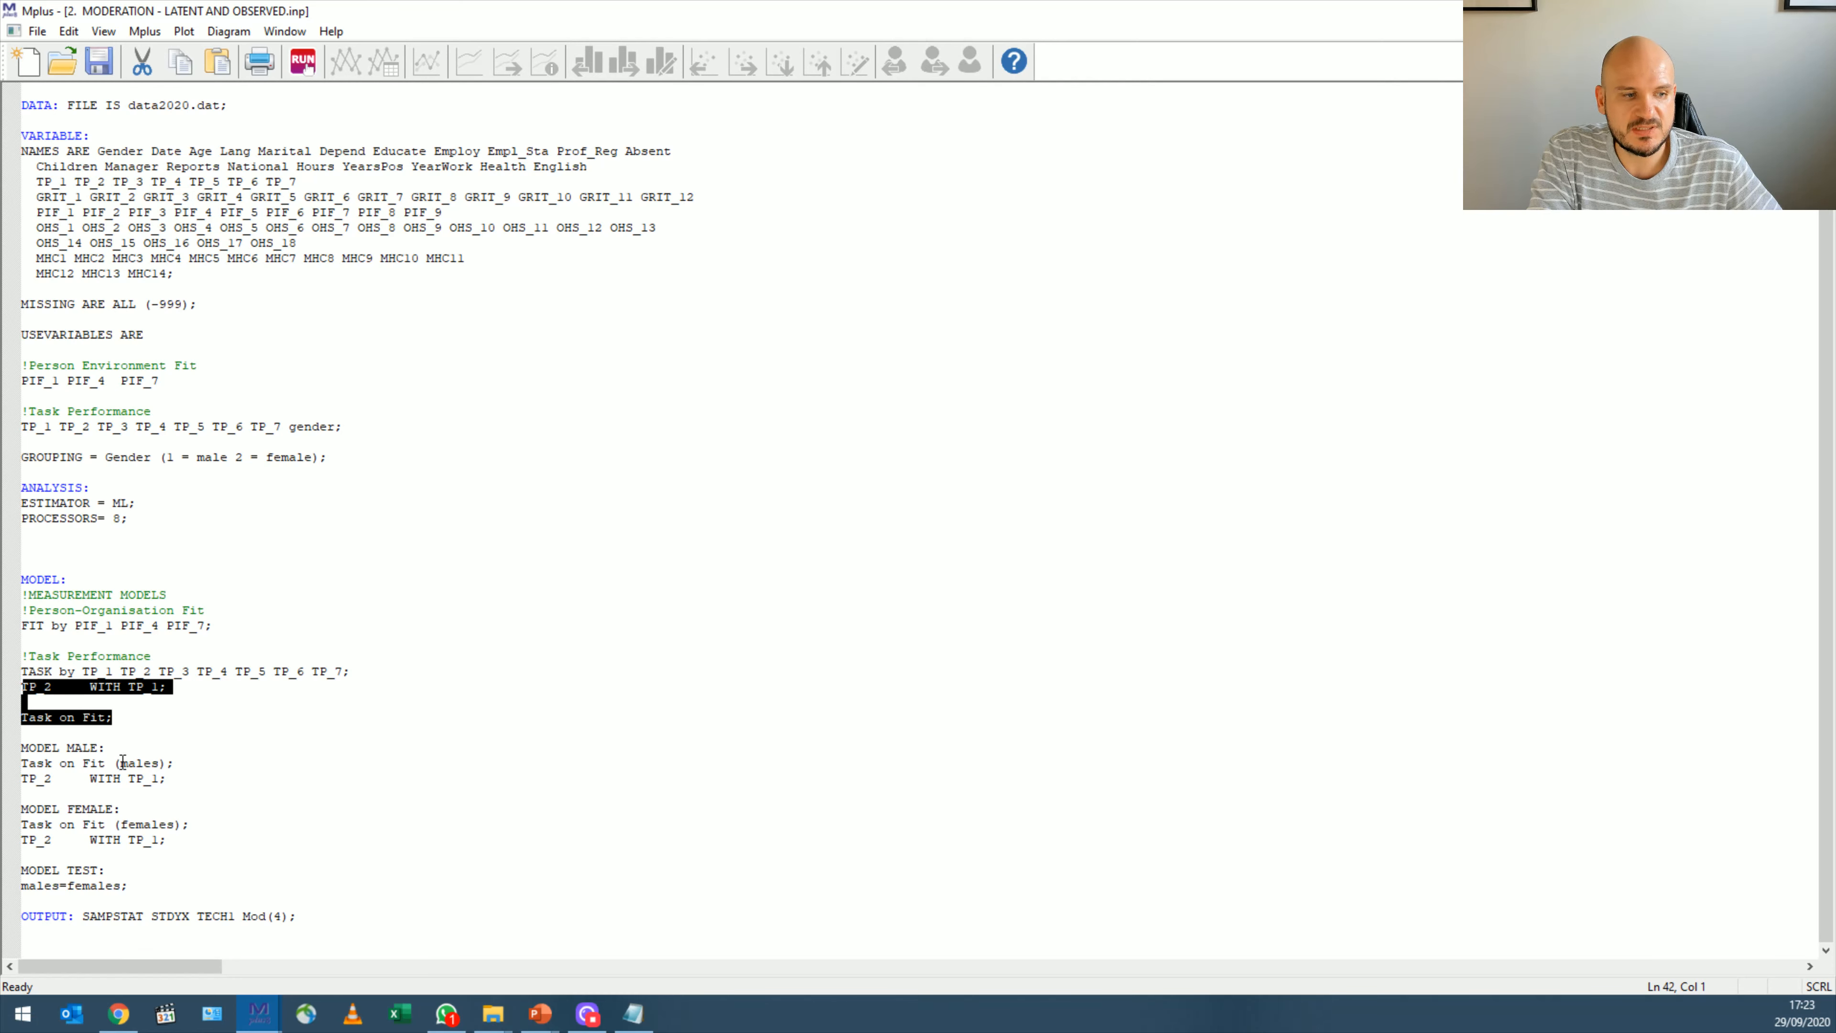
drag(119, 763, 163, 763)
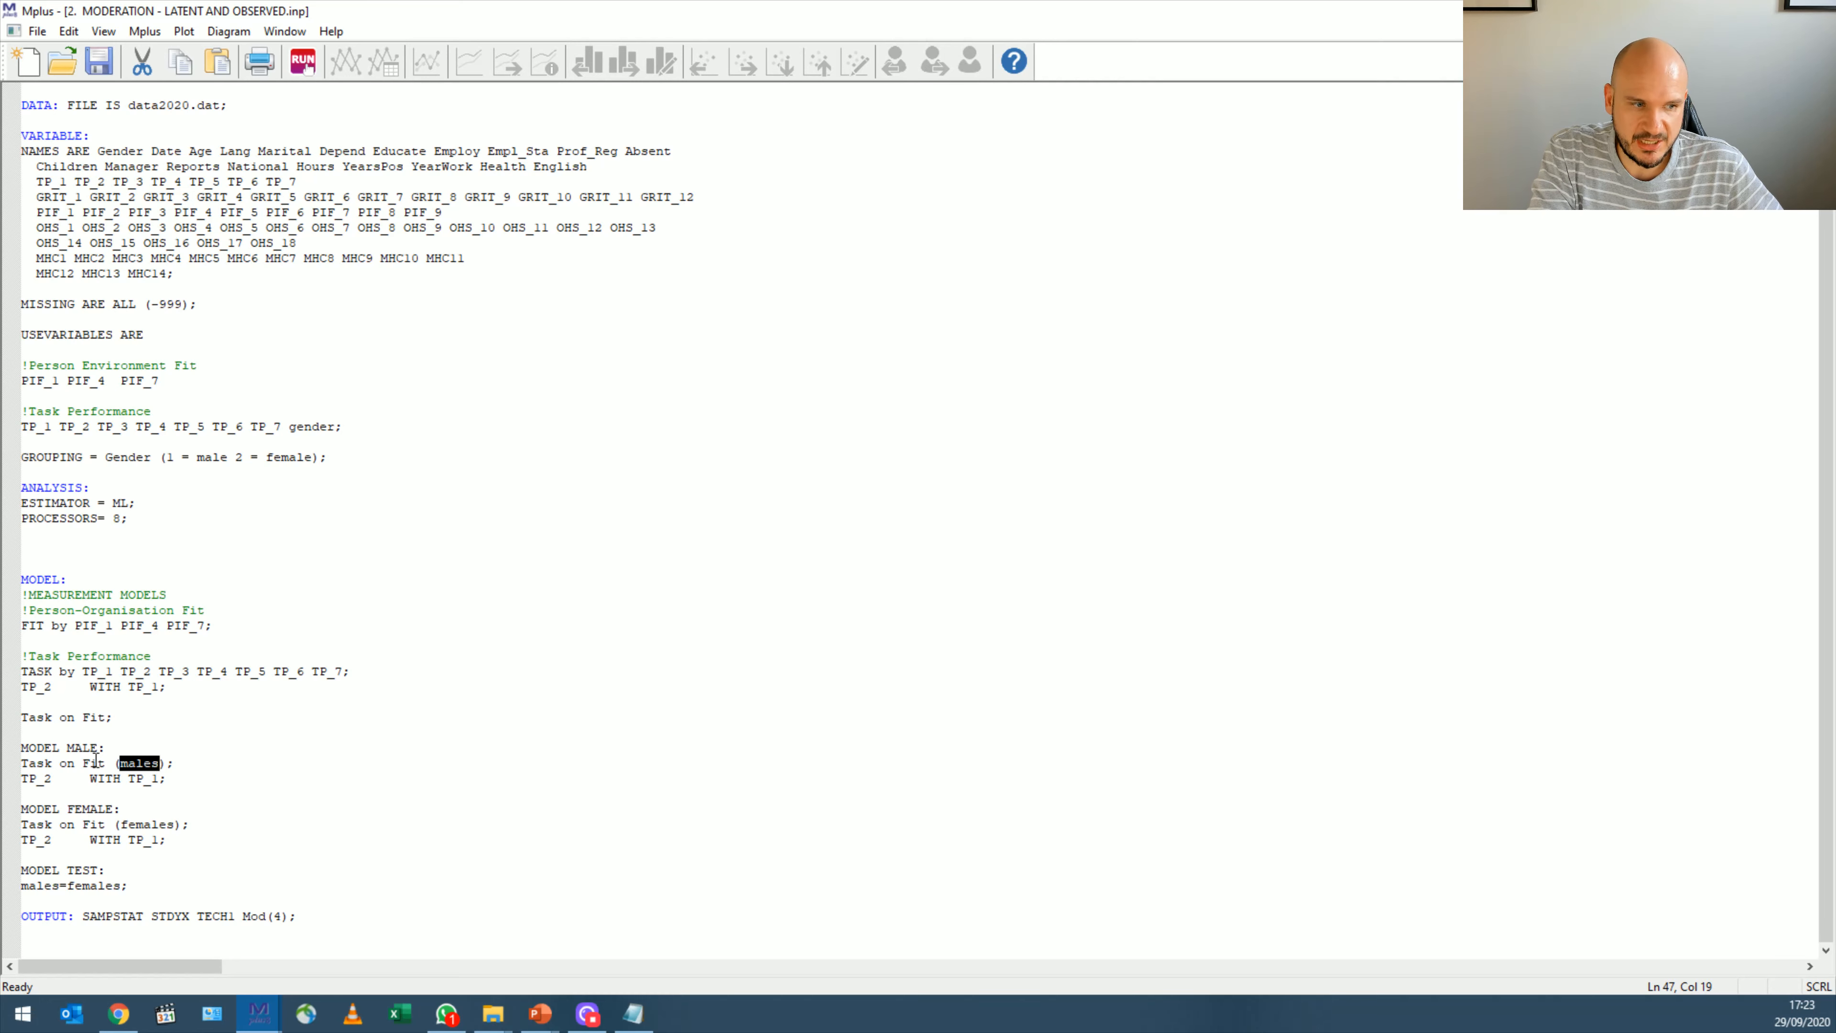
drag(139, 888, 21, 869)
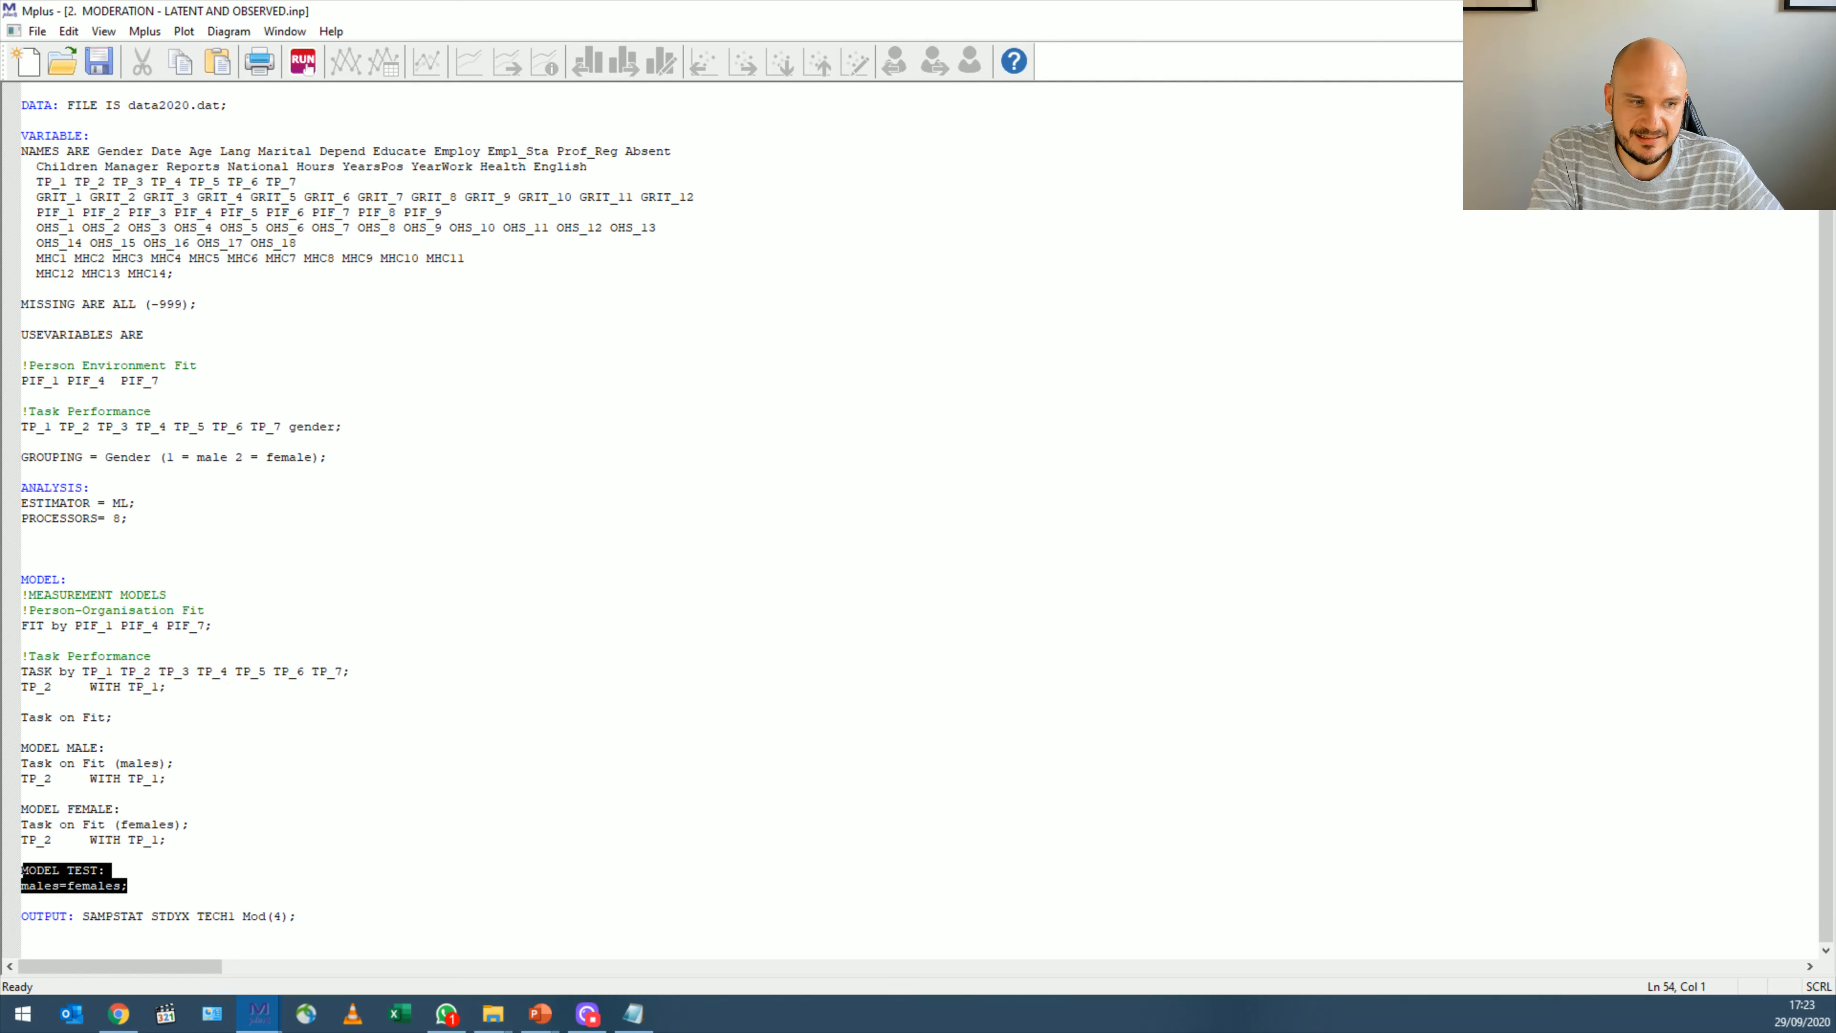
mouse_move(102, 1030)
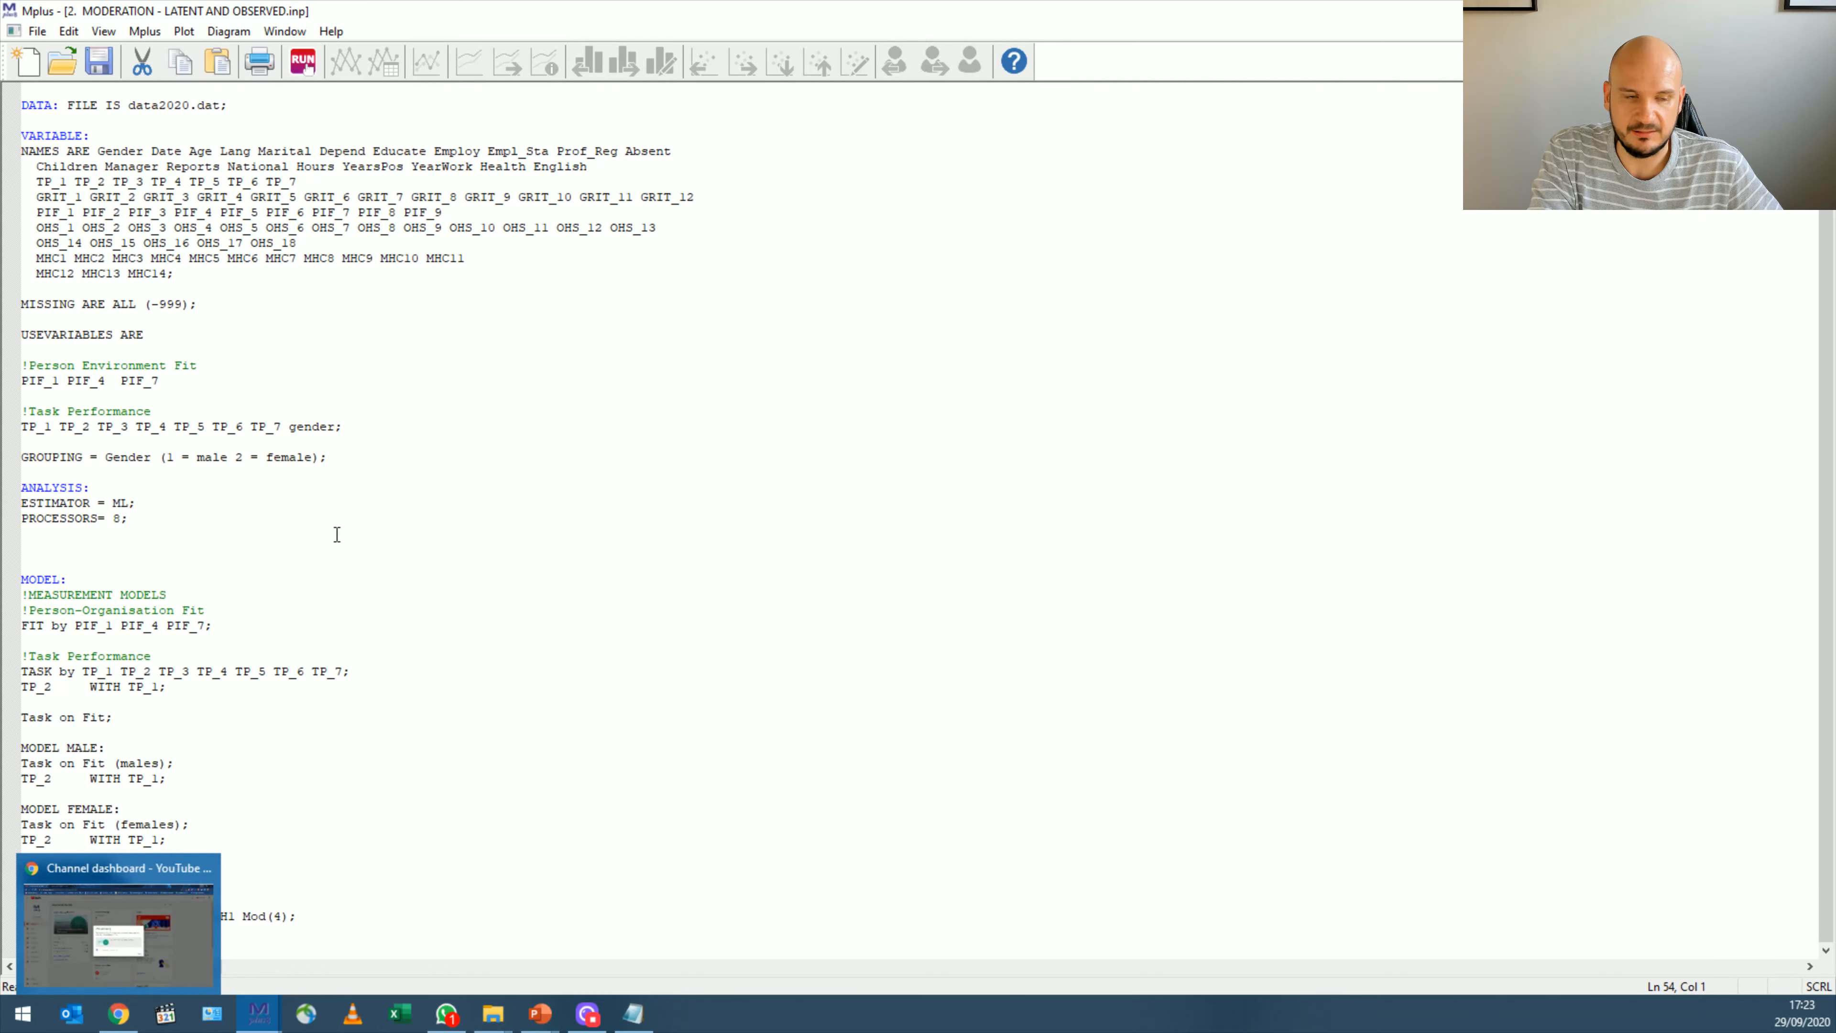
- Examine the MODEL FEMALE section with its (females) label and the MODEL TEST constraint males=females
drag(165, 839, 21, 808)
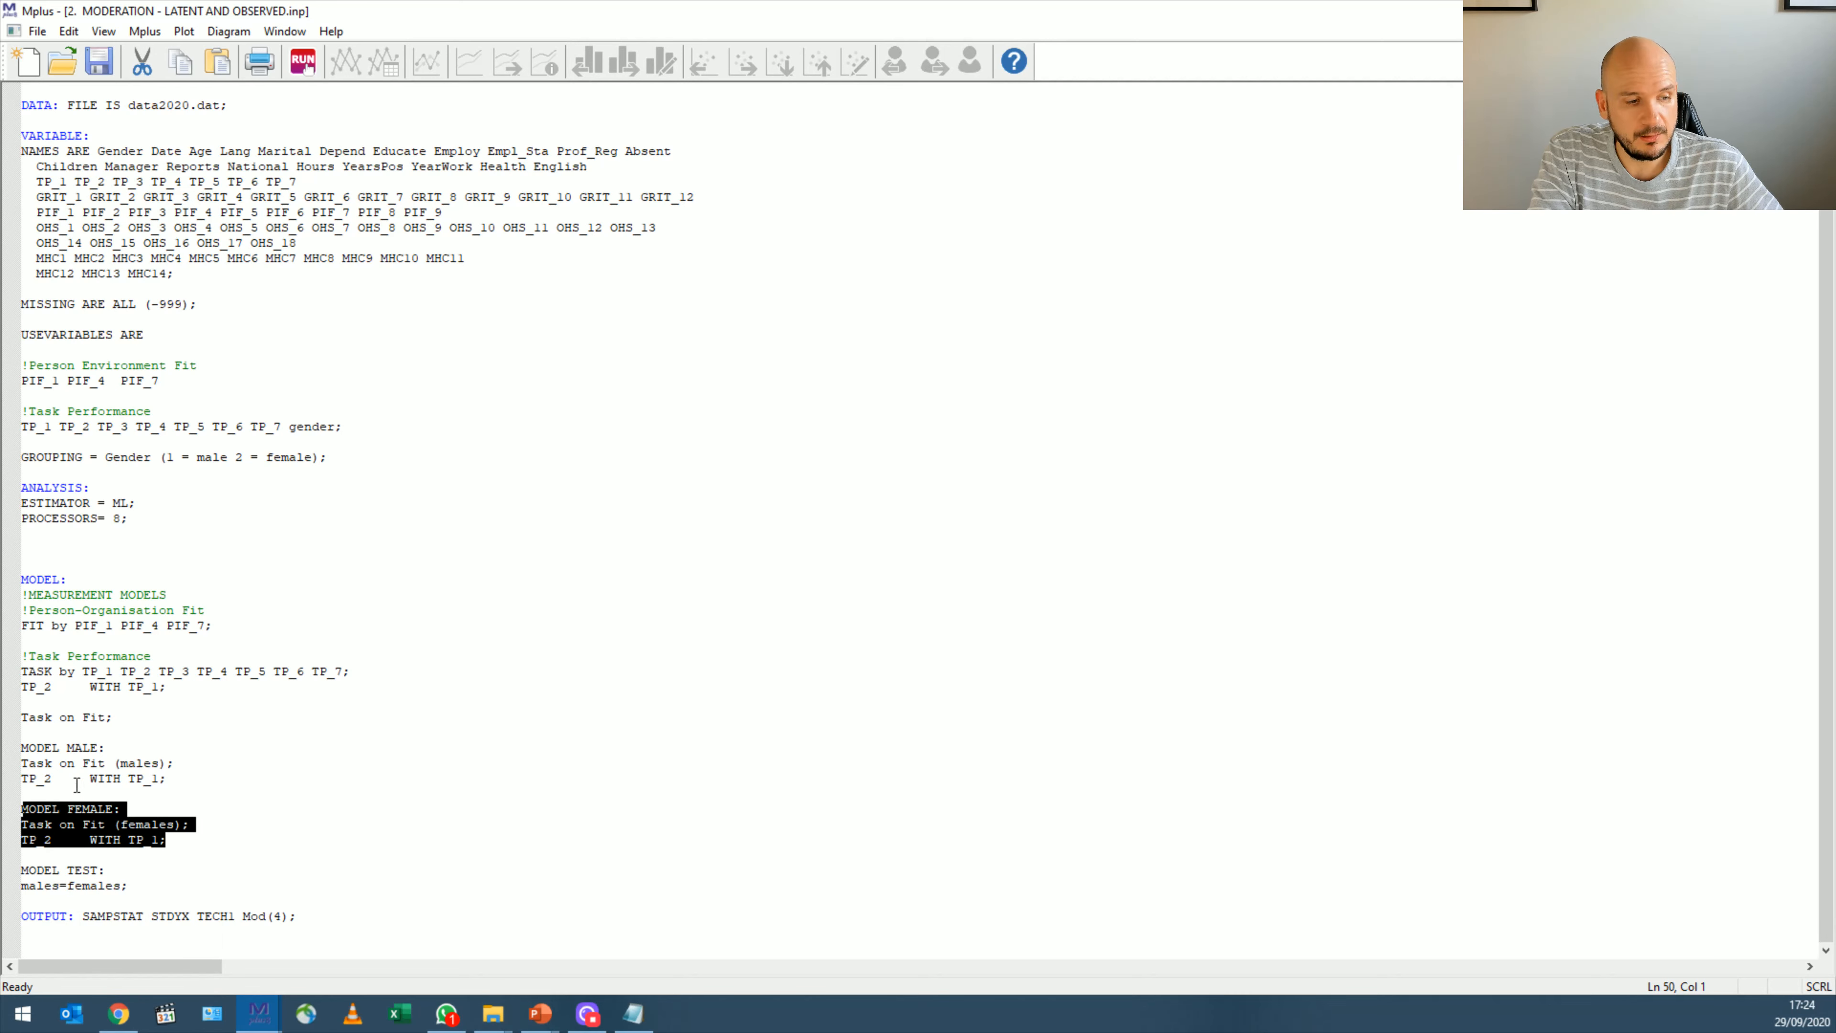
click(27, 824)
drag(121, 824, 160, 824)
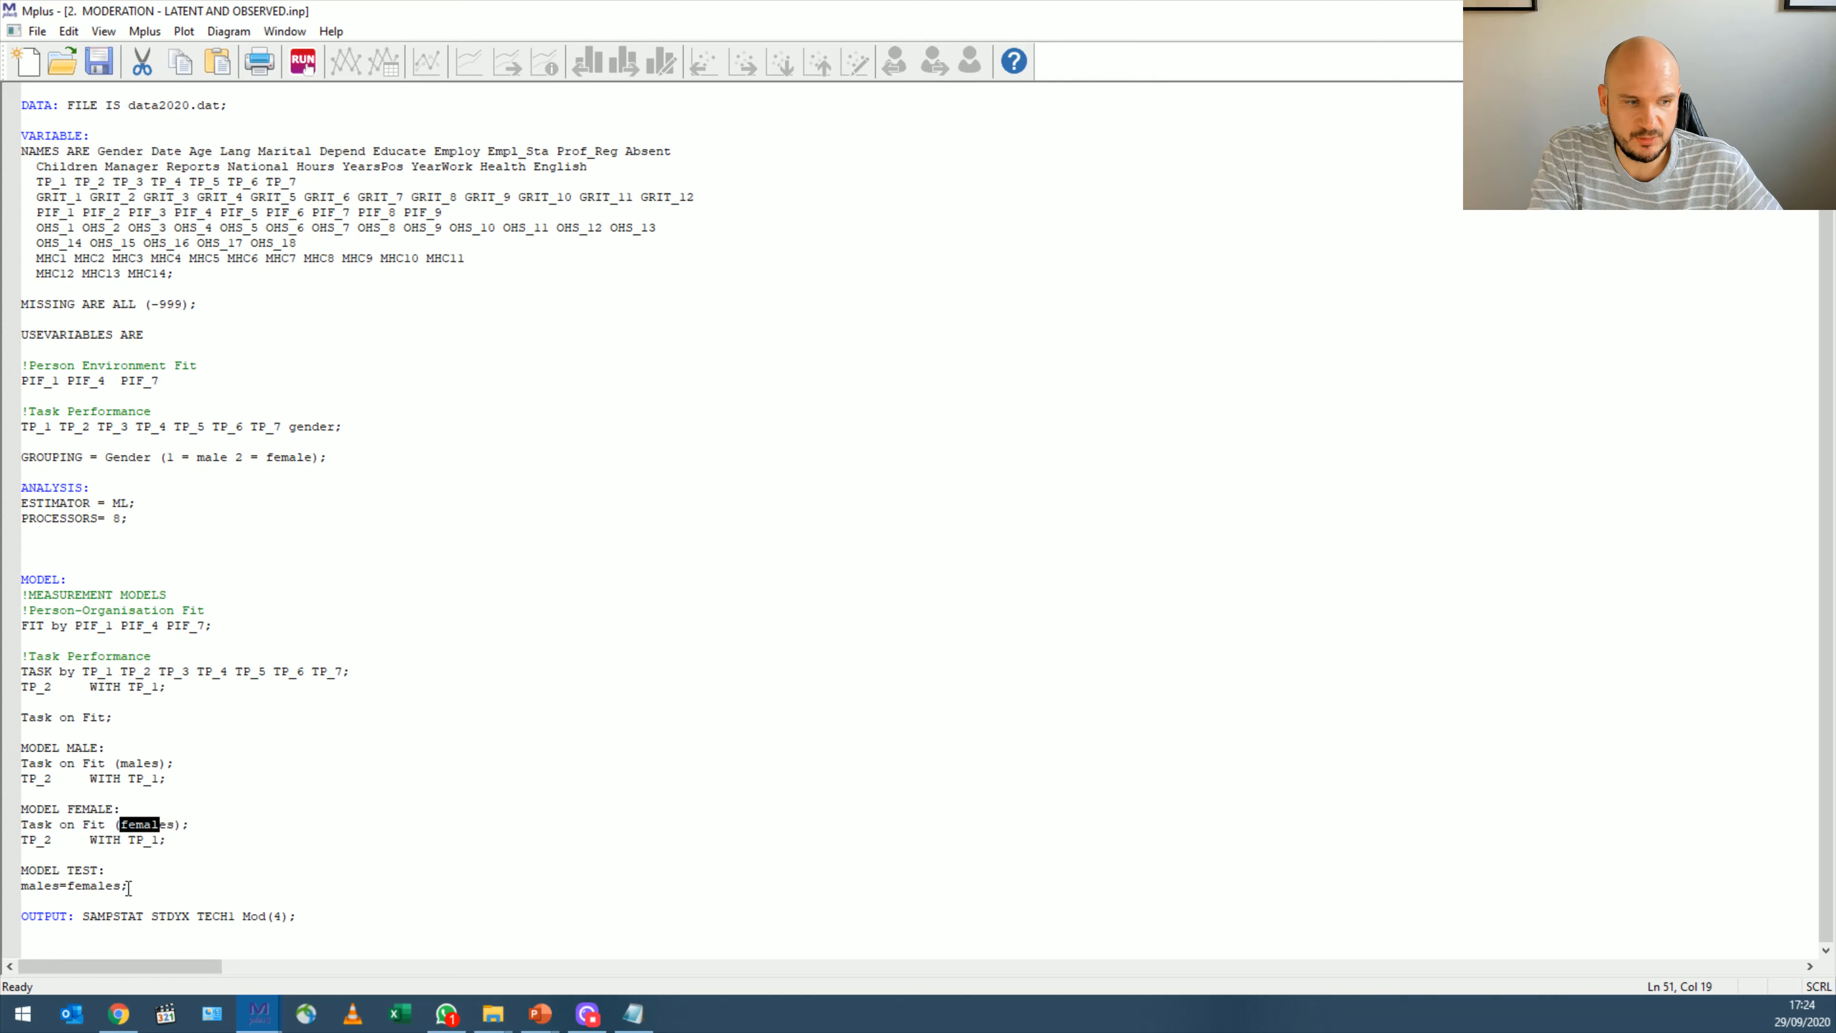
drag(120, 870, 11, 861)
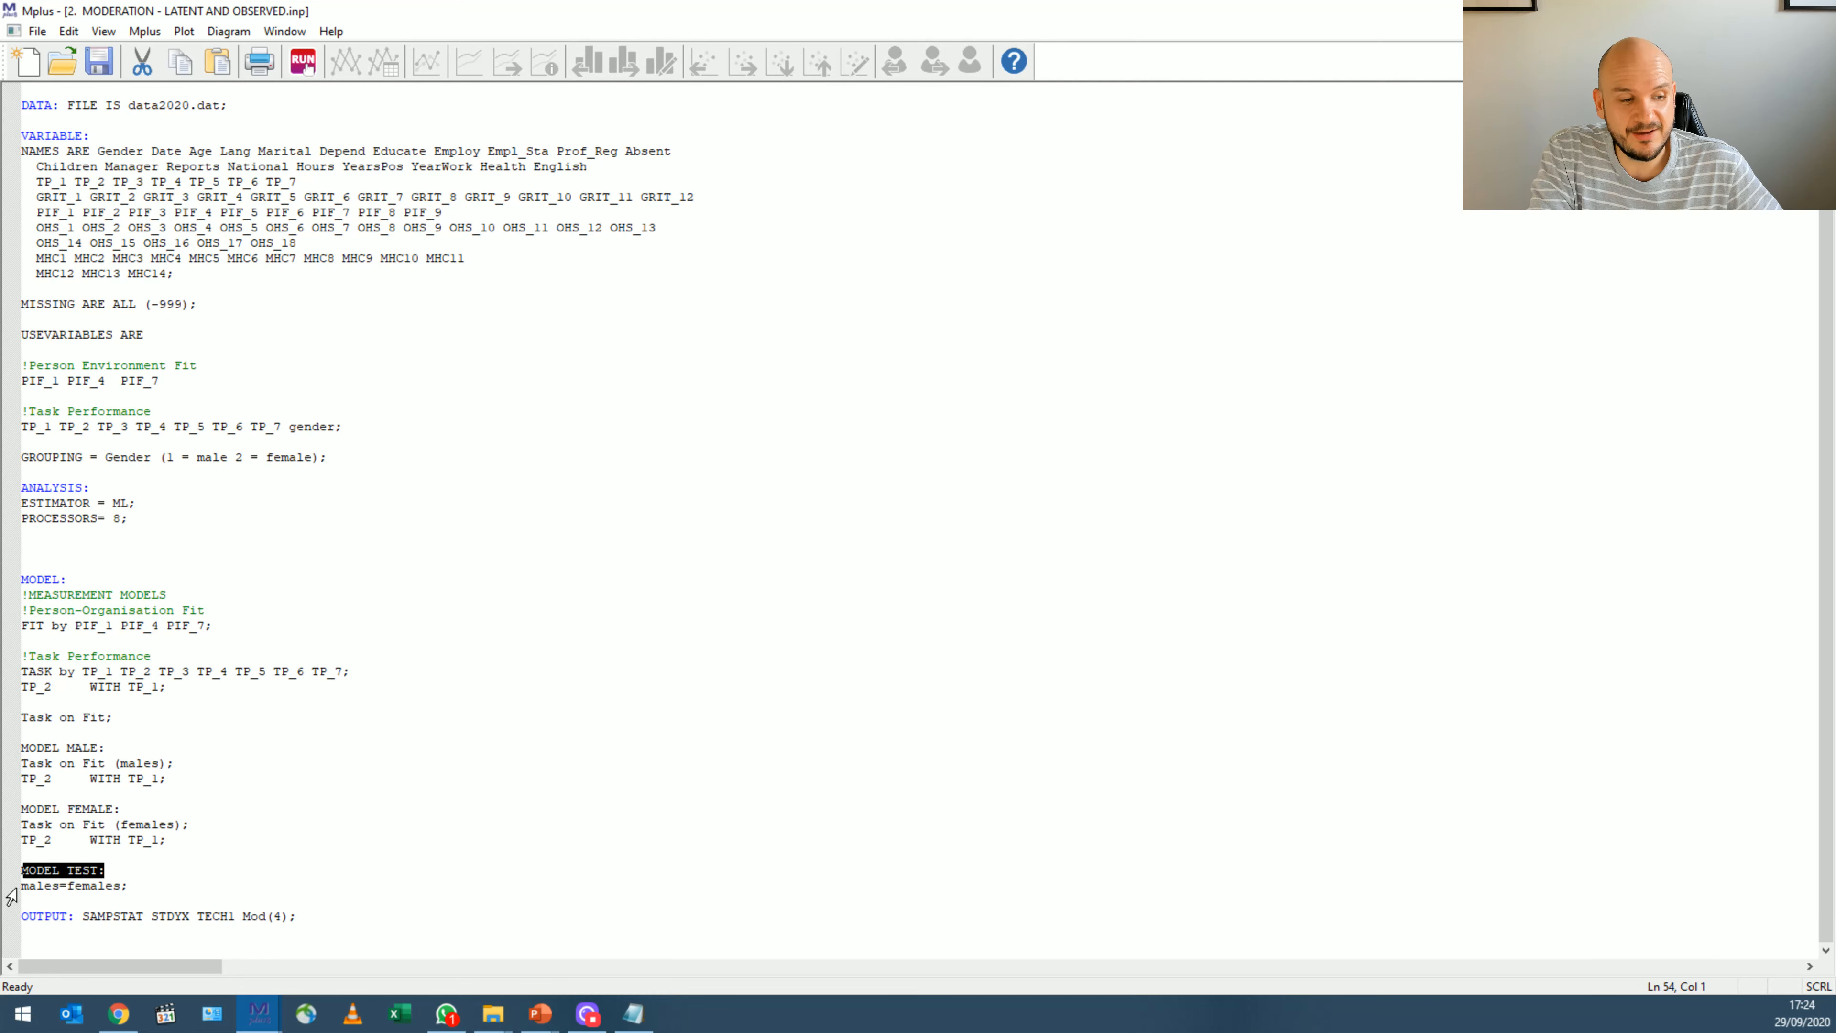
drag(36, 884, 106, 885)
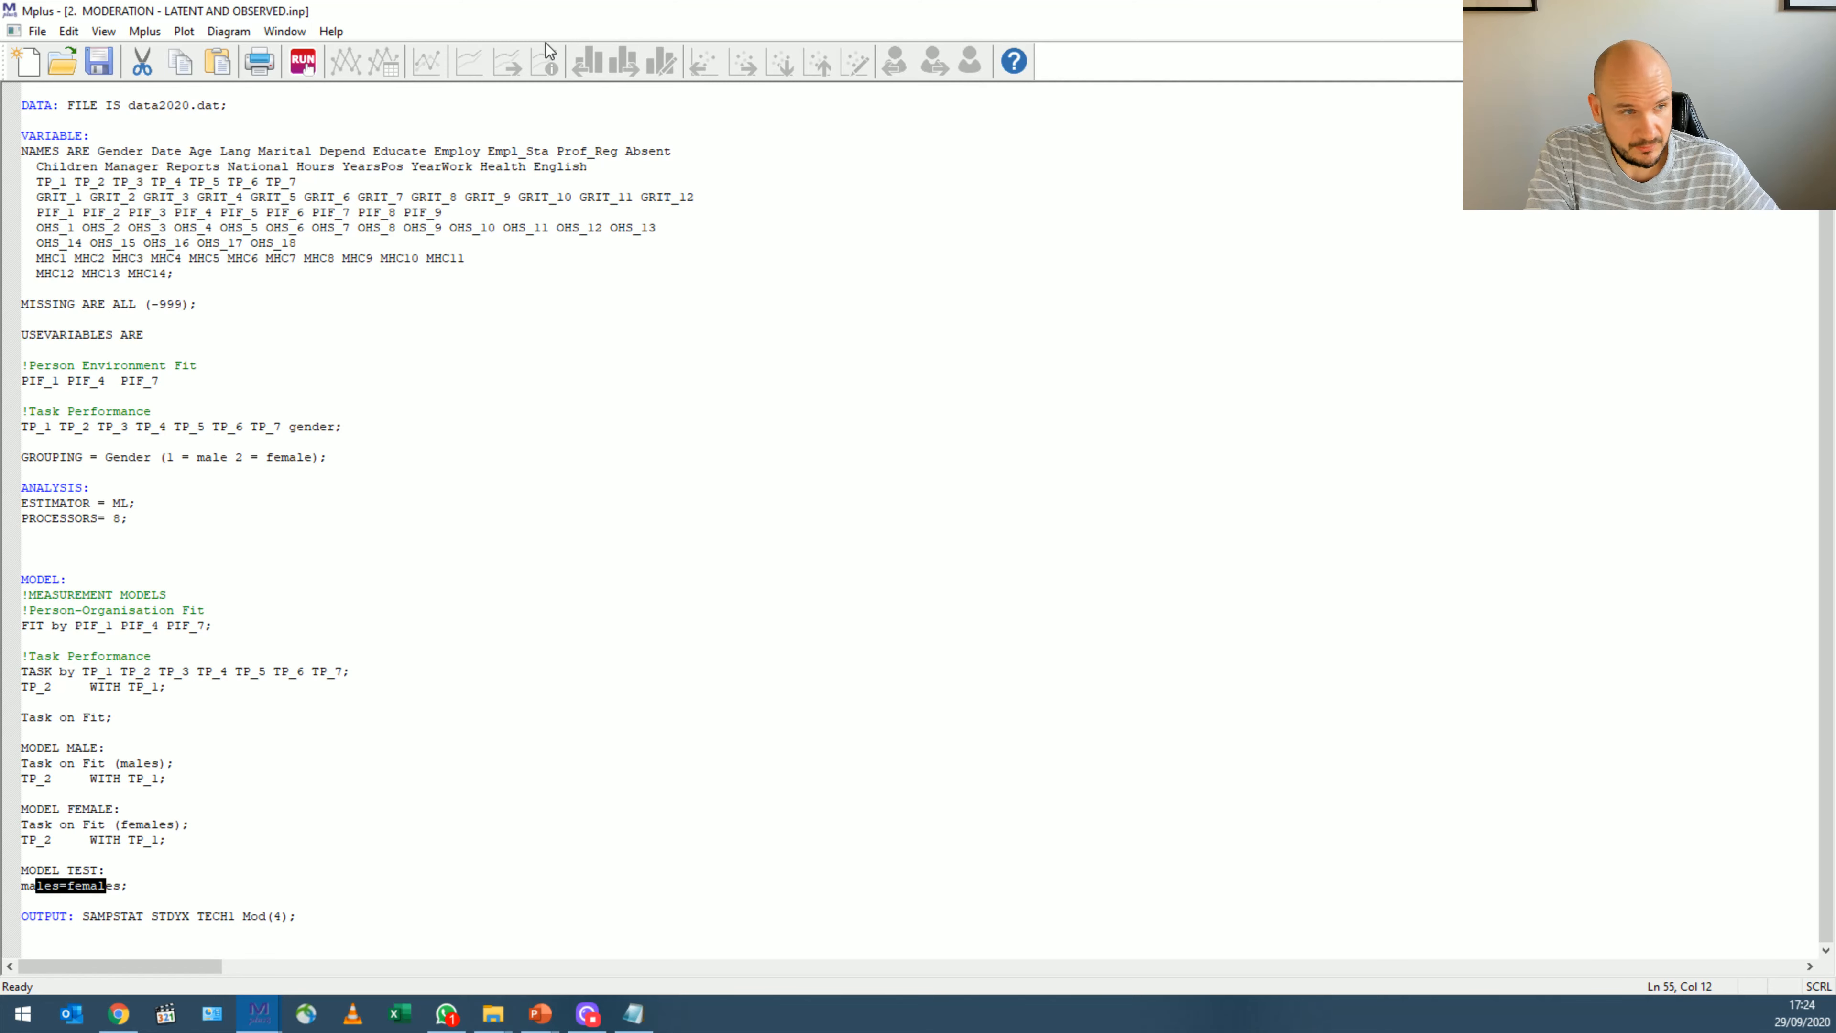
click(148, 882)
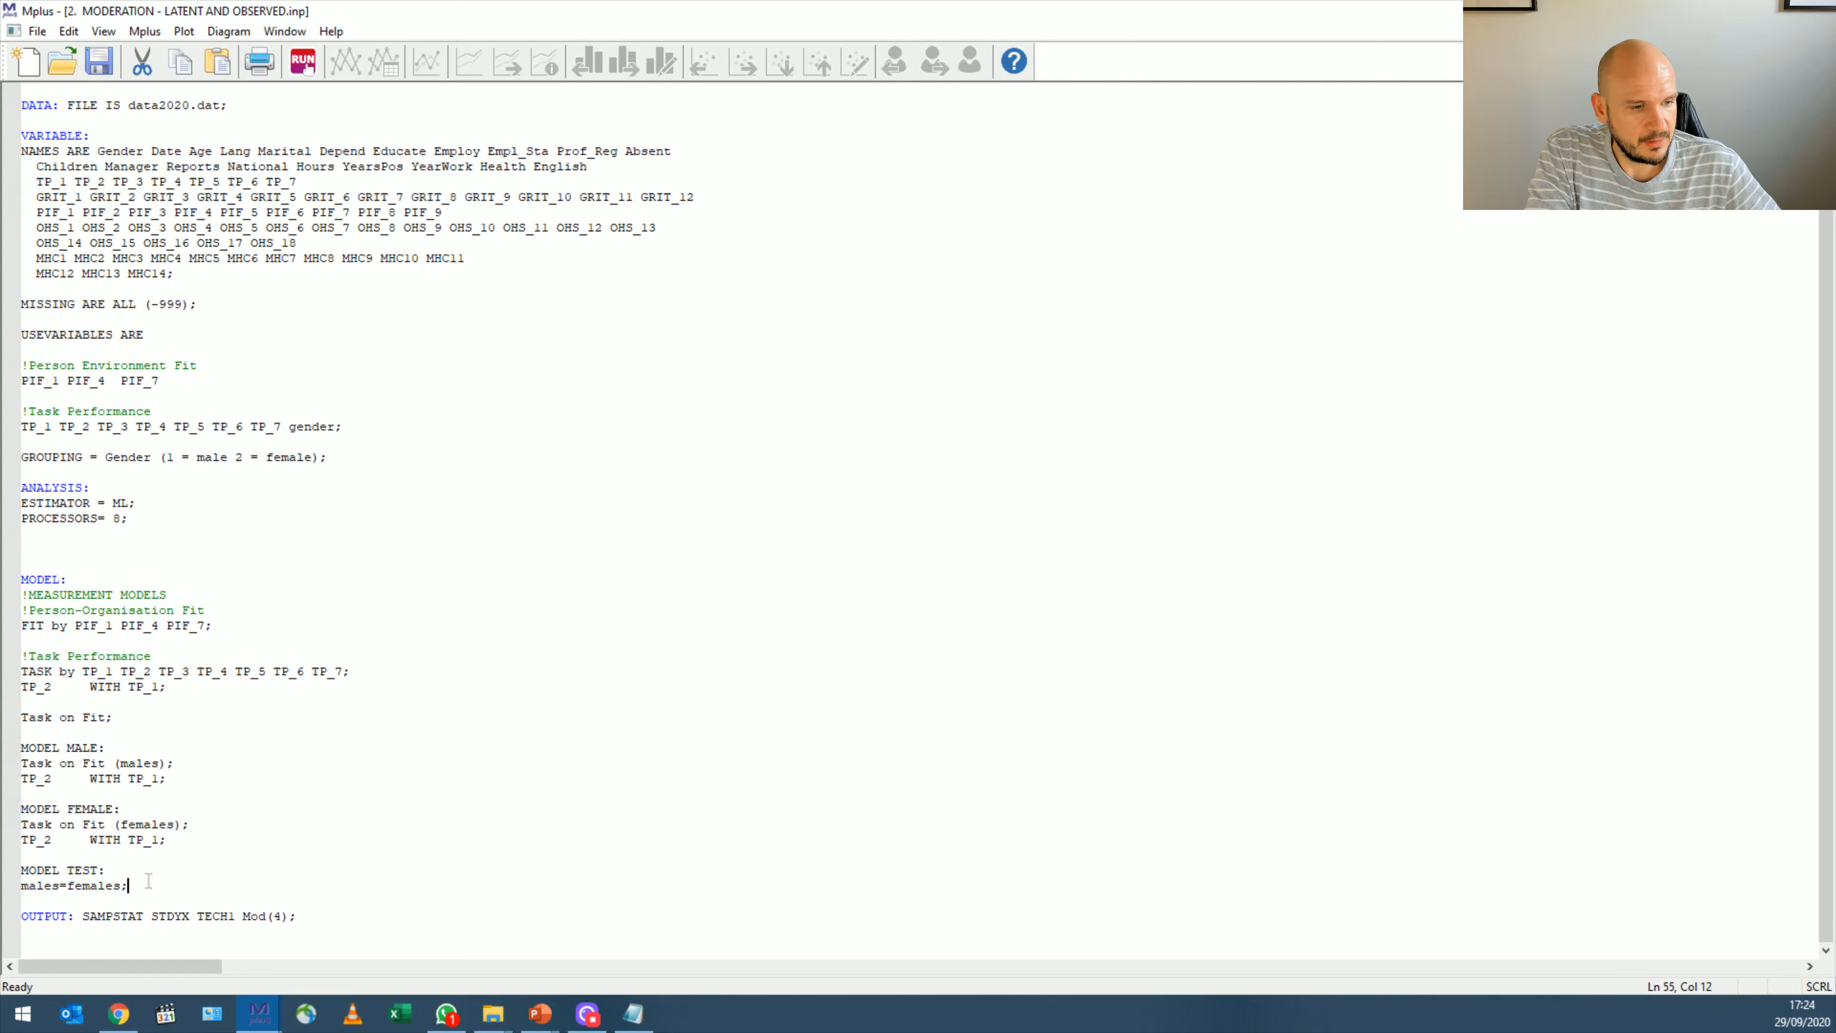
- Run the multigroup moderation model and check the warning section of the output
click(315, 65)
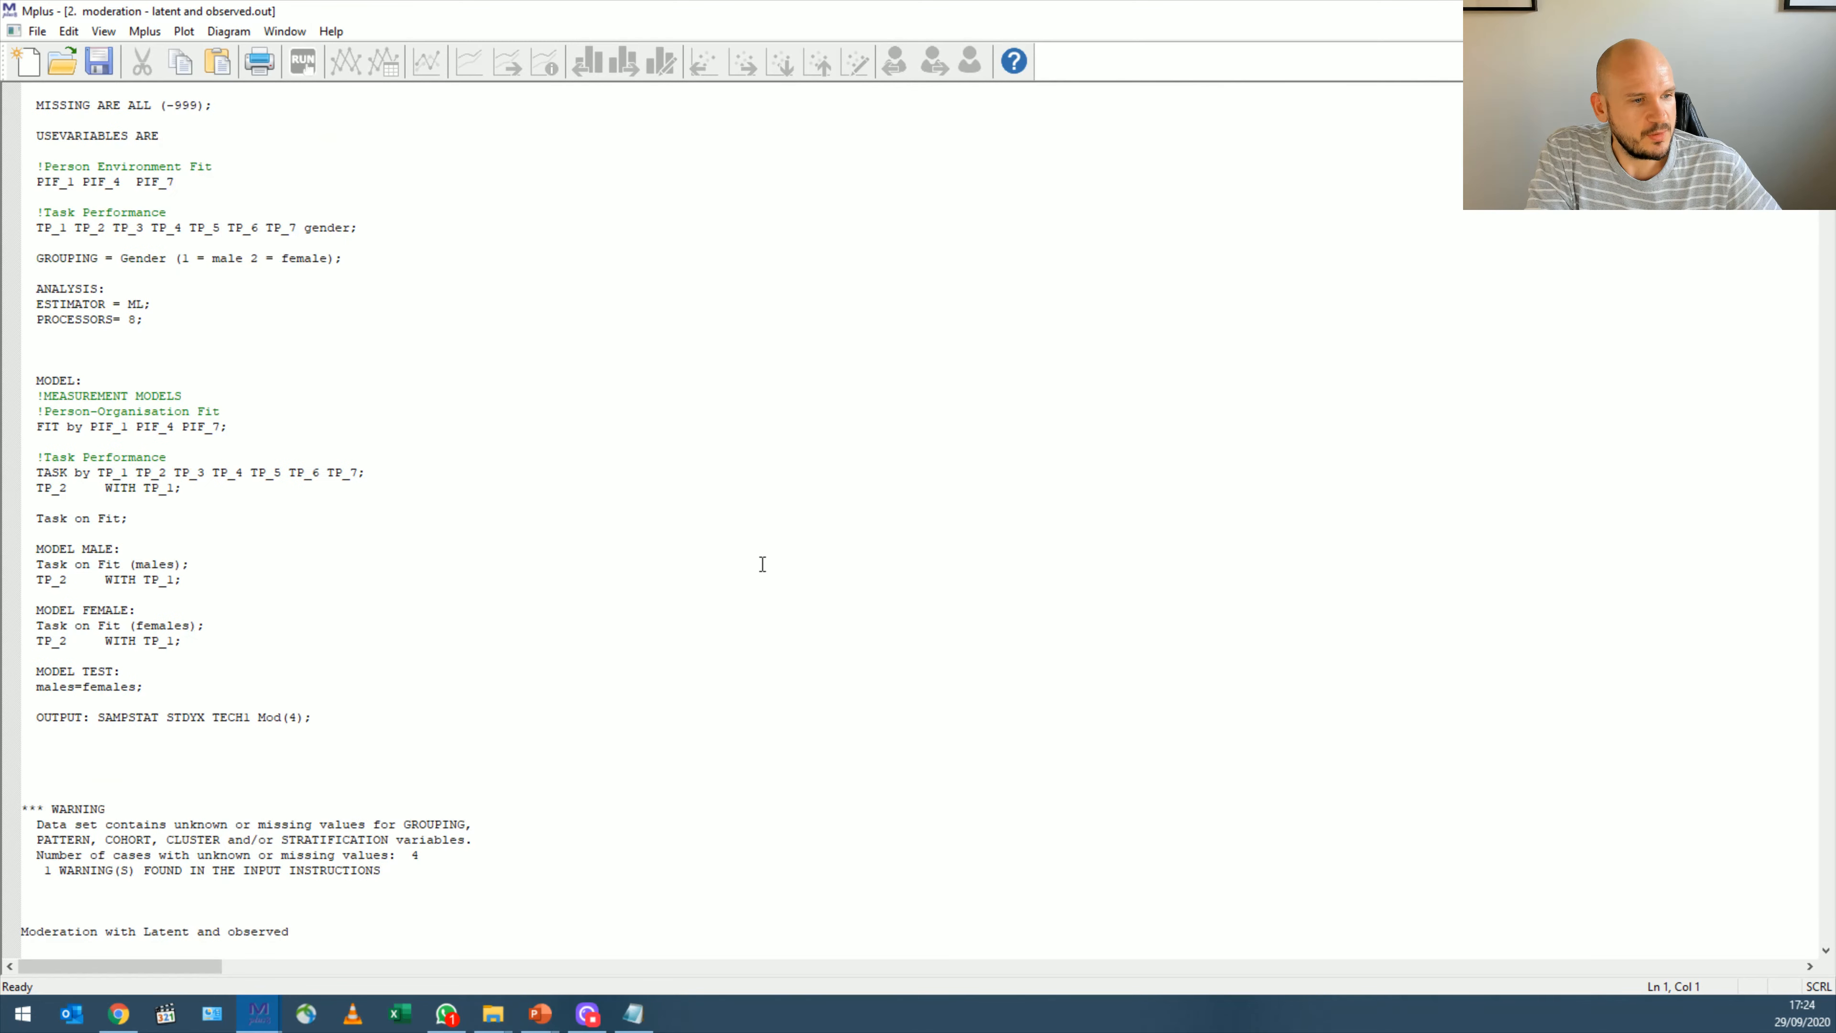
scroll(385, 645, down, 7)
drag(456, 537, 21, 505)
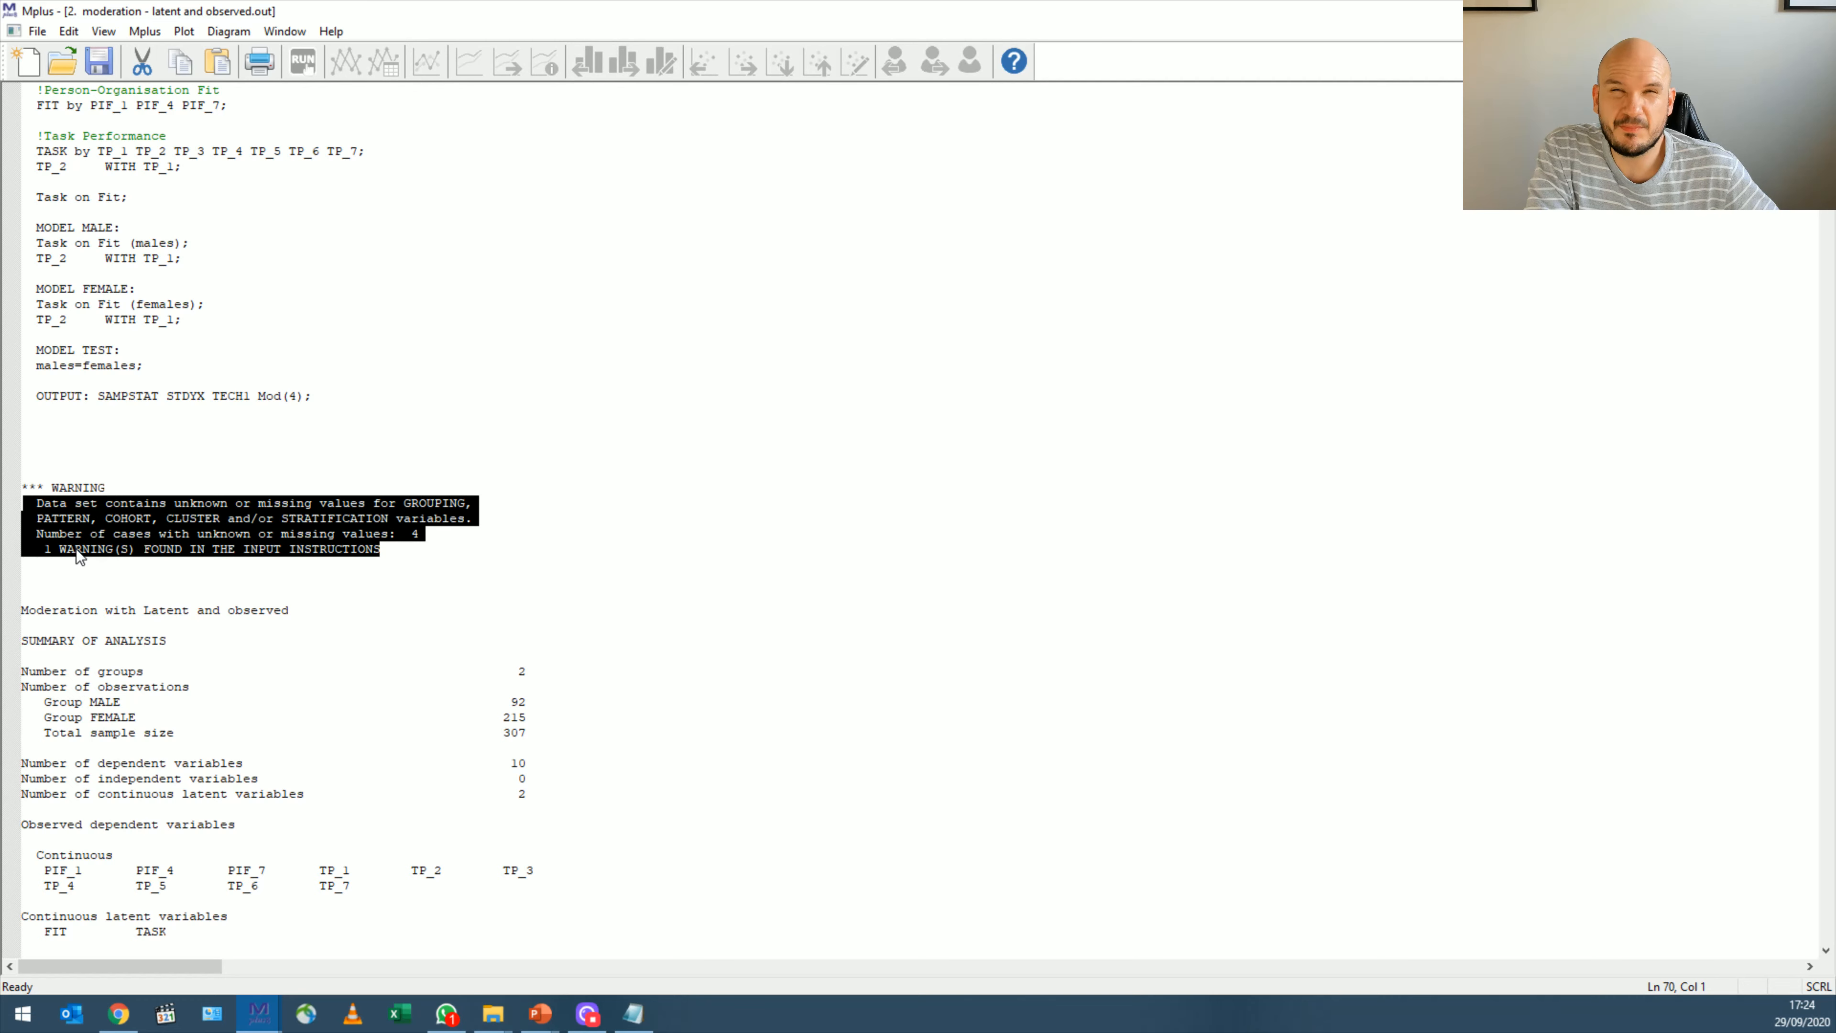
click(423, 539)
- Examine MODEL FIT INFORMATION, covering CFI/TLI, SRMR, RMSEA, the overall chi-square and each gender group's chi-square contribution
scroll(440, 624, down, 20)
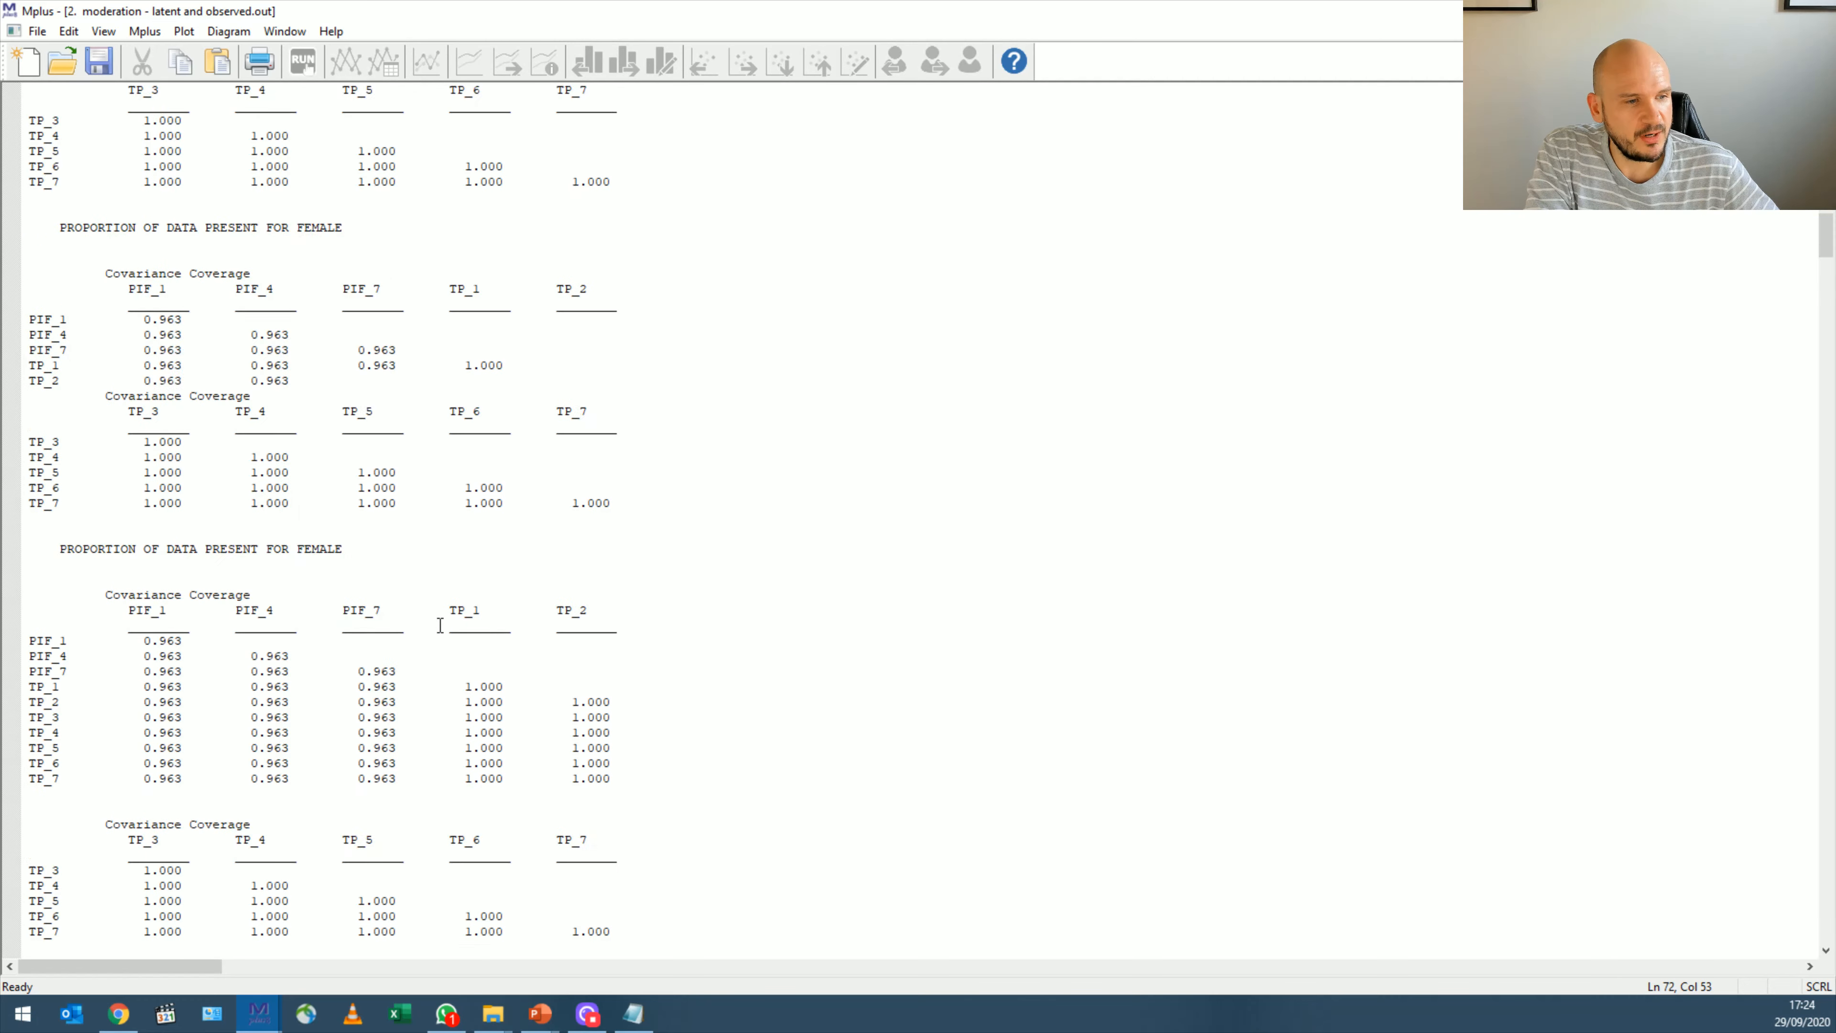
scroll(440, 625, down, 20)
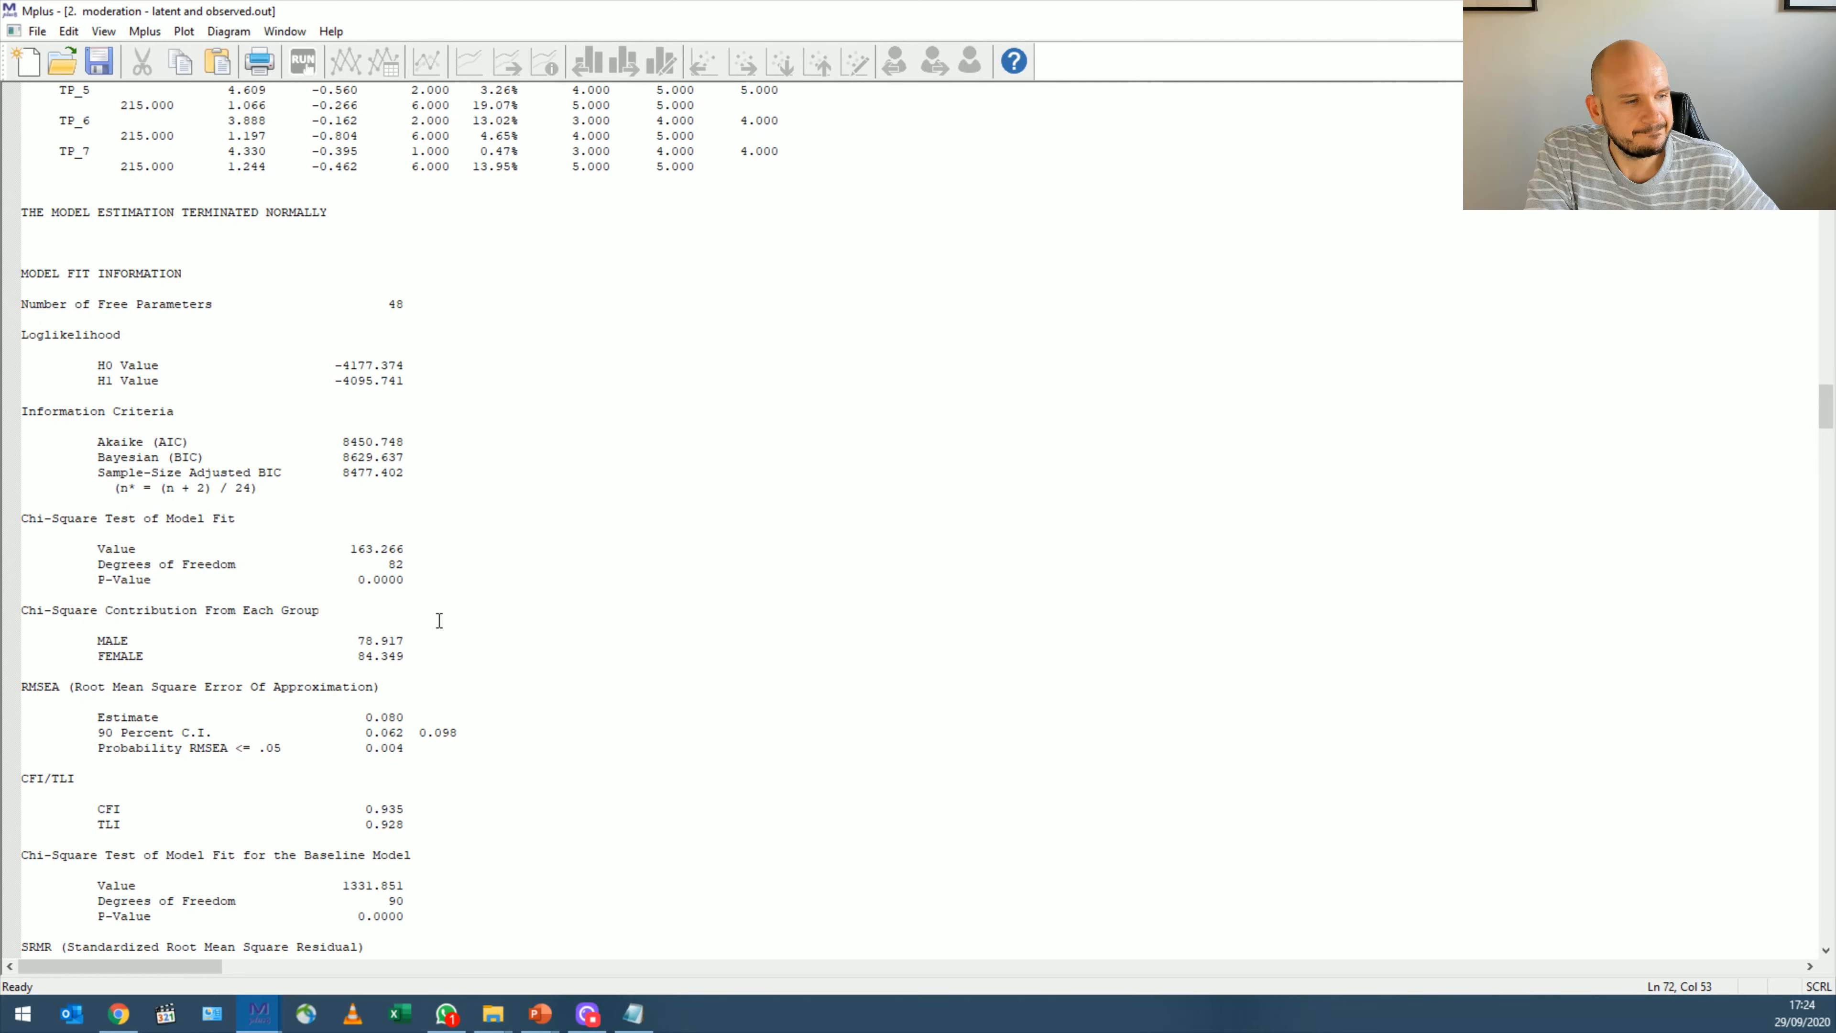
scroll(438, 619, down, 2)
drag(423, 732, 349, 716)
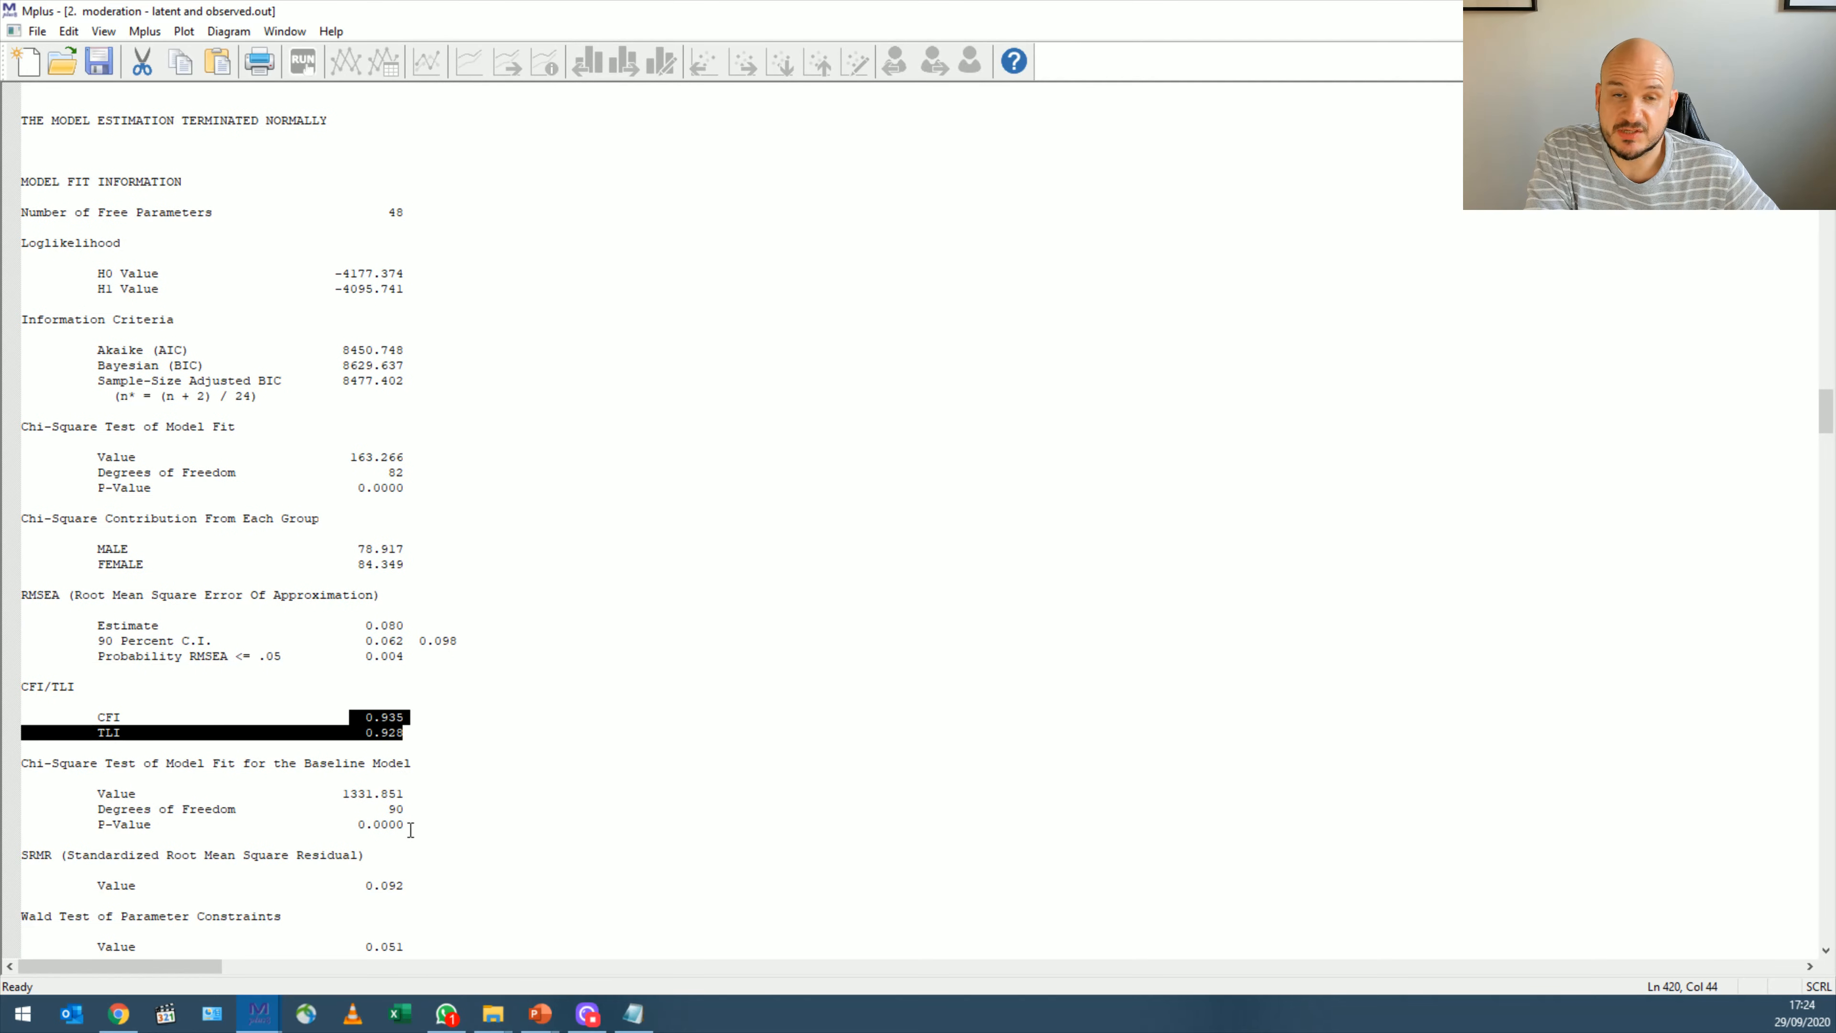
scroll(410, 829, down, 1)
drag(411, 839, 371, 840)
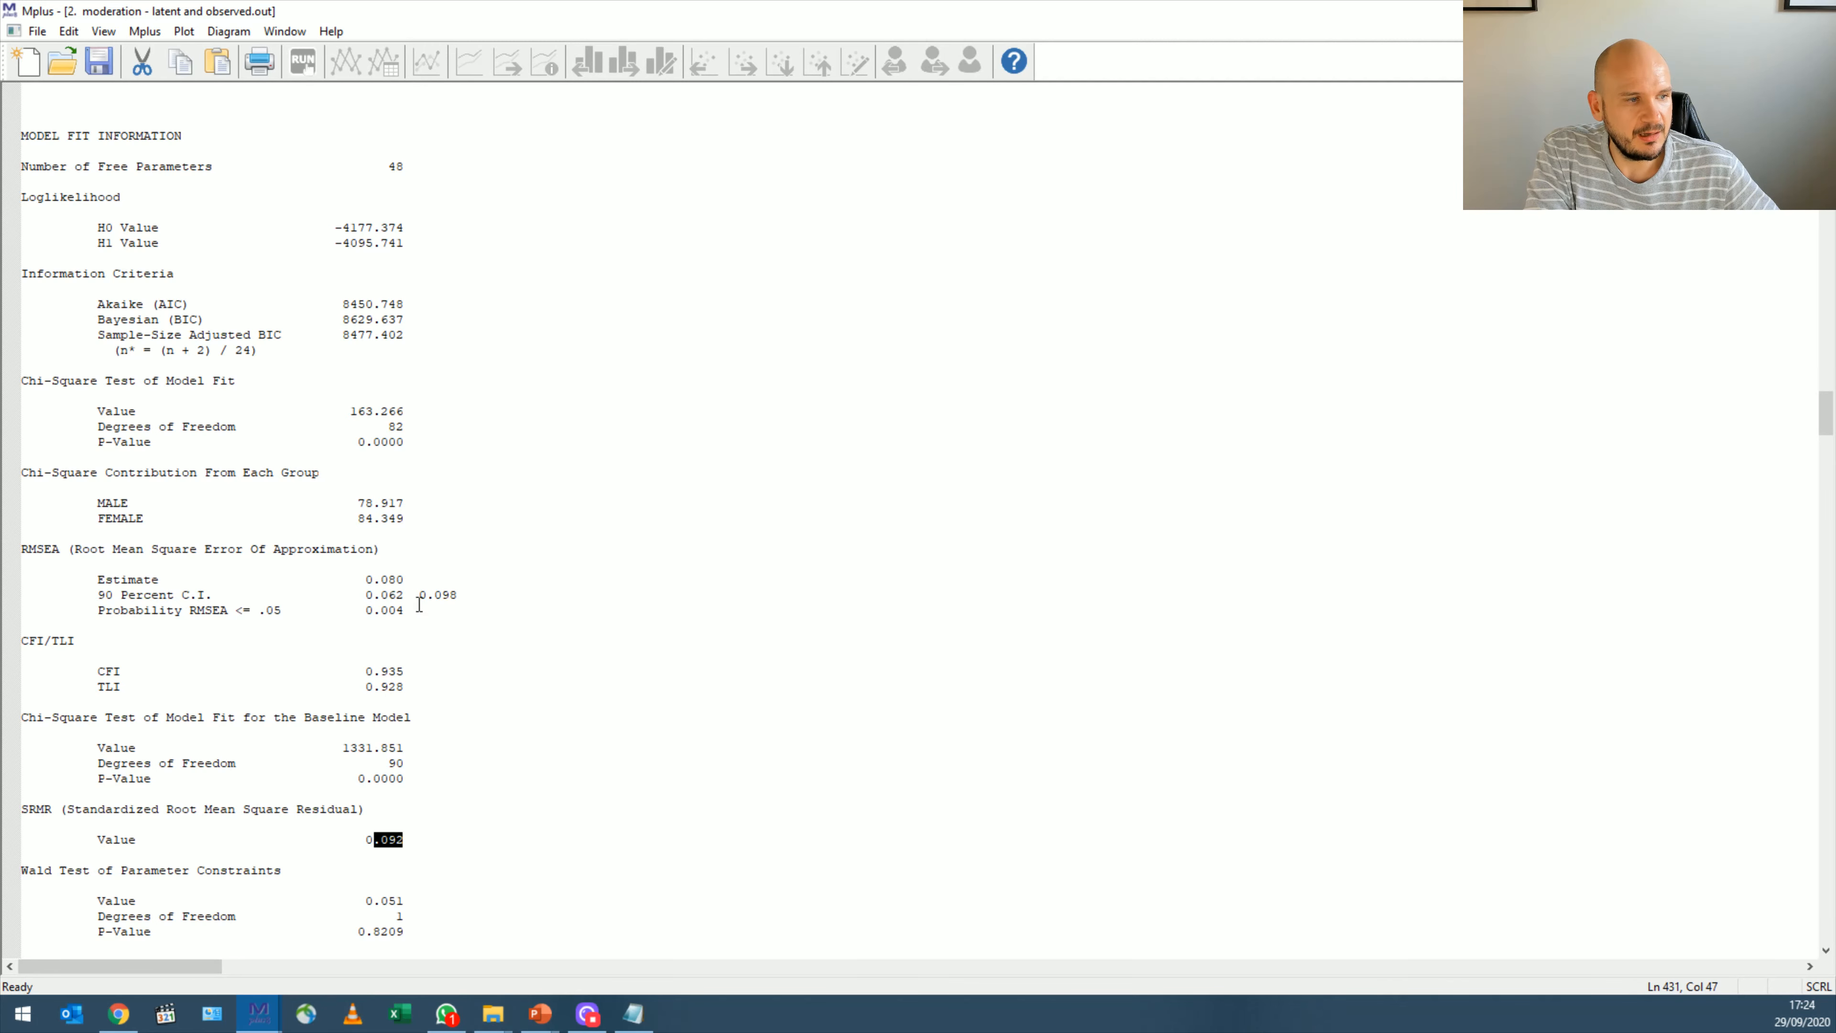
drag(405, 609, 335, 611)
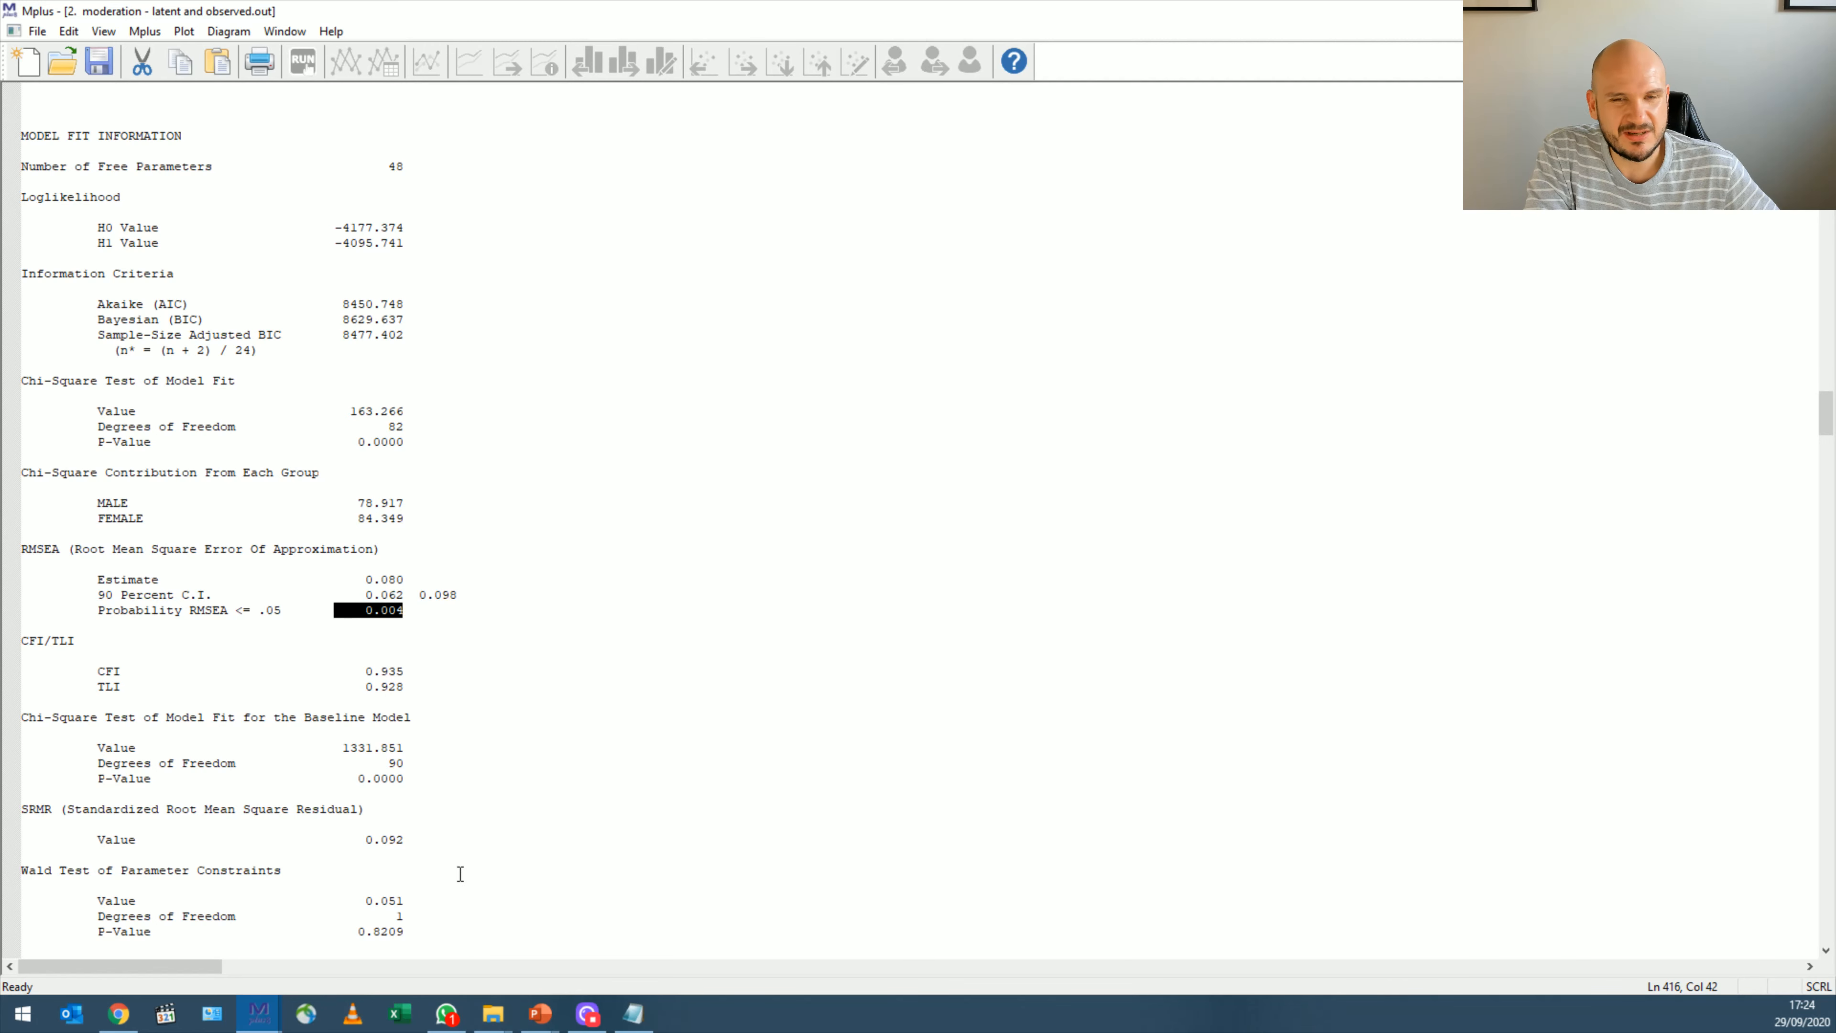
click(395, 598)
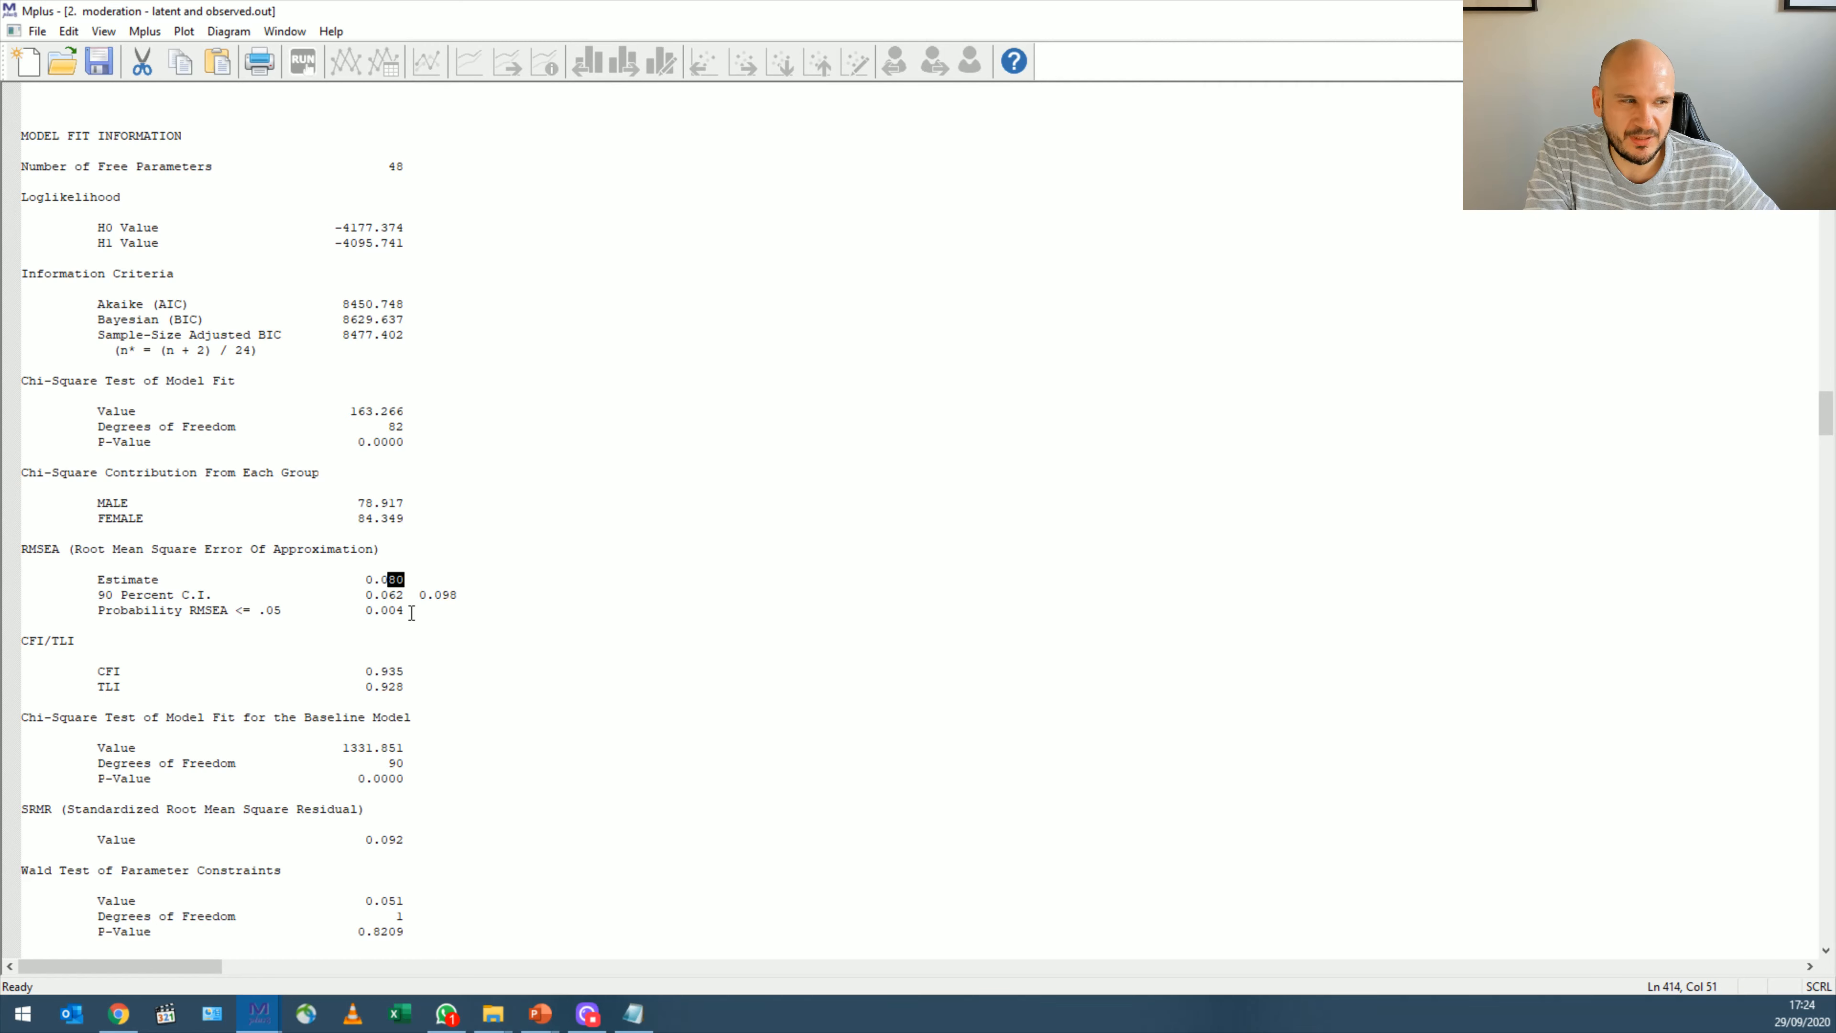
drag(405, 610, 382, 610)
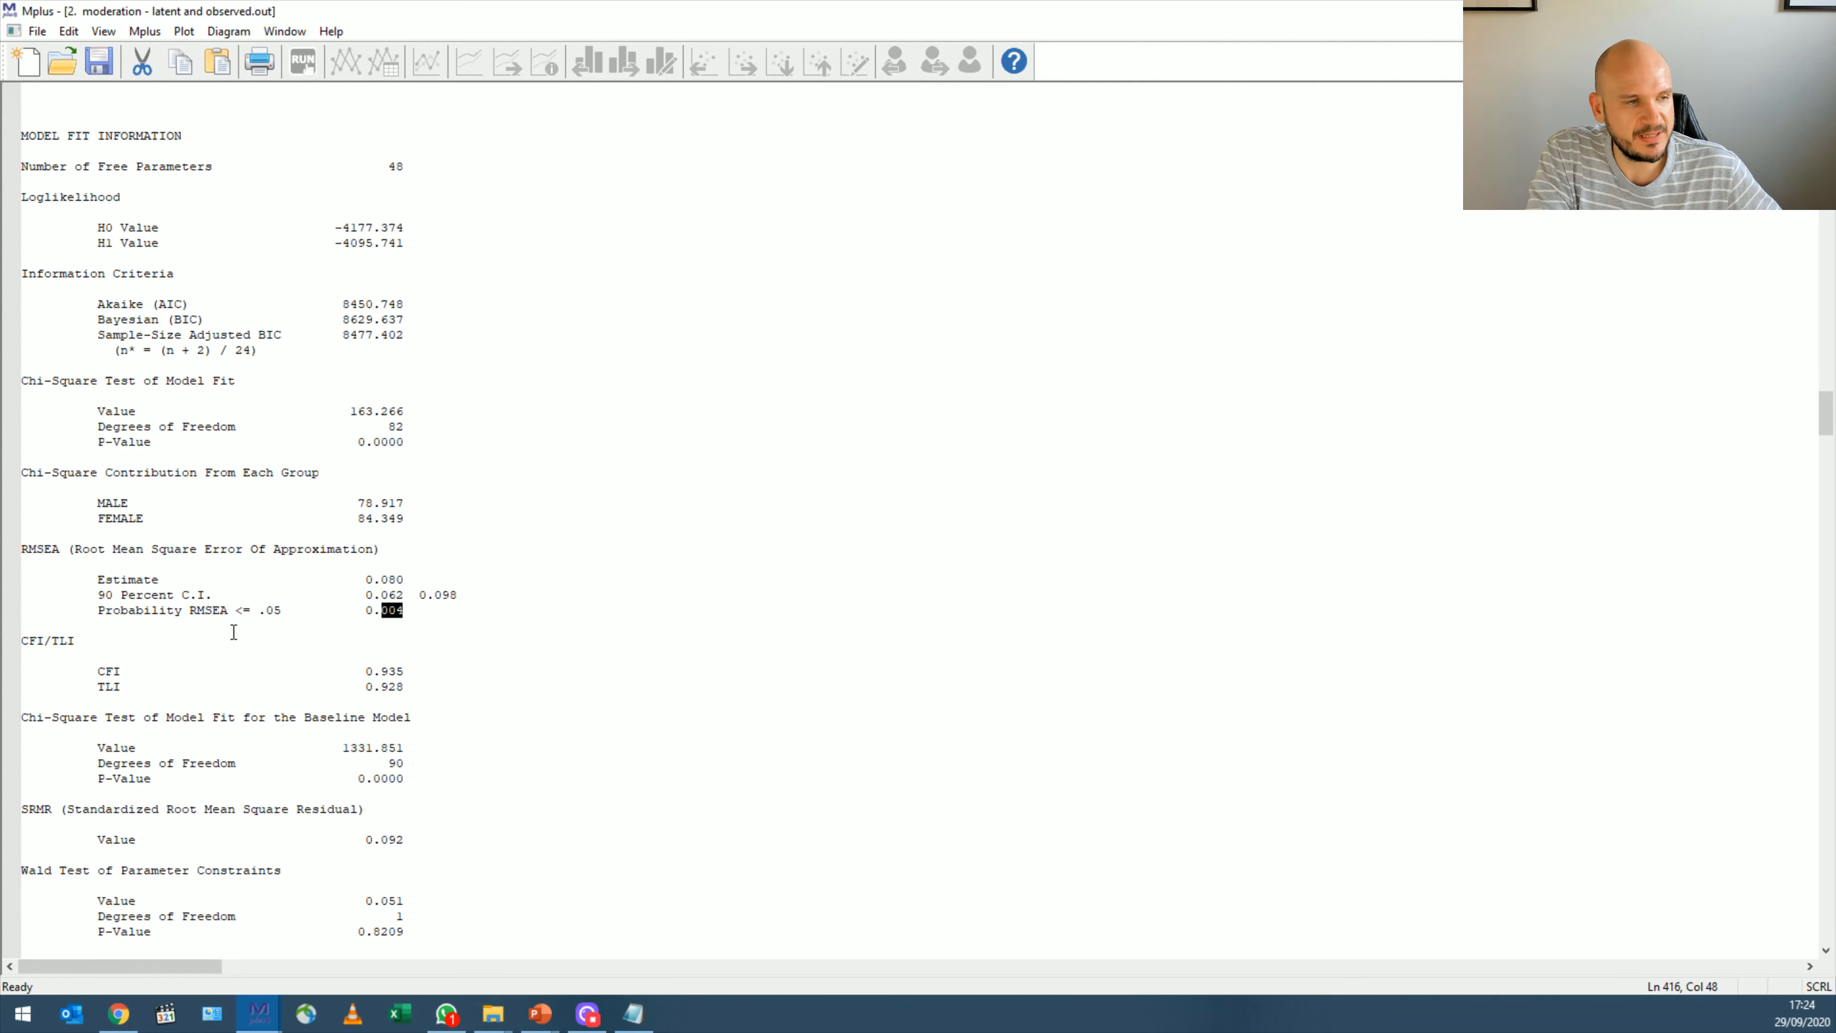
drag(418, 518, 6, 507)
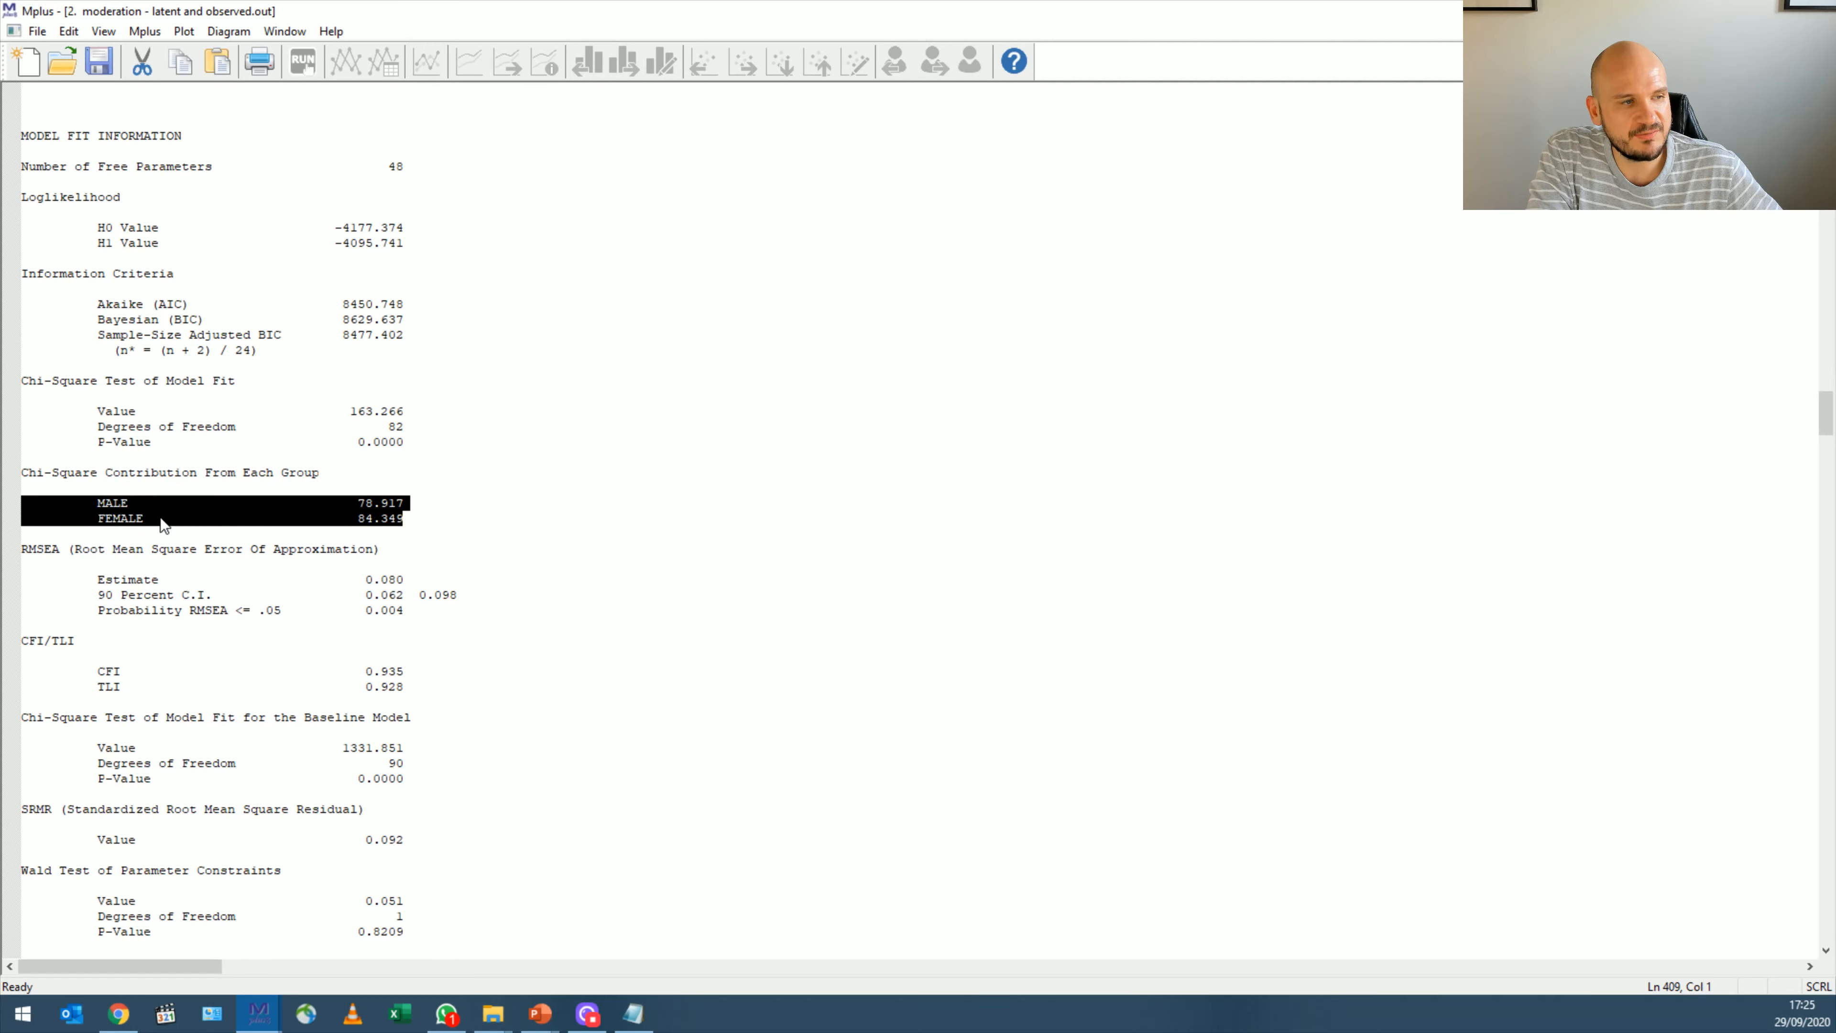
drag(351, 407, 406, 409)
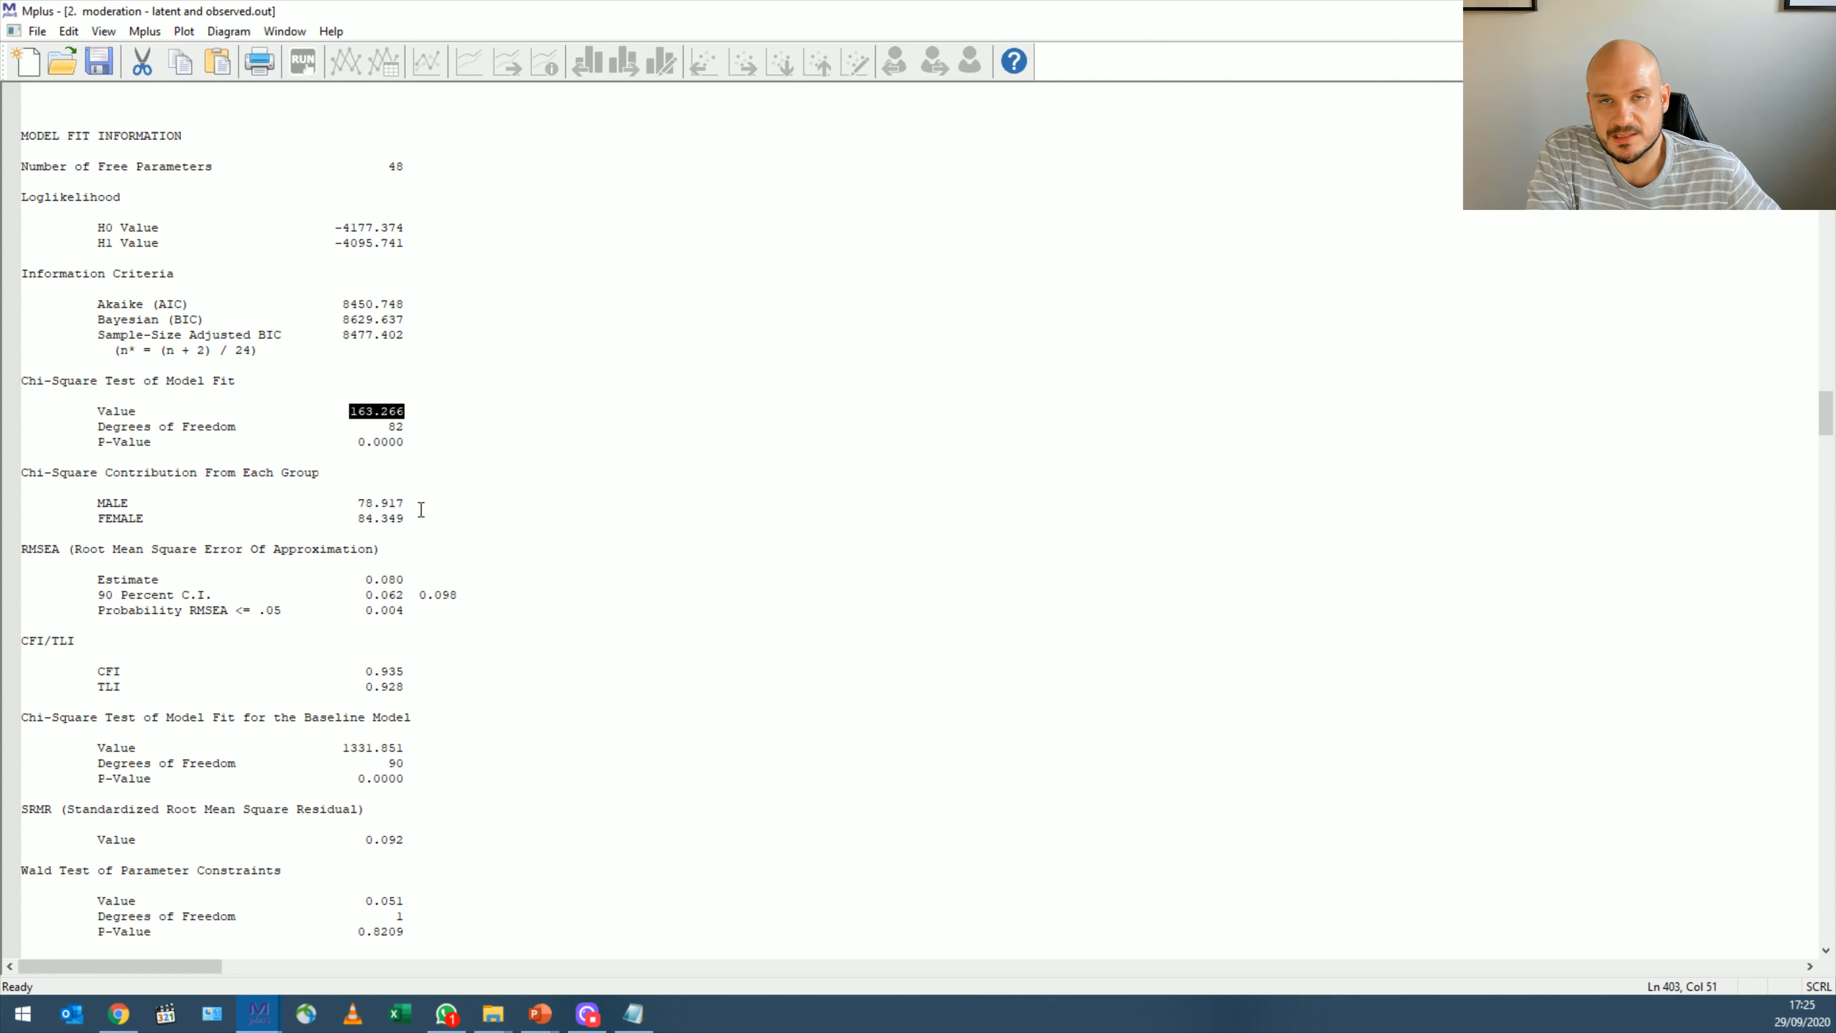
- Examine the Wald Test of Parameter Constraints, focusing on its p-value
scroll(419, 509, down, 4)
scroll(483, 705, down, 5)
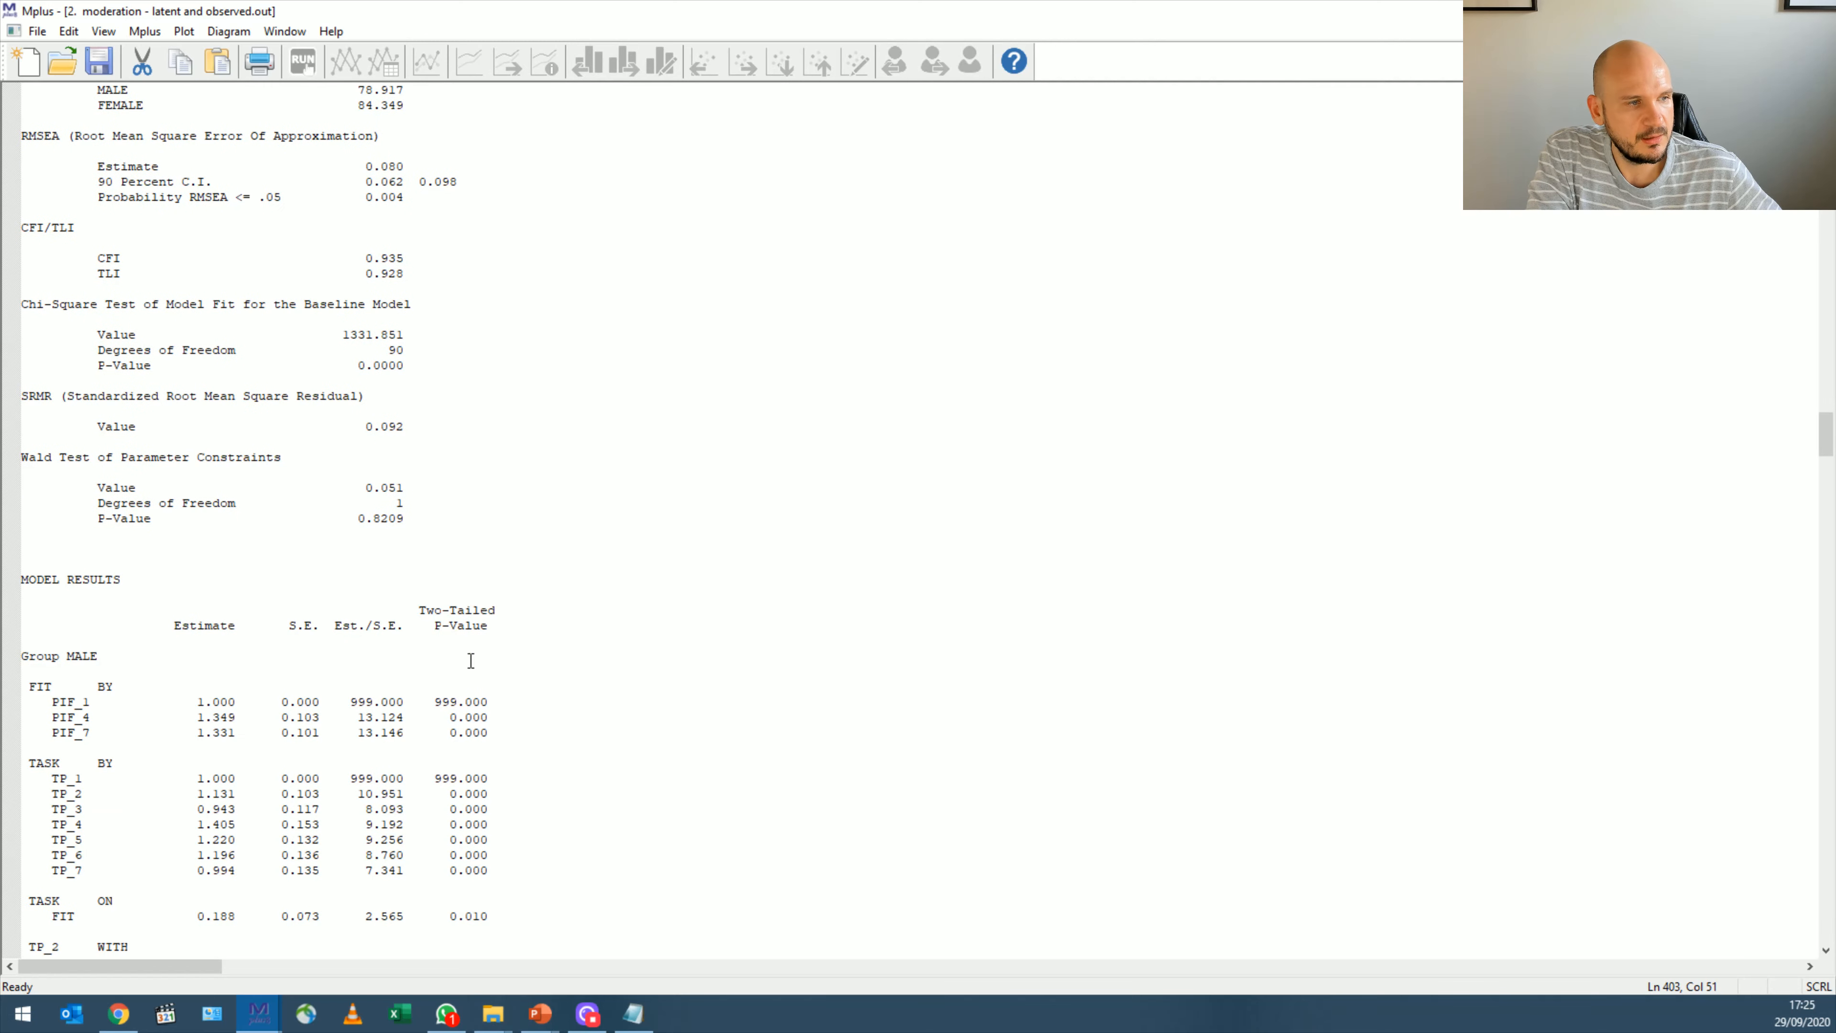
drag(38, 454, 408, 518)
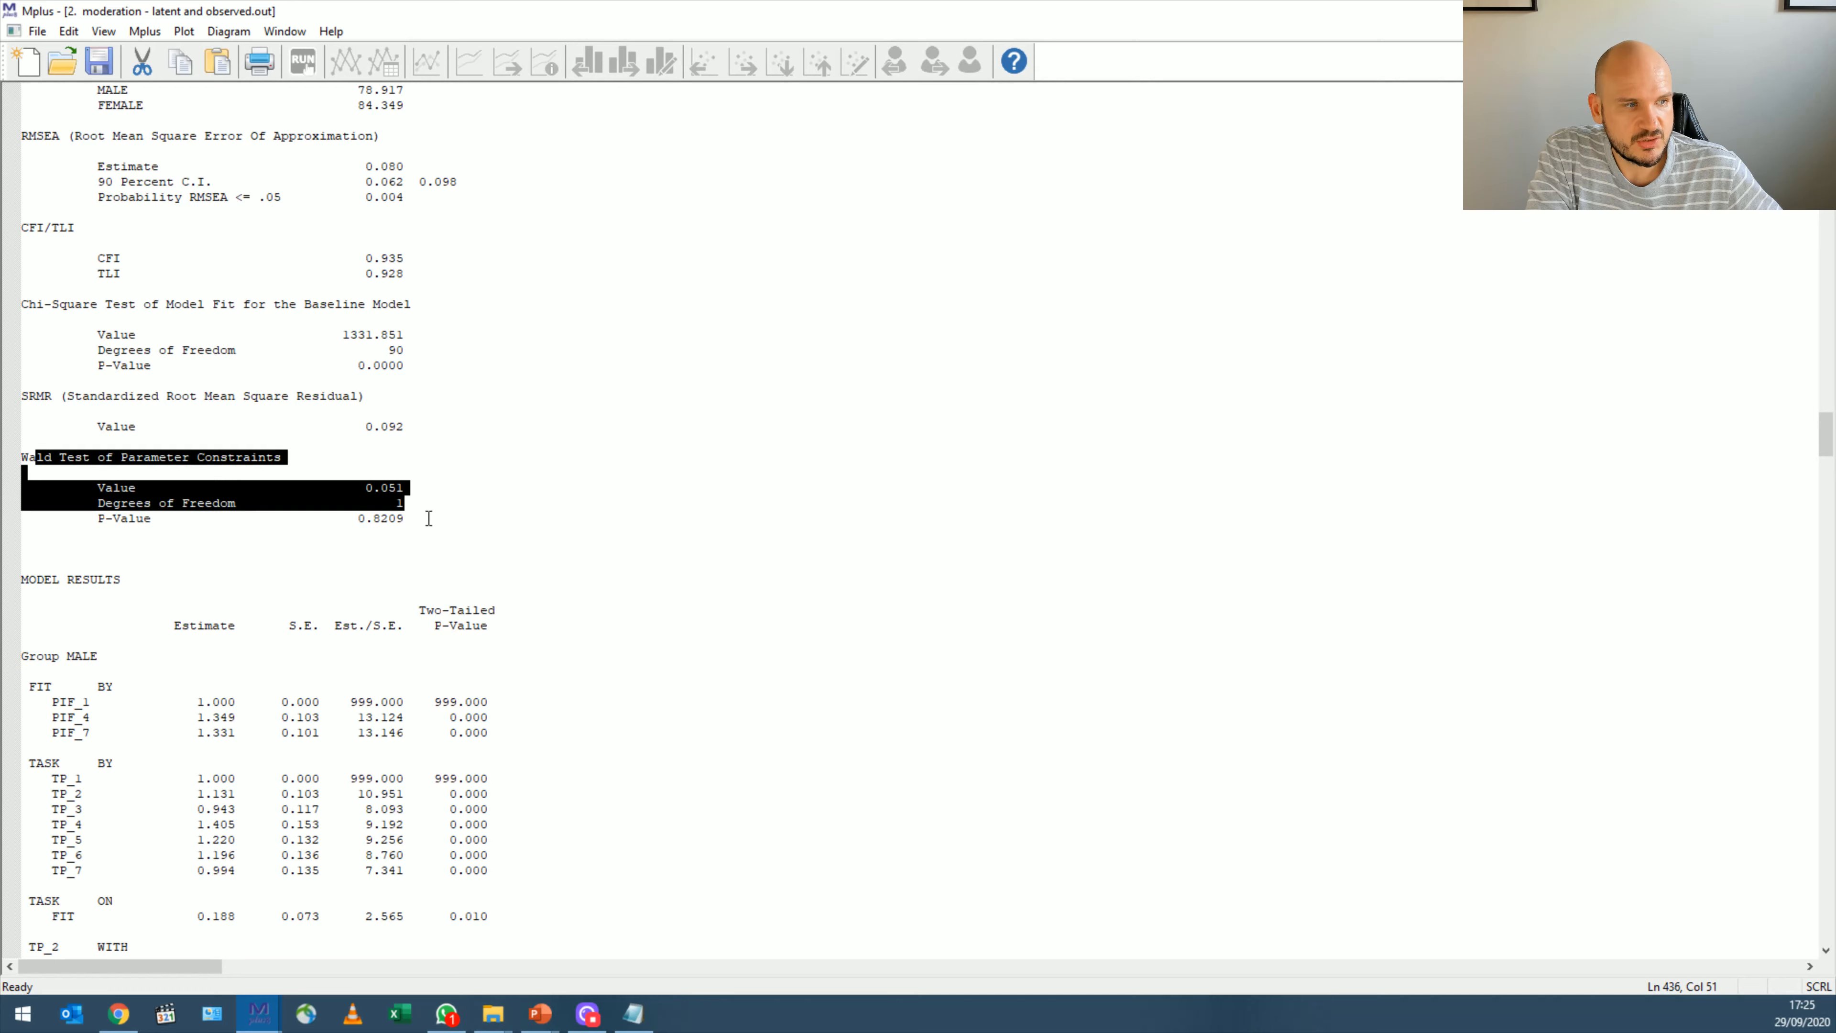
click(427, 520)
double_click(384, 519)
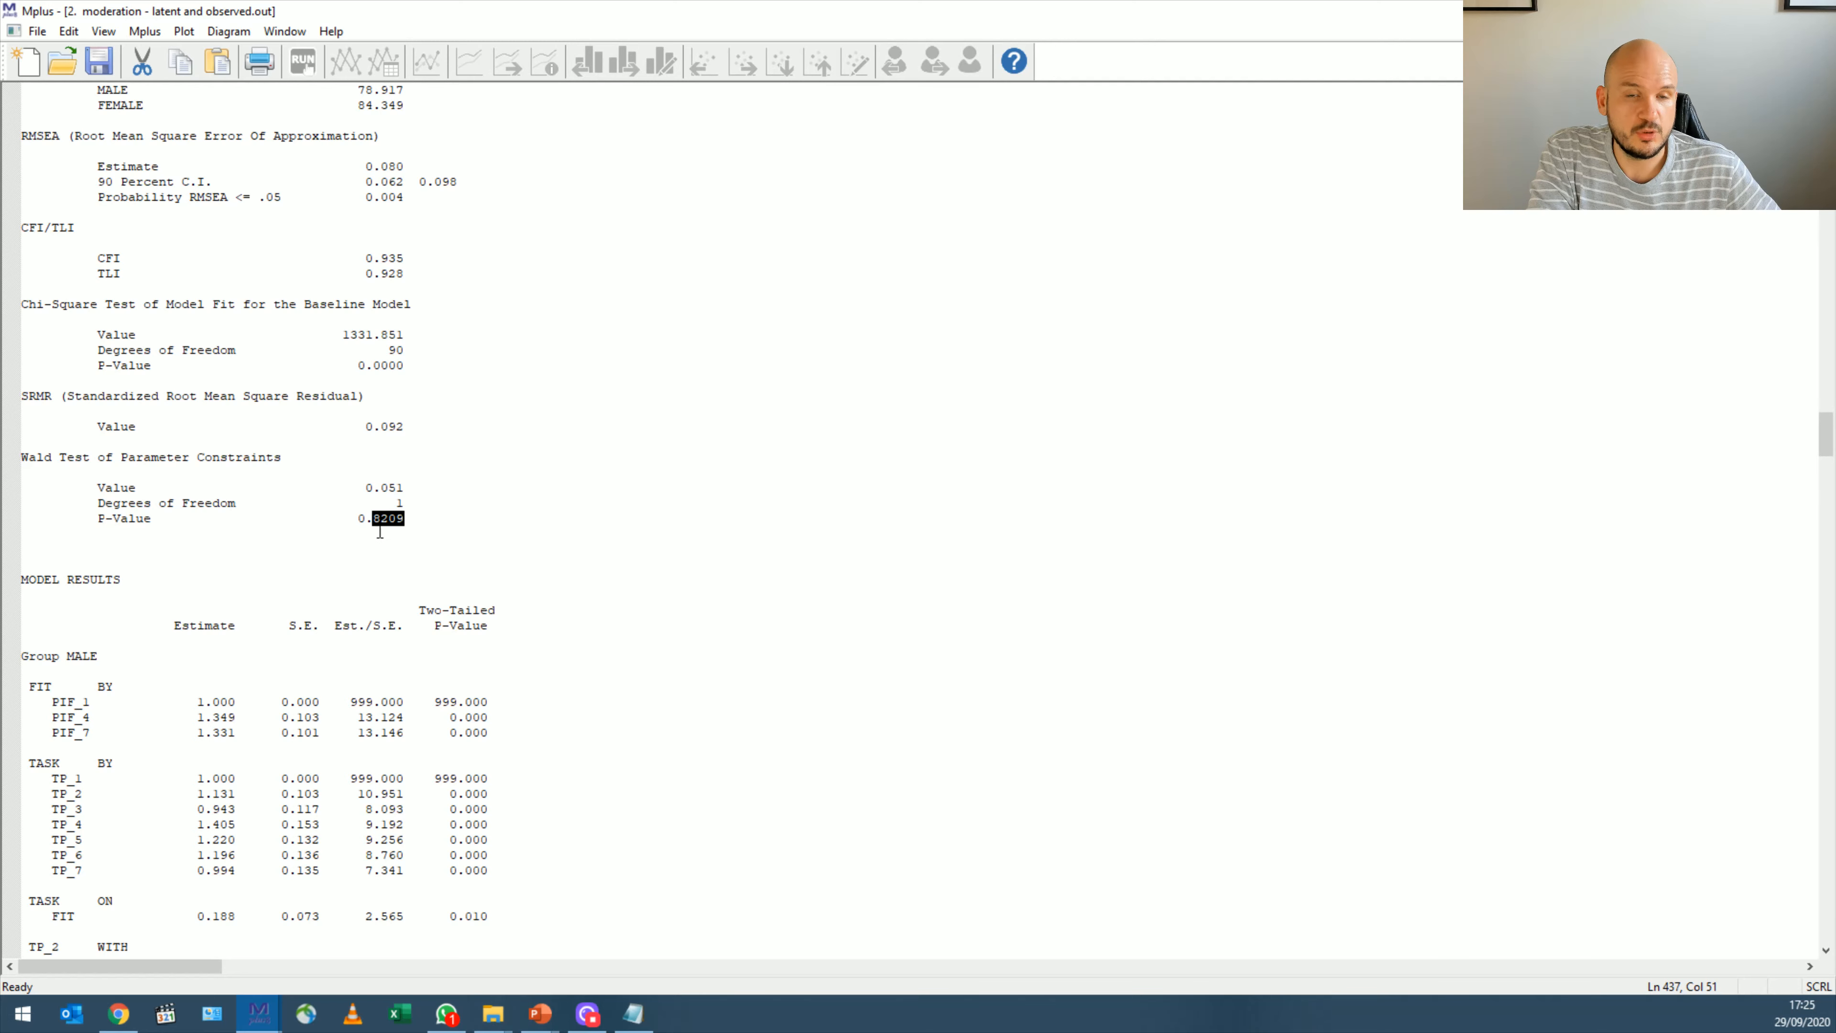
key(Up)
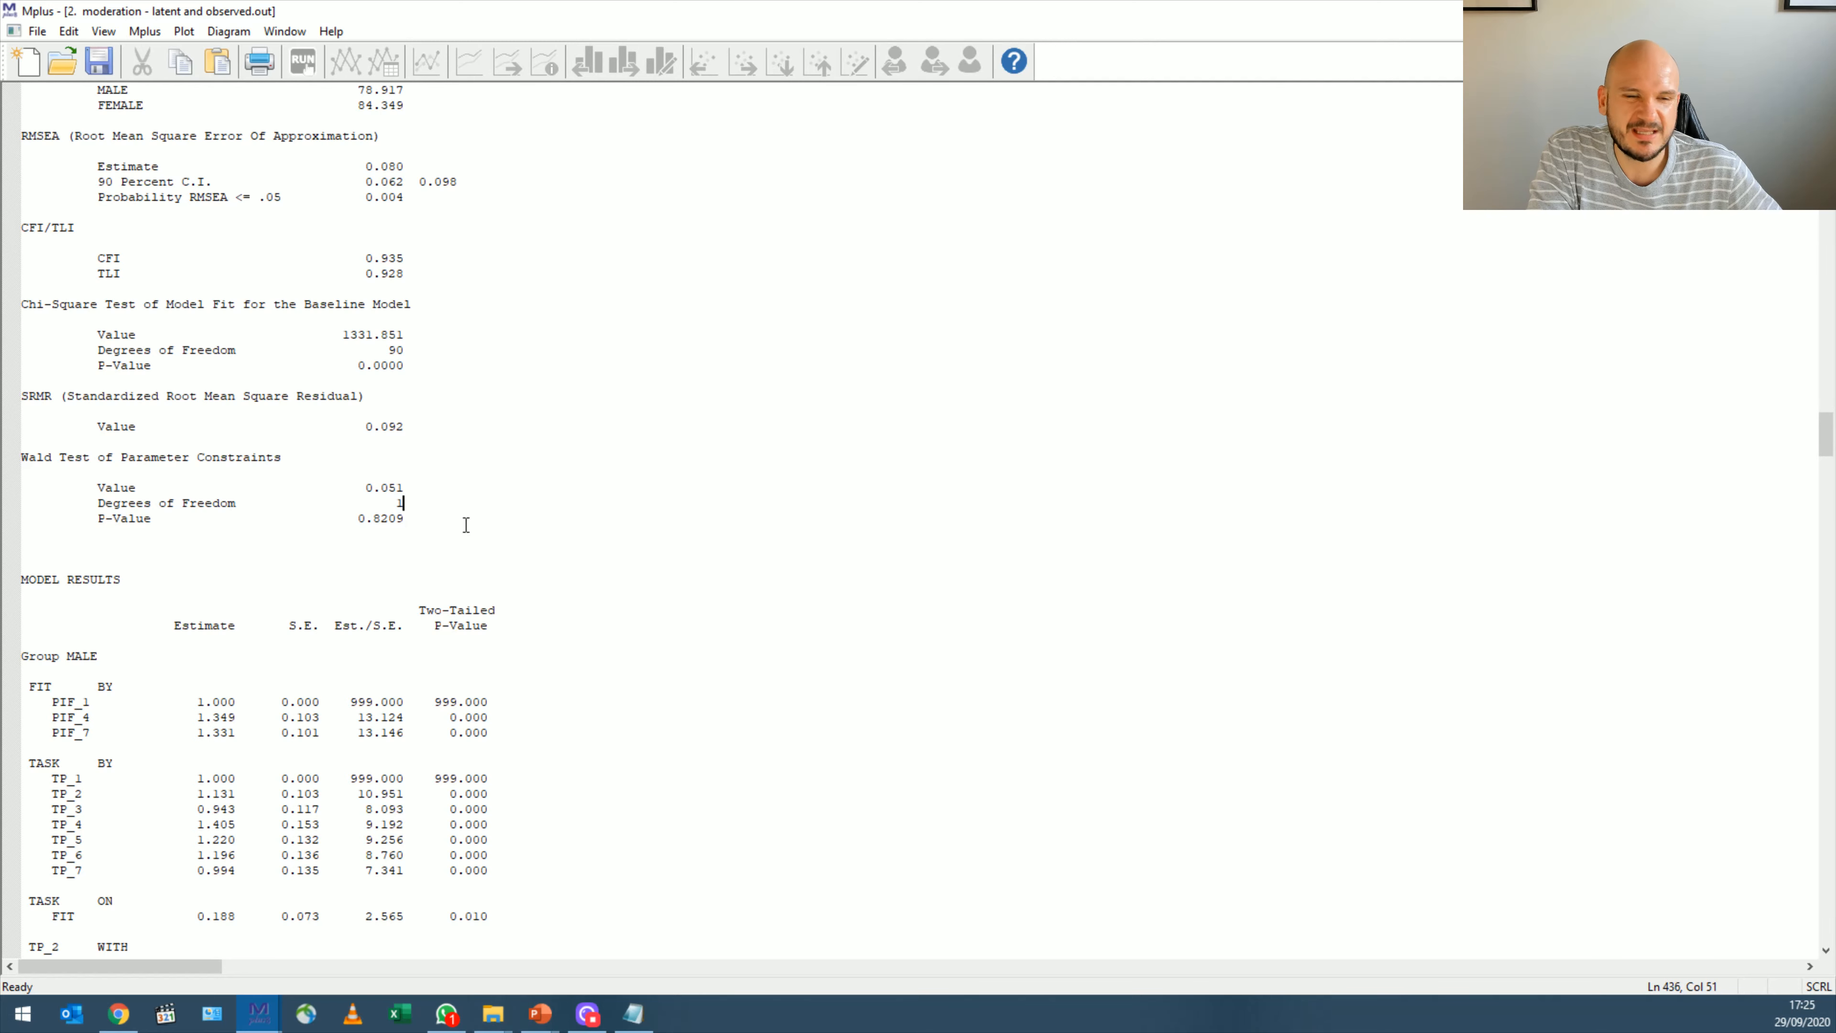
- In the STDYX results for Group MALE, delete the FIT BY and TASK BY loadings and the Means through Residual Variances blocks
scroll(460, 525, down, 5)
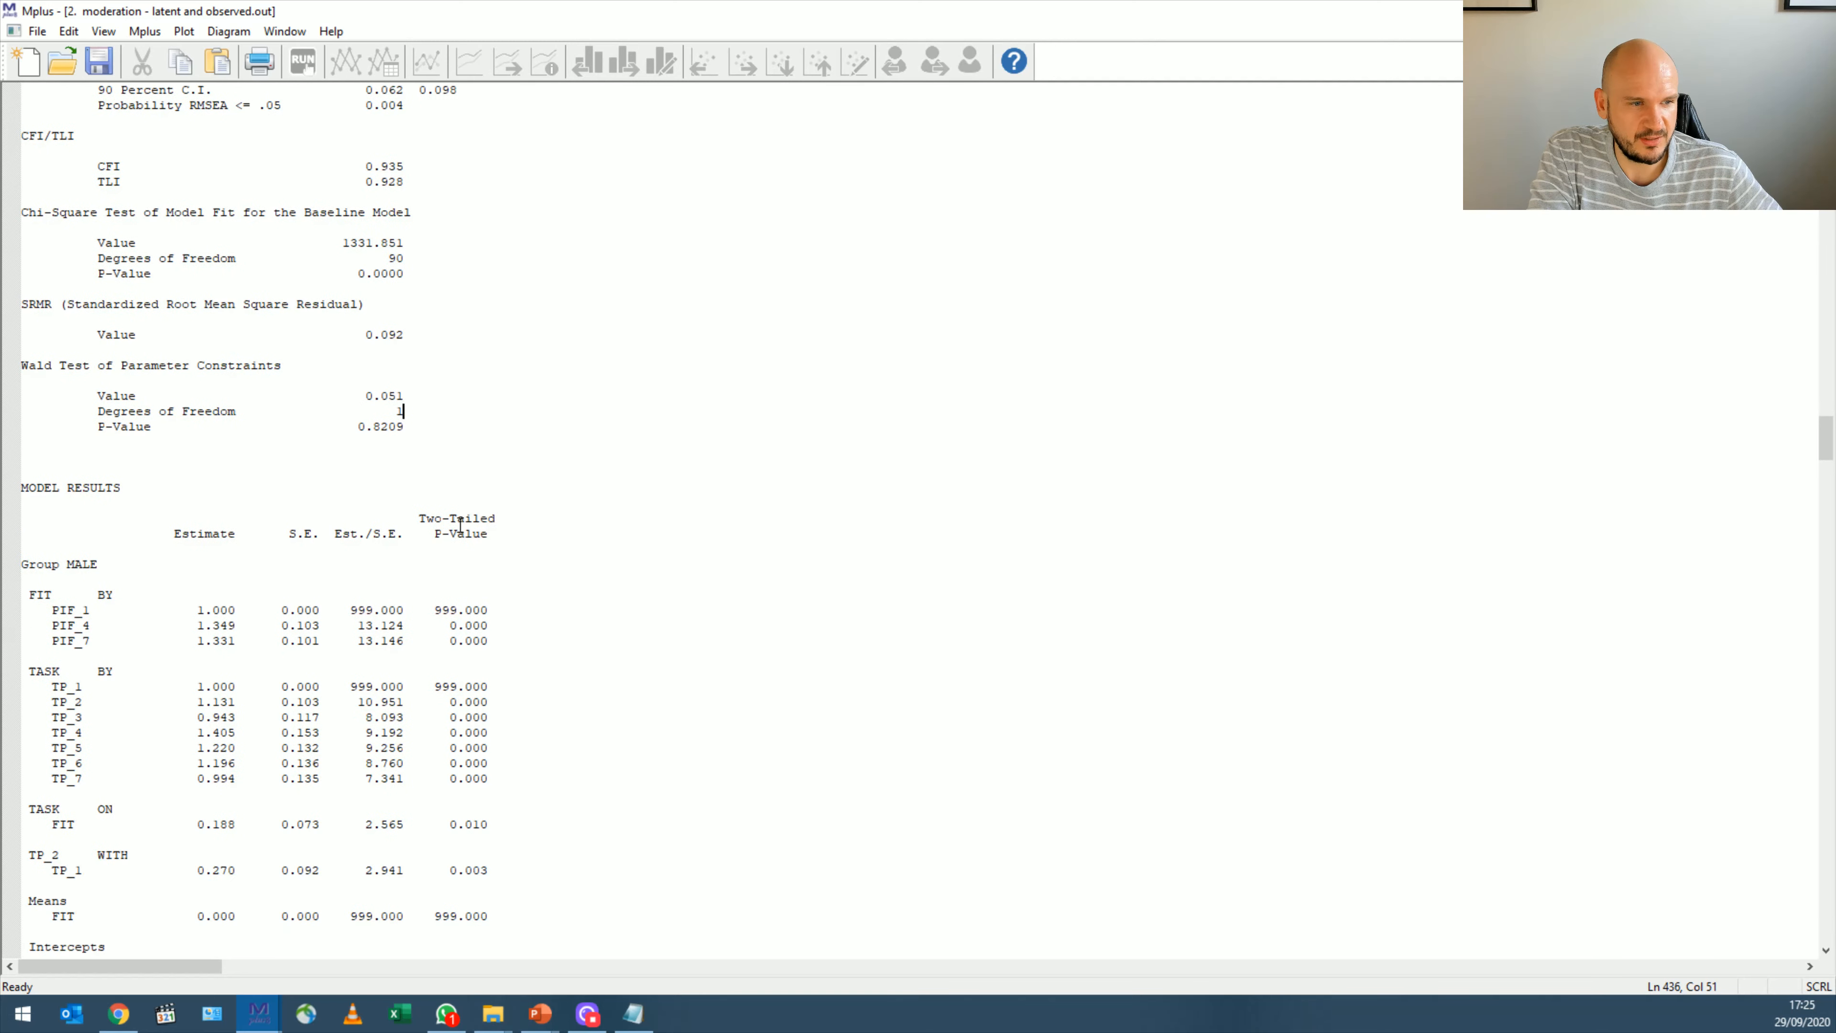
scroll(426, 396, down, 3)
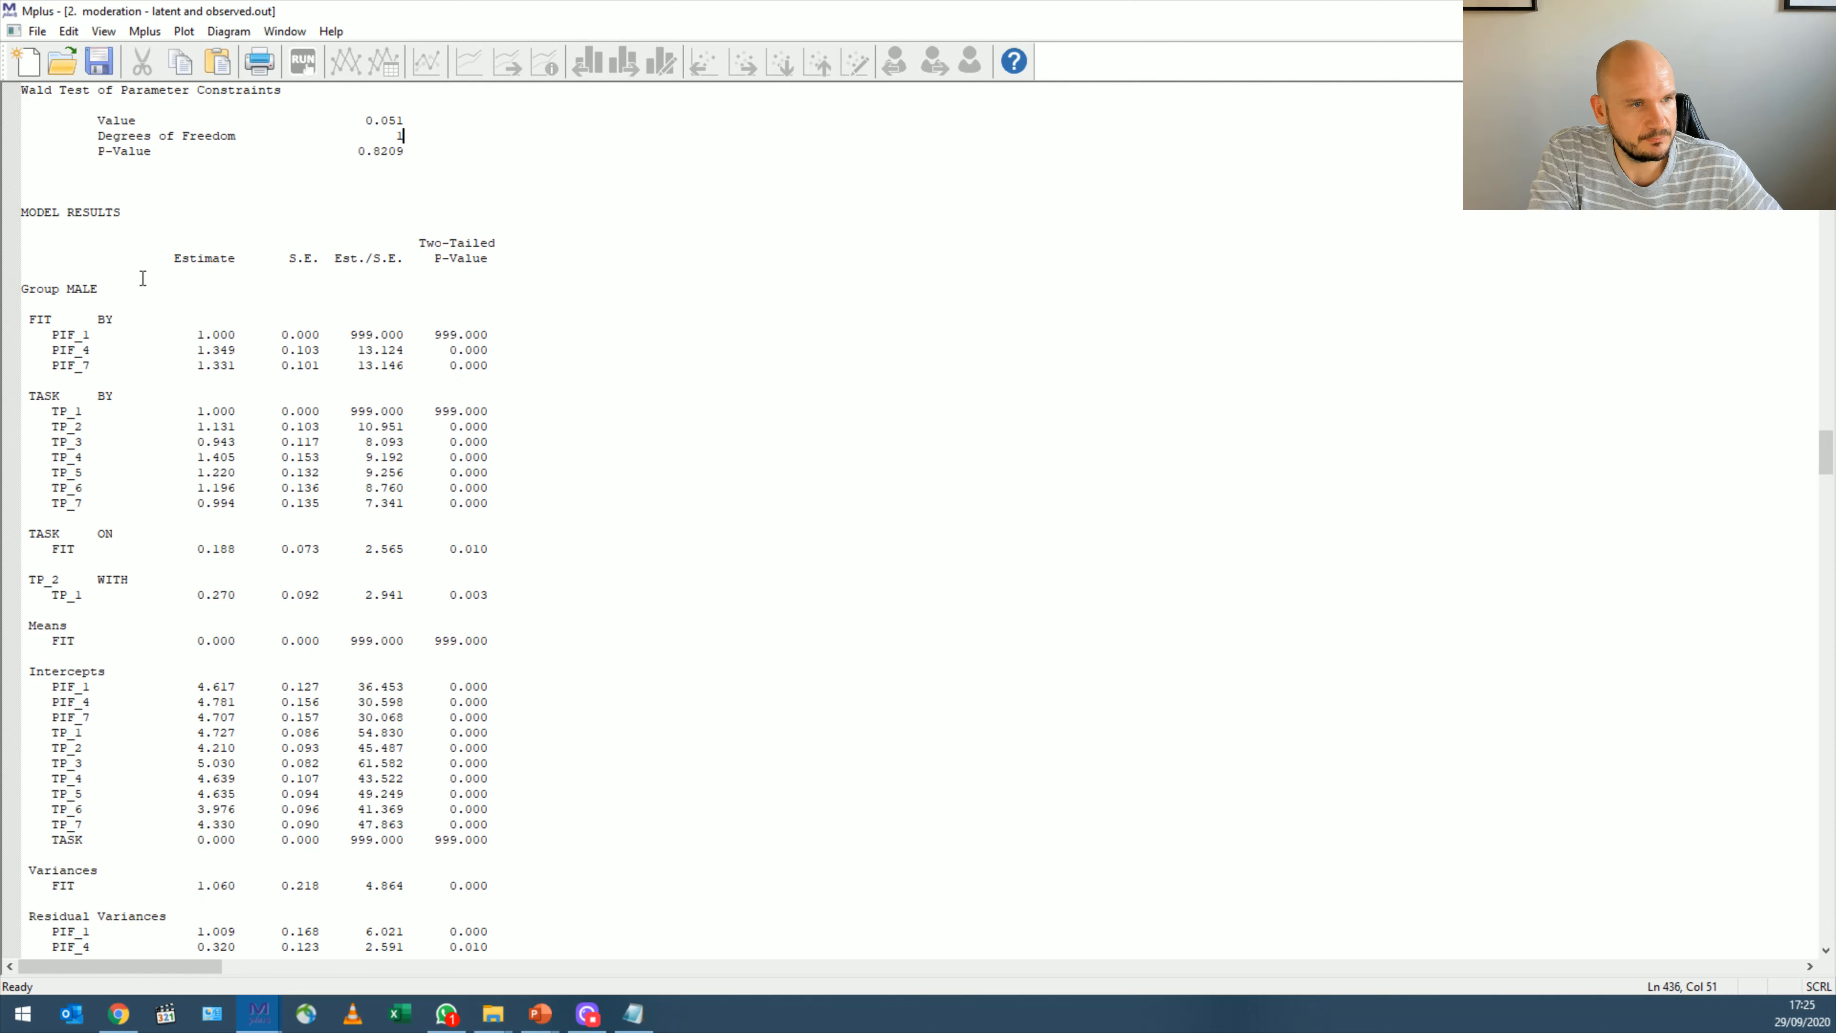
drag(27, 312, 113, 332)
scroll(205, 593, down, 18)
scroll(205, 592, down, 18)
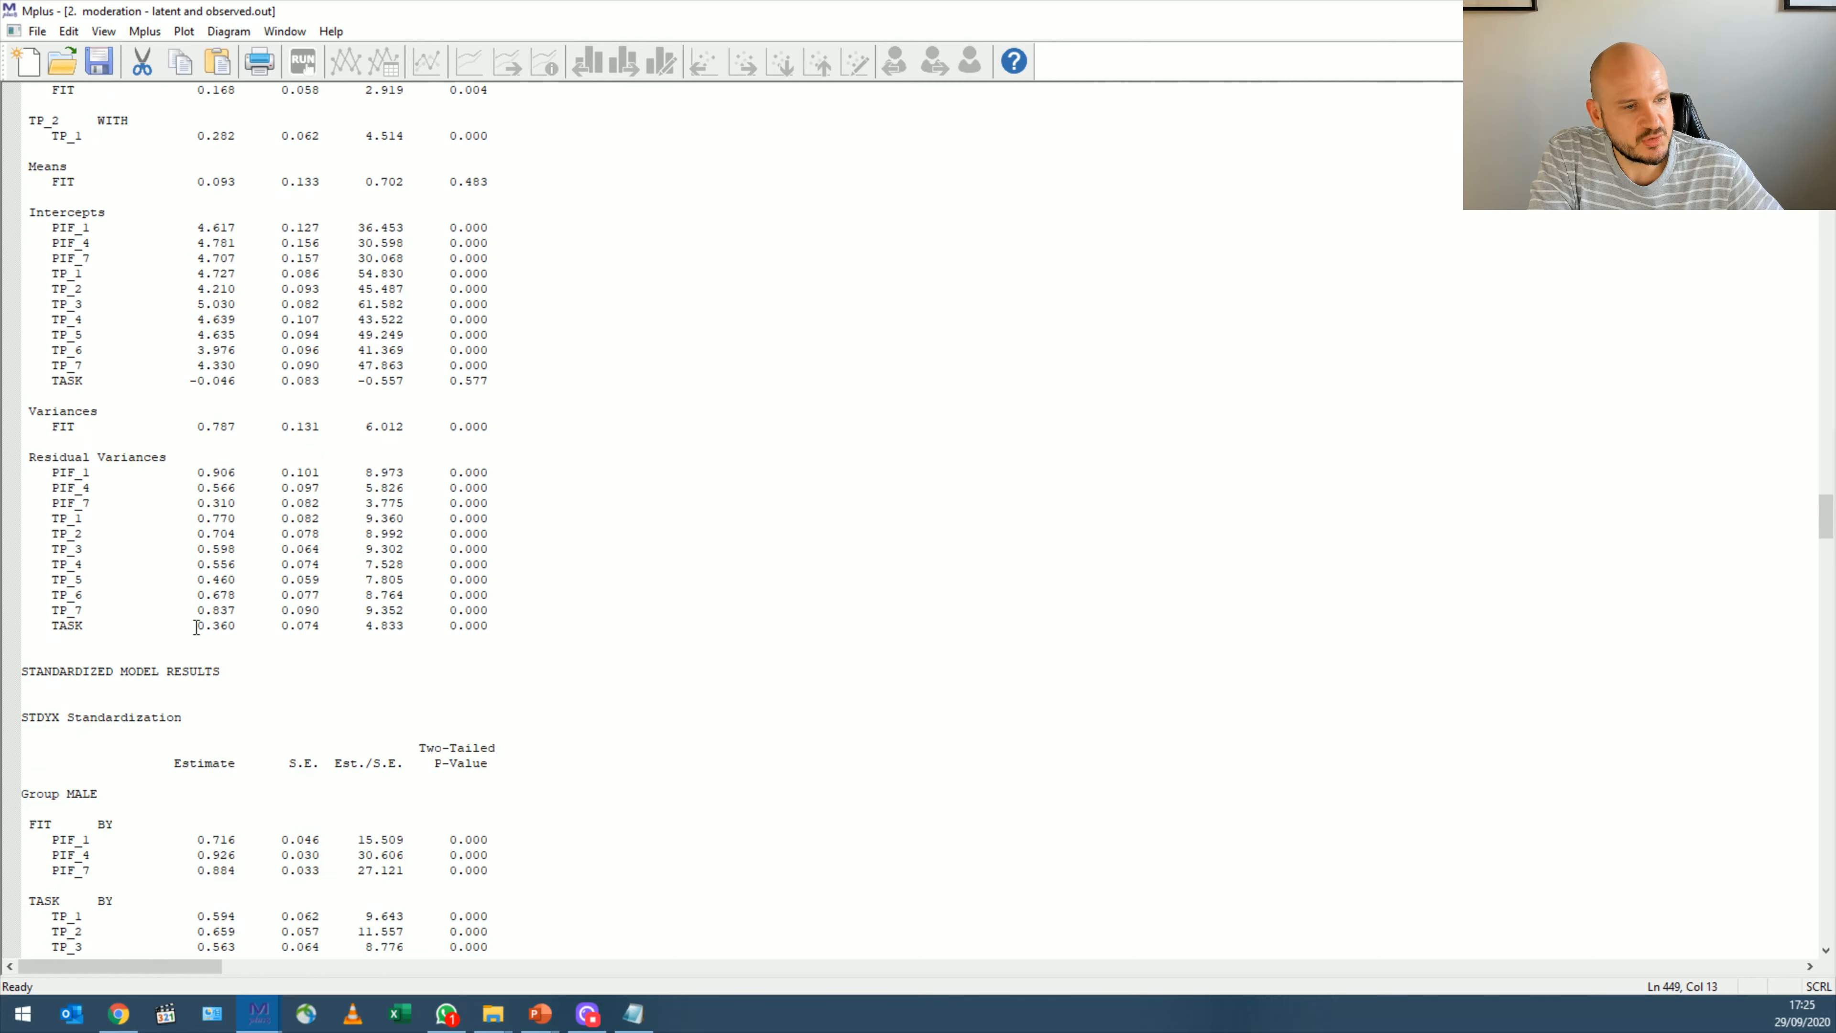
drag(23, 457, 613, 654)
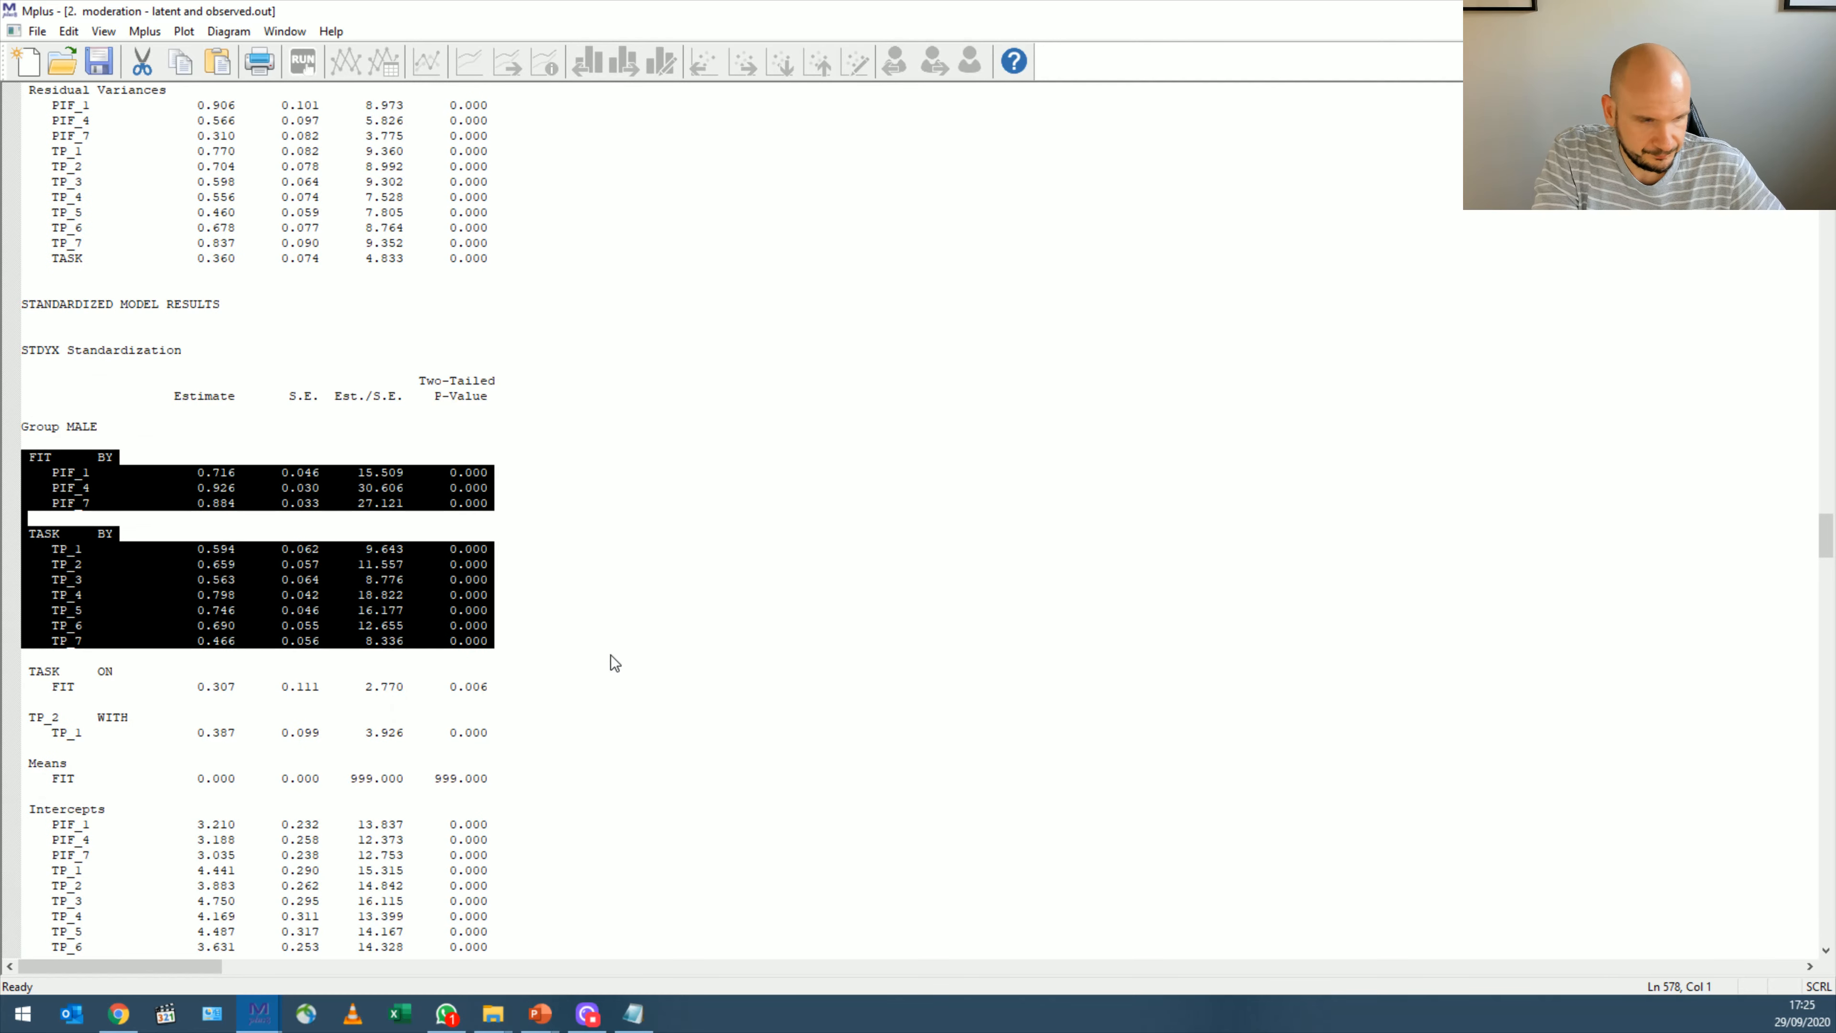
key(Delete)
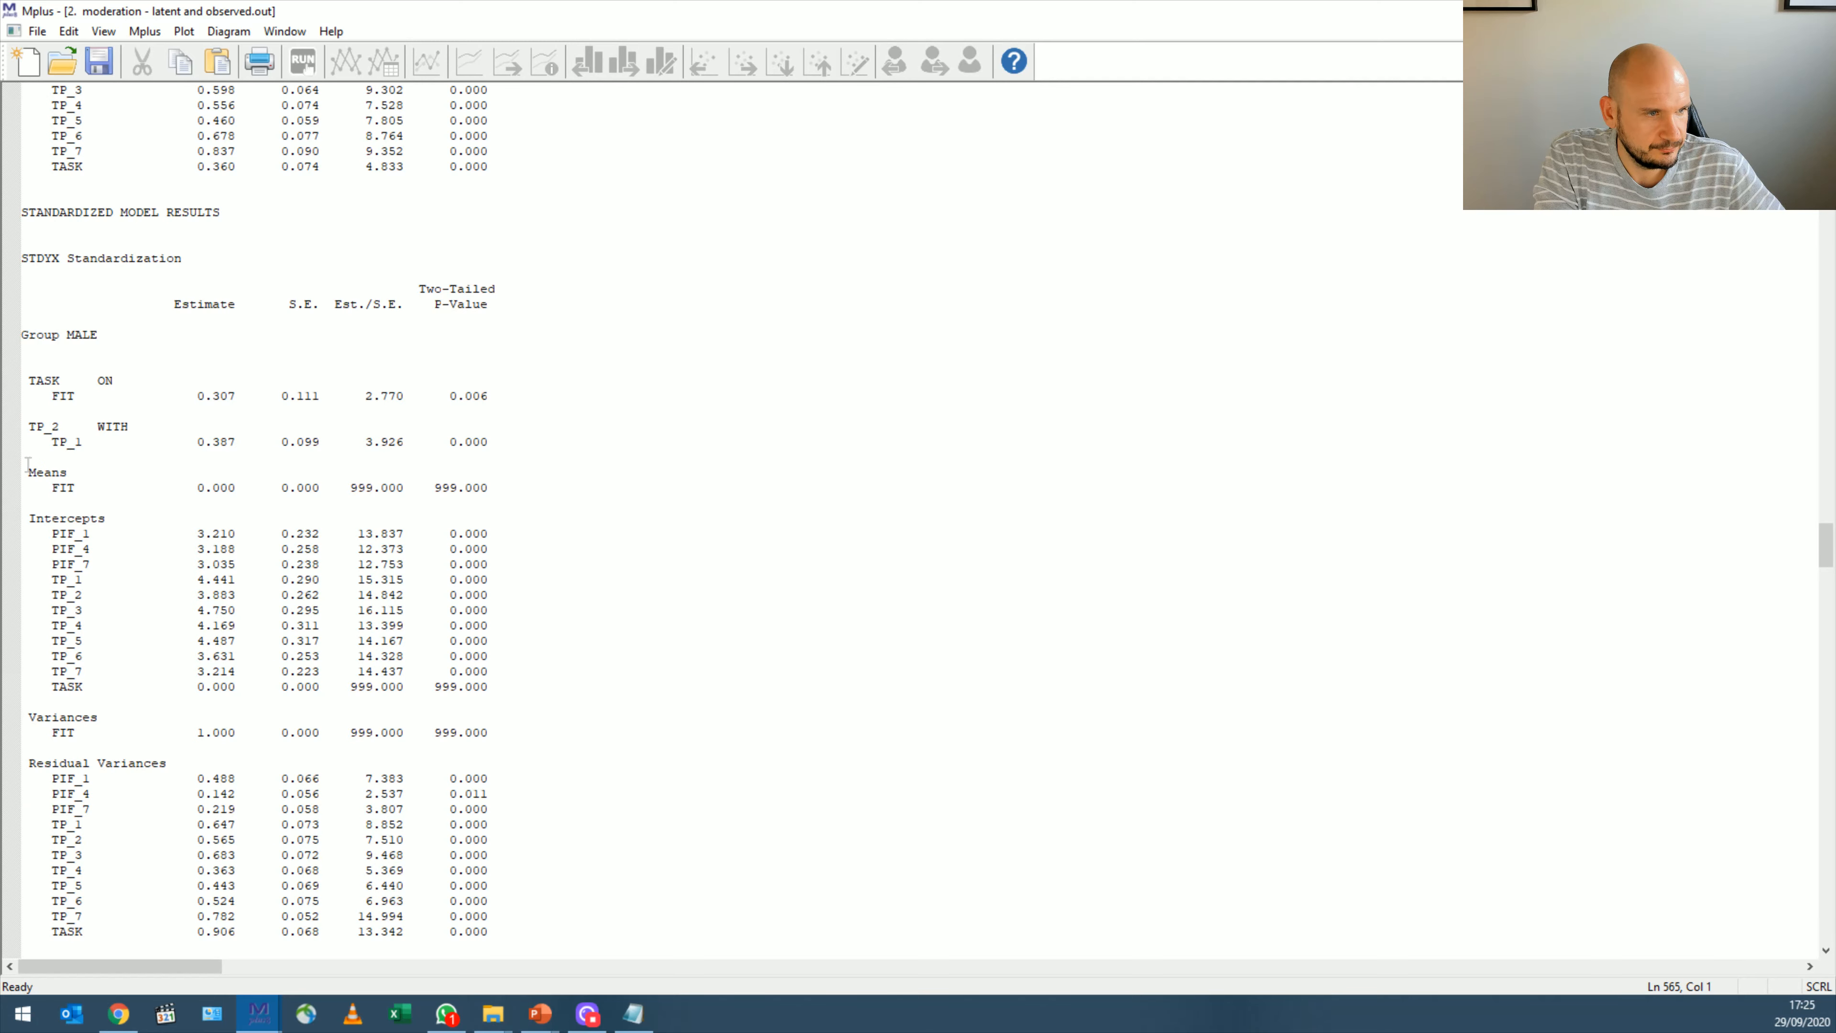
drag(27, 463, 600, 756)
key(Delete)
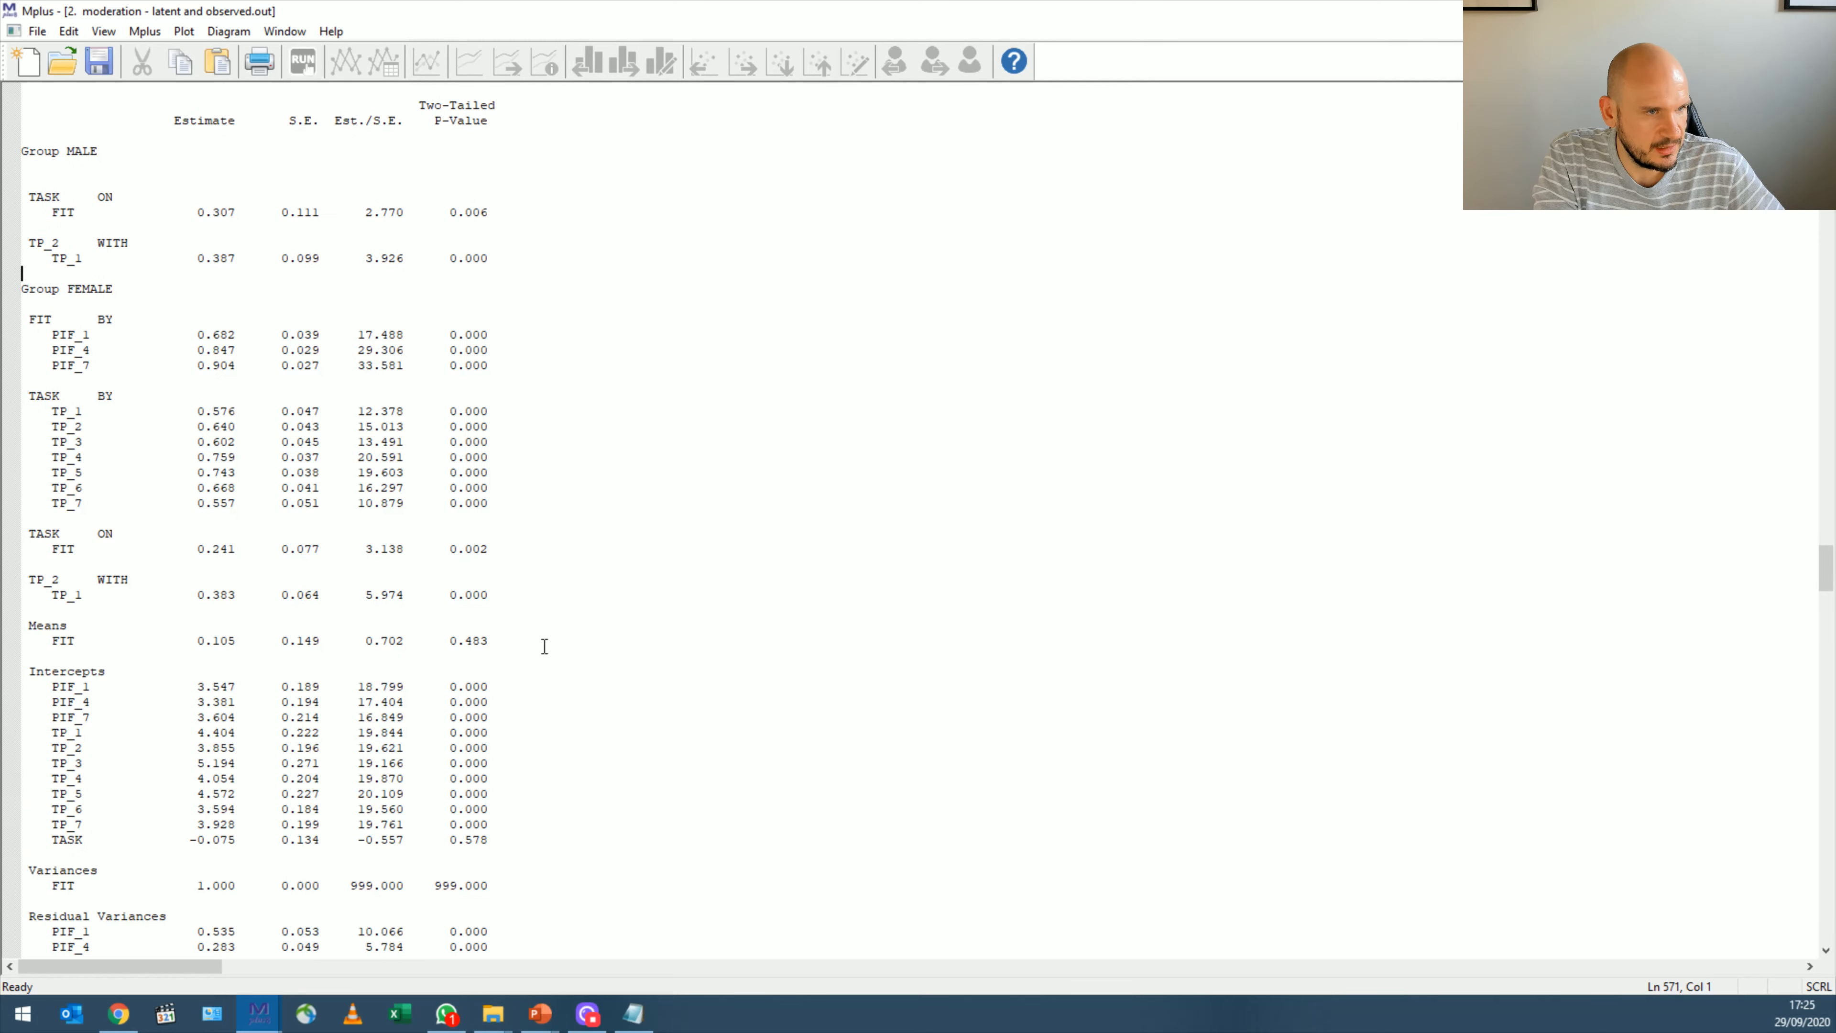
- In the STDYX results for Group FEMALE, delete the FIT BY and TASK BY loadings and the Intercepts, Variances and Residual Variances blocks
scroll(544, 646, down, 5)
scroll(544, 646, up, 6)
drag(27, 272, 532, 479)
key(Delete)
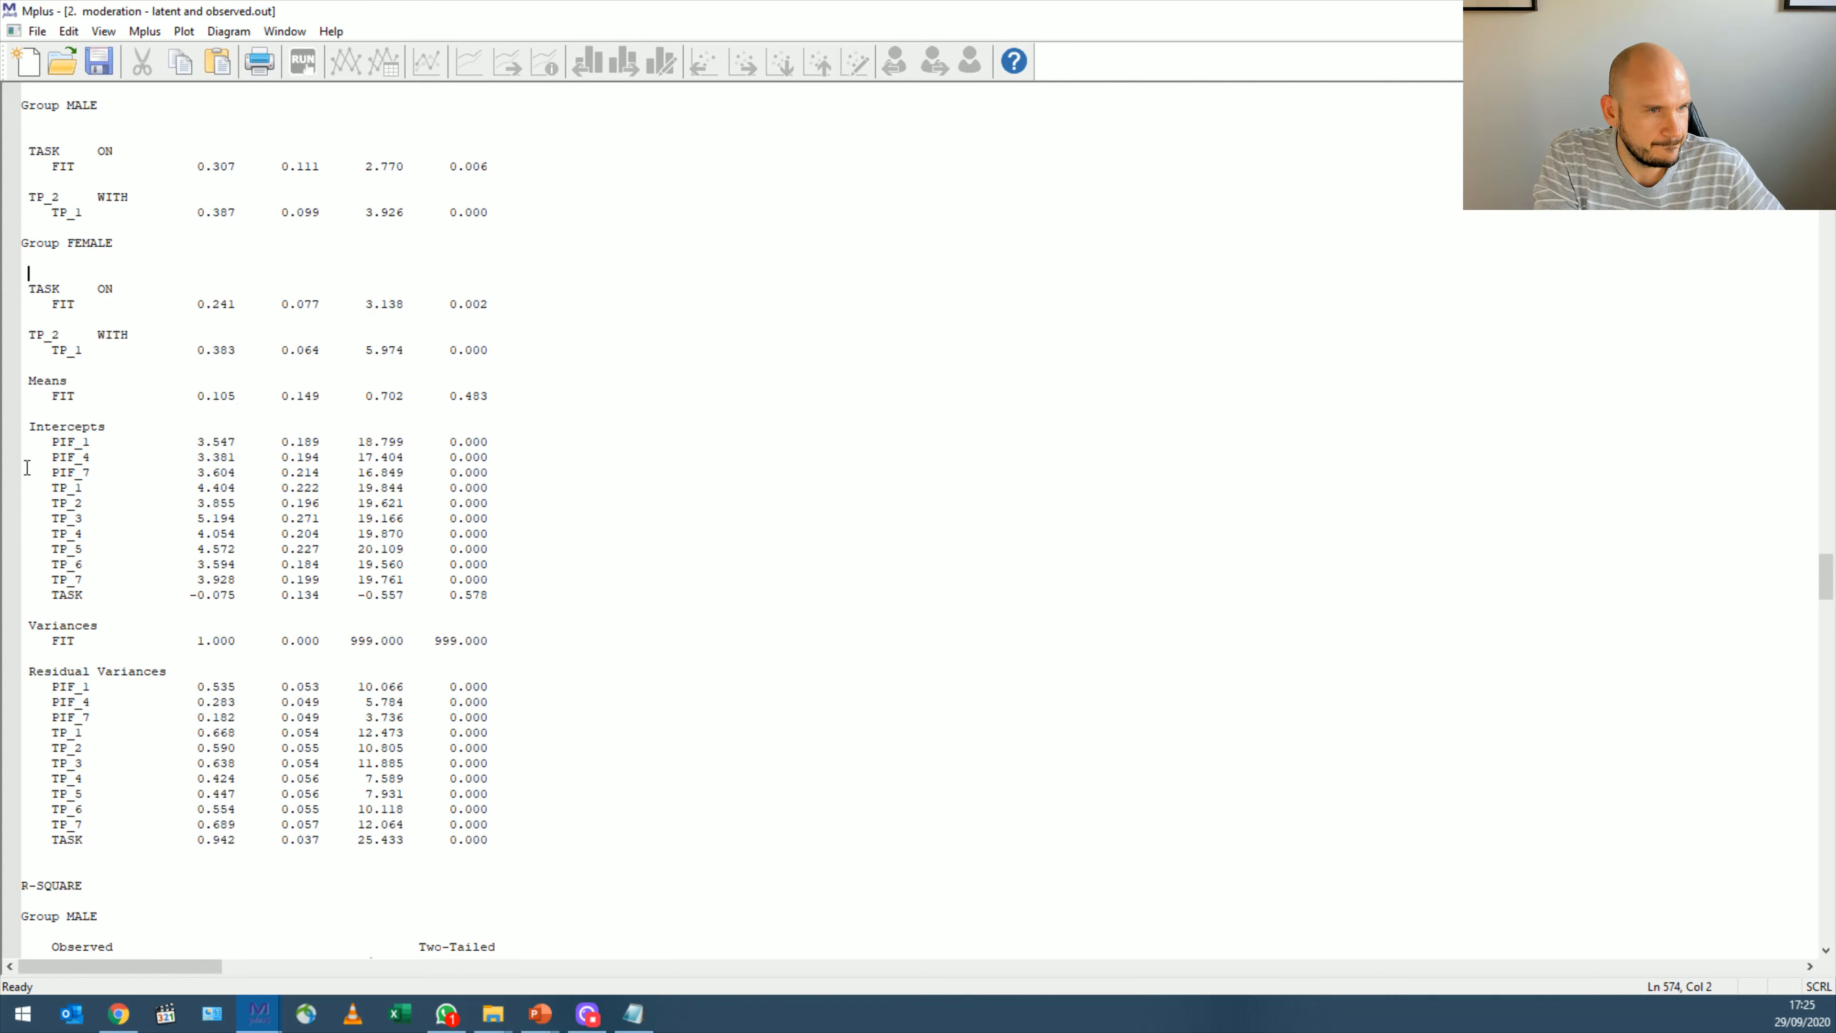
drag(27, 415, 533, 841)
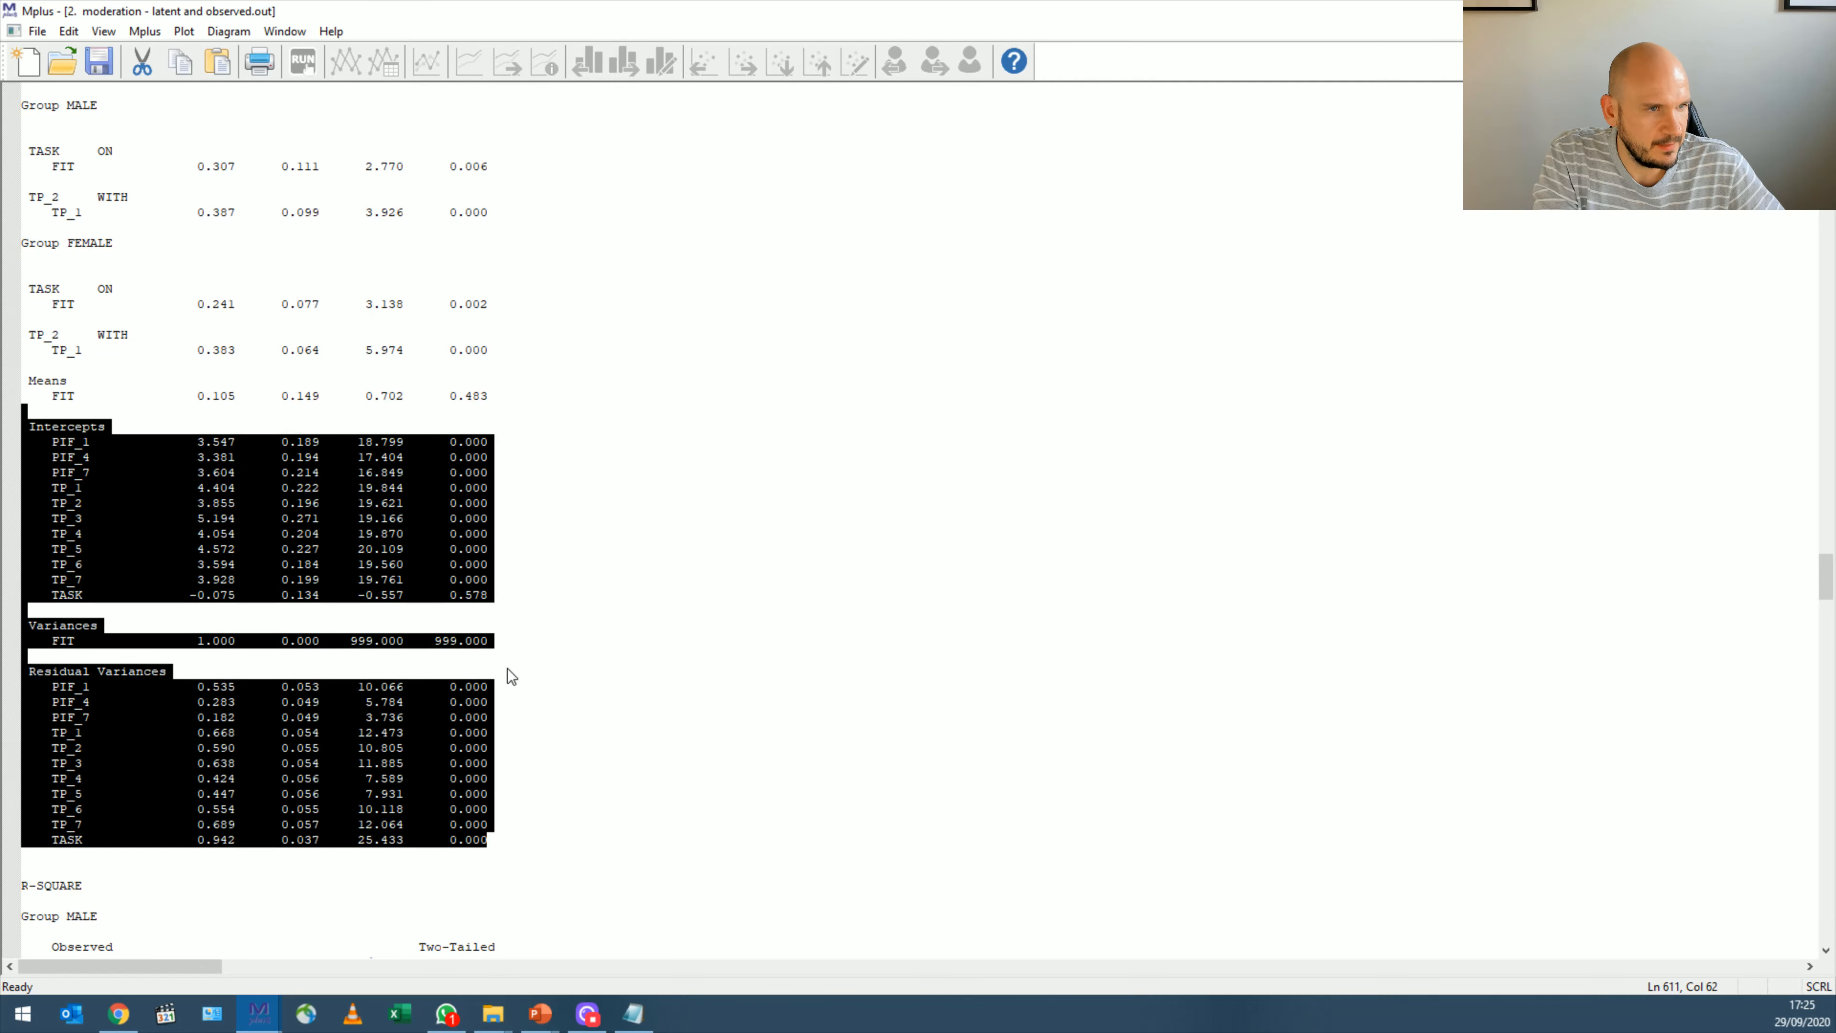
scroll(504, 682, up, 3)
scroll(504, 681, down, 2)
key(Delete)
scroll(308, 386, up, 4)
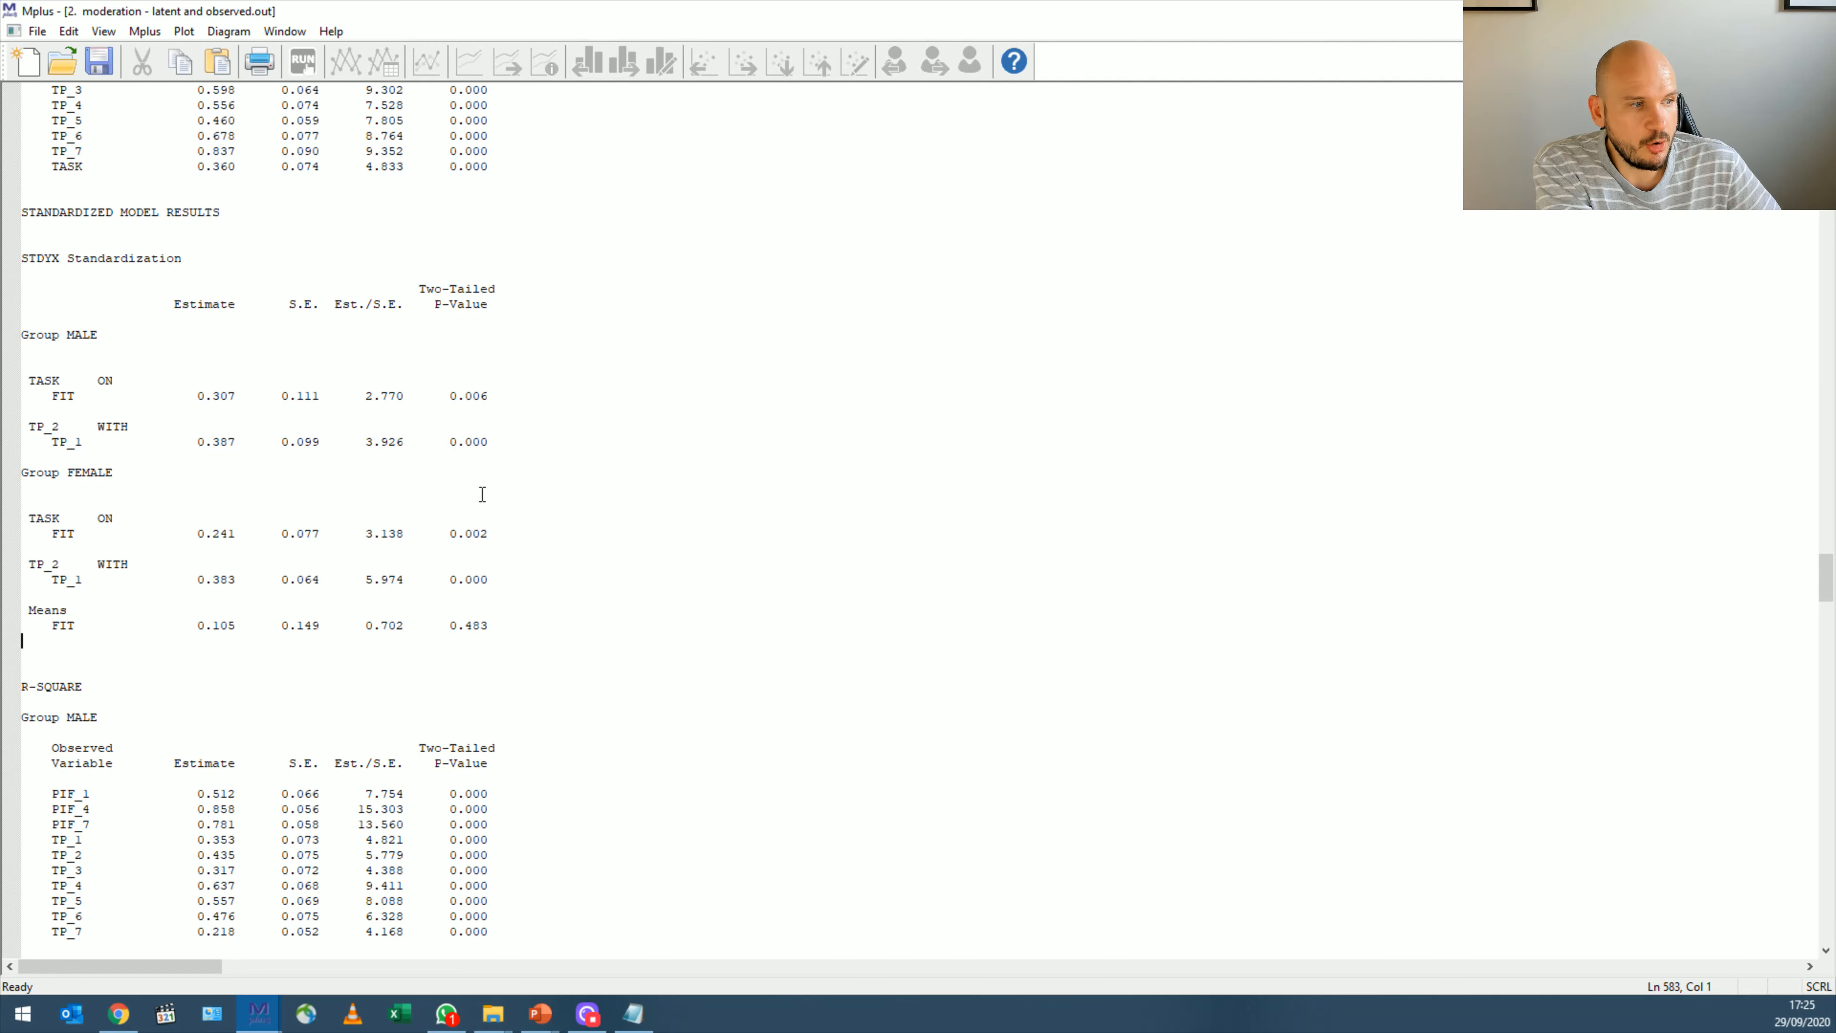
- Compare the standardized TASK ON FIT estimates for males and females, then check the TP_2 WITH TP_1 covariance and the female FIT mean's p-value
drag(489, 585, 26, 361)
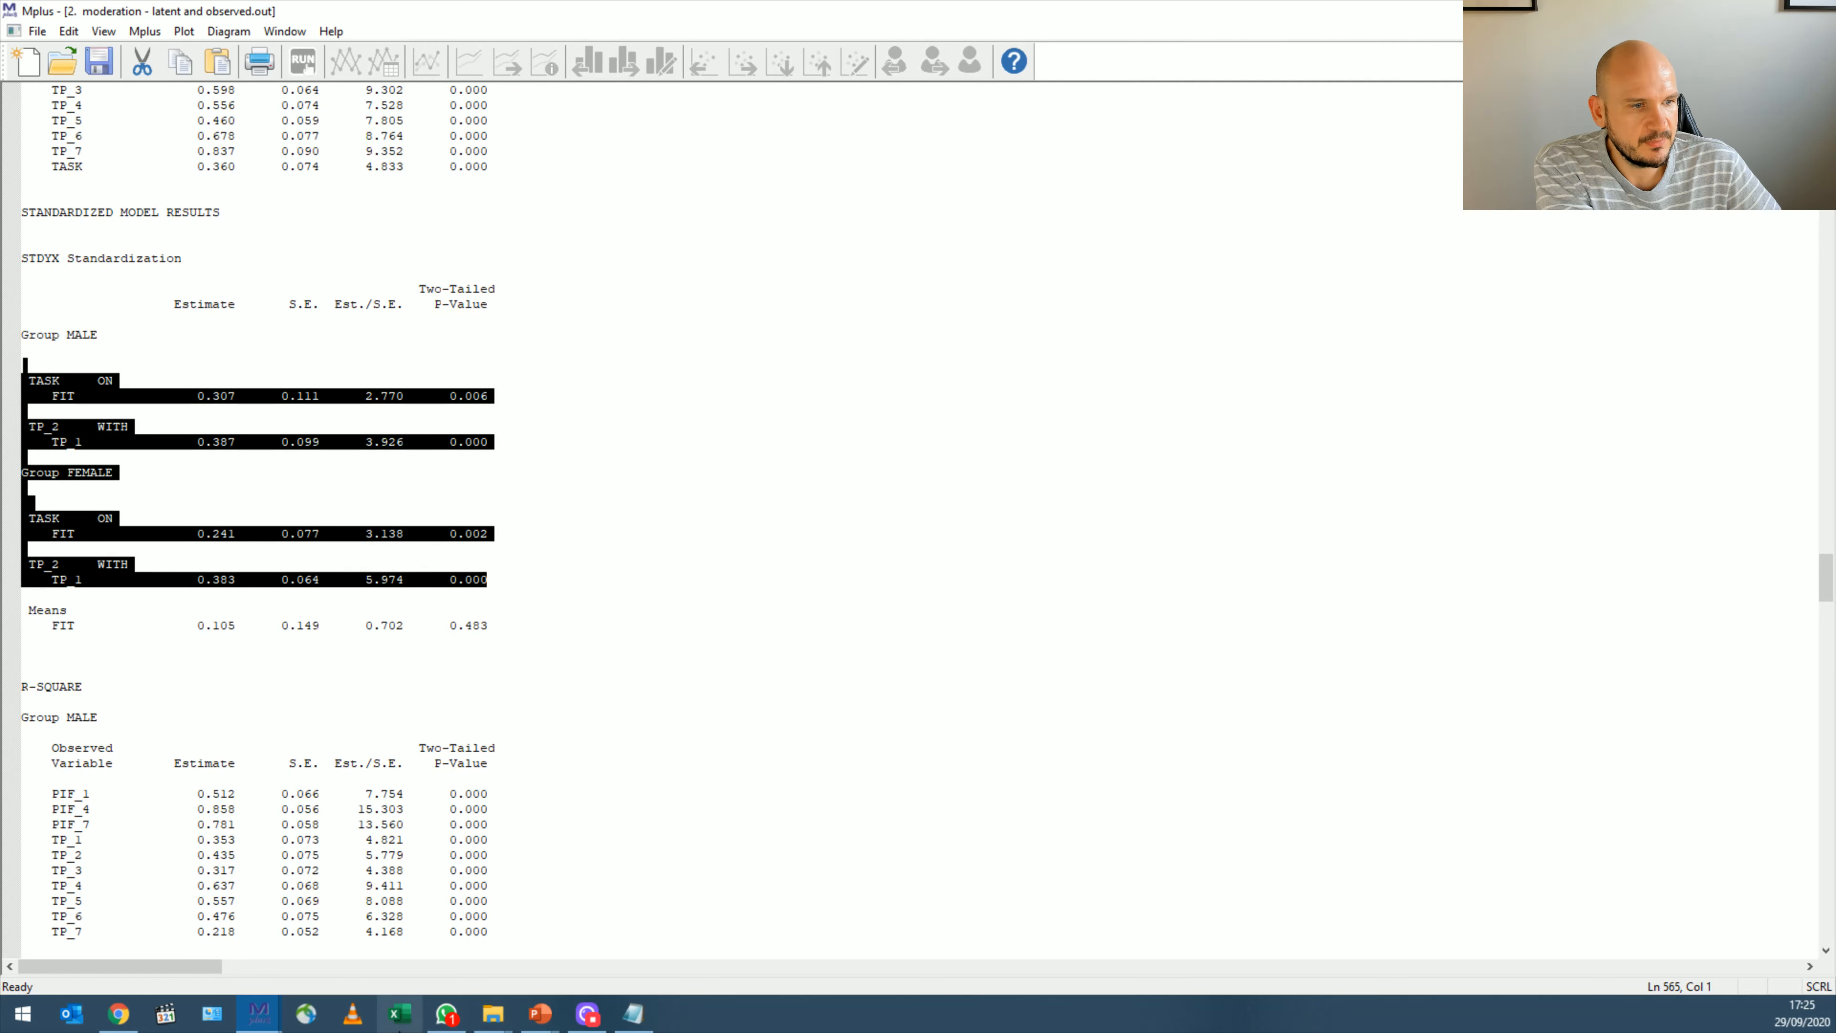
click(189, 419)
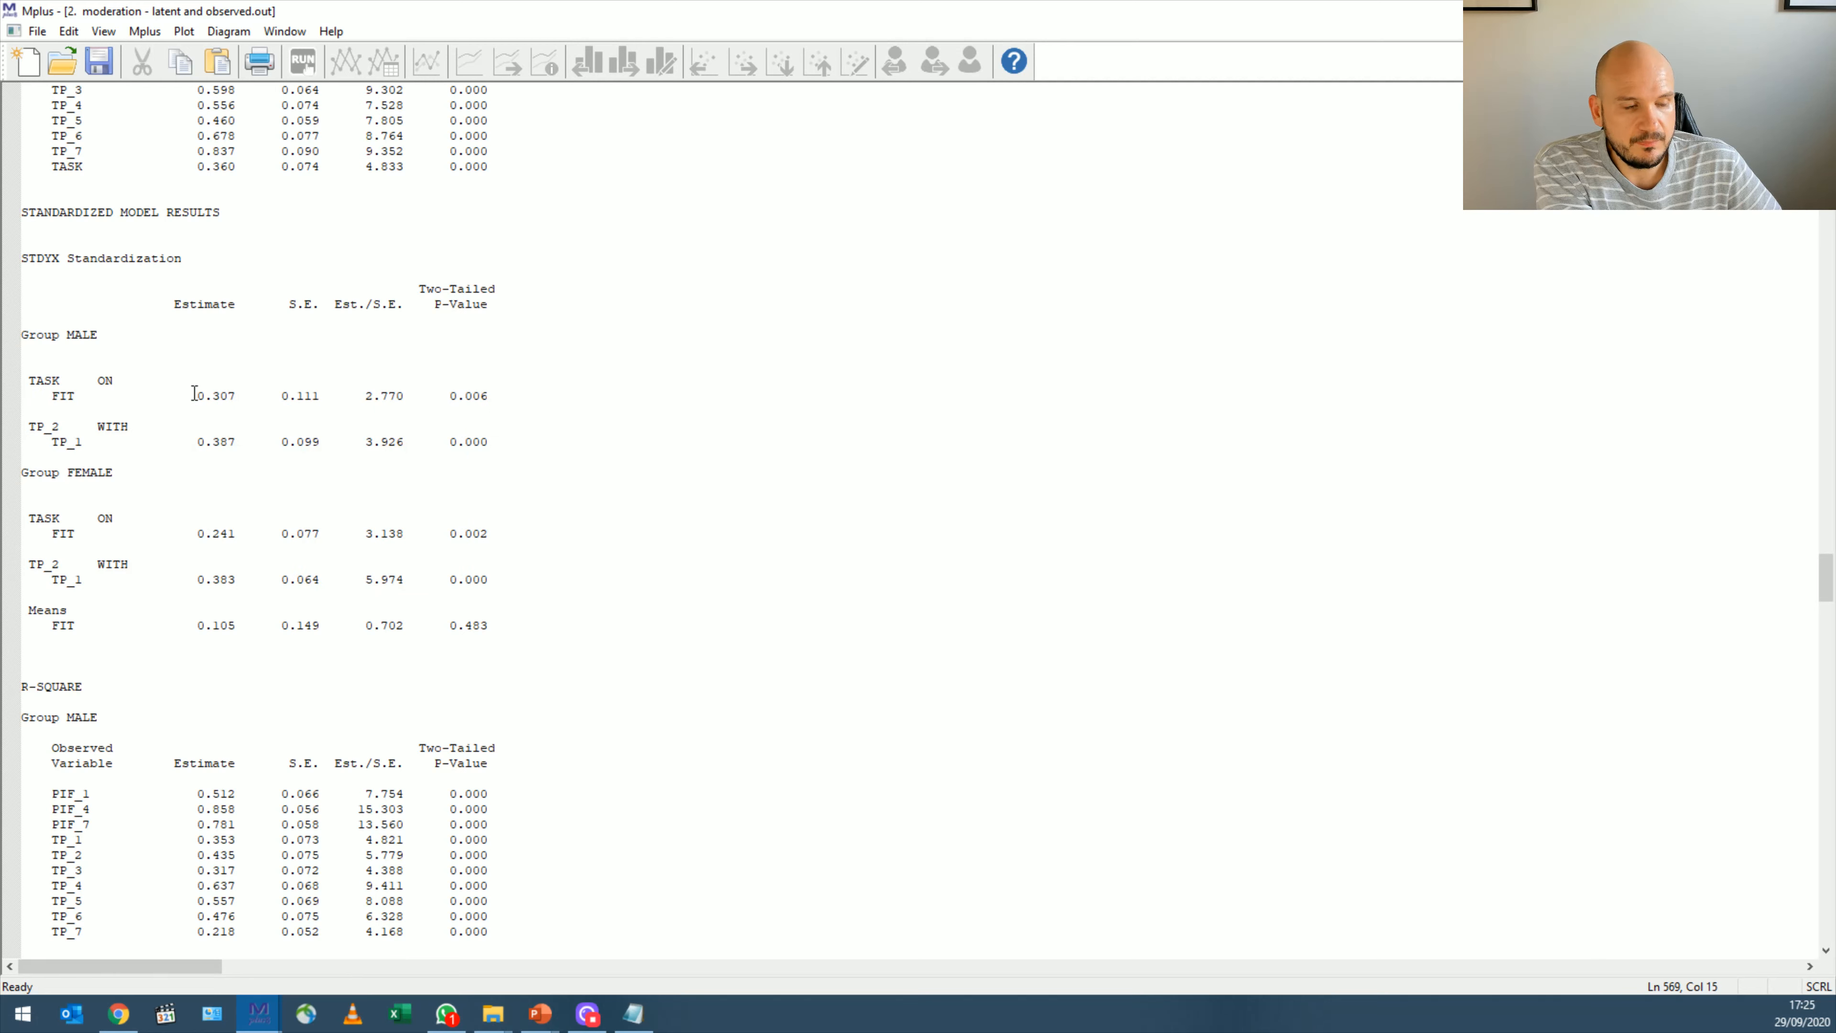
drag(83, 396, 29, 380)
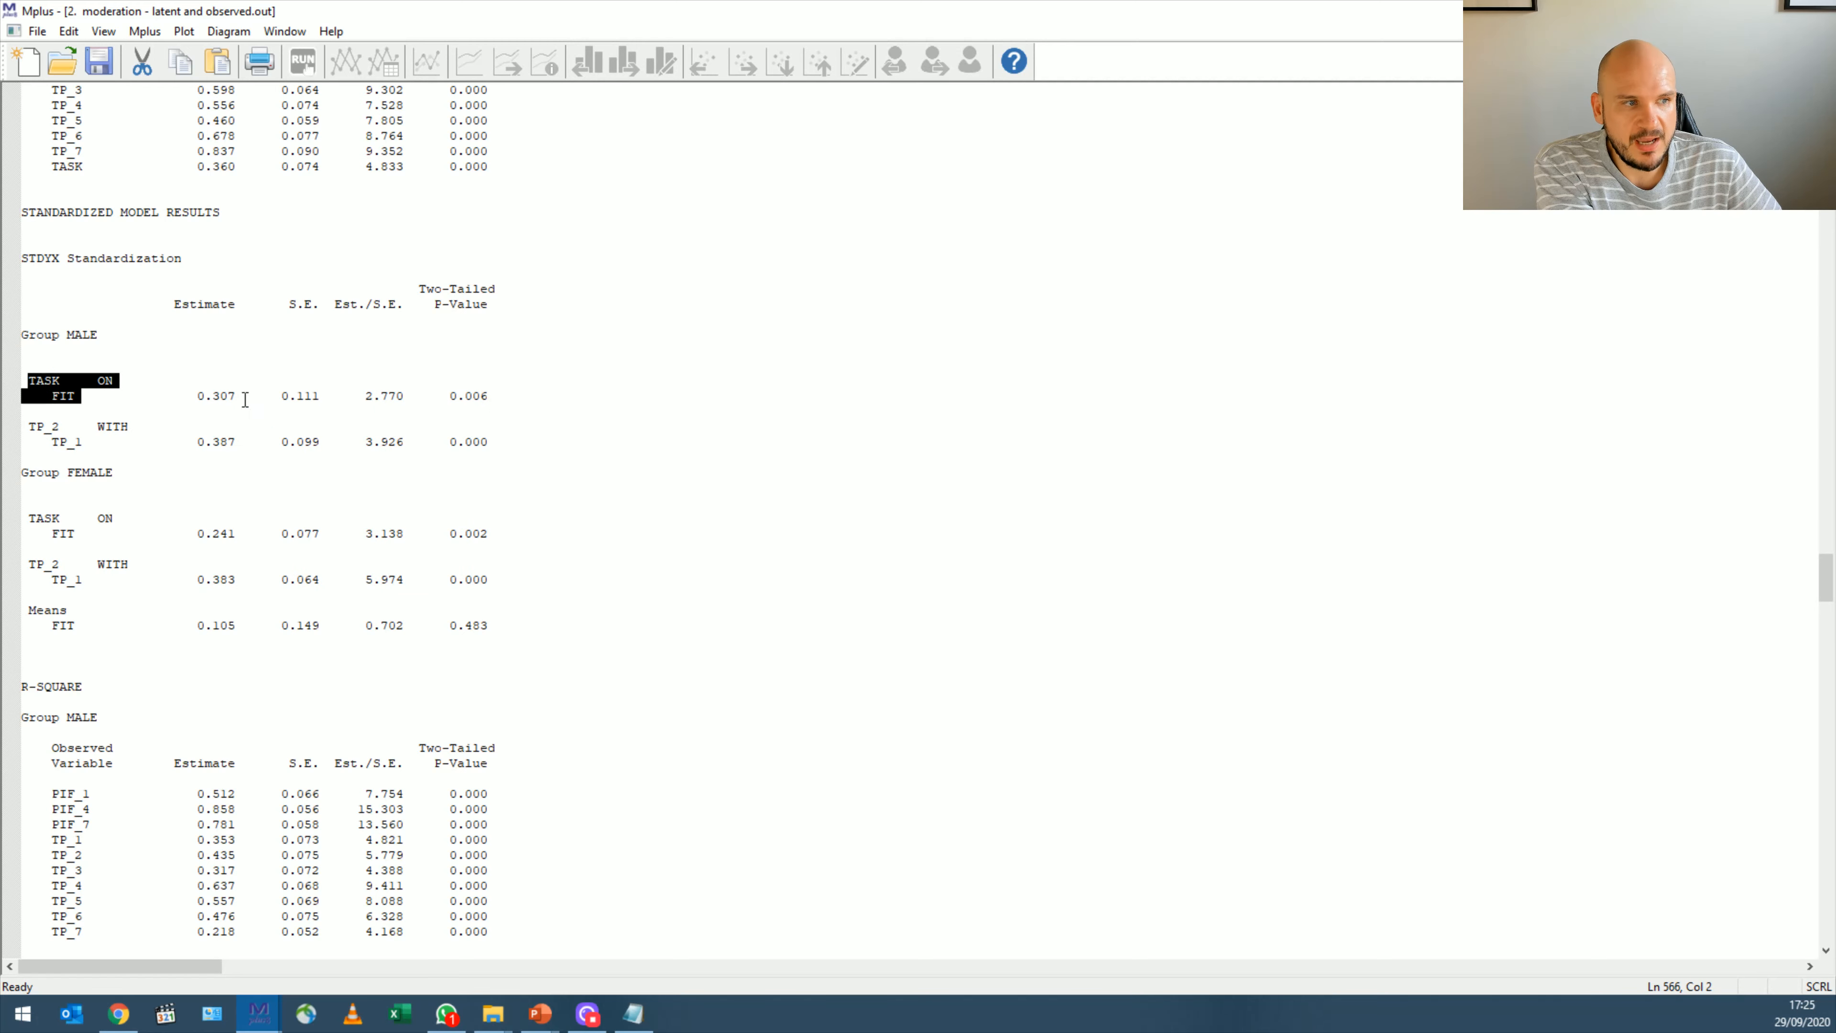
drag(236, 396, 197, 396)
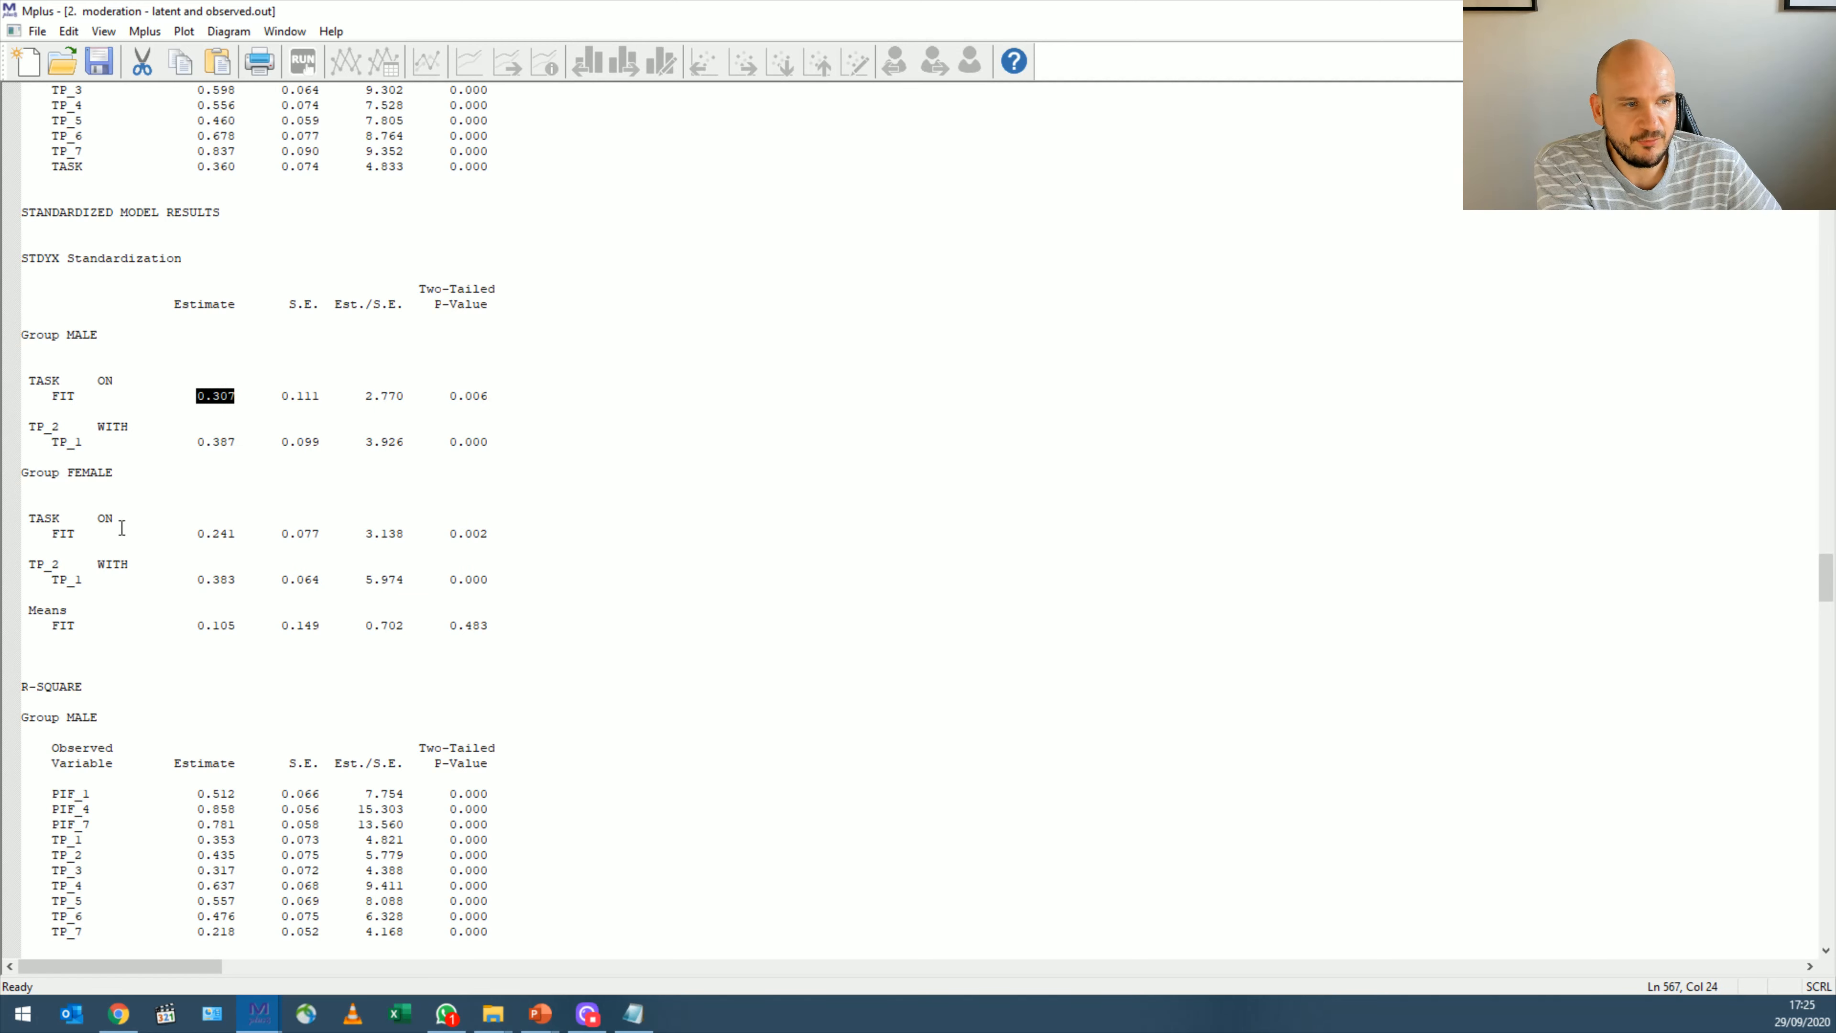
drag(233, 533, 197, 533)
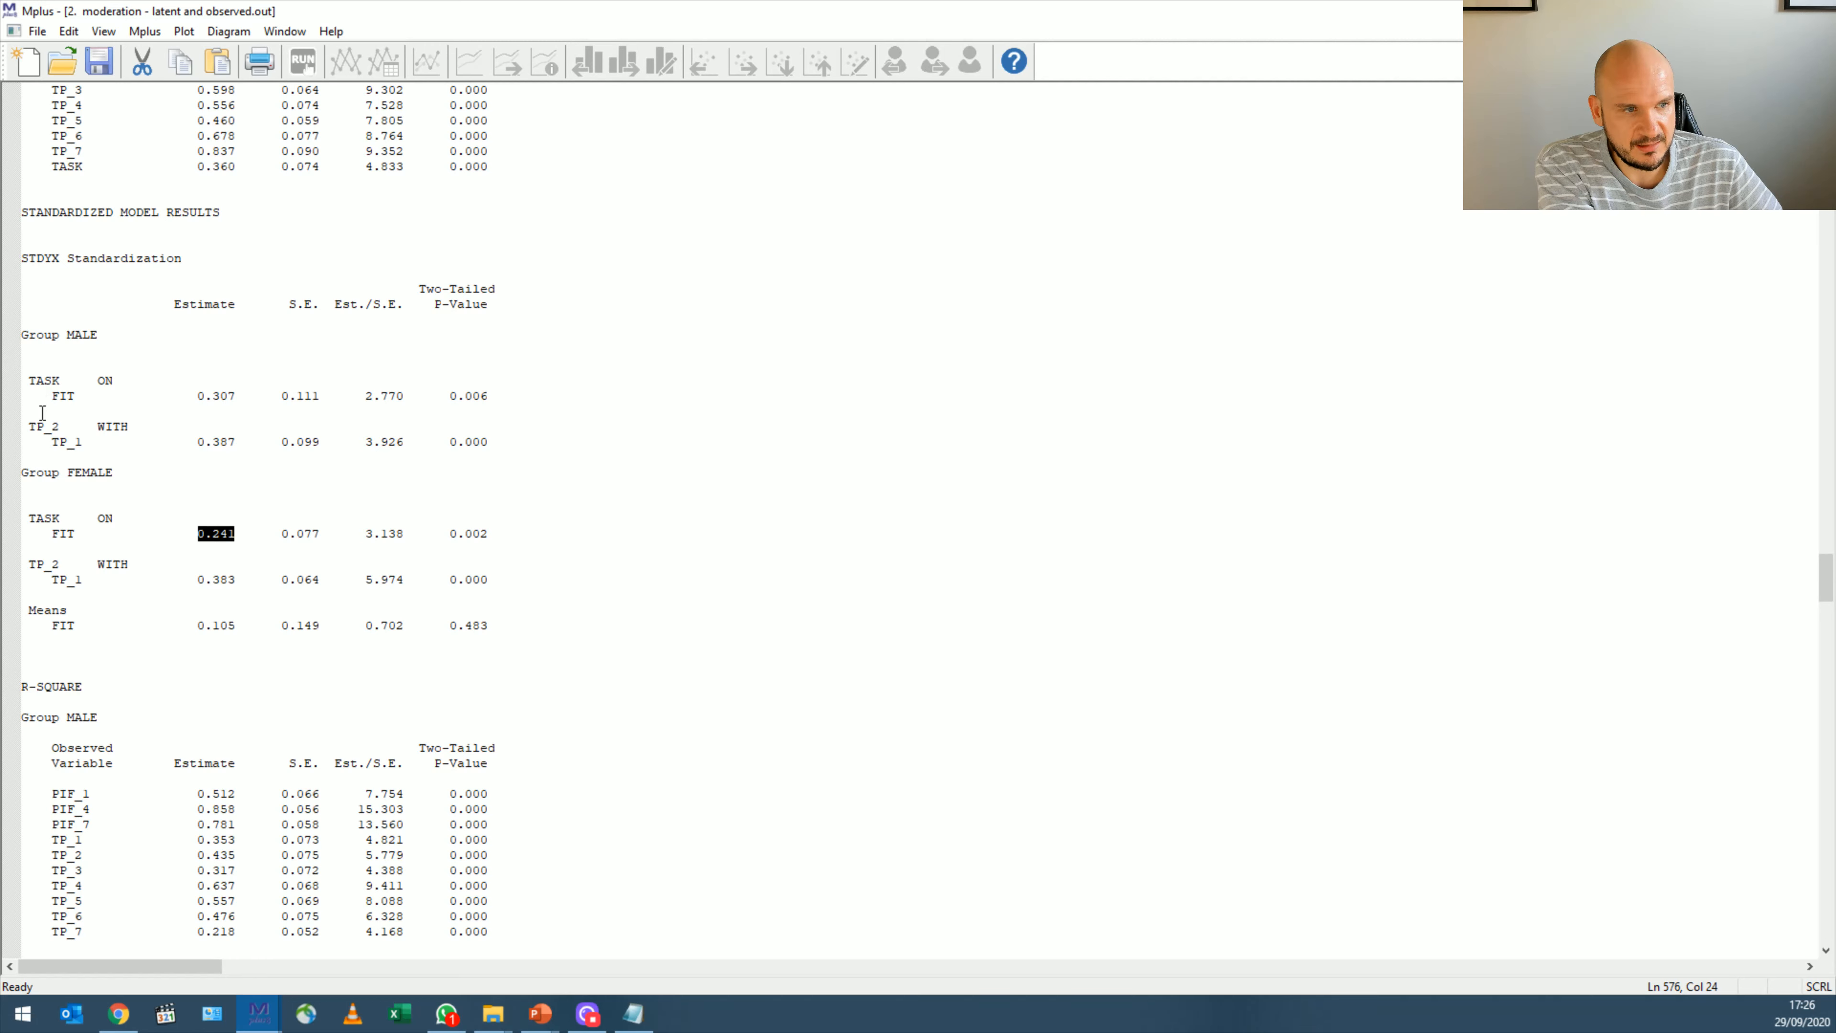
drag(41, 412, 358, 443)
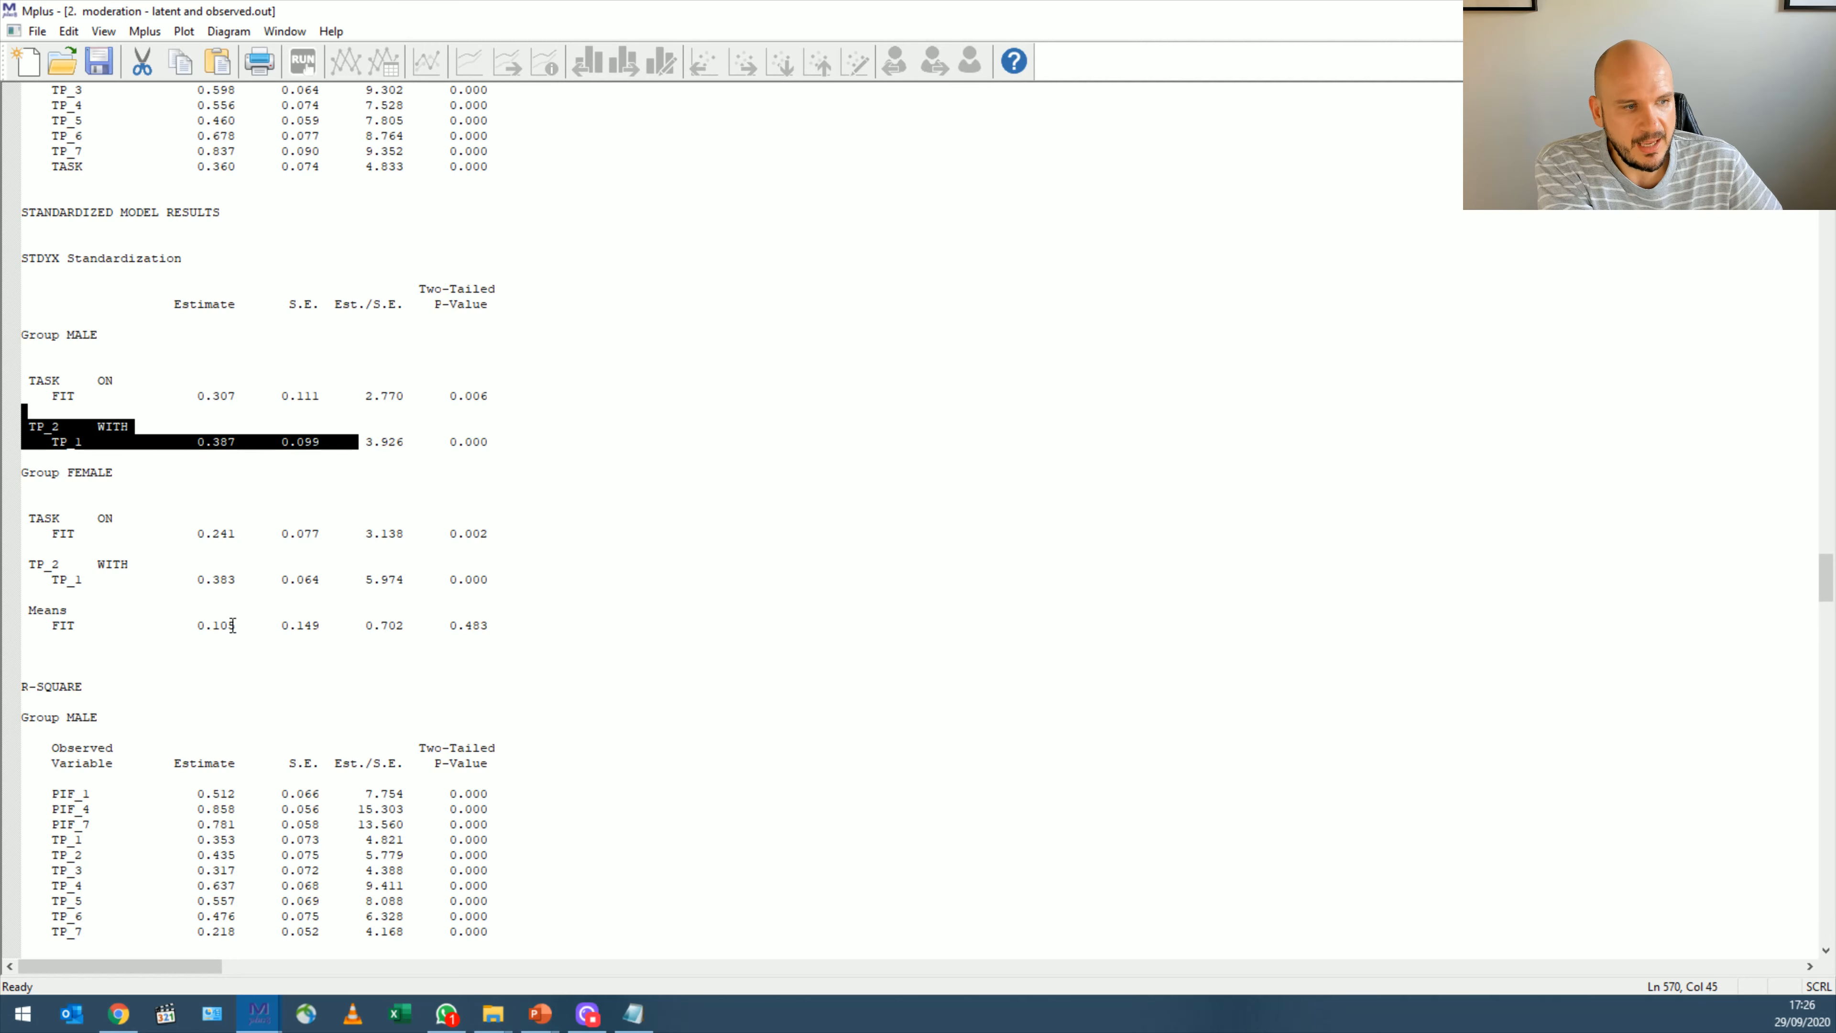
drag(236, 626, 212, 626)
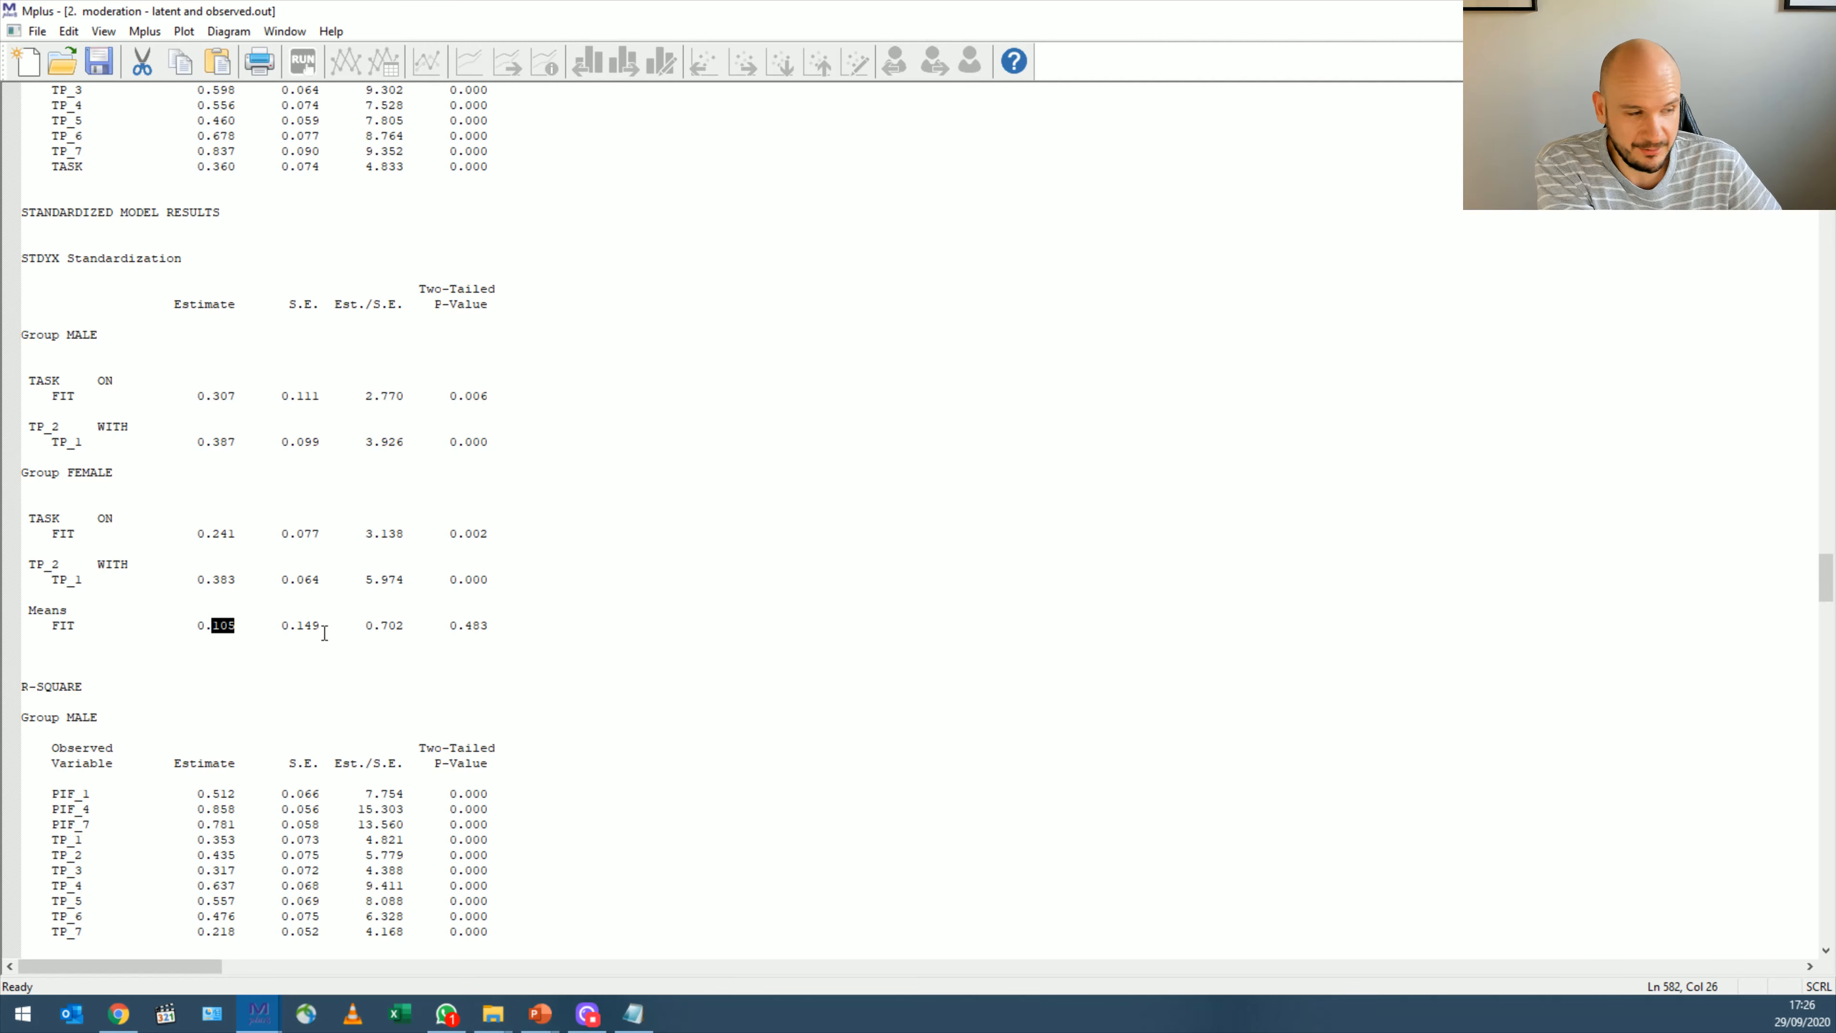
drag(510, 625, 442, 625)
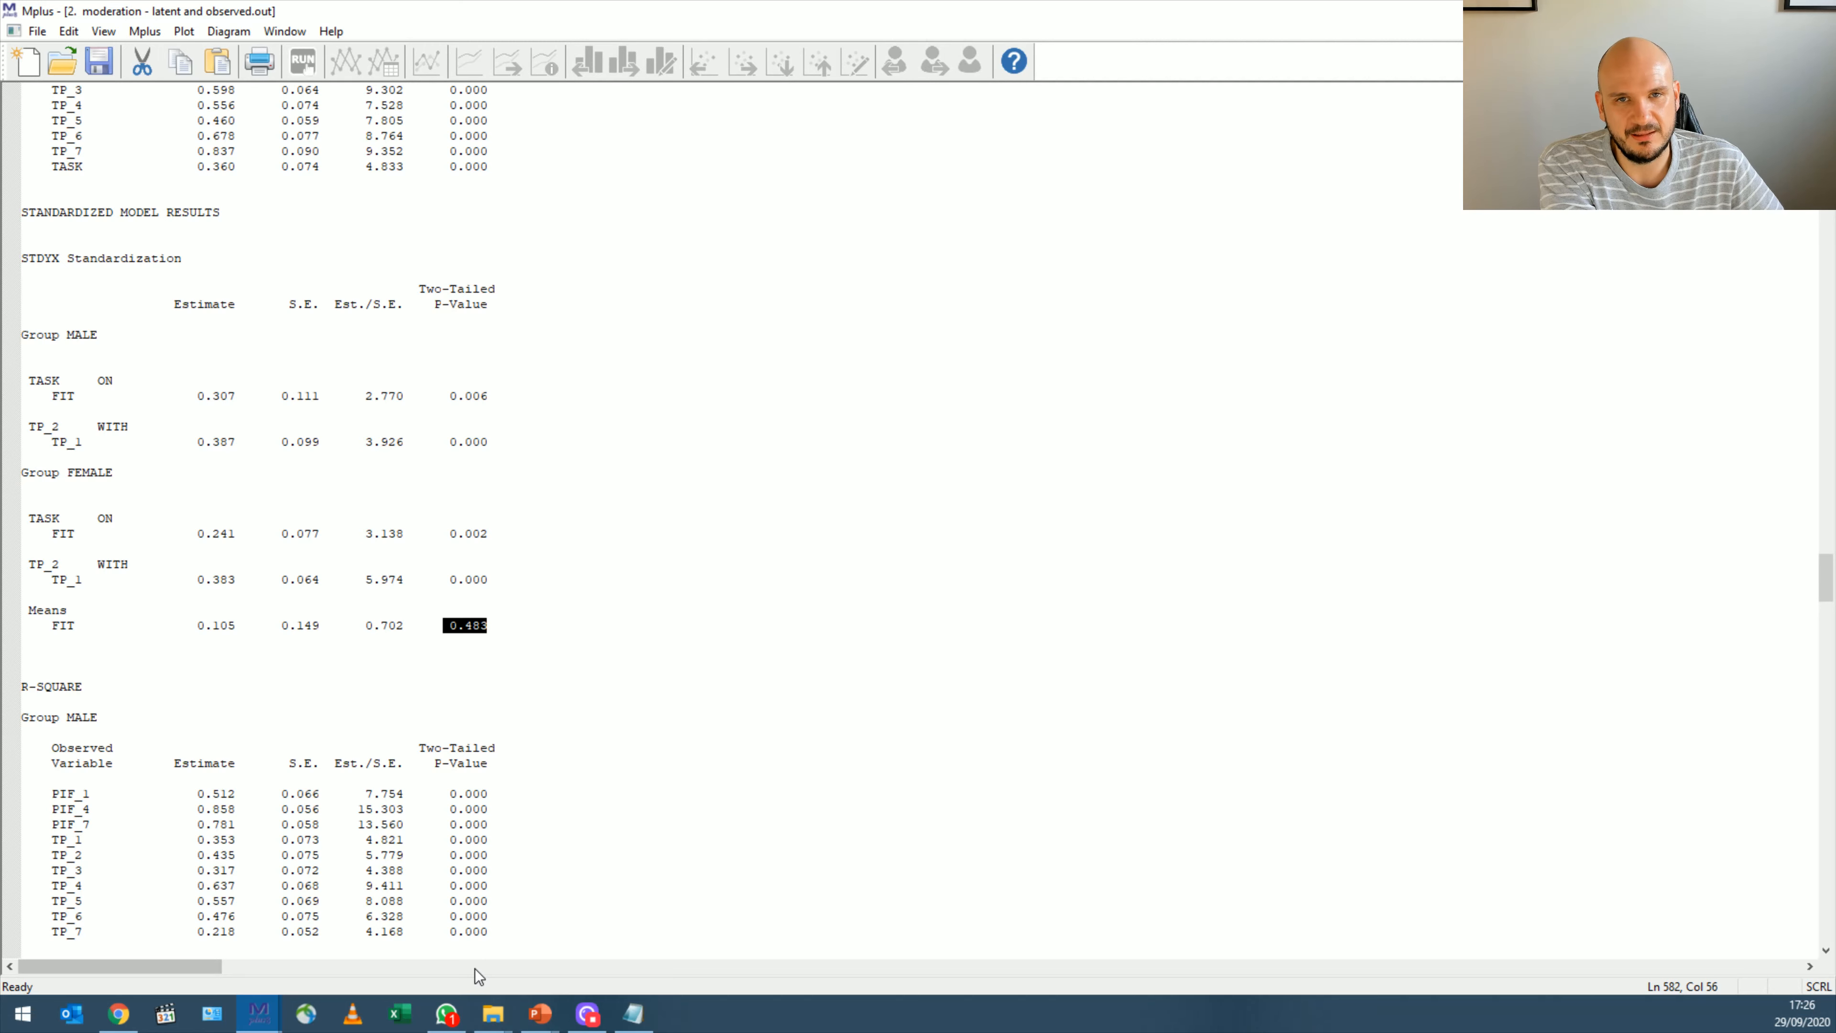
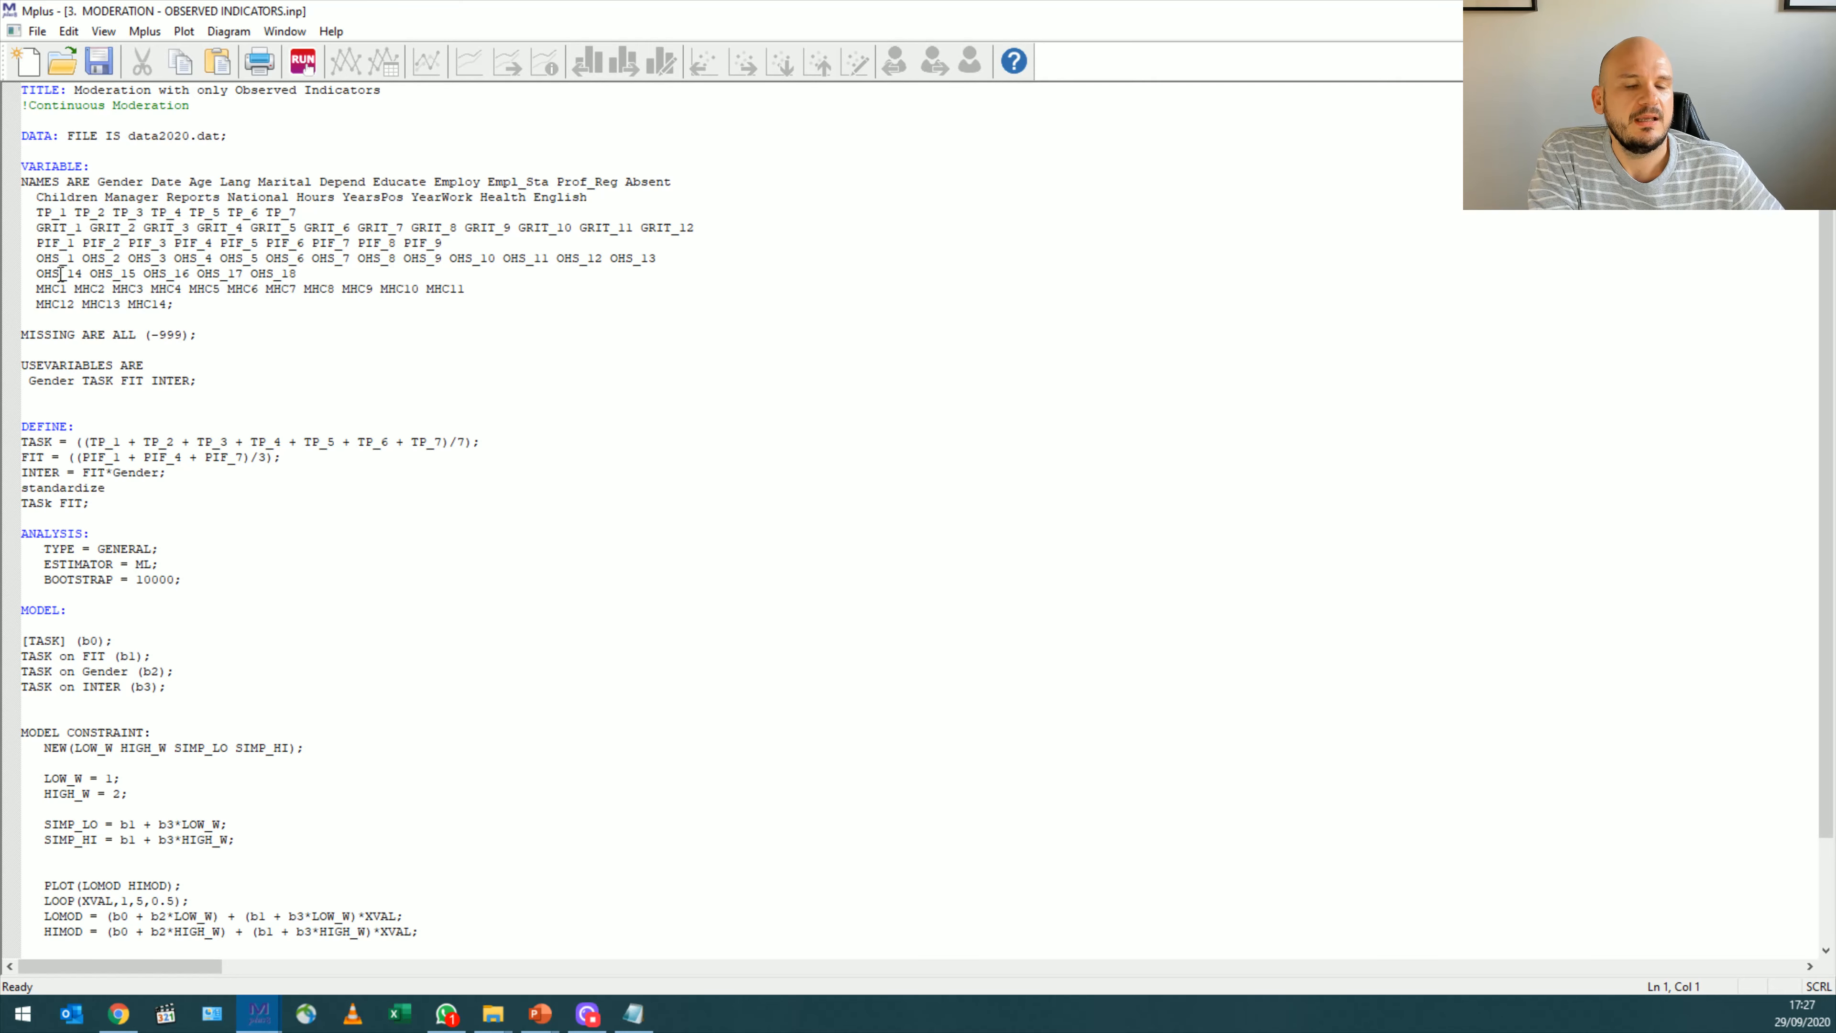
- In the DEFINE section of the observed-indicators input, set off the INTER = FIT*Gender line with a blank line above and below it
drag(23, 426, 135, 444)
click(36, 456)
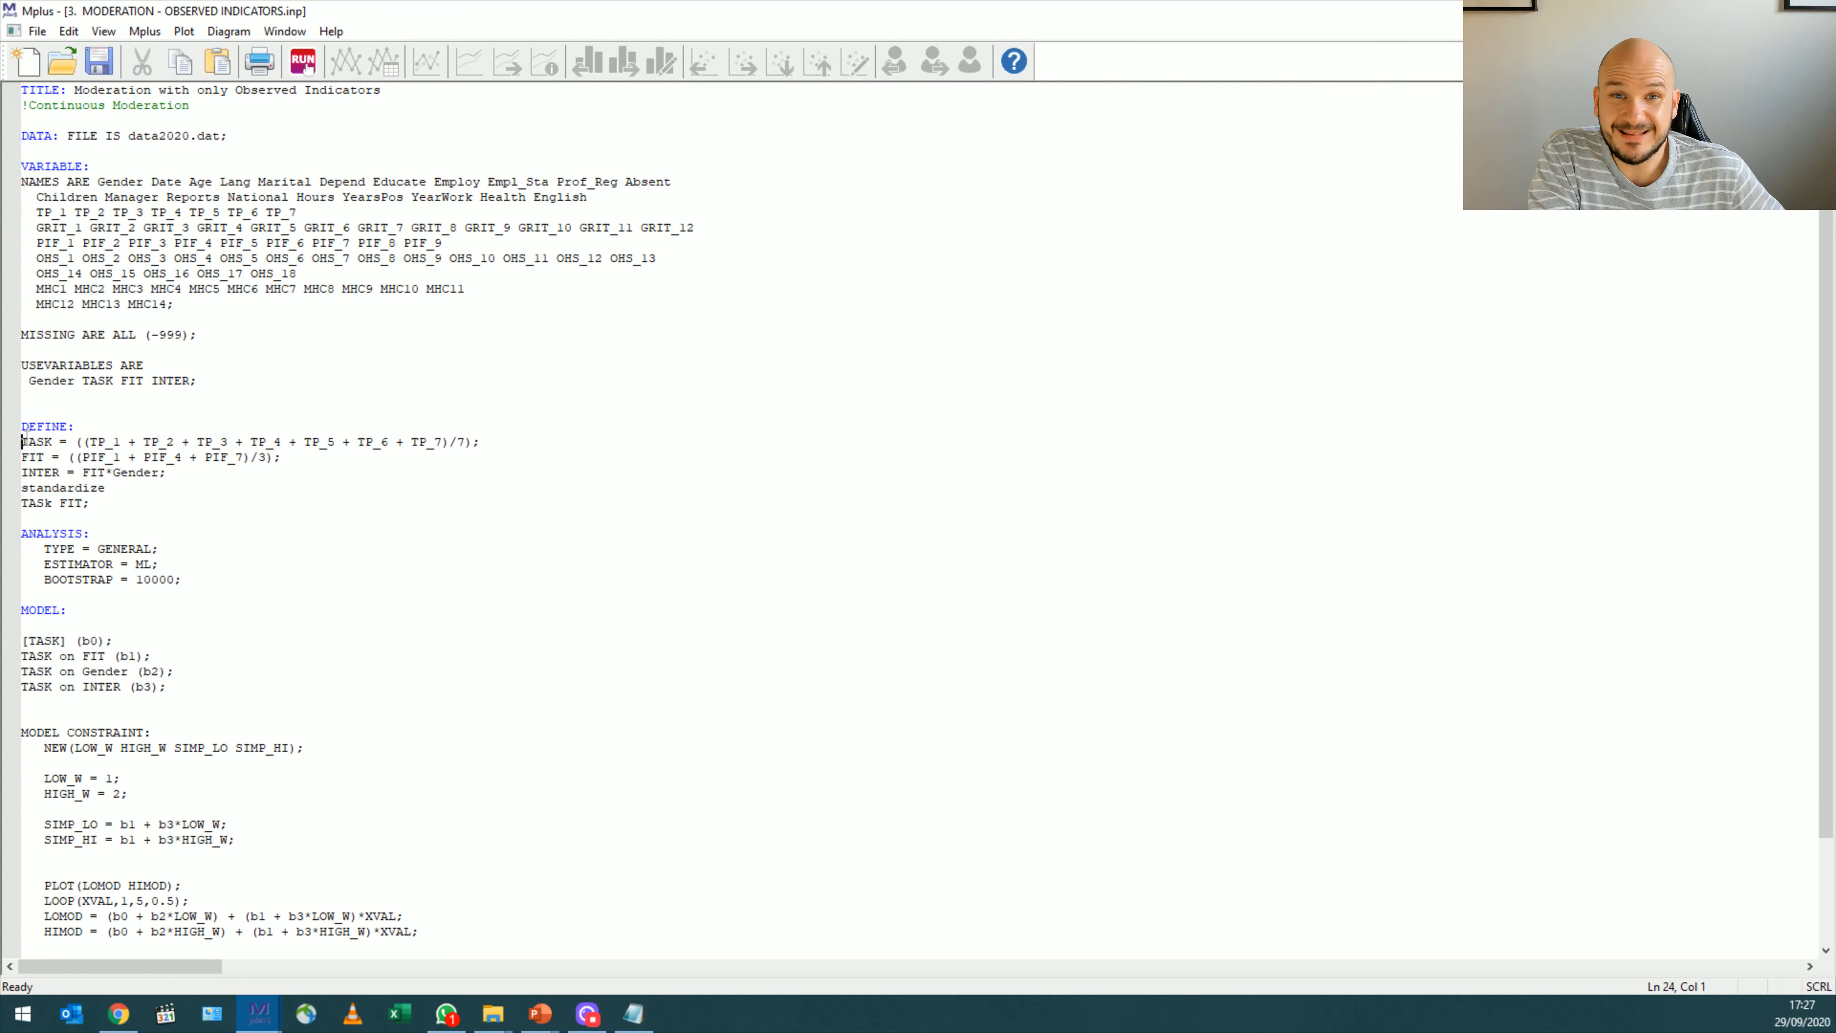
drag(24, 438, 477, 456)
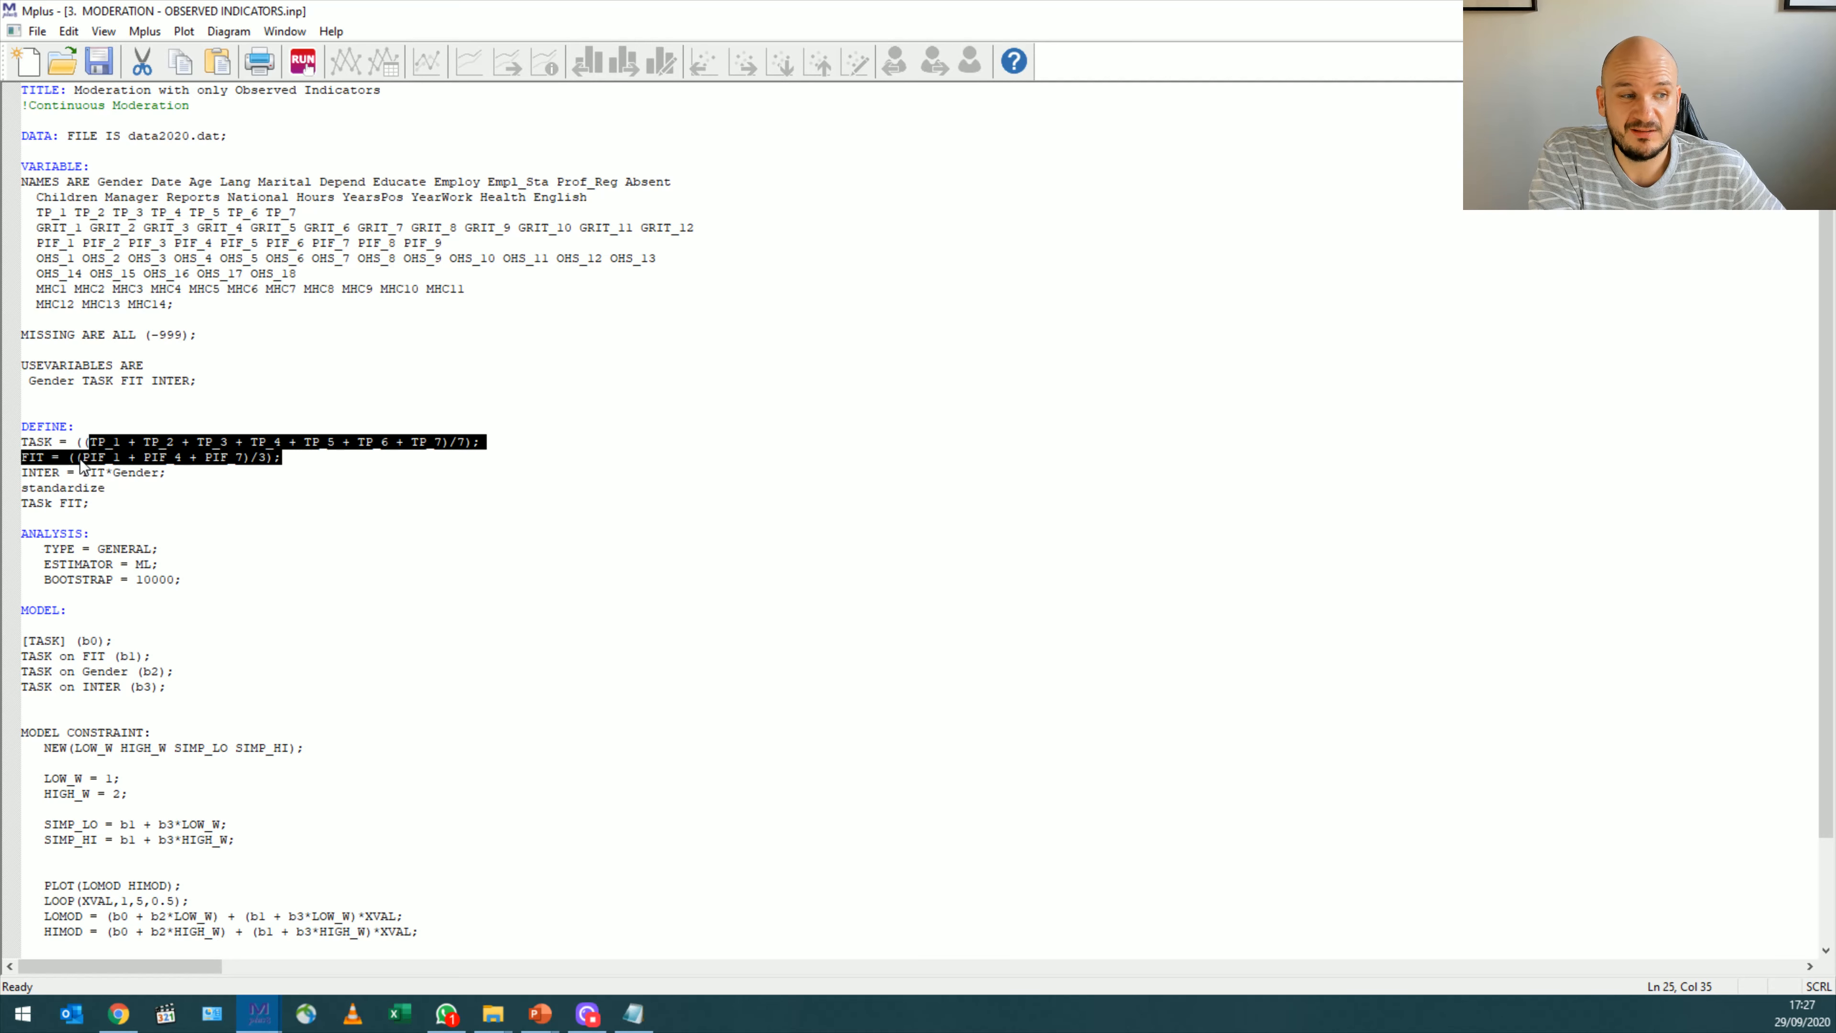
click(214, 457)
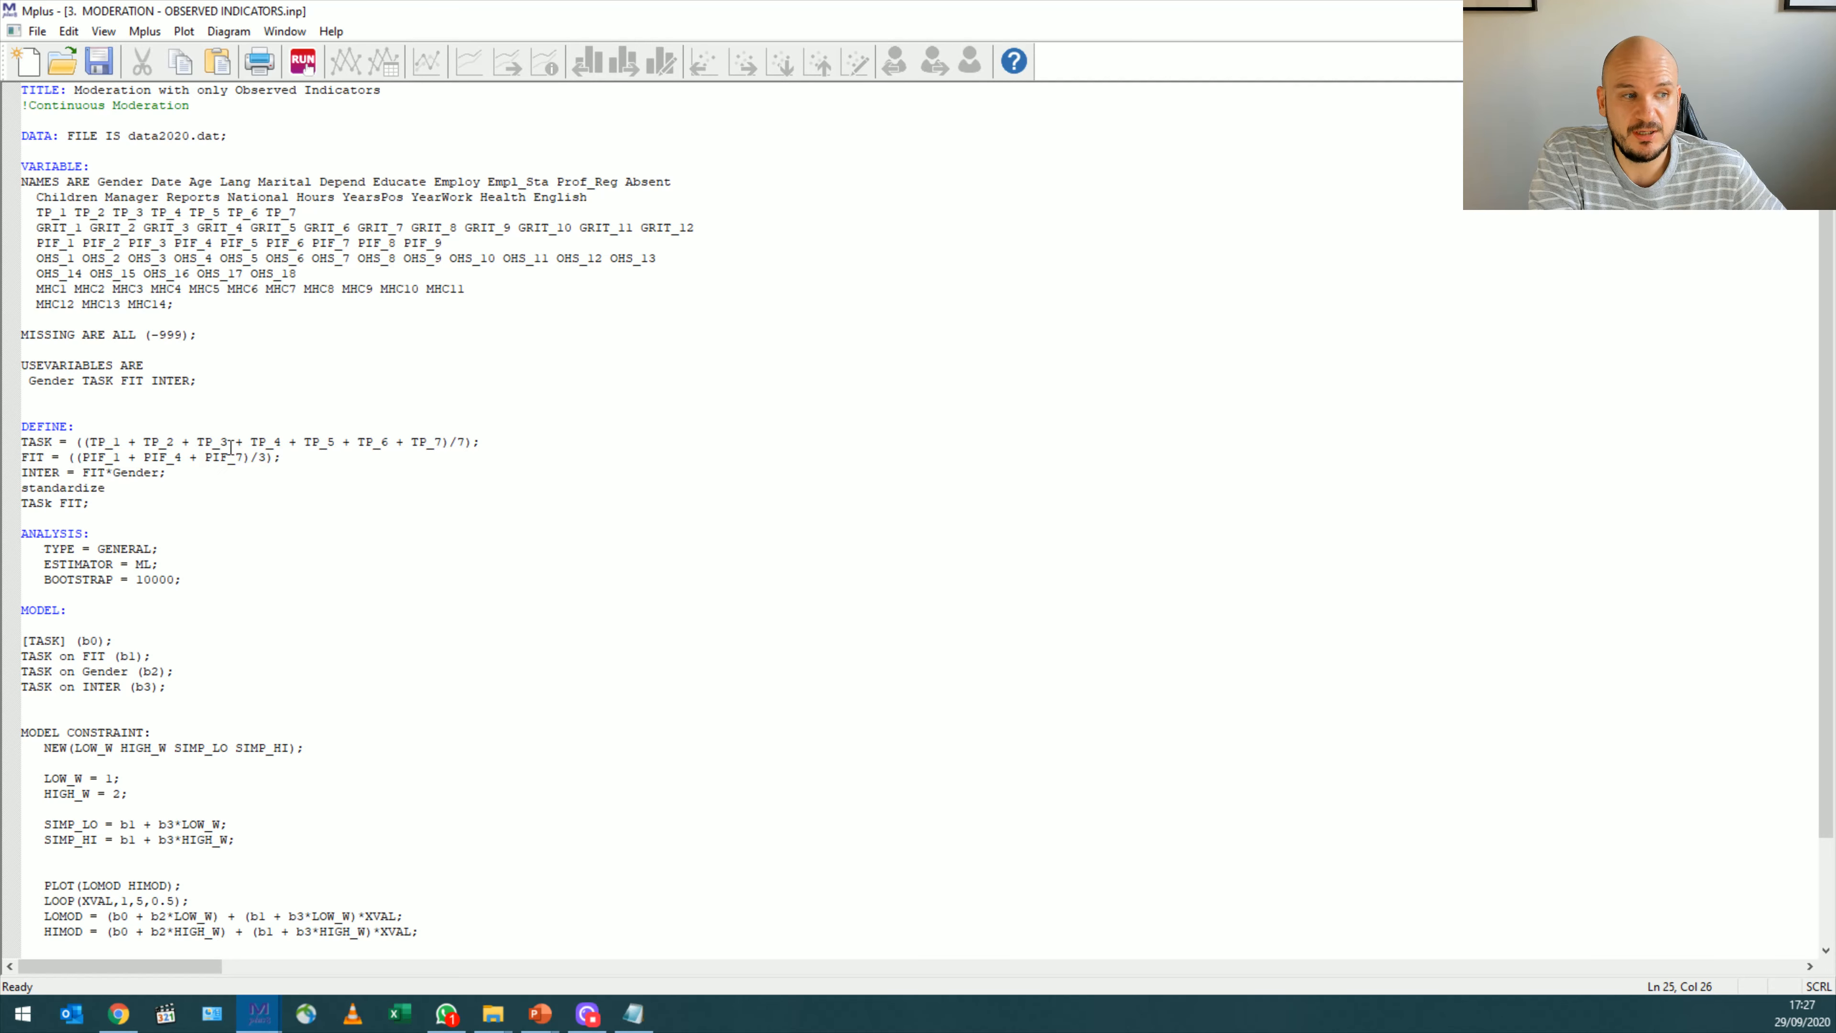
click(285, 457)
key(shift+Down)
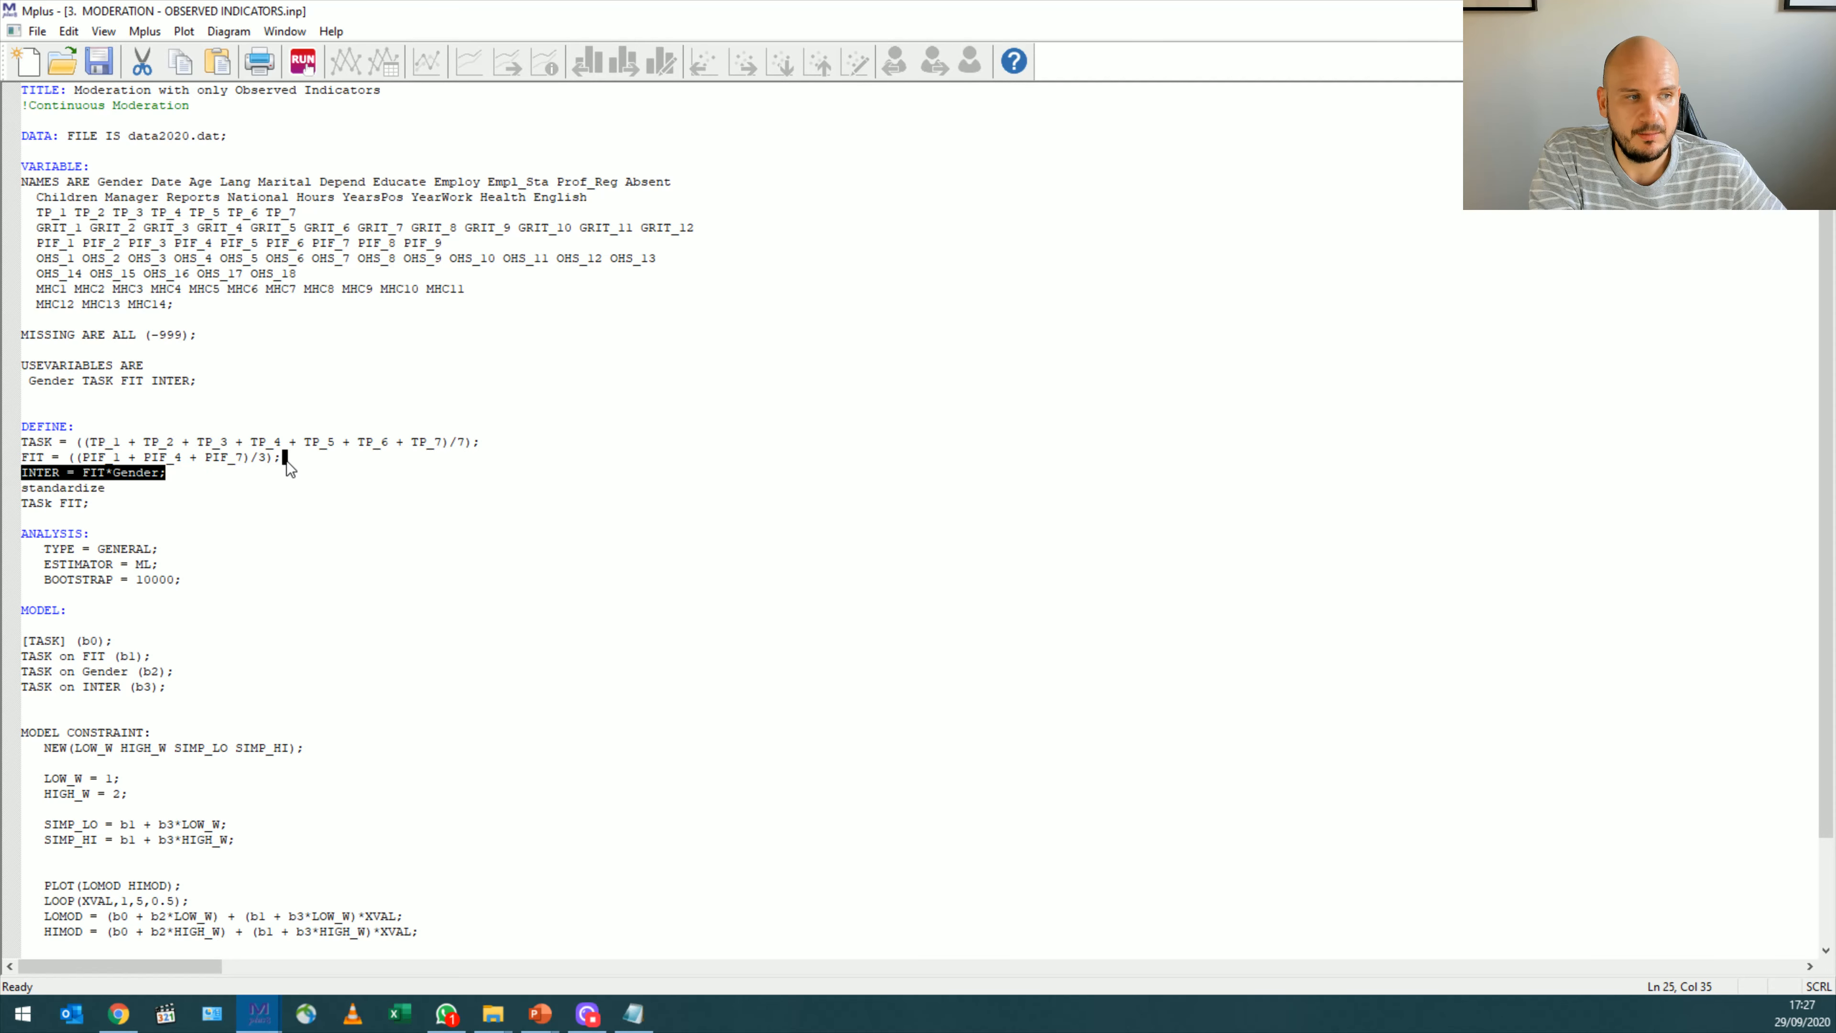
click(286, 461)
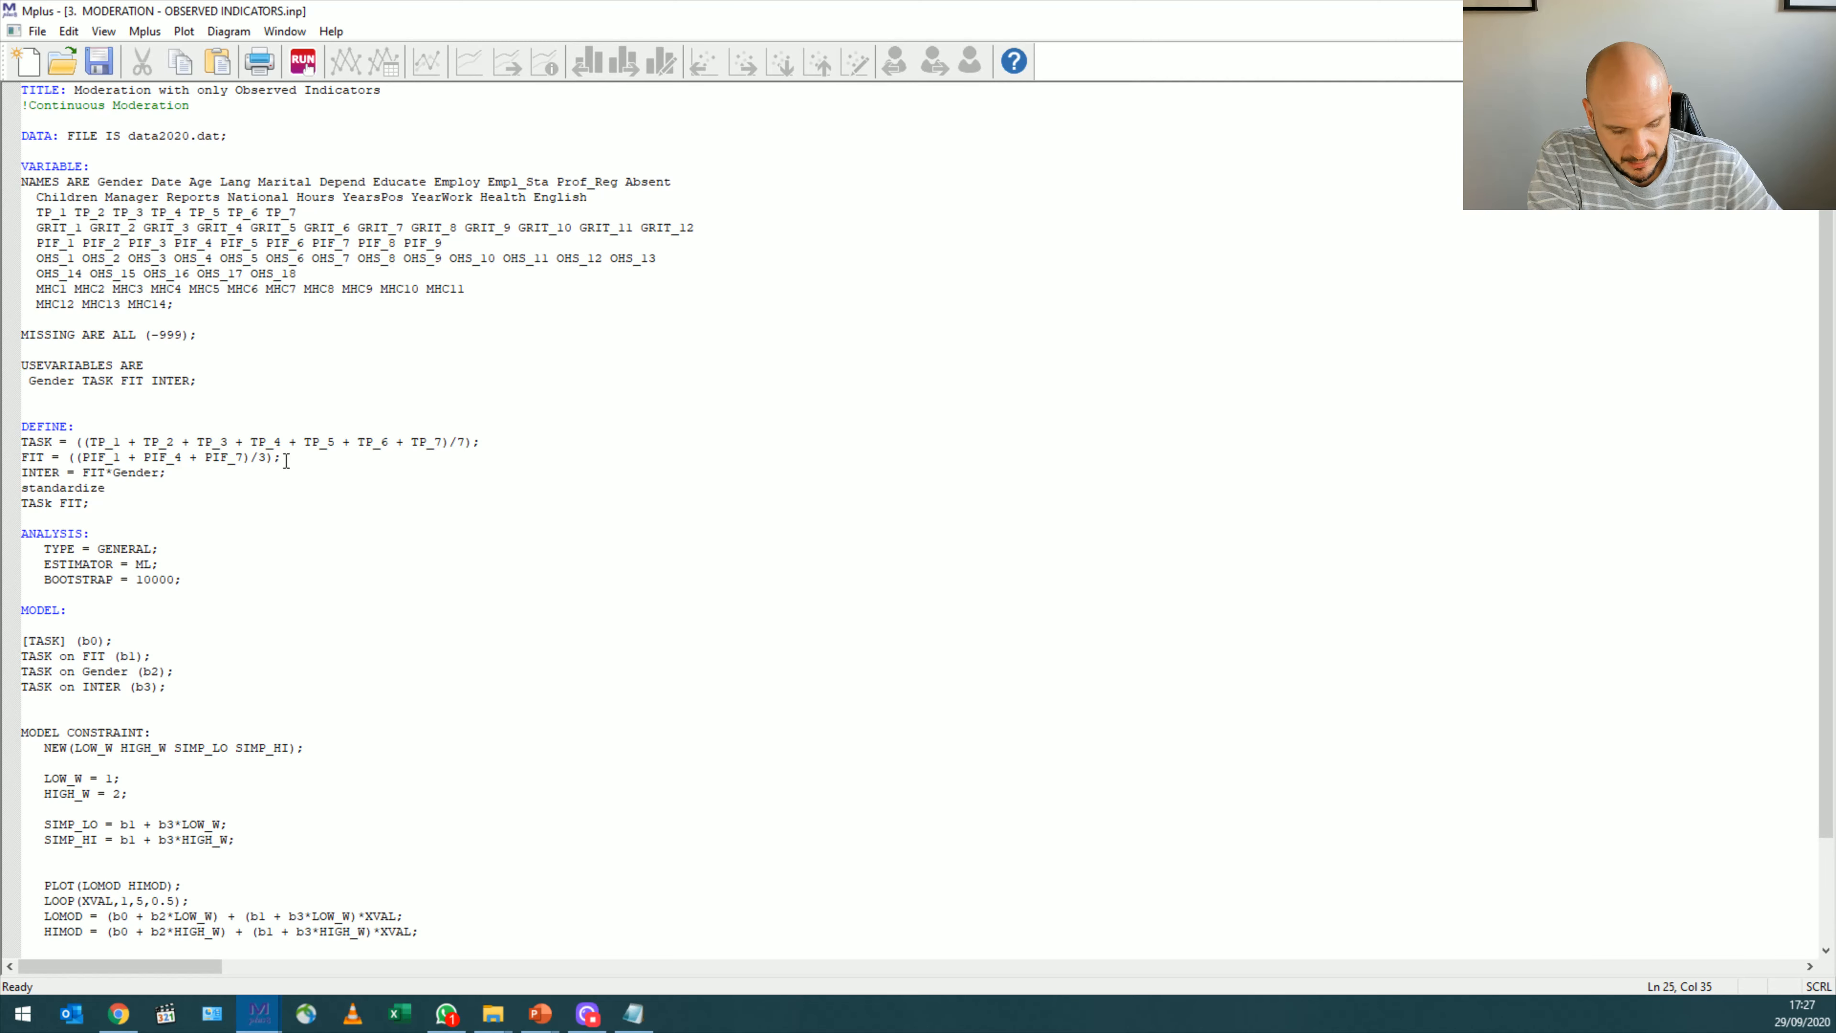
key(Return)
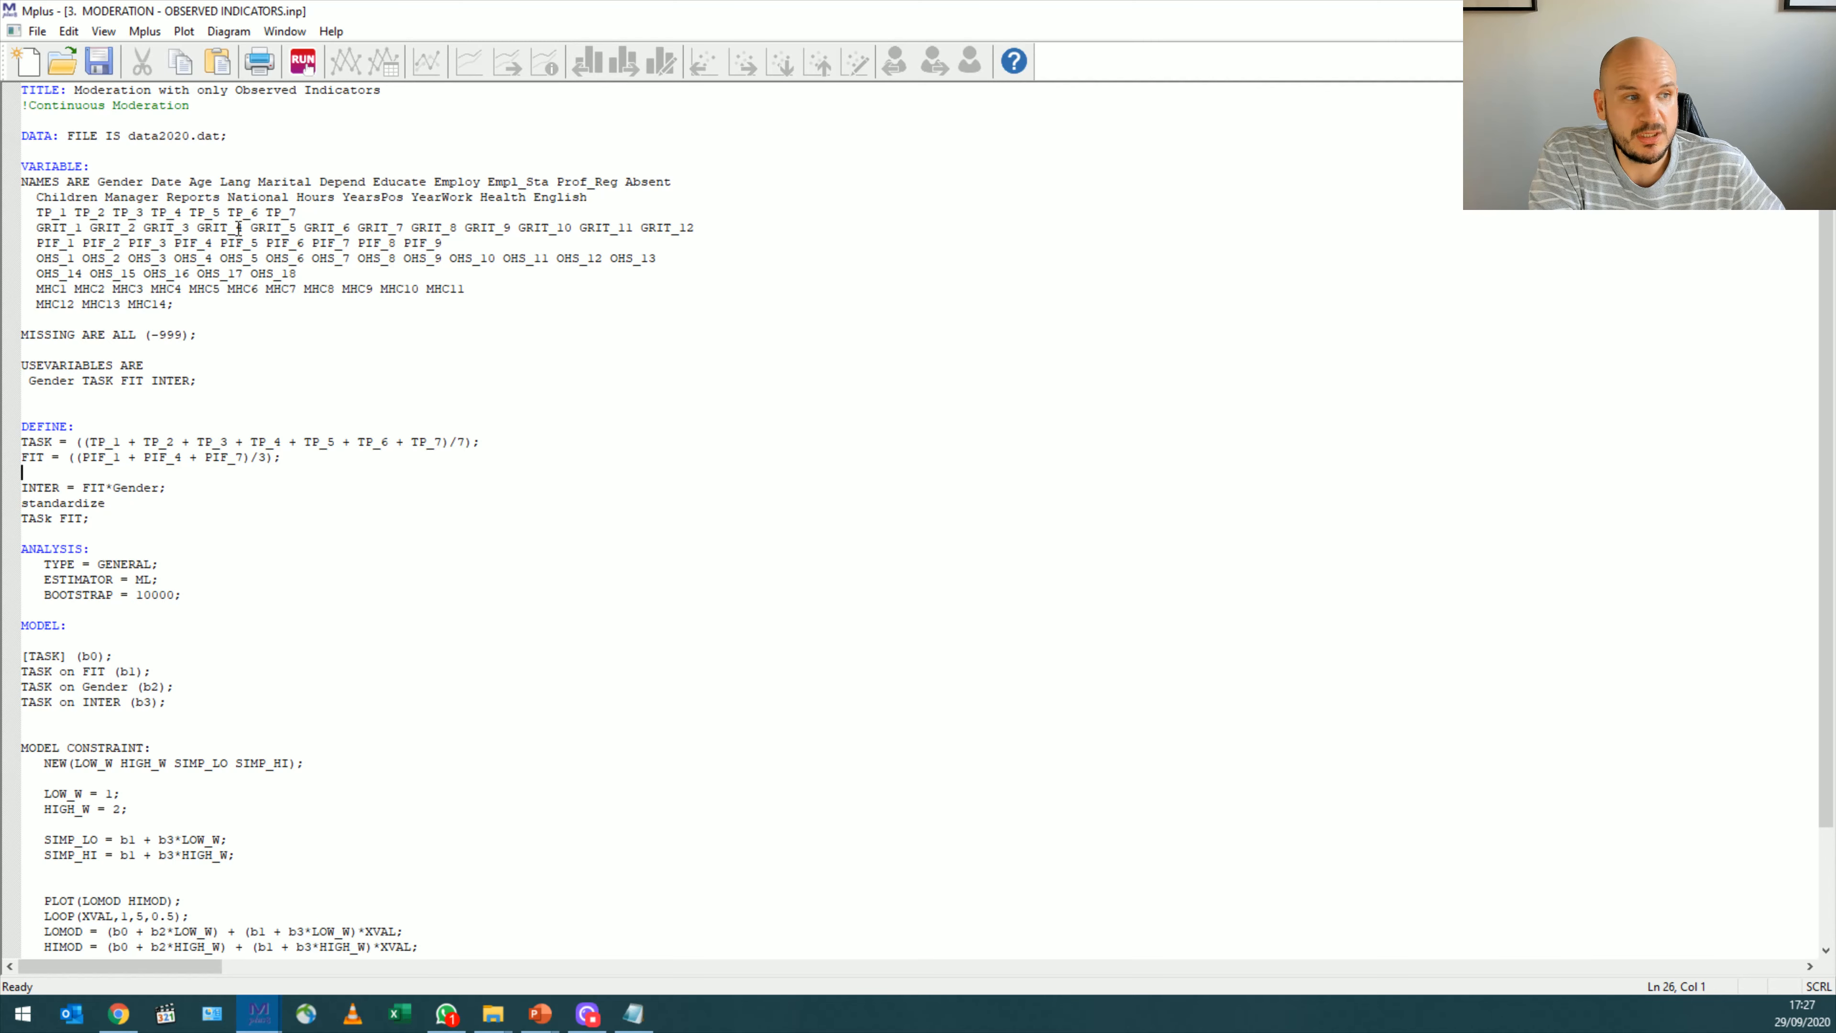
drag(250, 227, 282, 228)
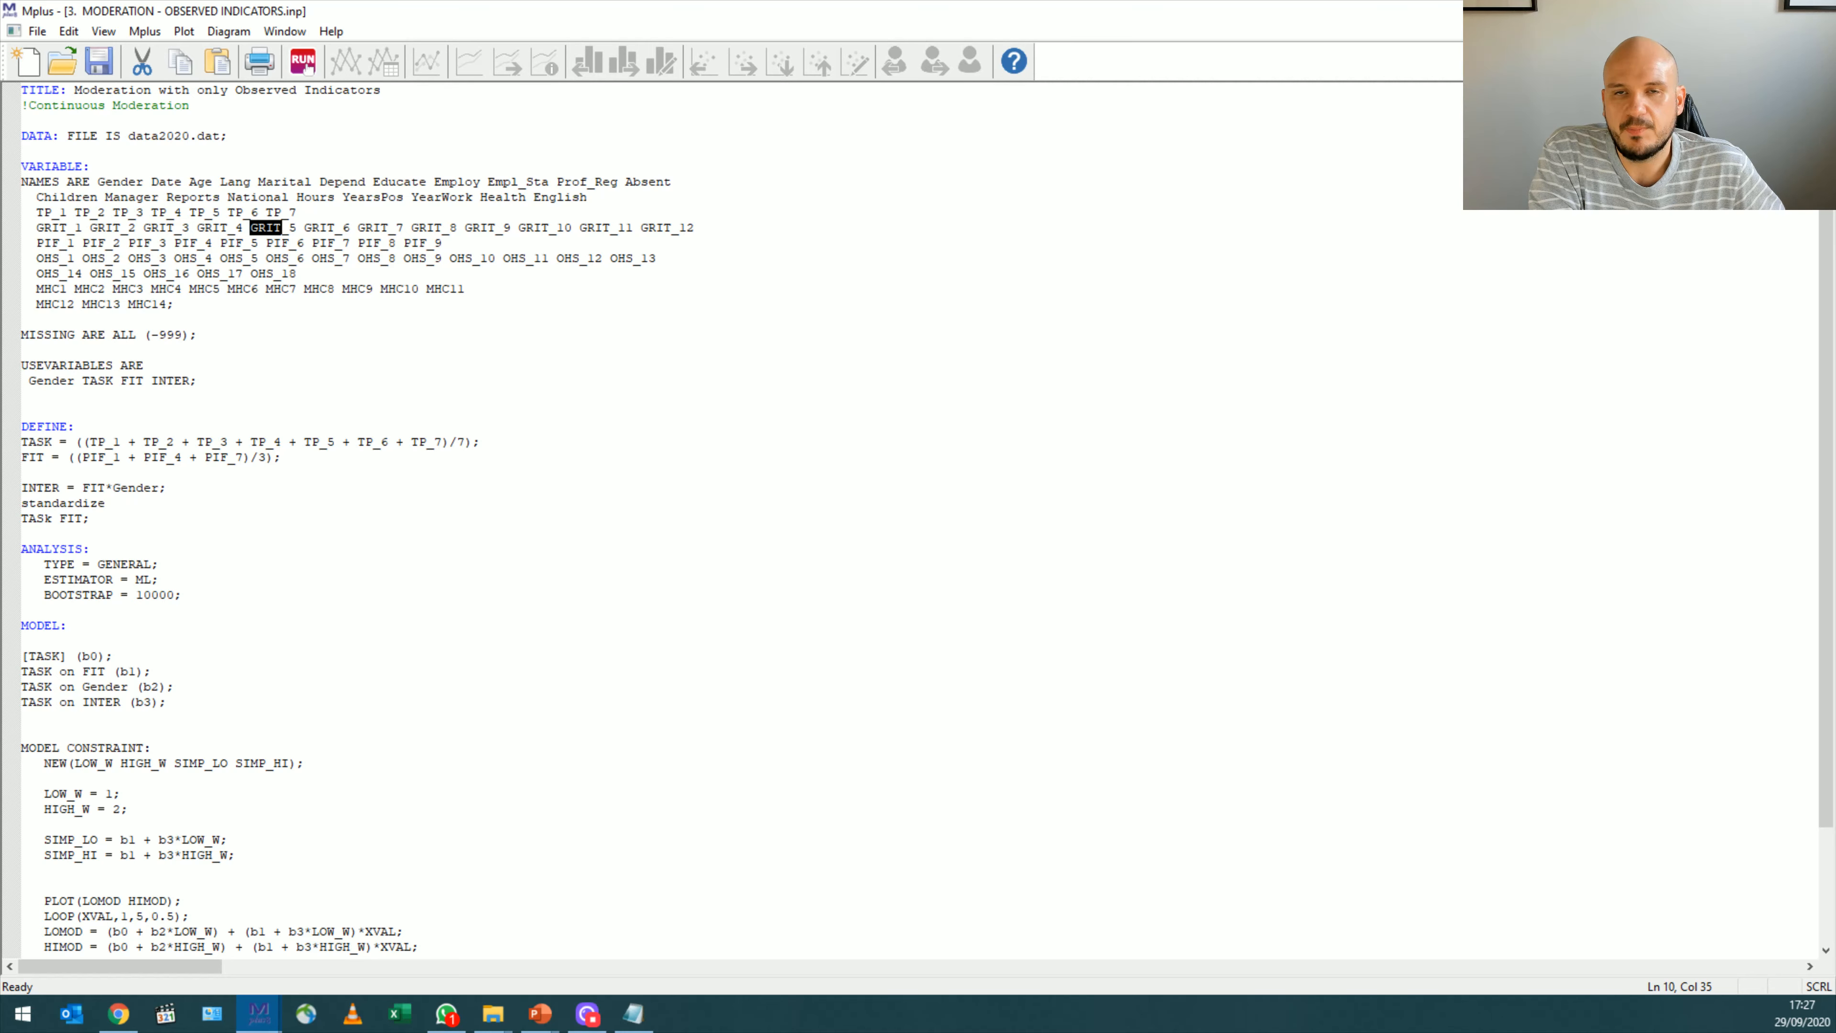
drag(165, 487, 24, 472)
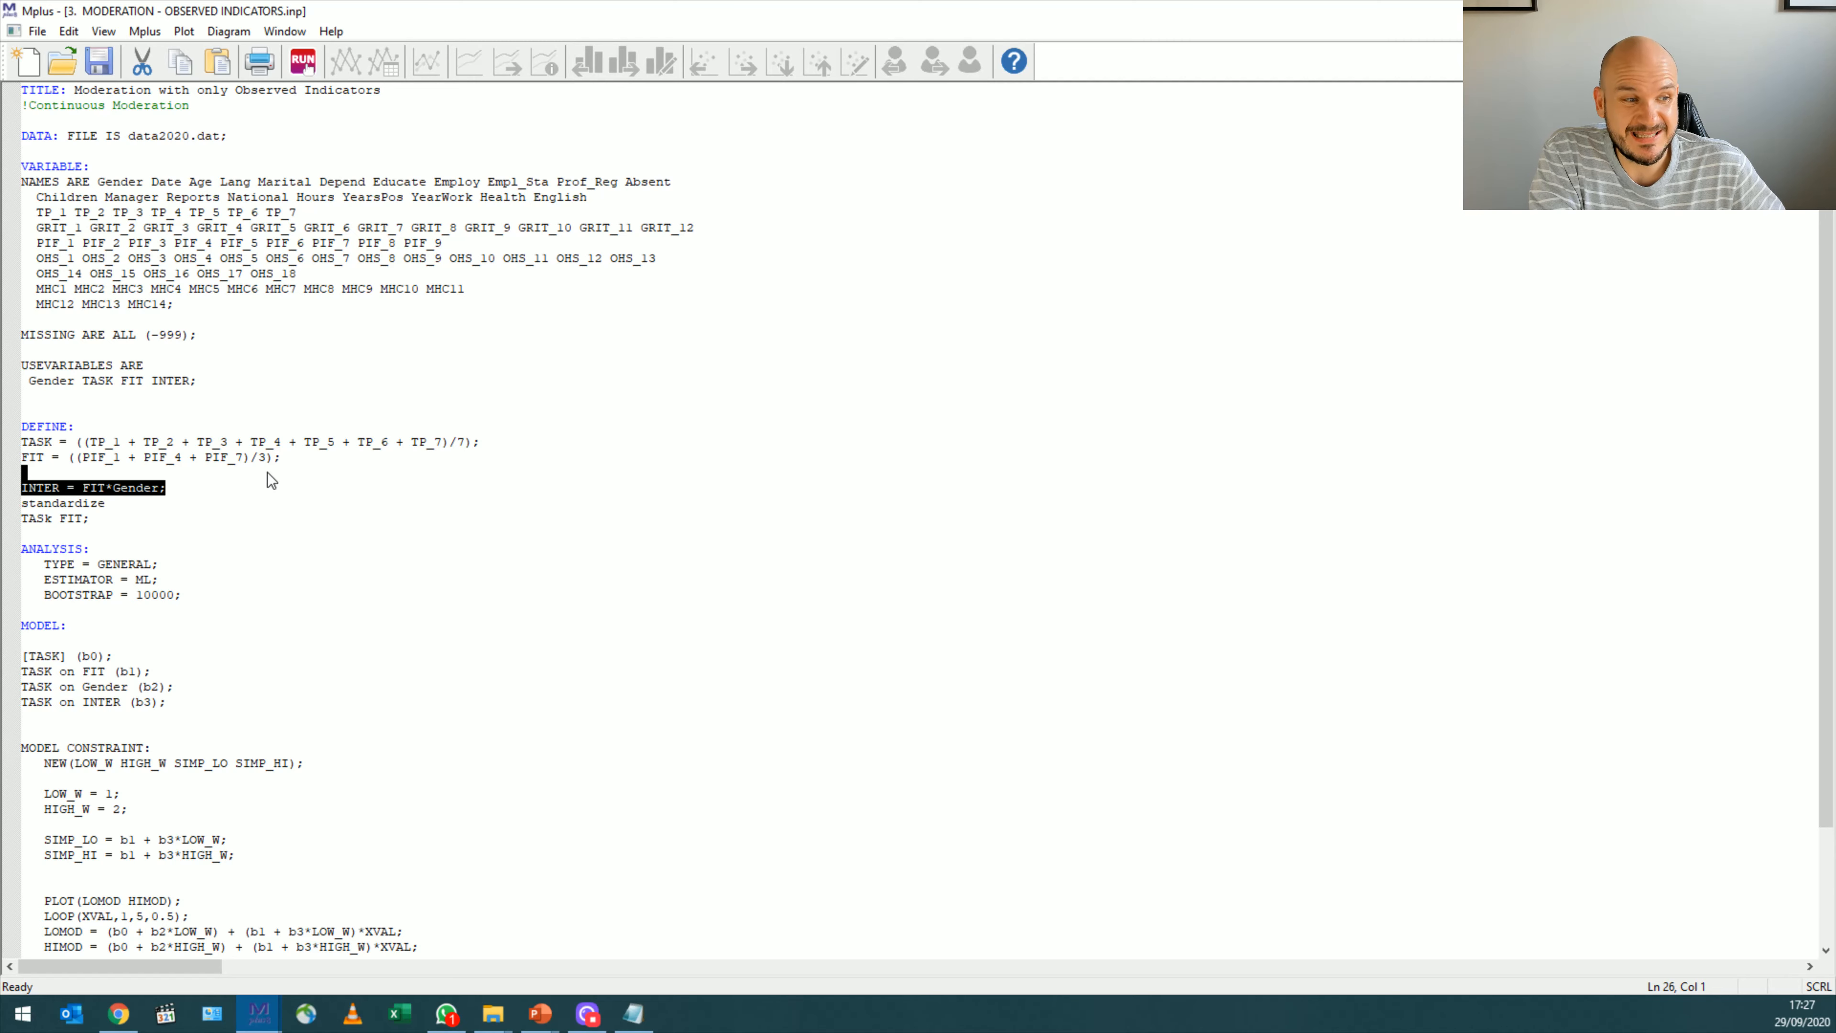
click(186, 485)
key(Return)
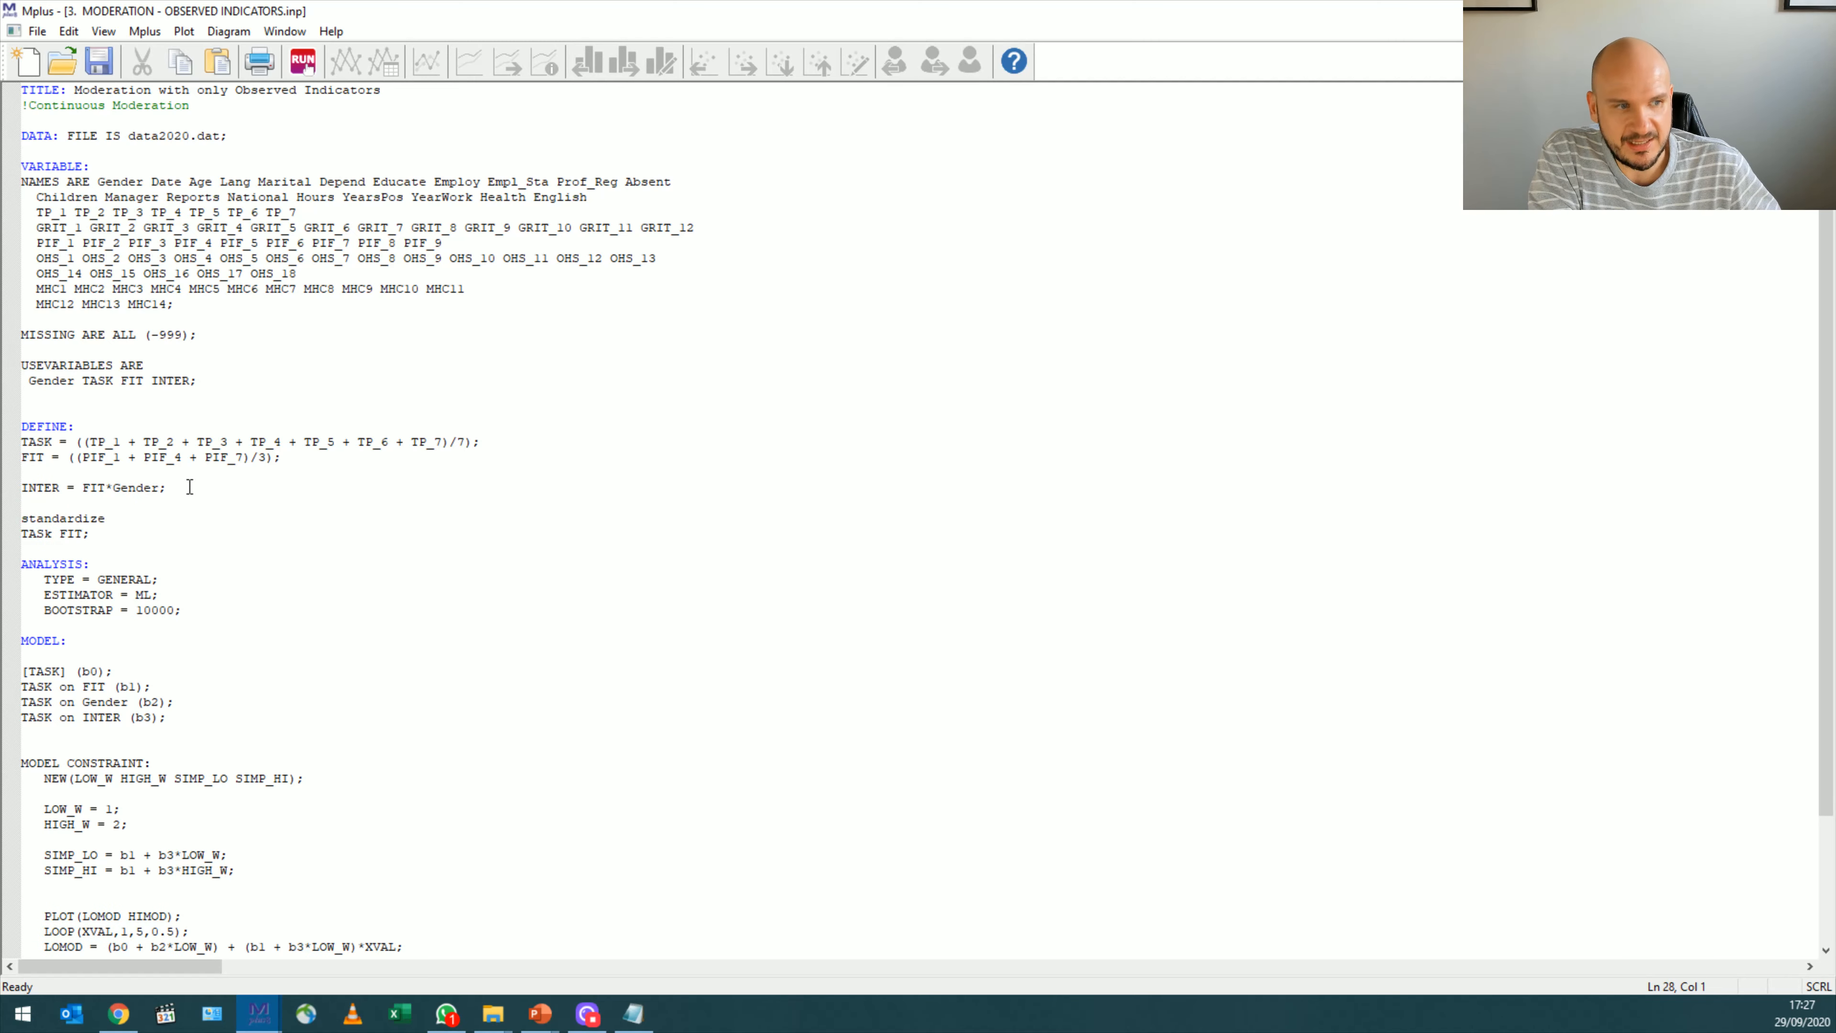
- Review the FIT*Gender interaction term, the standardize statement for TASK and FIT, and the ANALYSIS settings for type and estimator
drag(44, 457, 20, 457)
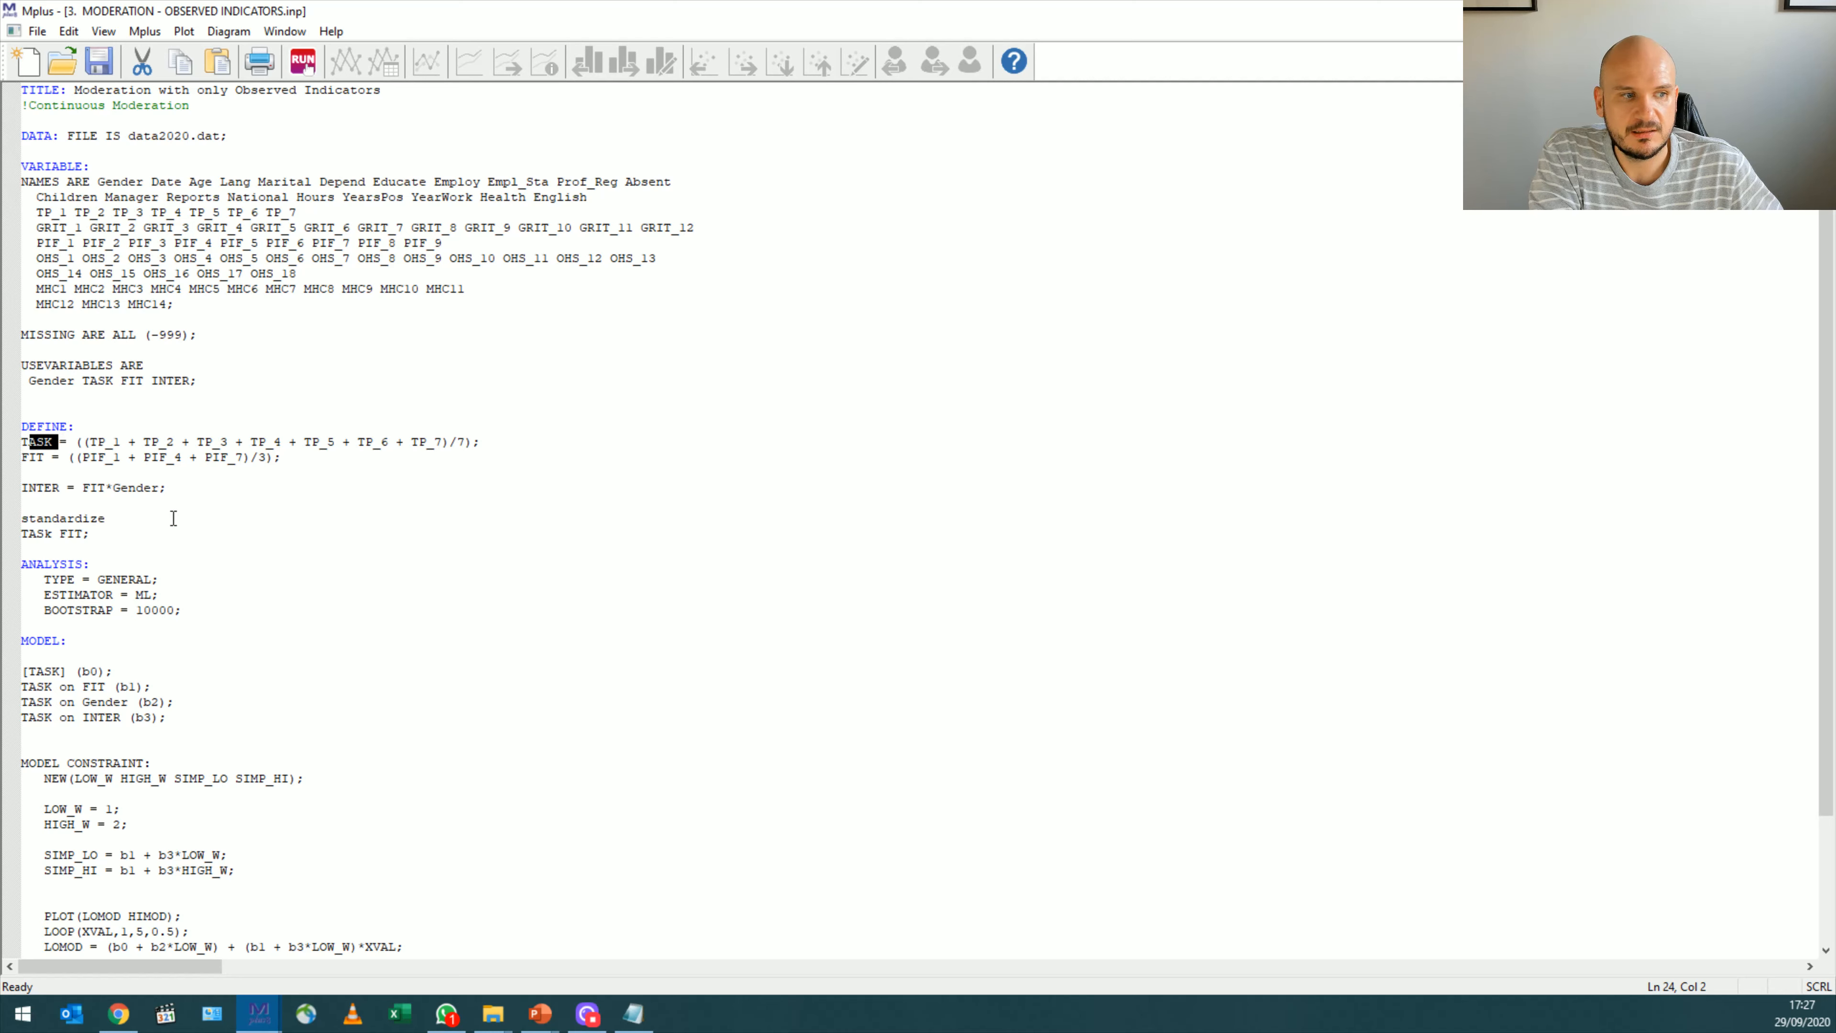
click(152, 489)
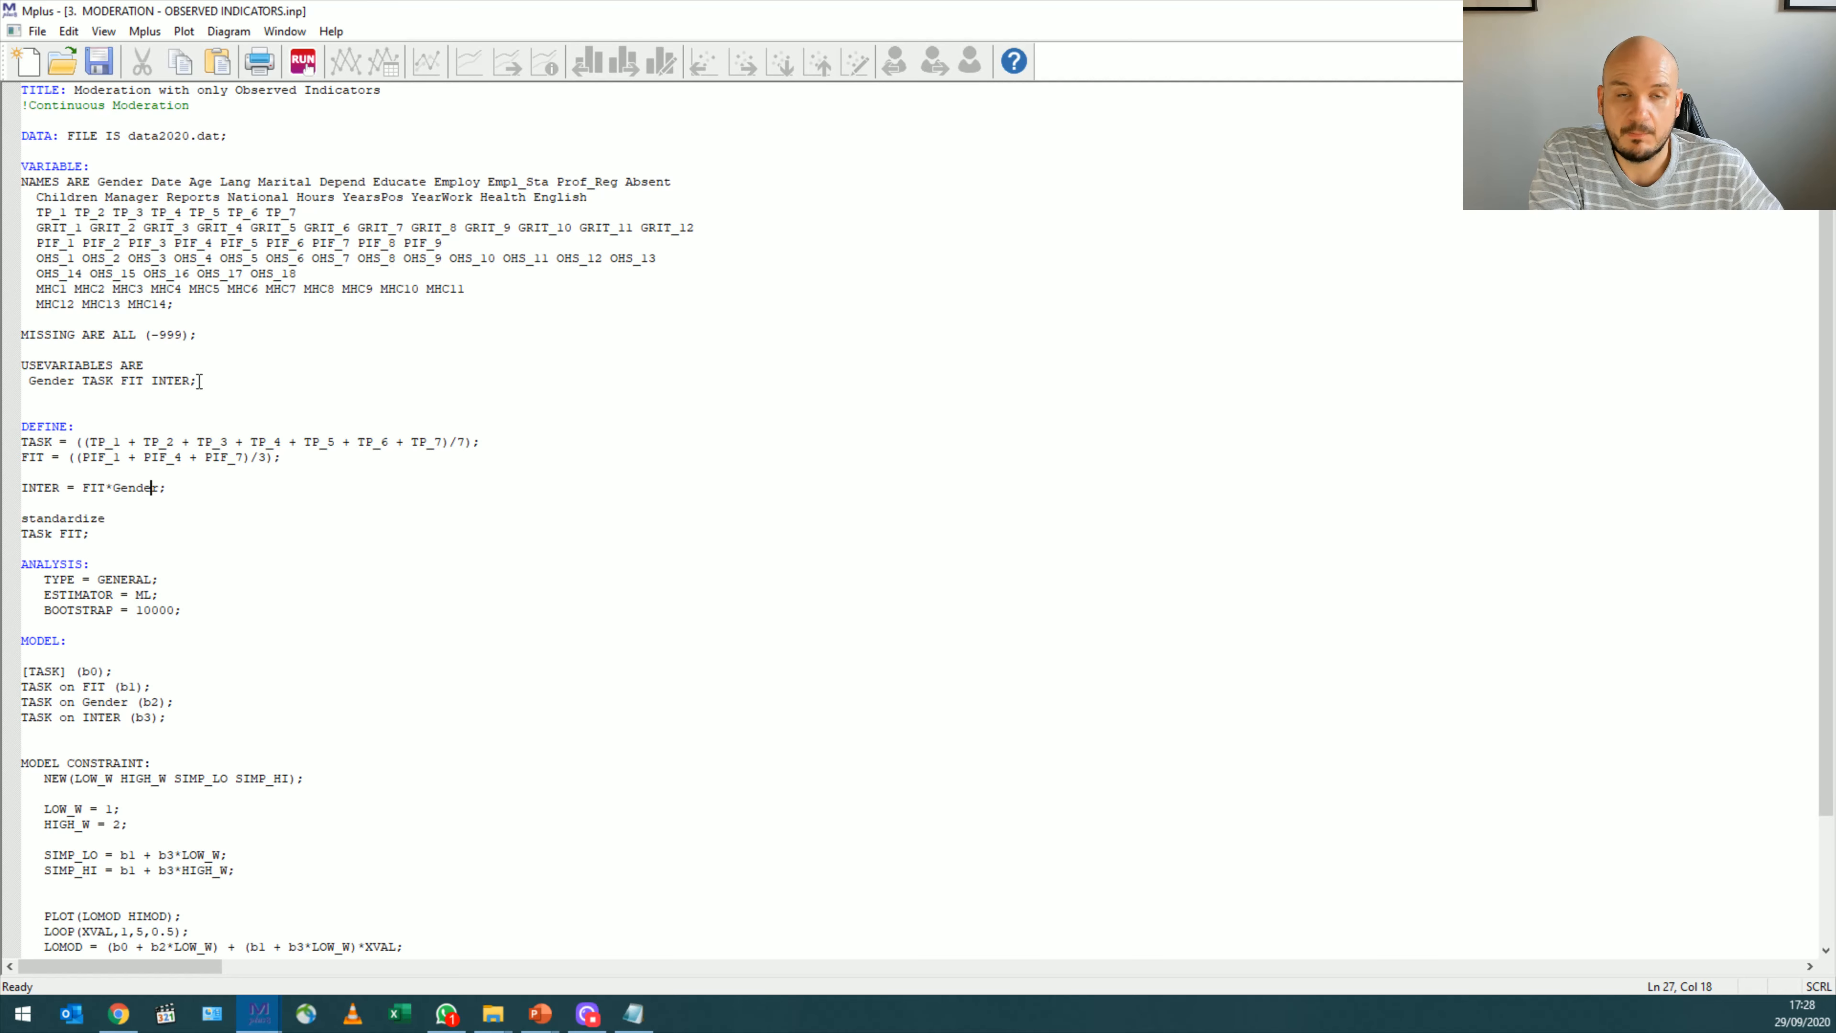
drag(112, 487, 167, 487)
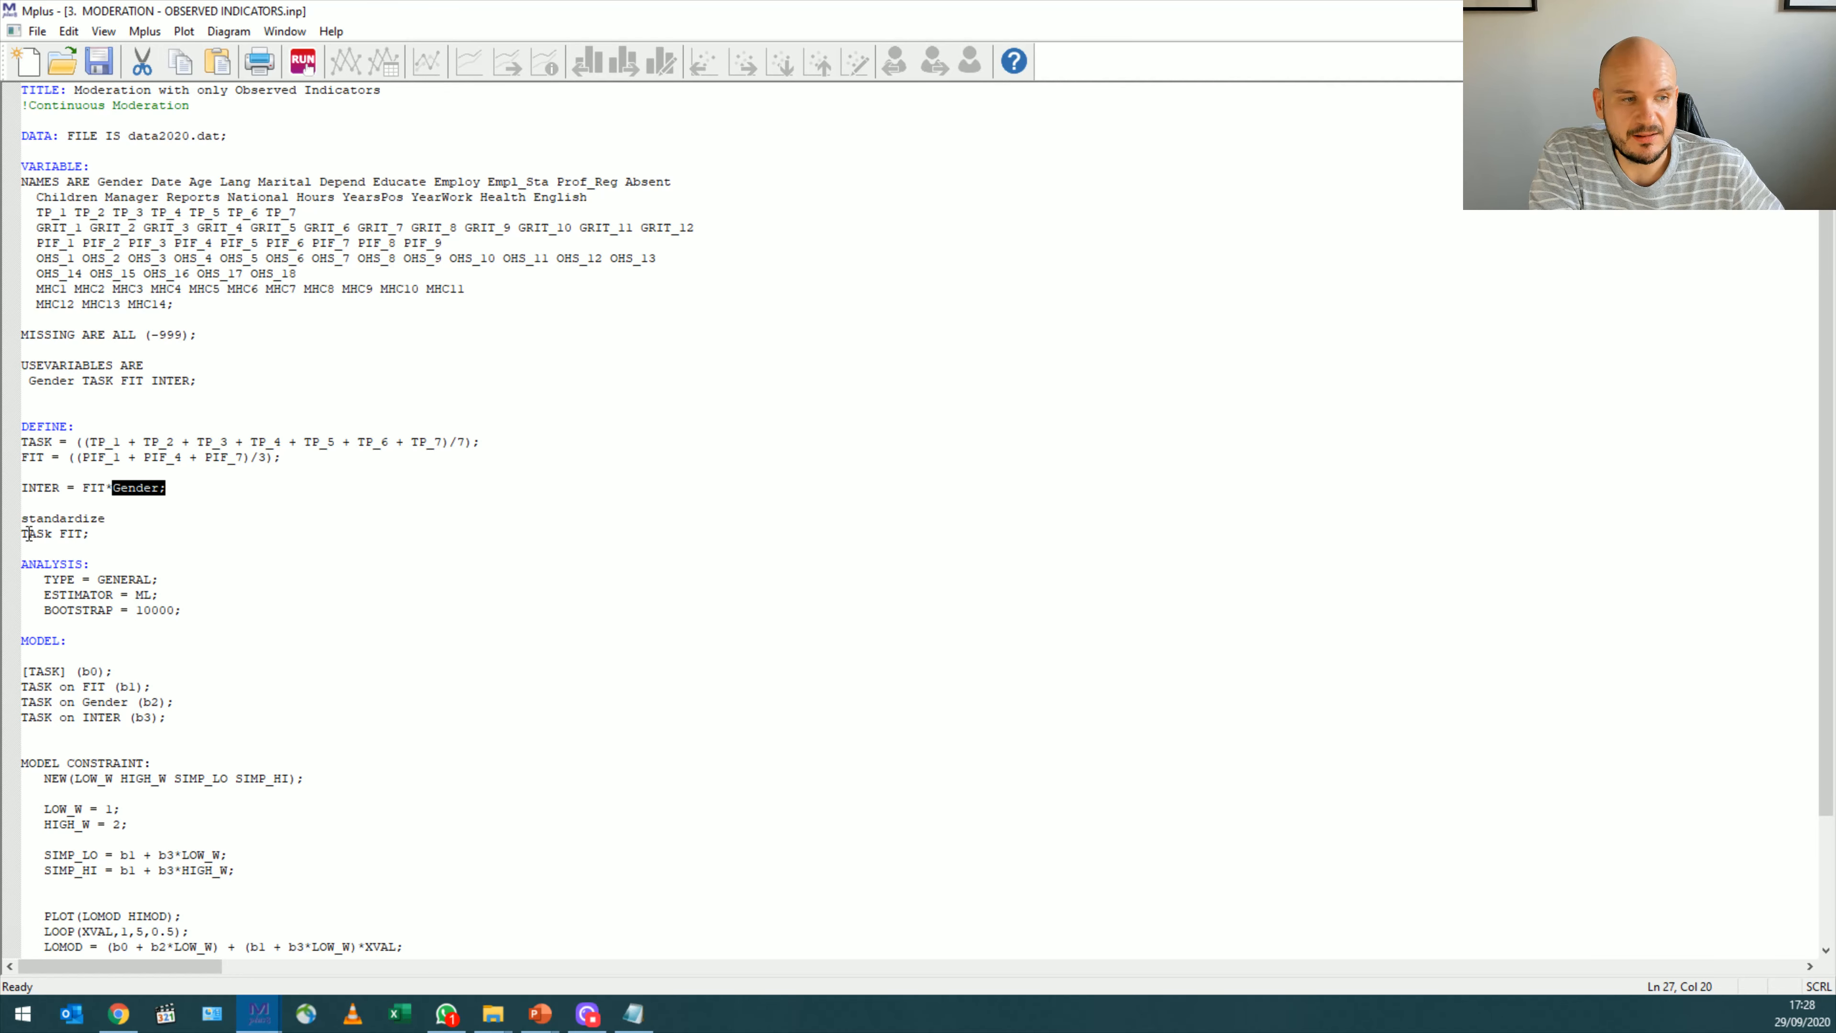
drag(28, 533, 89, 533)
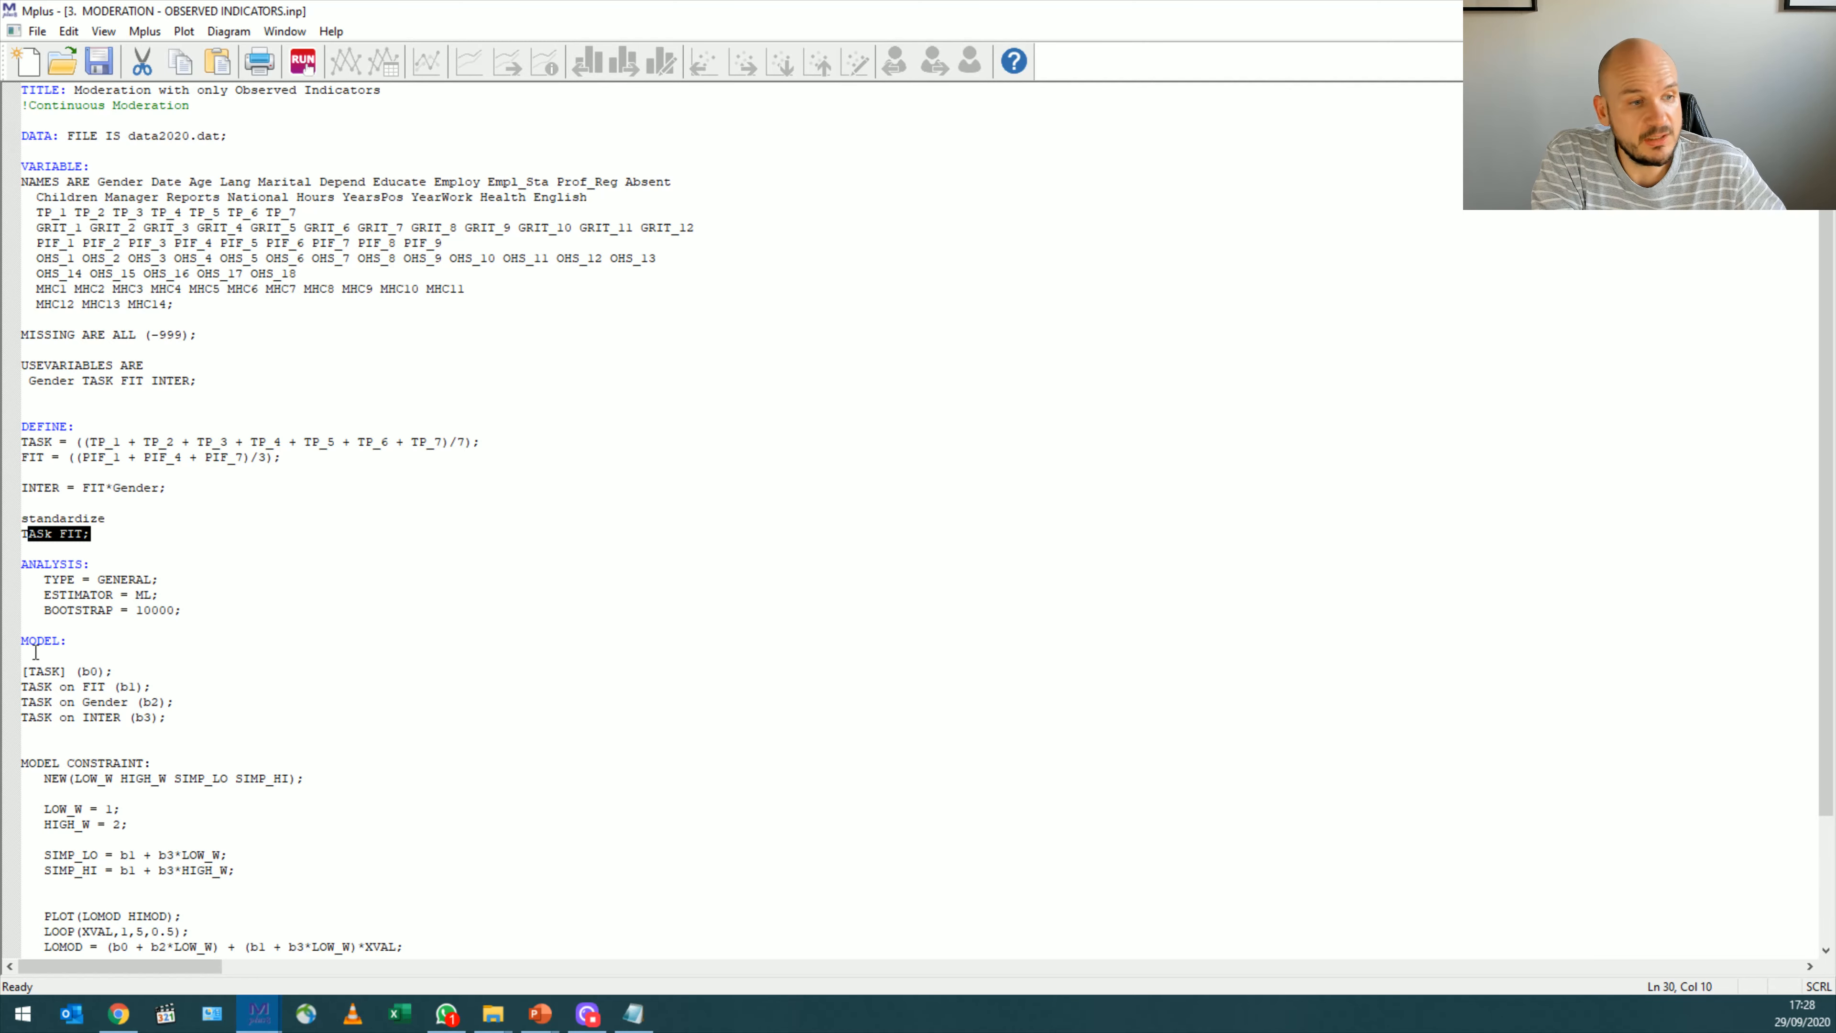
scroll(211, 654, down, 3)
drag(161, 440, 21, 441)
scroll(62, 904, down, 1)
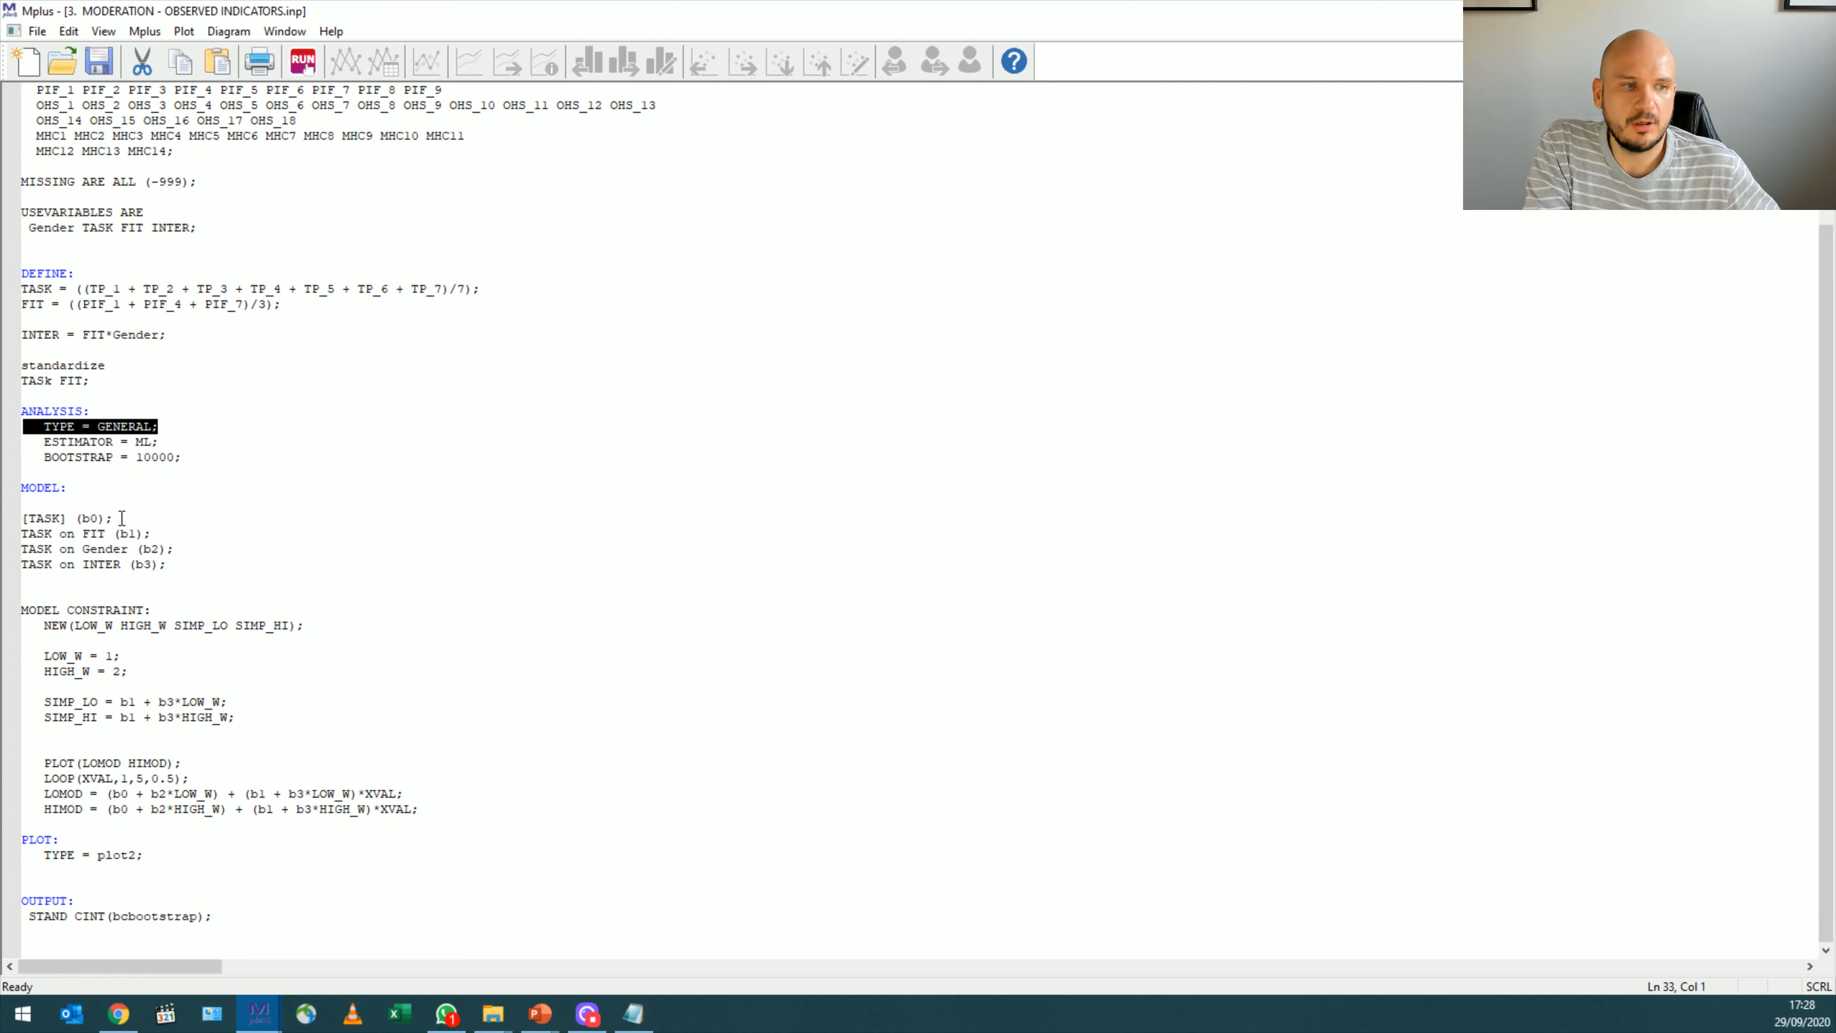
- Review the MODEL statements: the TASK intercept labelled b0 and the regressions of TASK on FIT, Gender and INTER labelled b1 to b3
drag(120, 513, 23, 518)
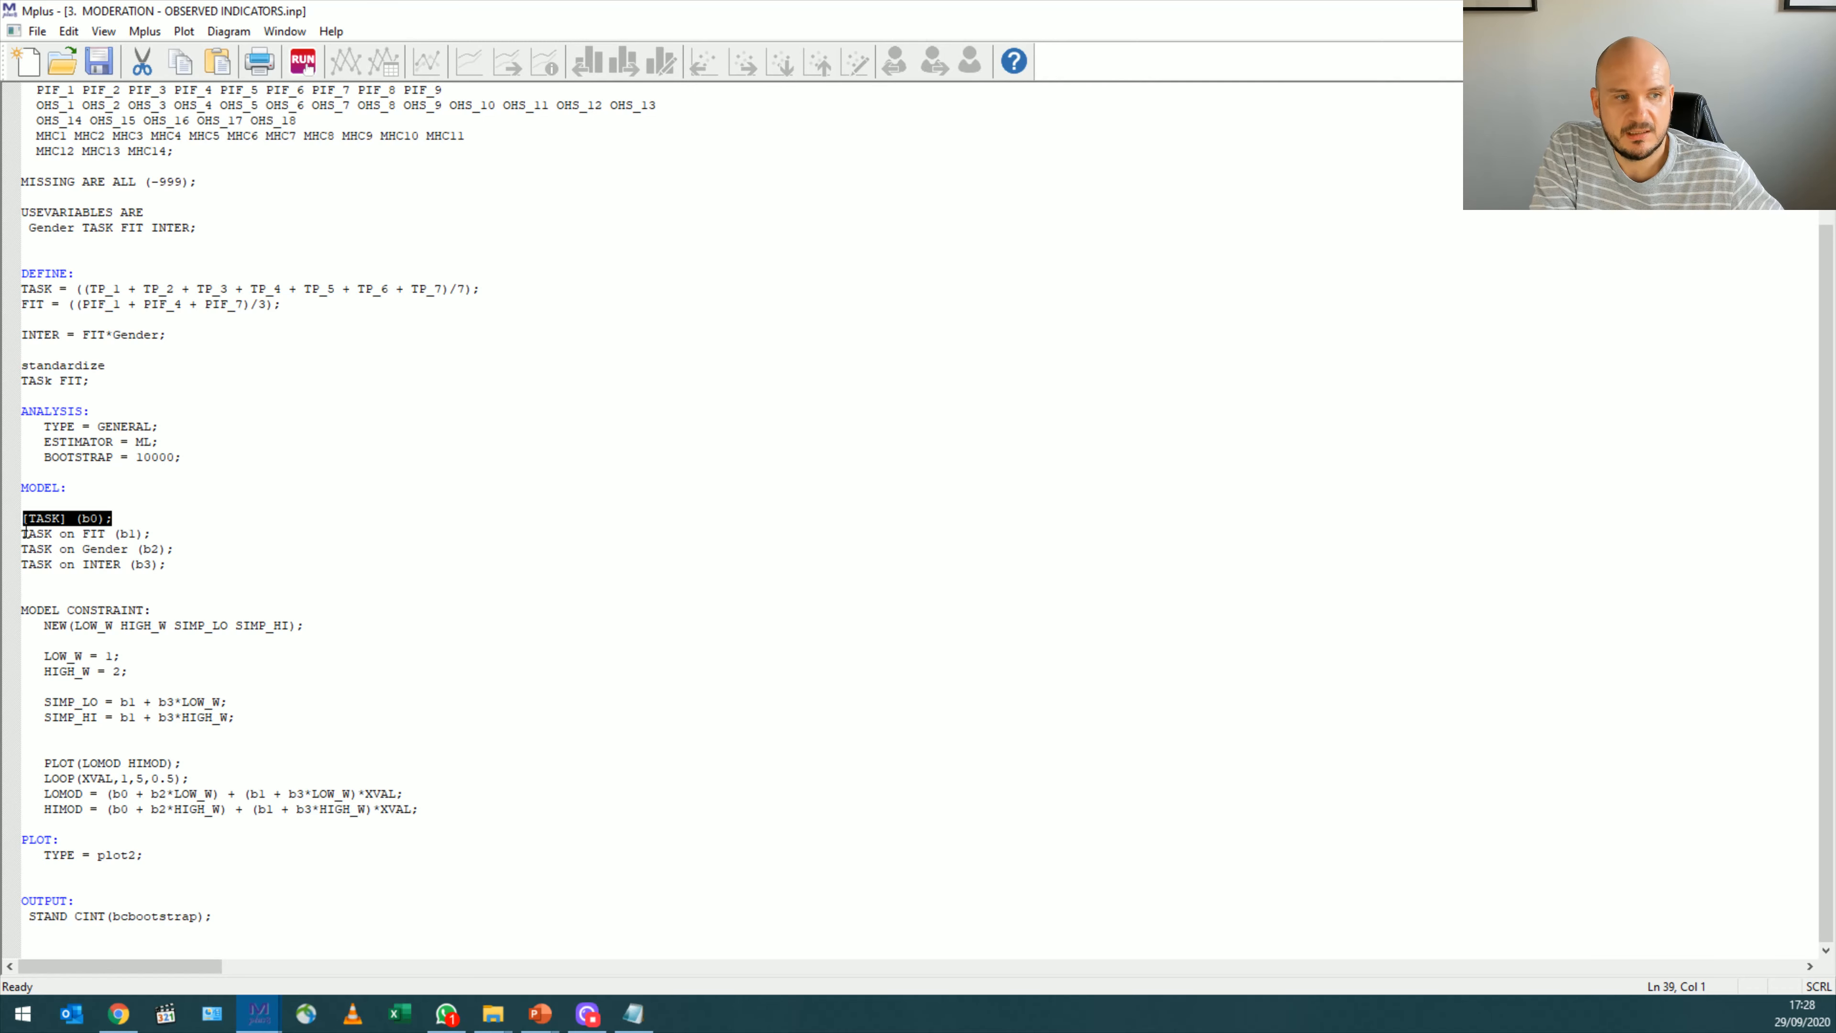
drag(22, 534, 121, 534)
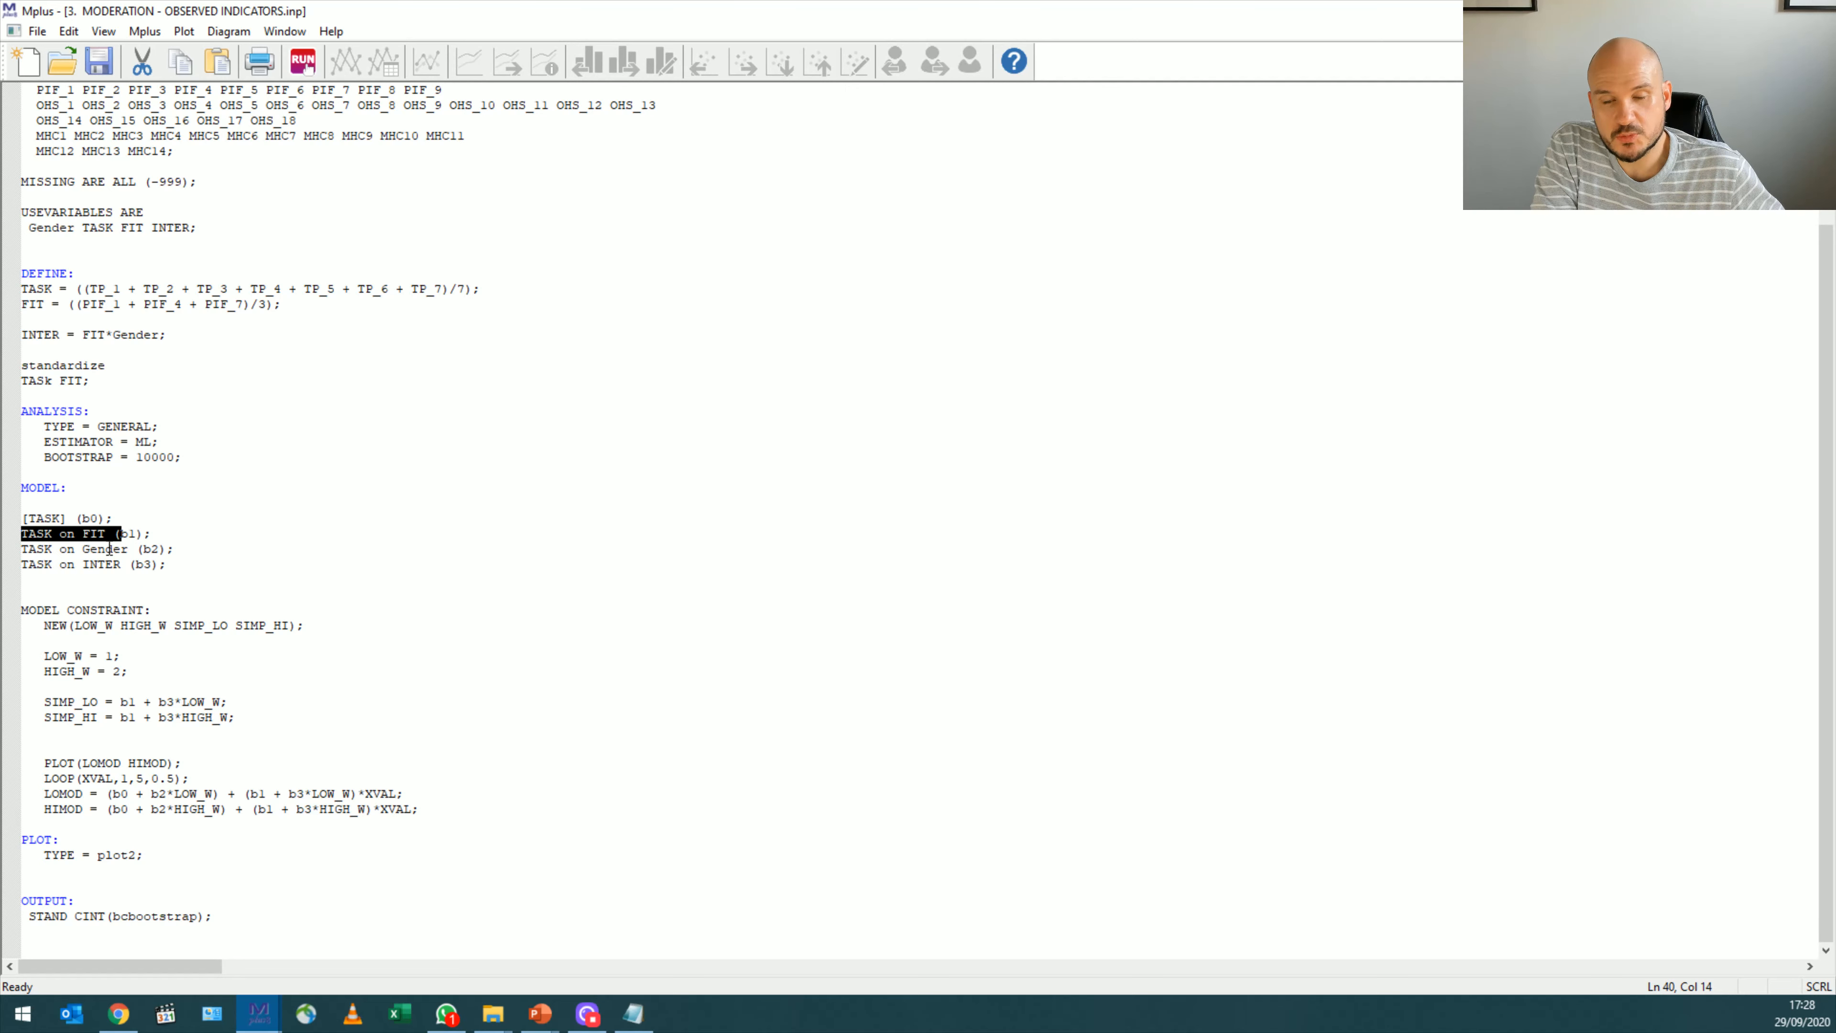
click(132, 533)
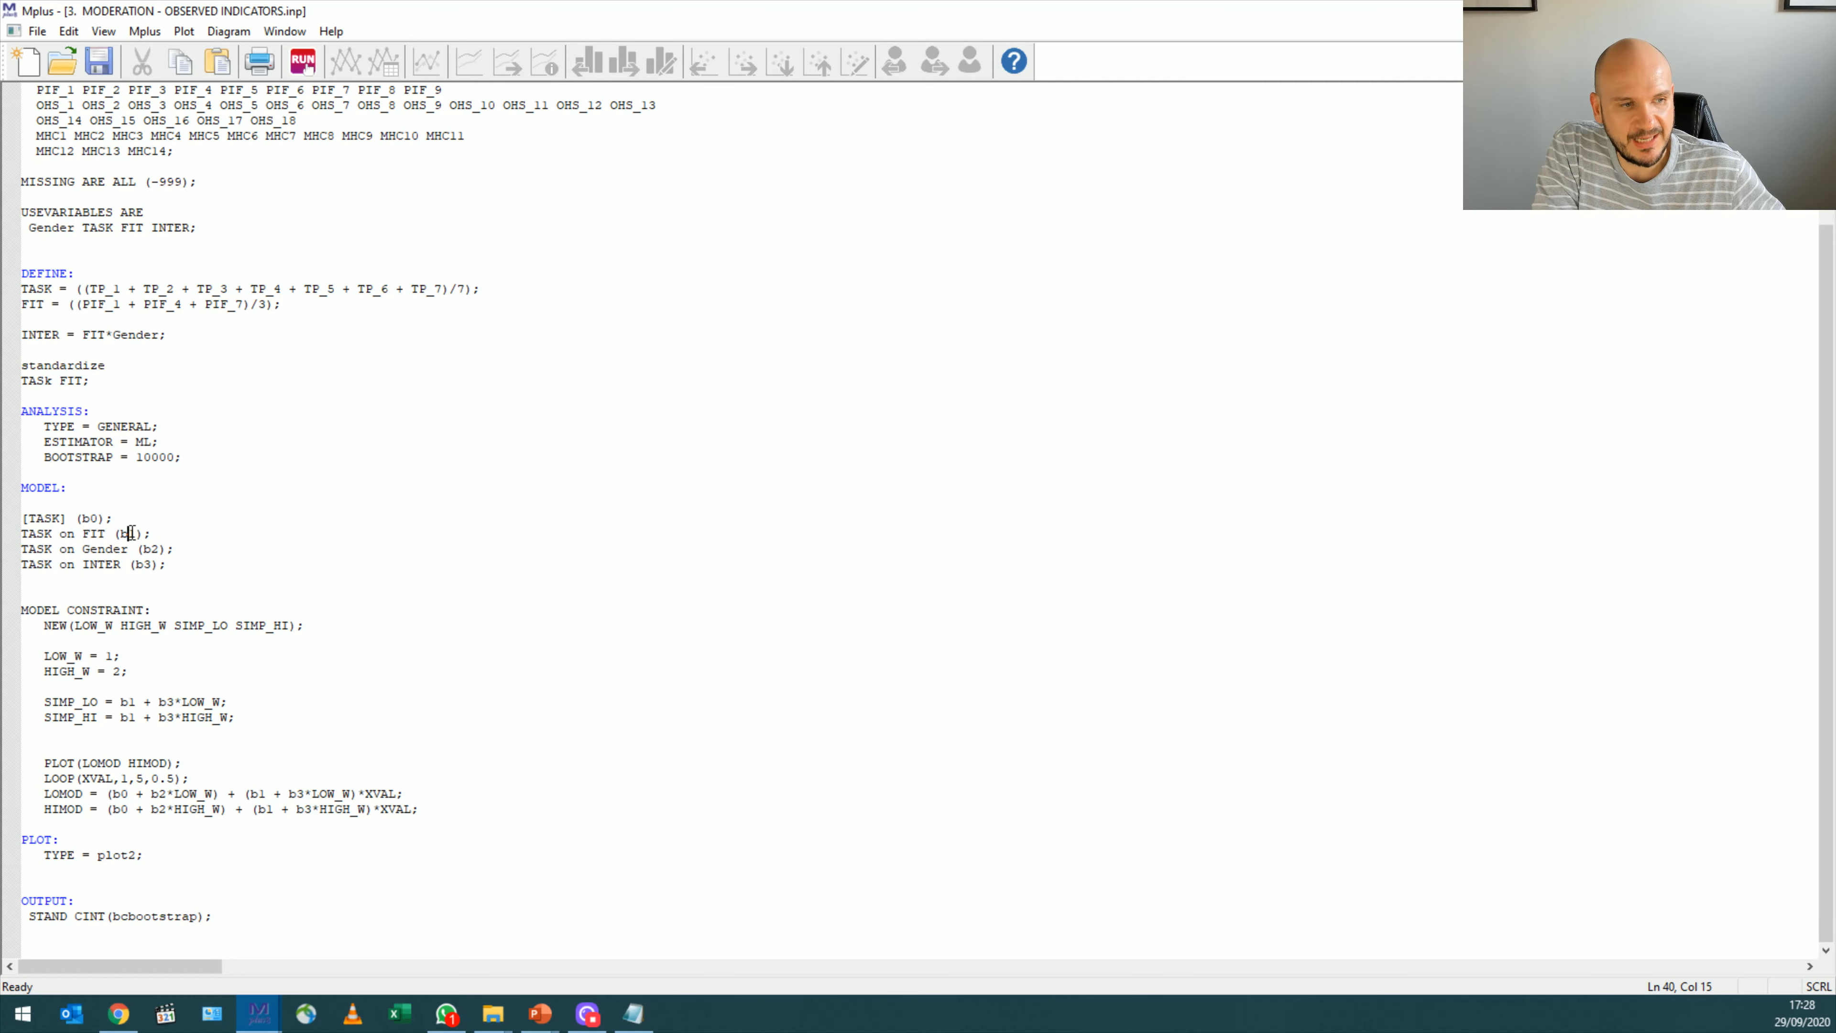
drag(37, 549, 99, 566)
click(120, 551)
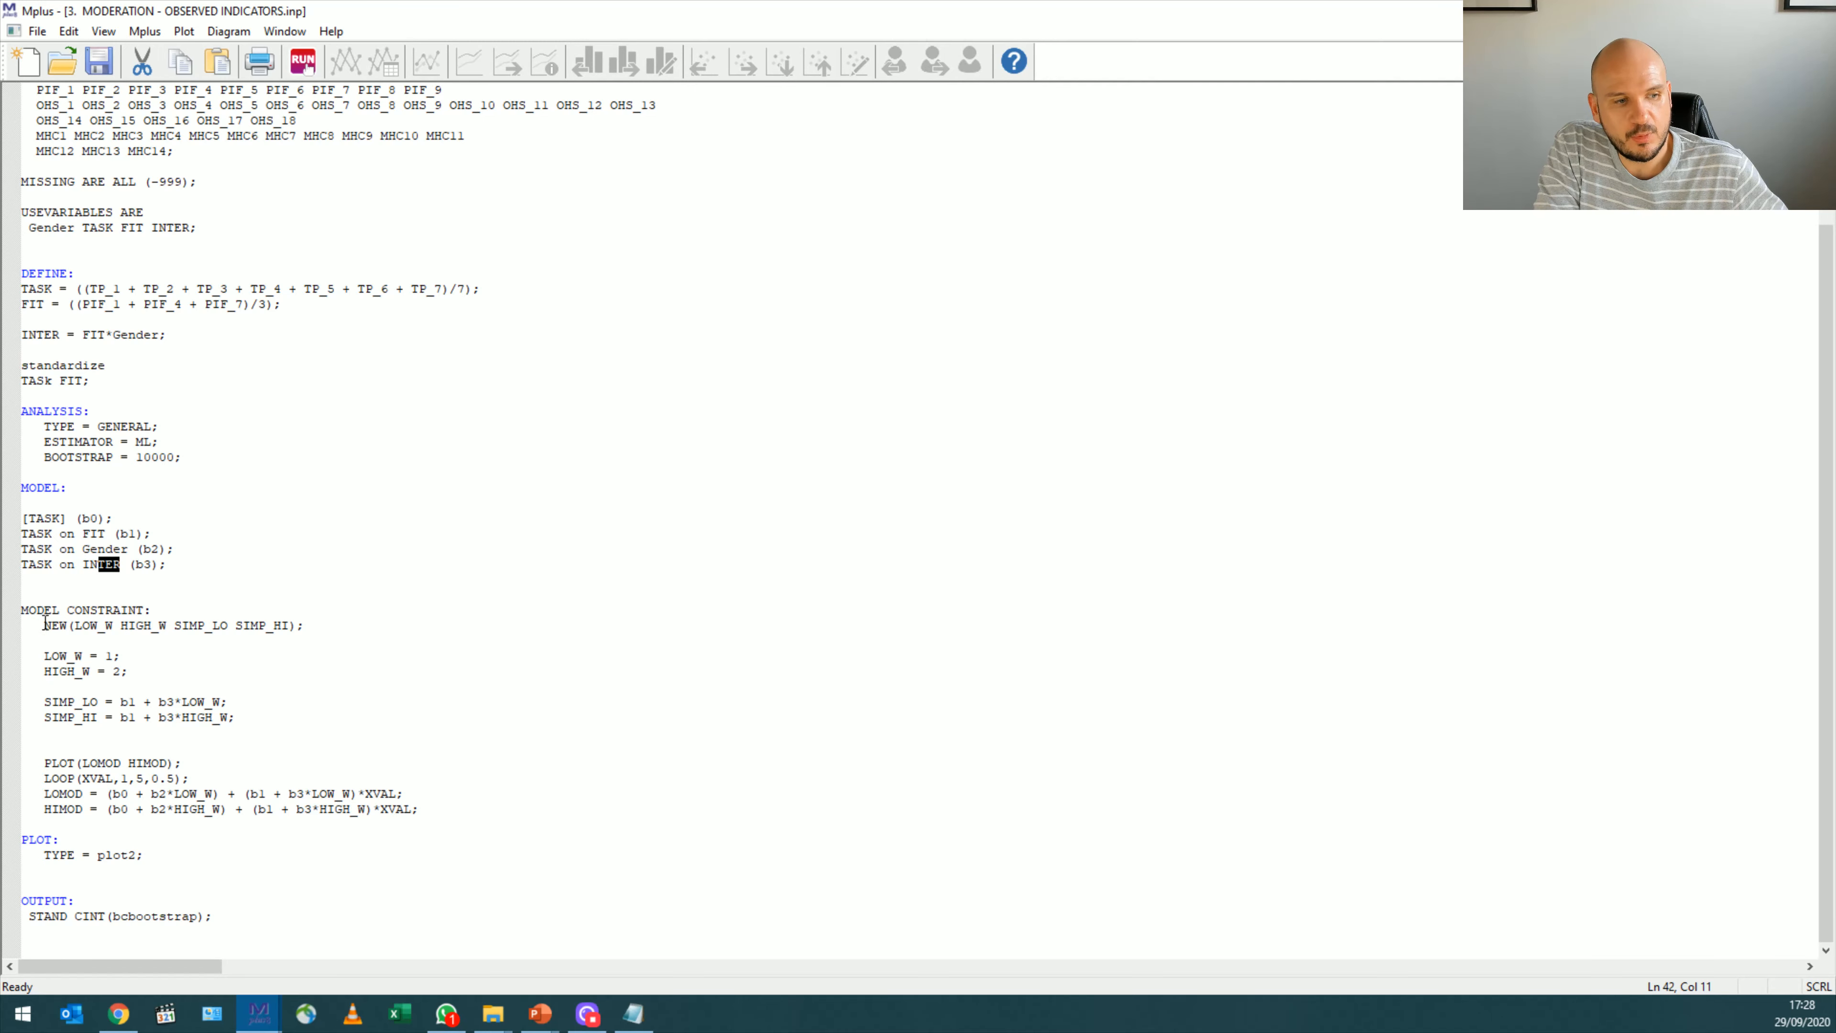
- Review the MODEL CONSTRAINT section: the NEW parameters, the LOW_W and HIGH_W gender codes, and the SIMP_LO and SIMP_HI simple slope equations
drag(44, 625, 304, 625)
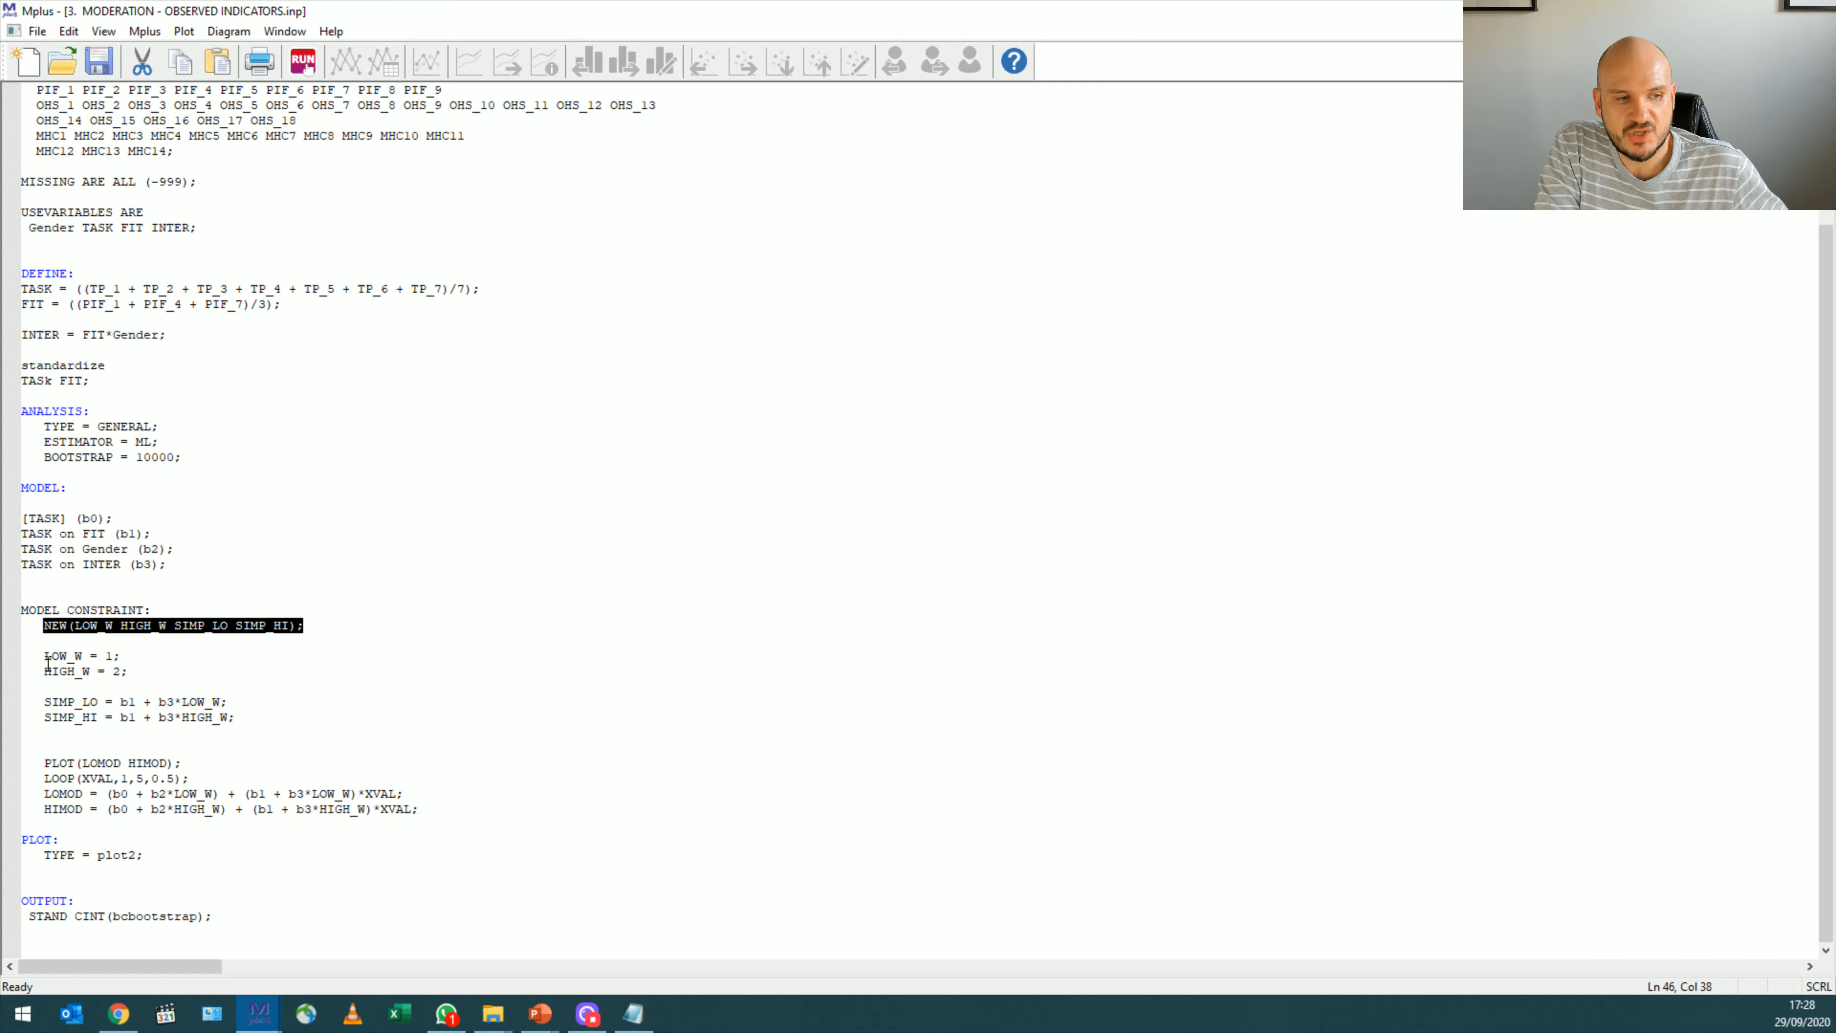
click(113, 656)
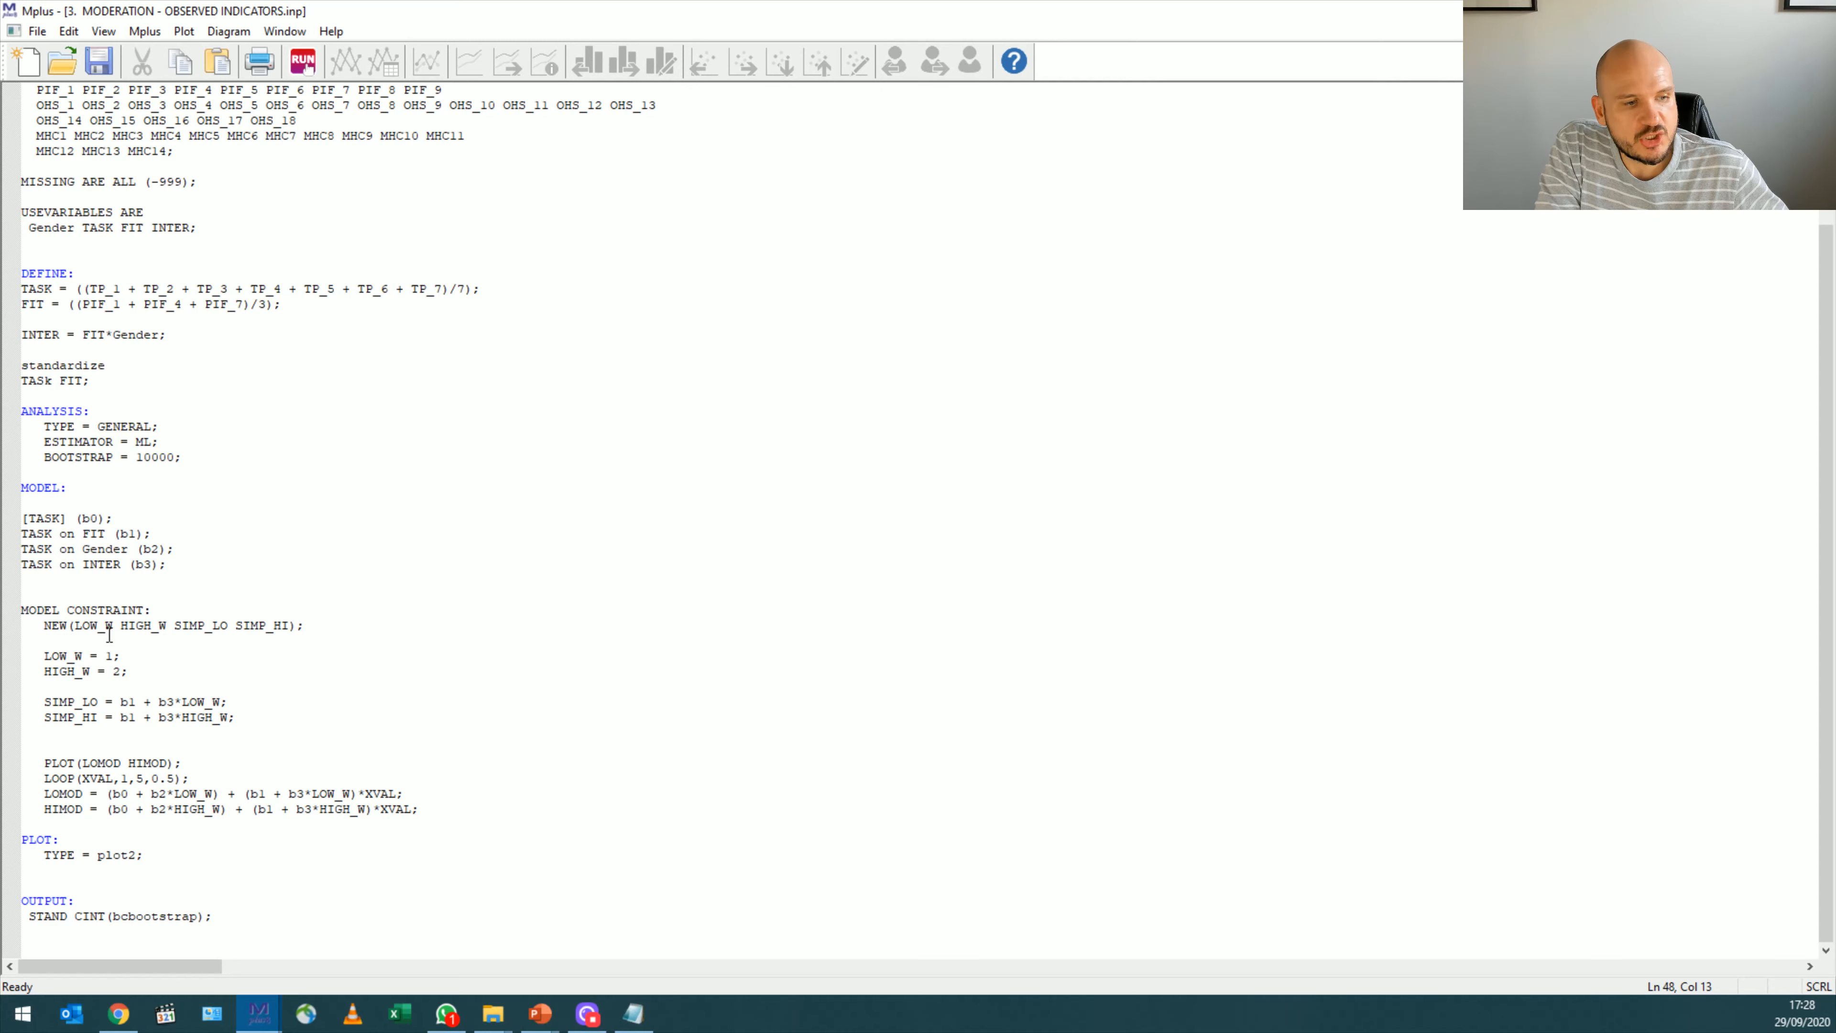
drag(114, 657, 107, 656)
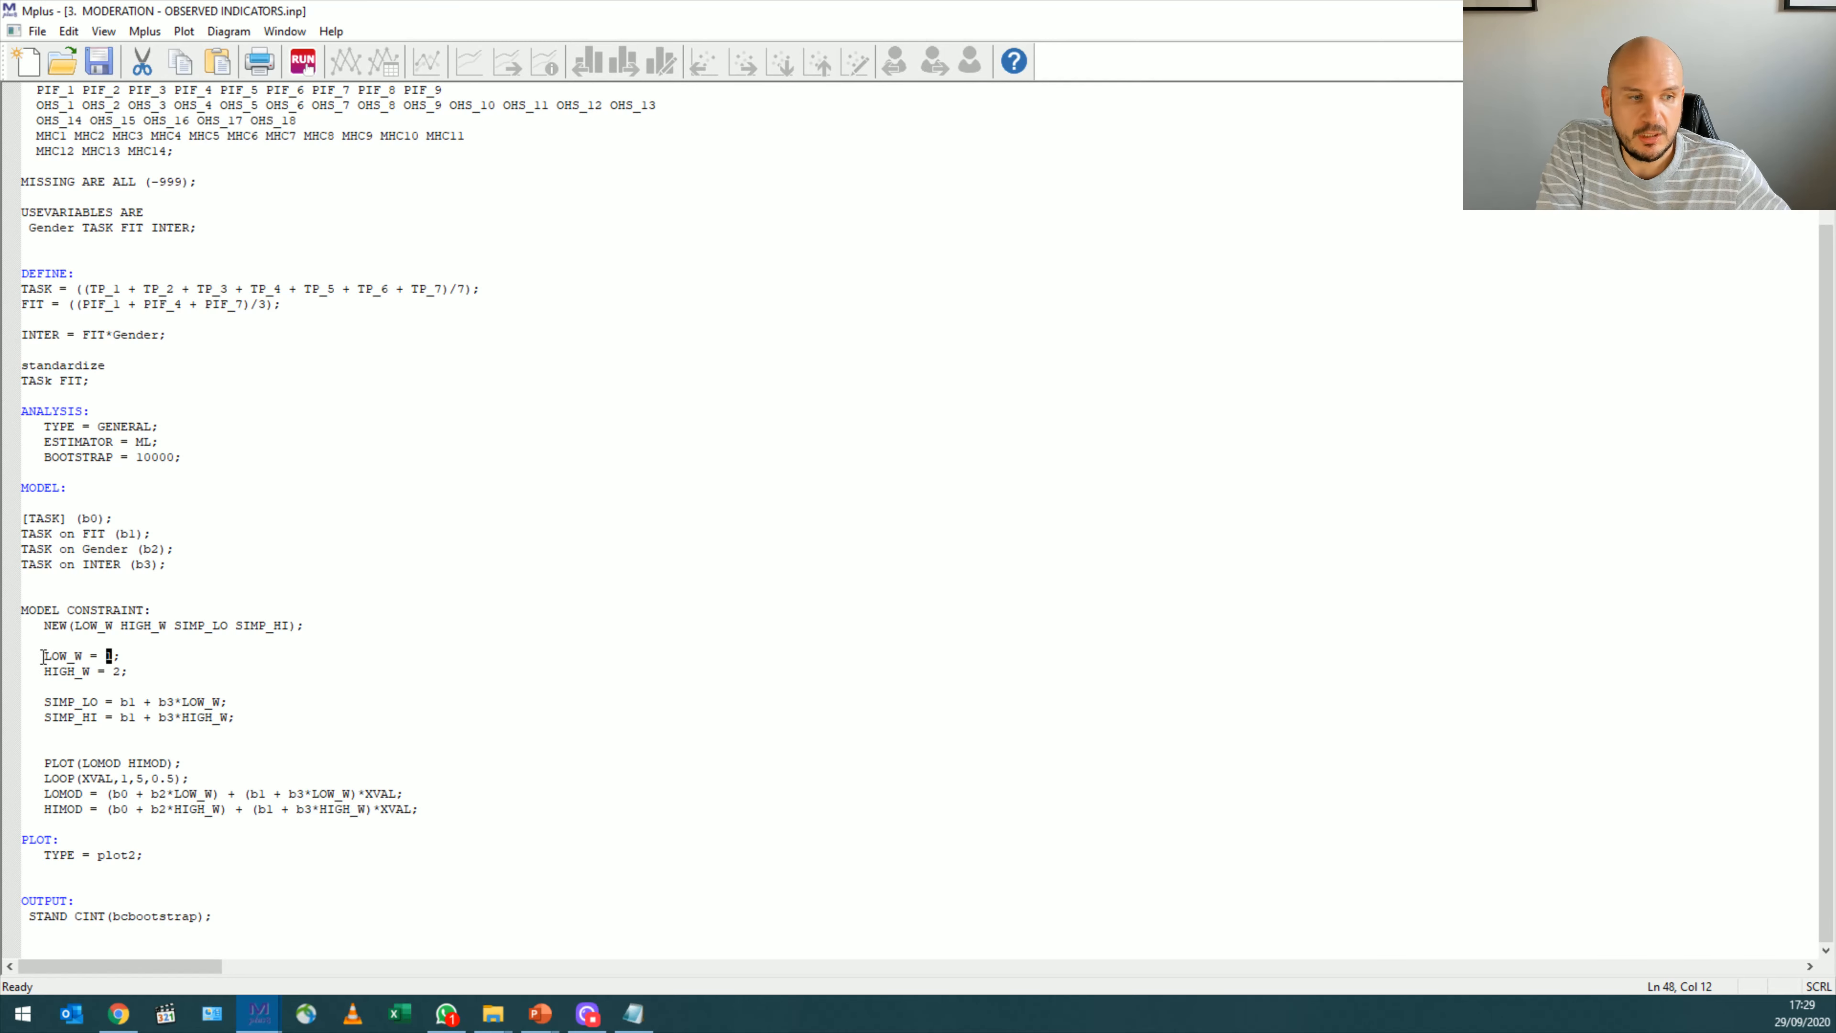
drag(44, 656, 70, 655)
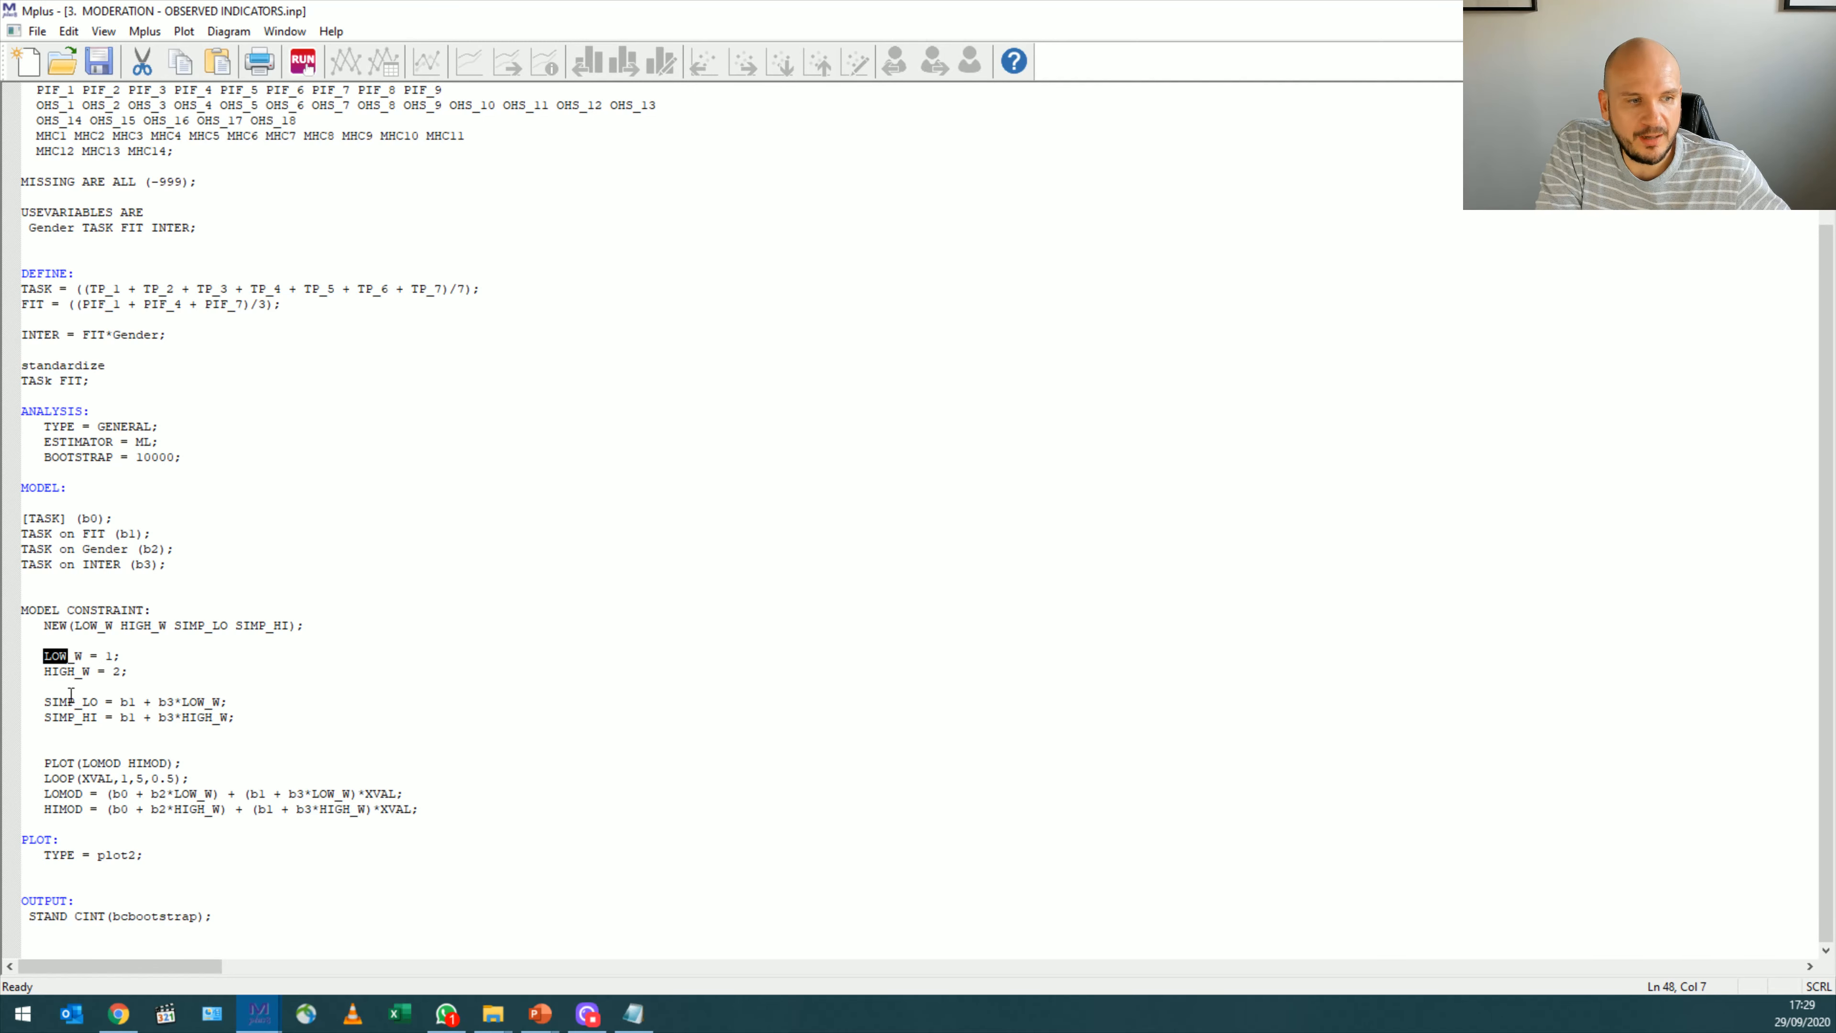
double_click(107, 655)
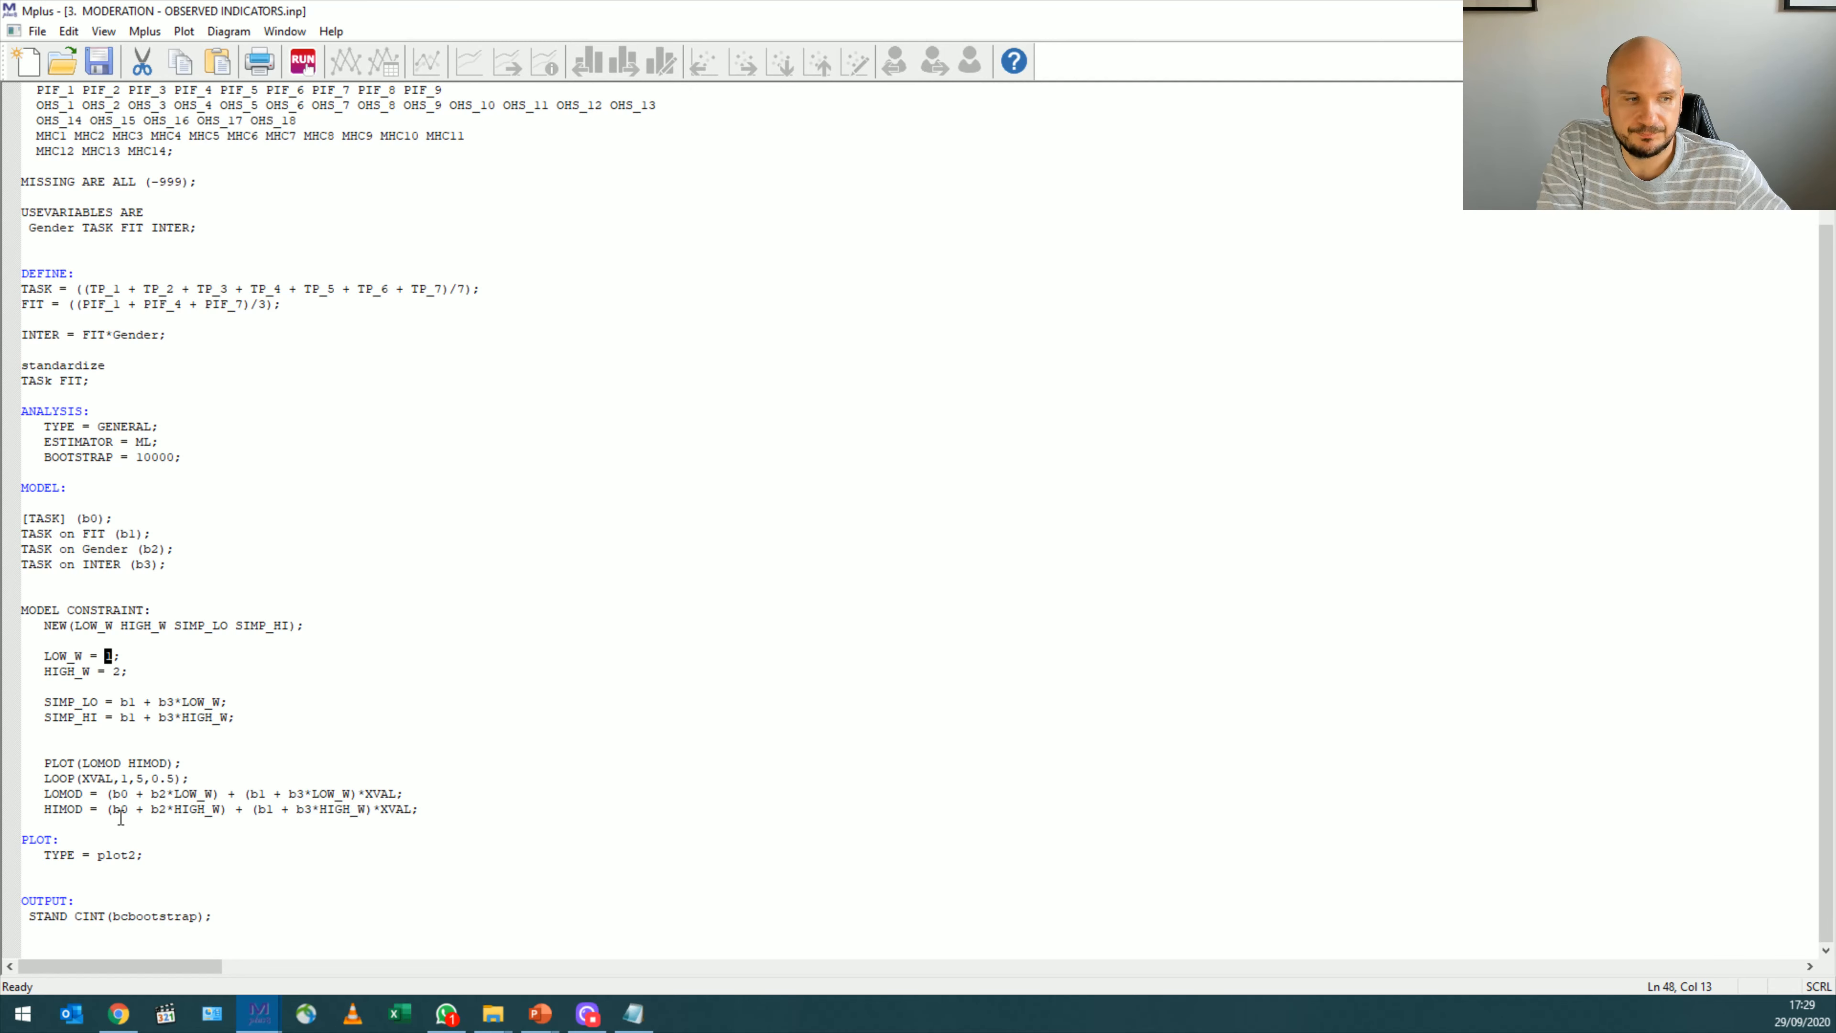
drag(238, 718, 38, 701)
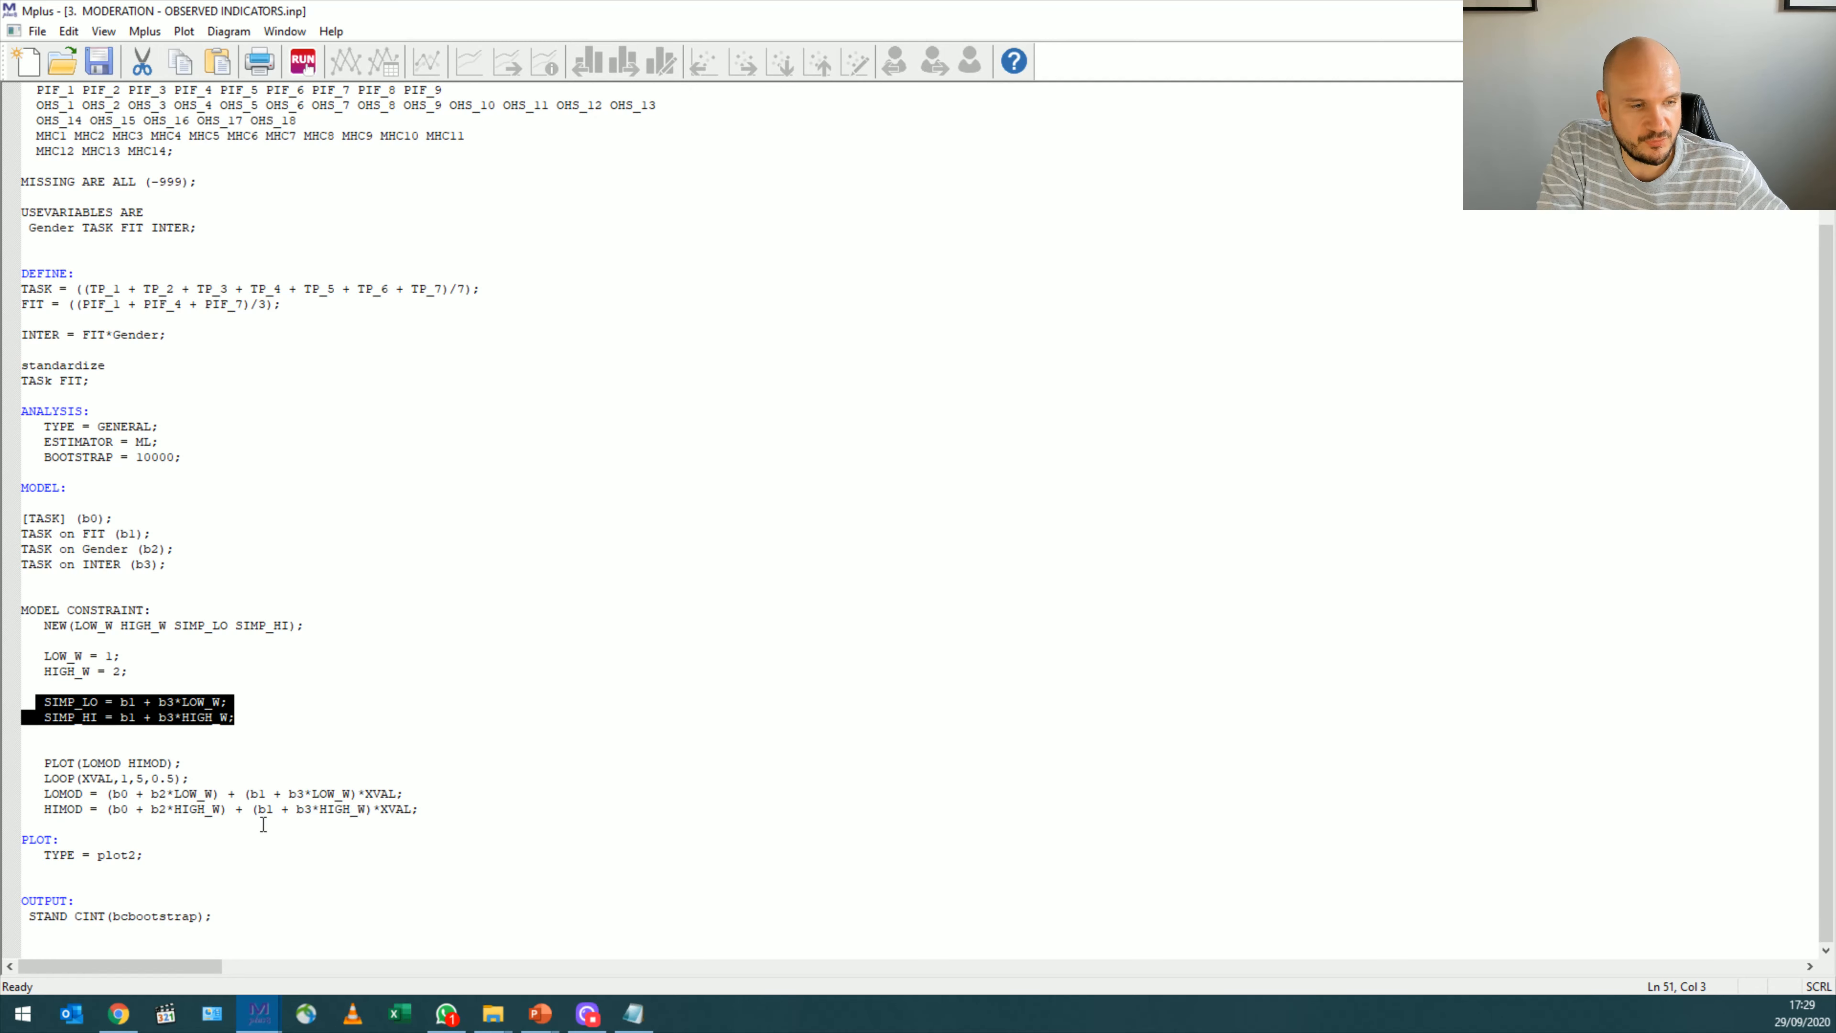
- Review the LOMOD and HIMOD plot statements and the LOOP line's XVAL variable, range and increment
drag(444, 811, 25, 745)
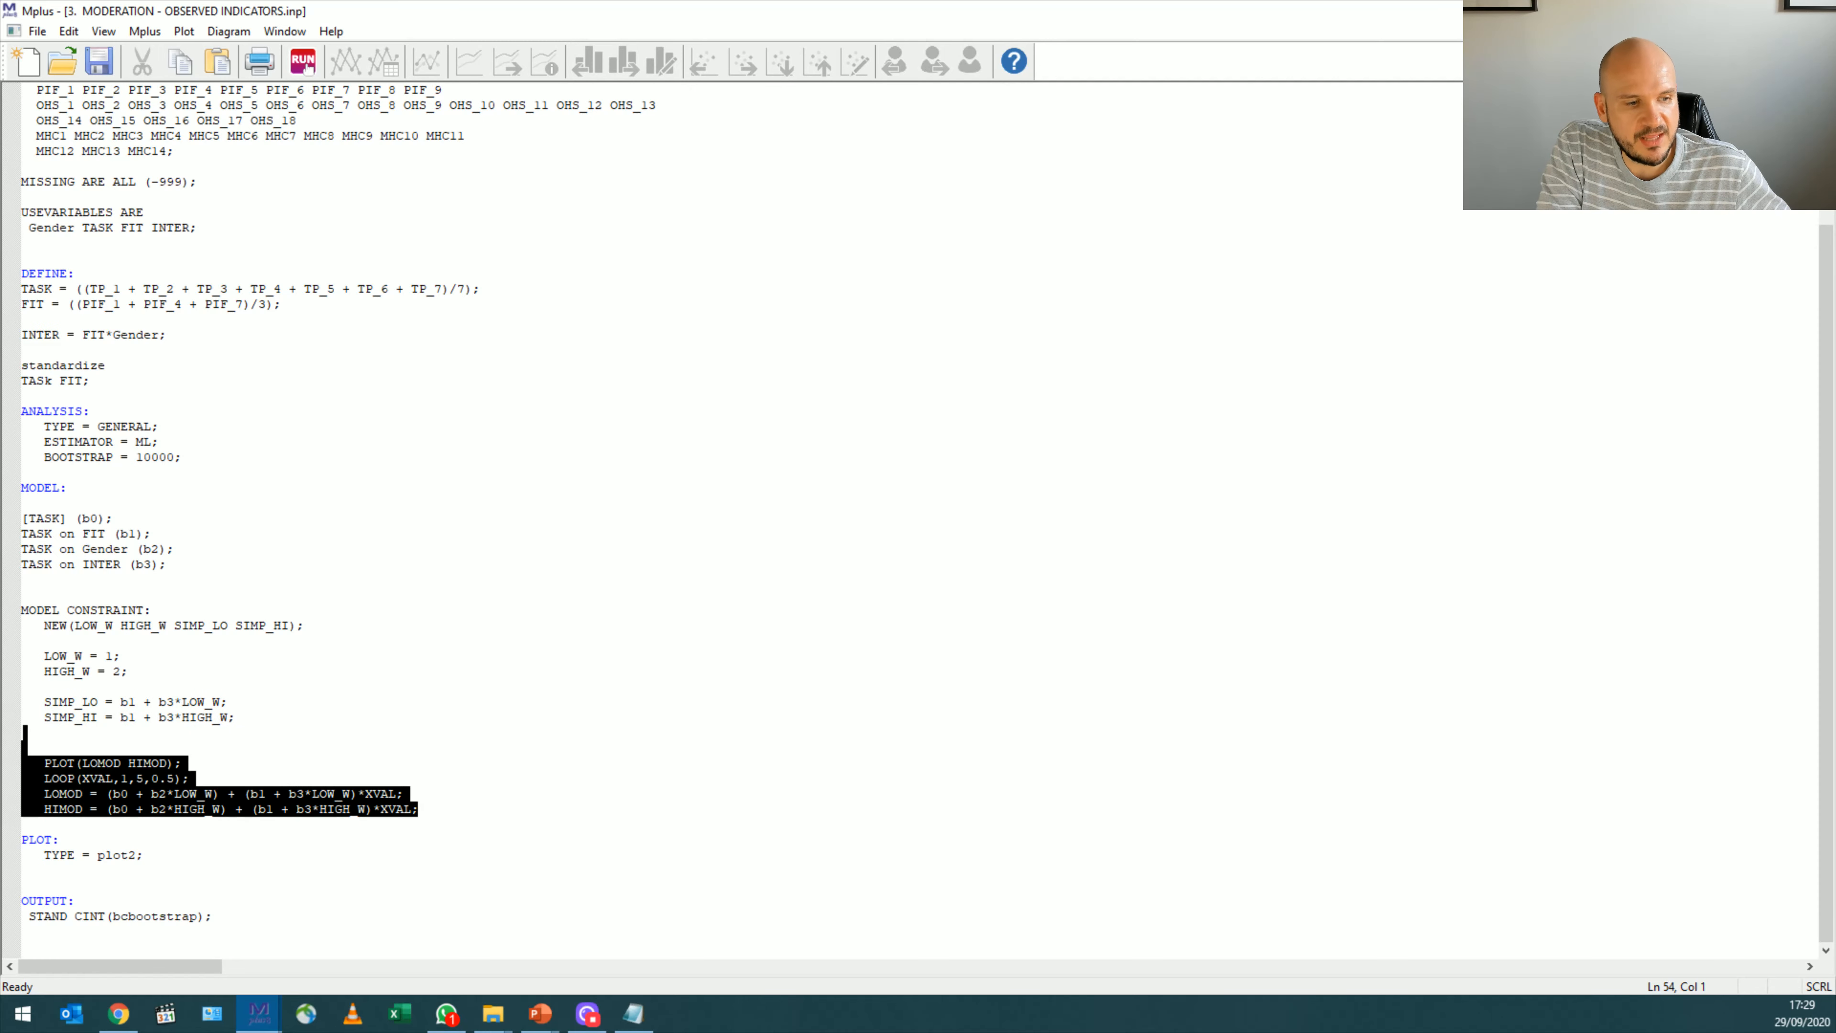
click(167, 763)
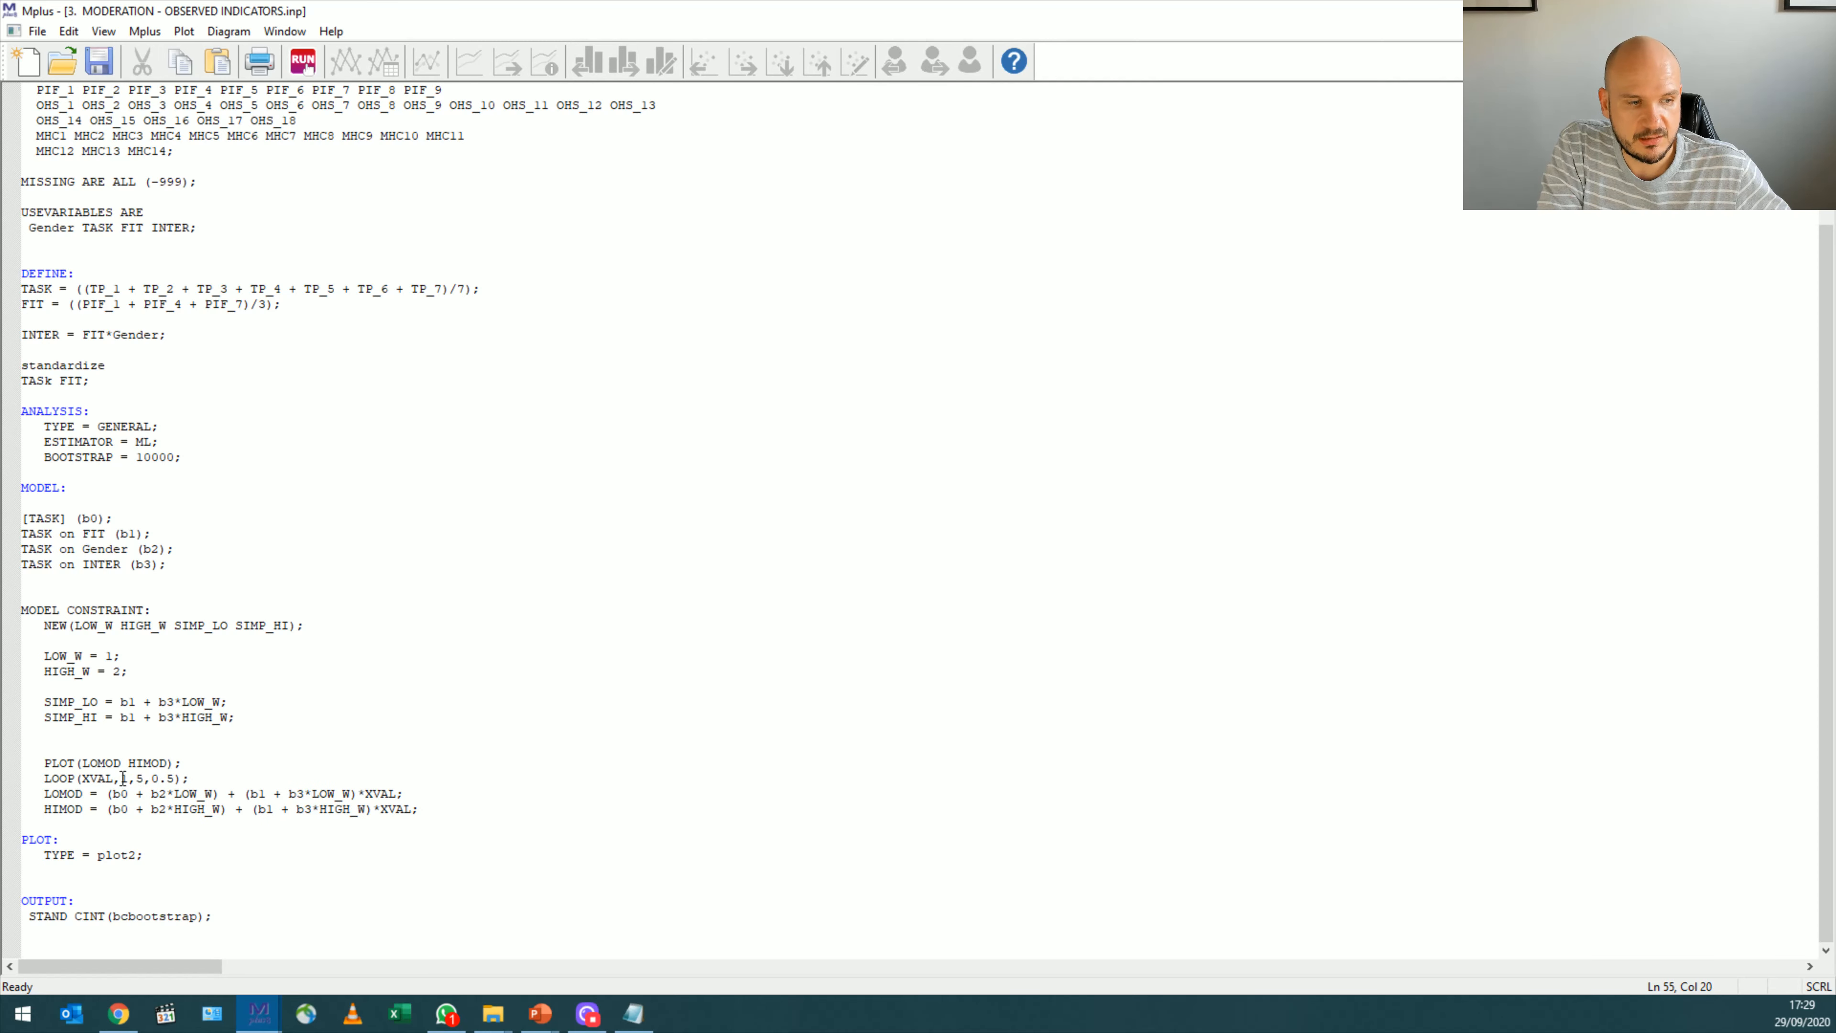
drag(113, 779, 82, 779)
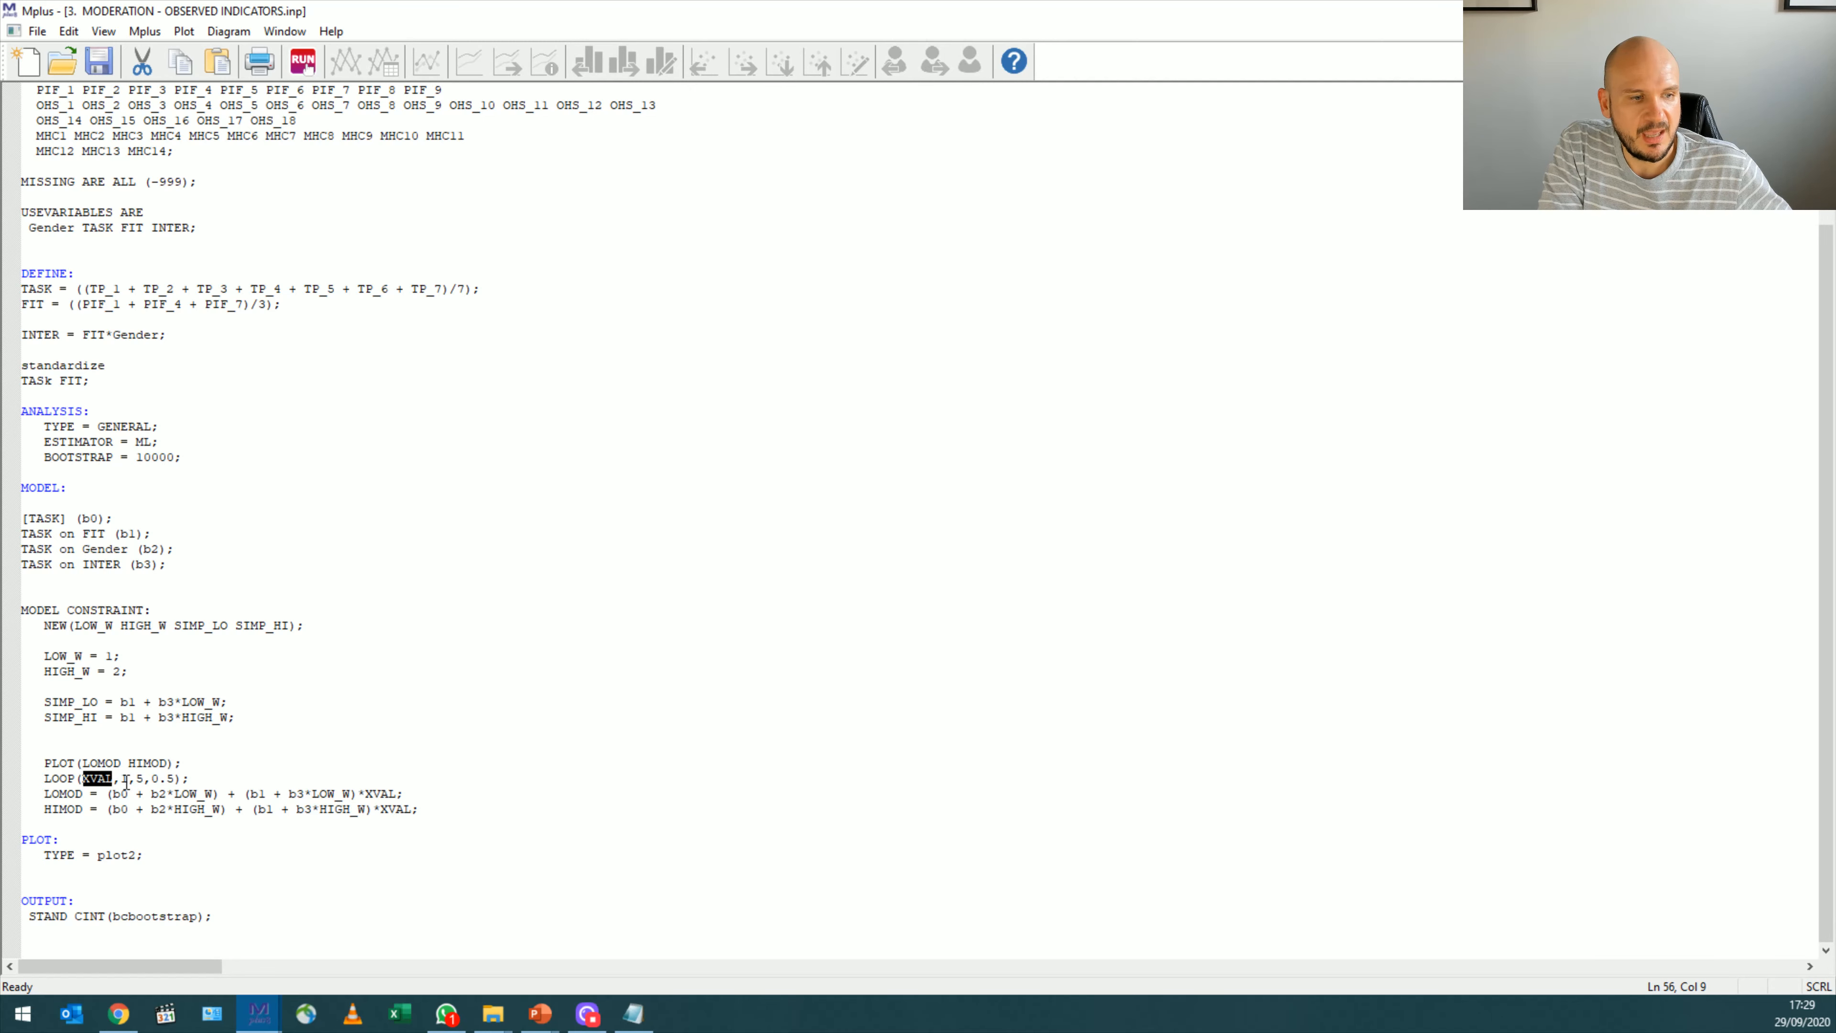
drag(176, 777, 152, 778)
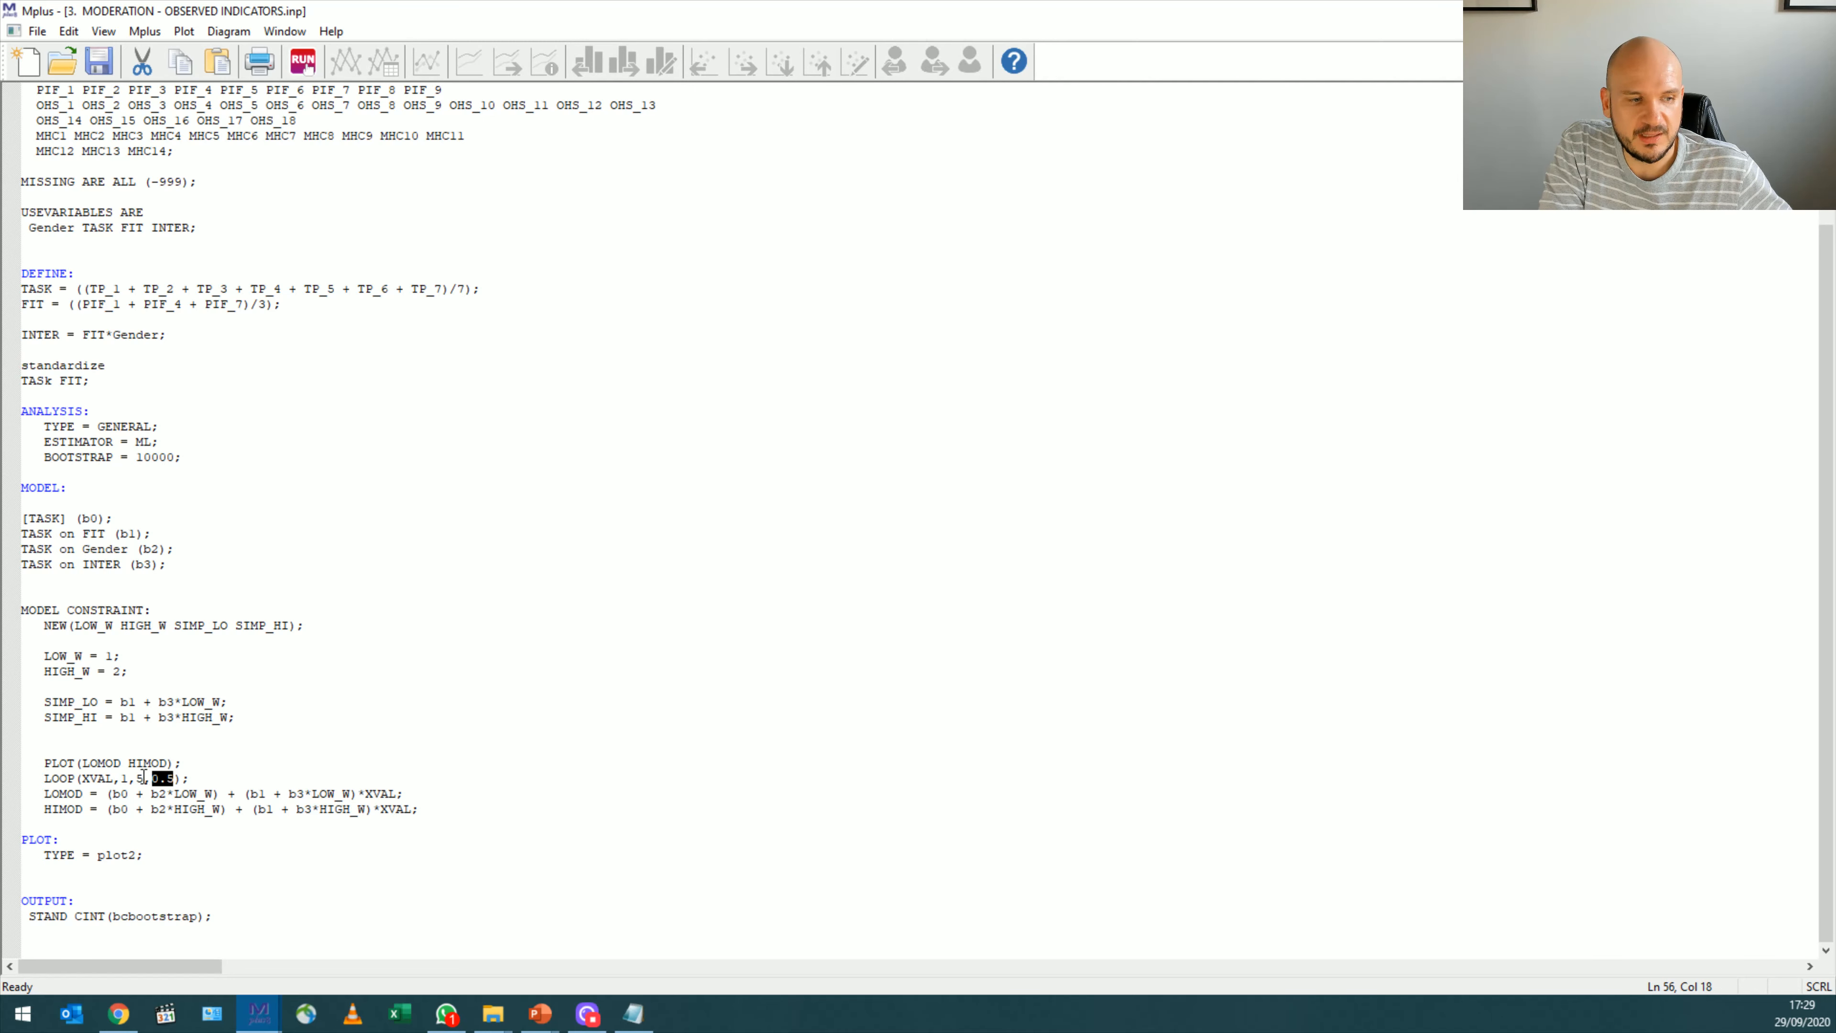
- Review the plot2 type in the PLOT section and the CINT(bcbootstrap) request in the OUTPUT section
click(163, 859)
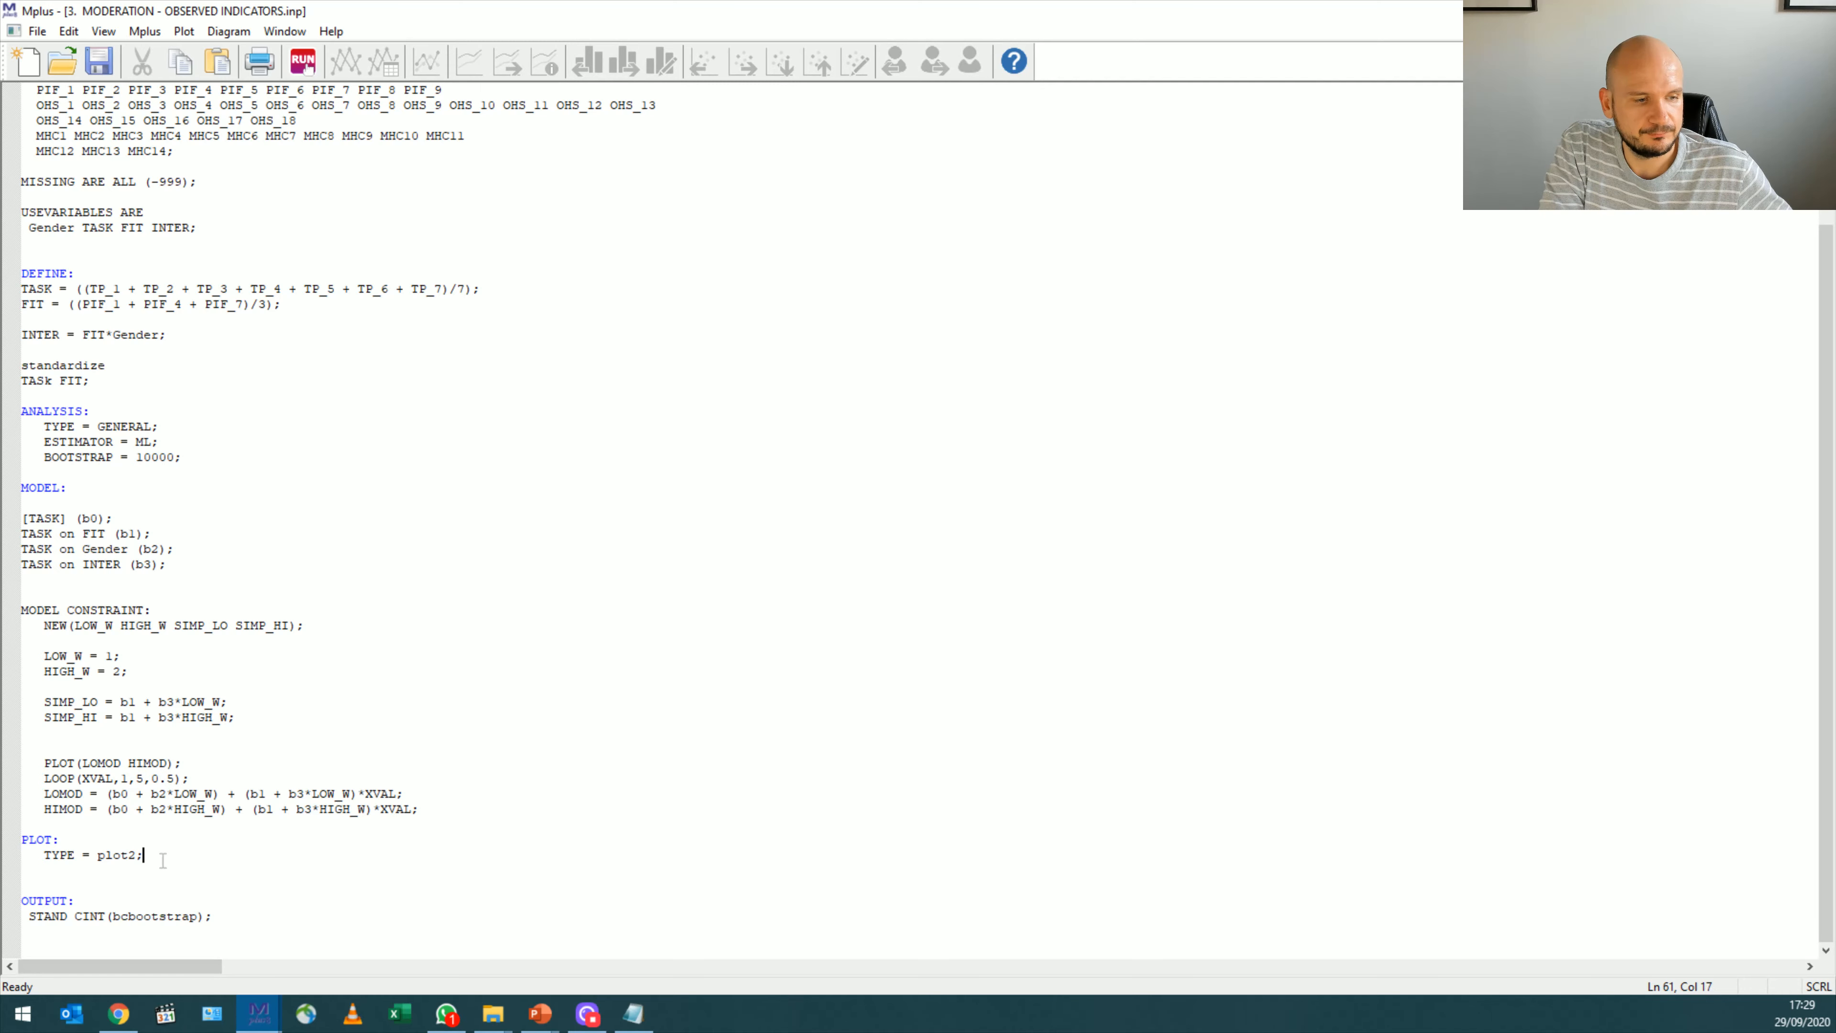
drag(163, 859, 27, 840)
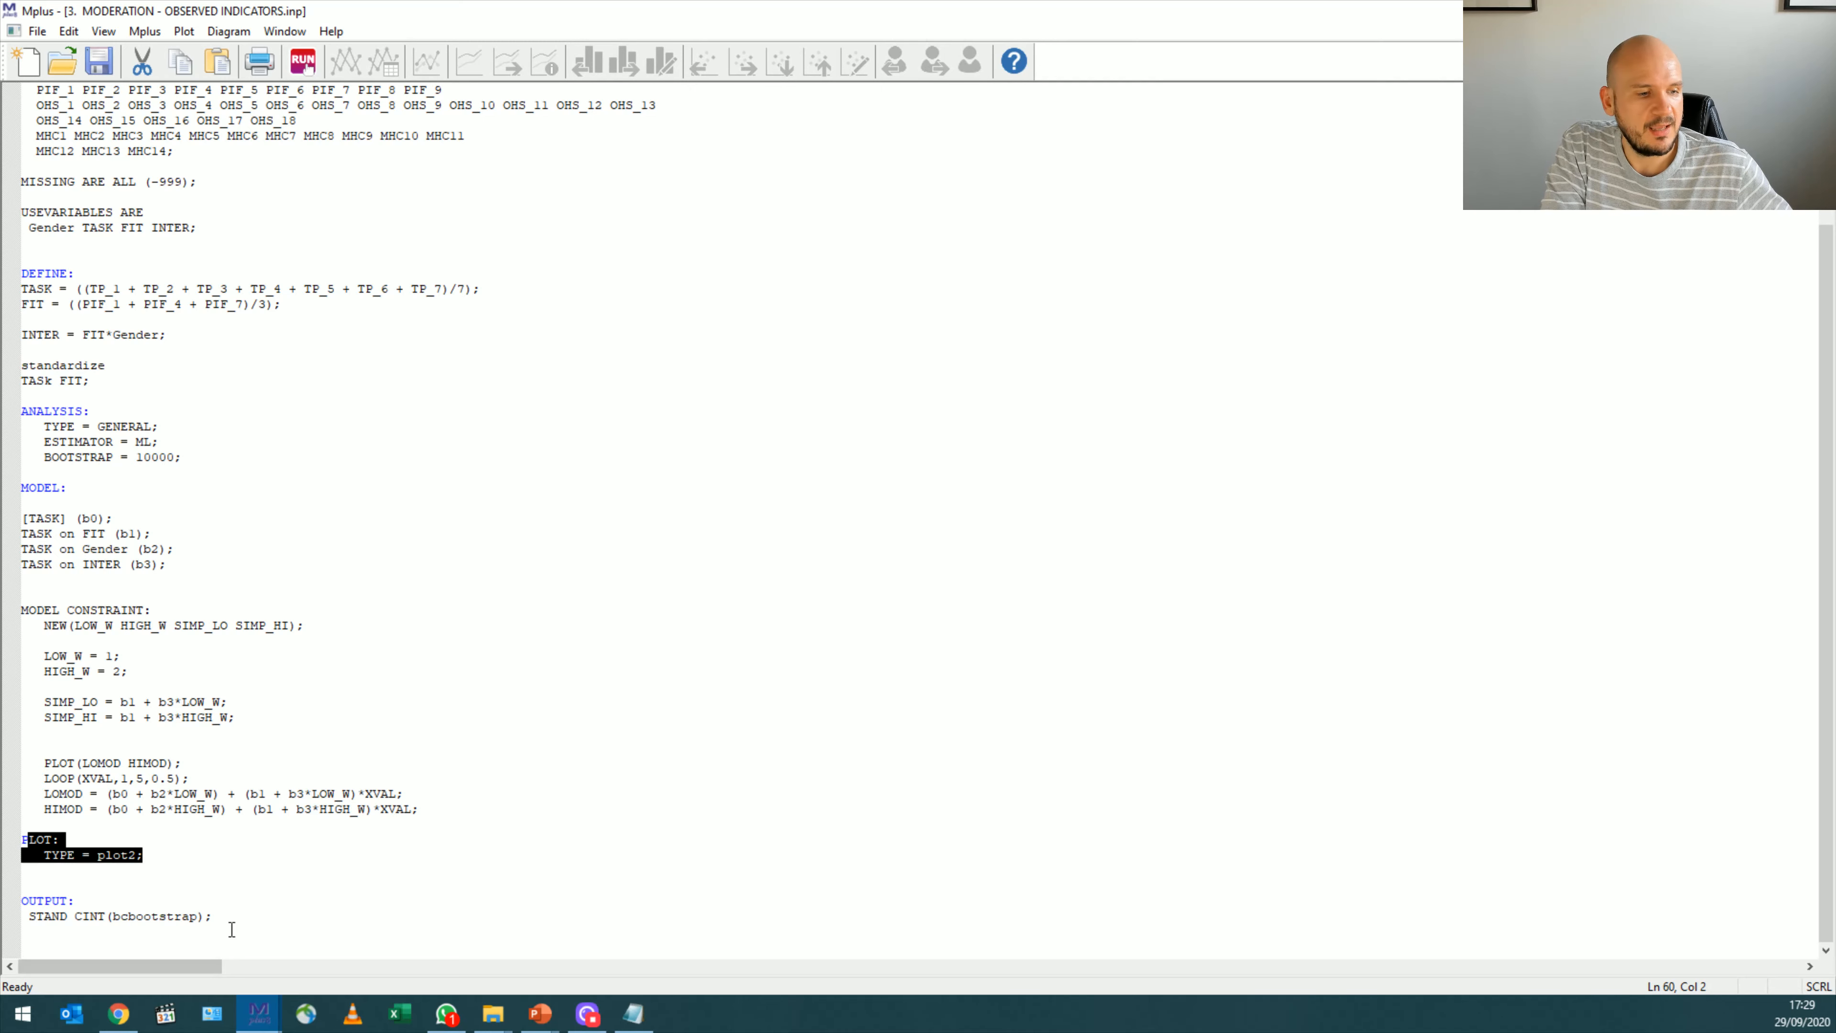
drag(217, 917, 69, 917)
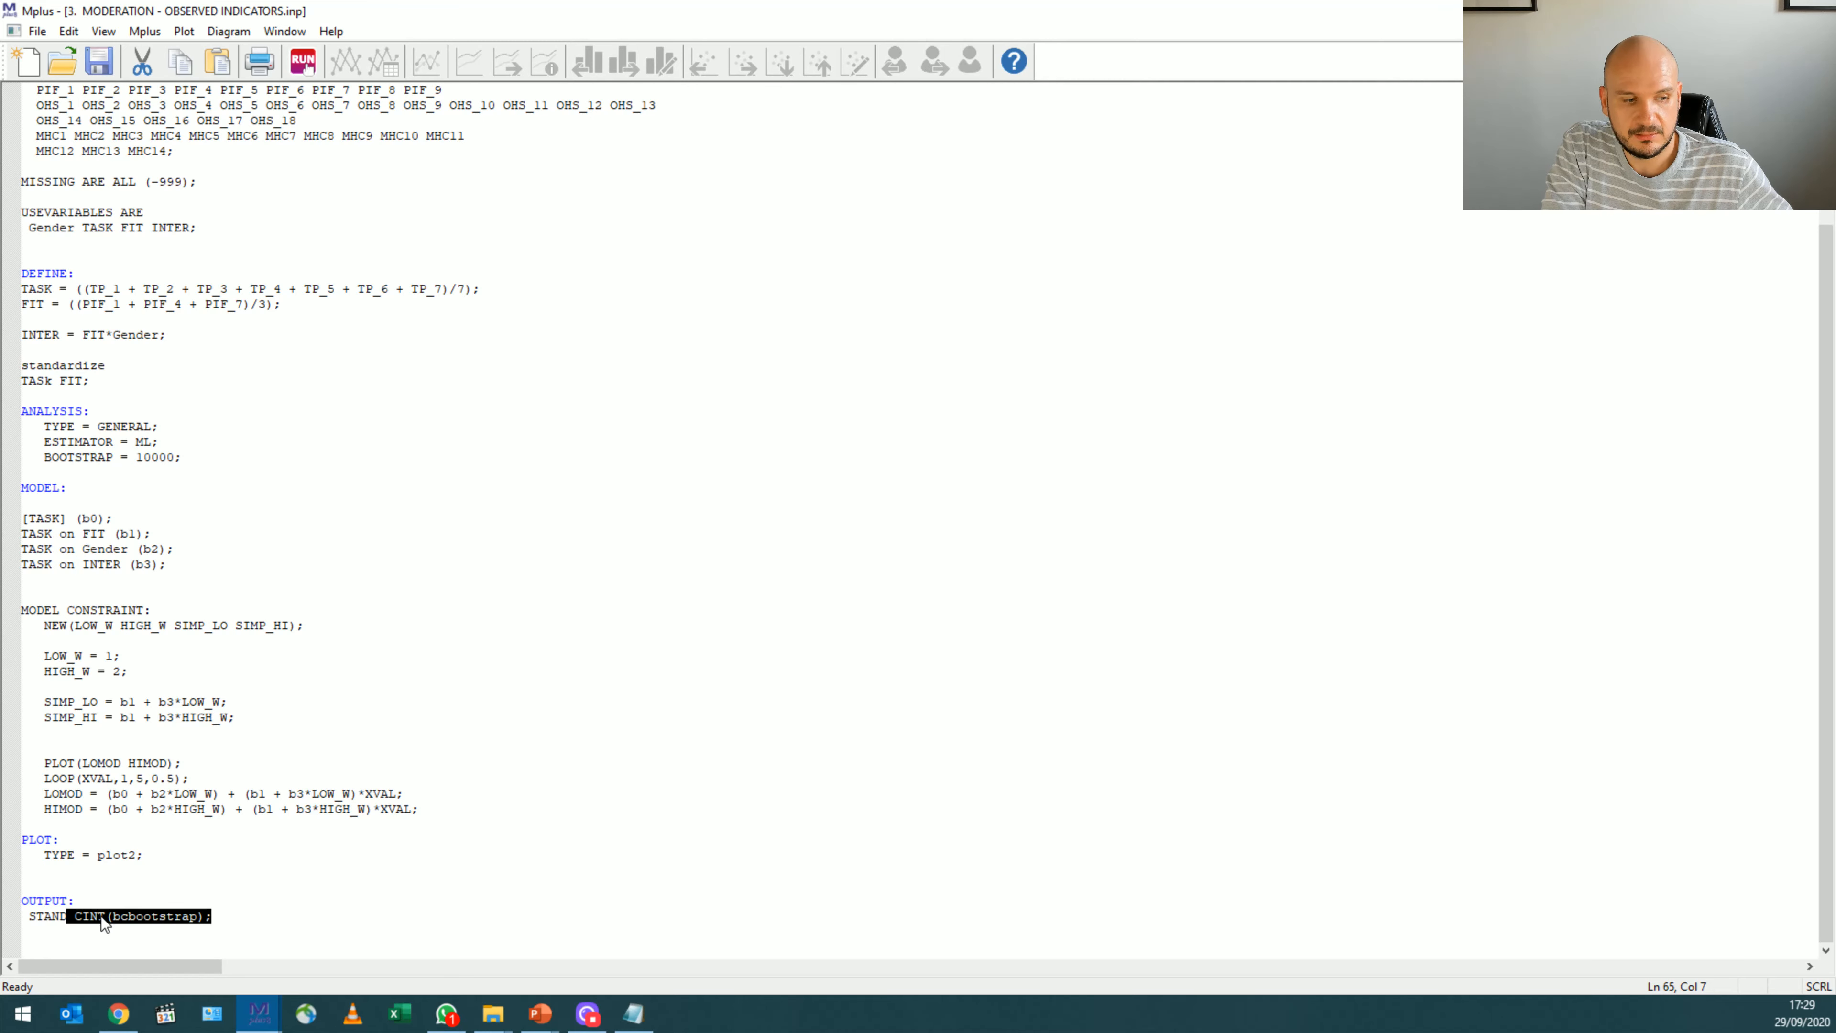
- Run the observed-indicators moderation model and check the output's warning about cases missing on x-variables
click(303, 63)
click(868, 547)
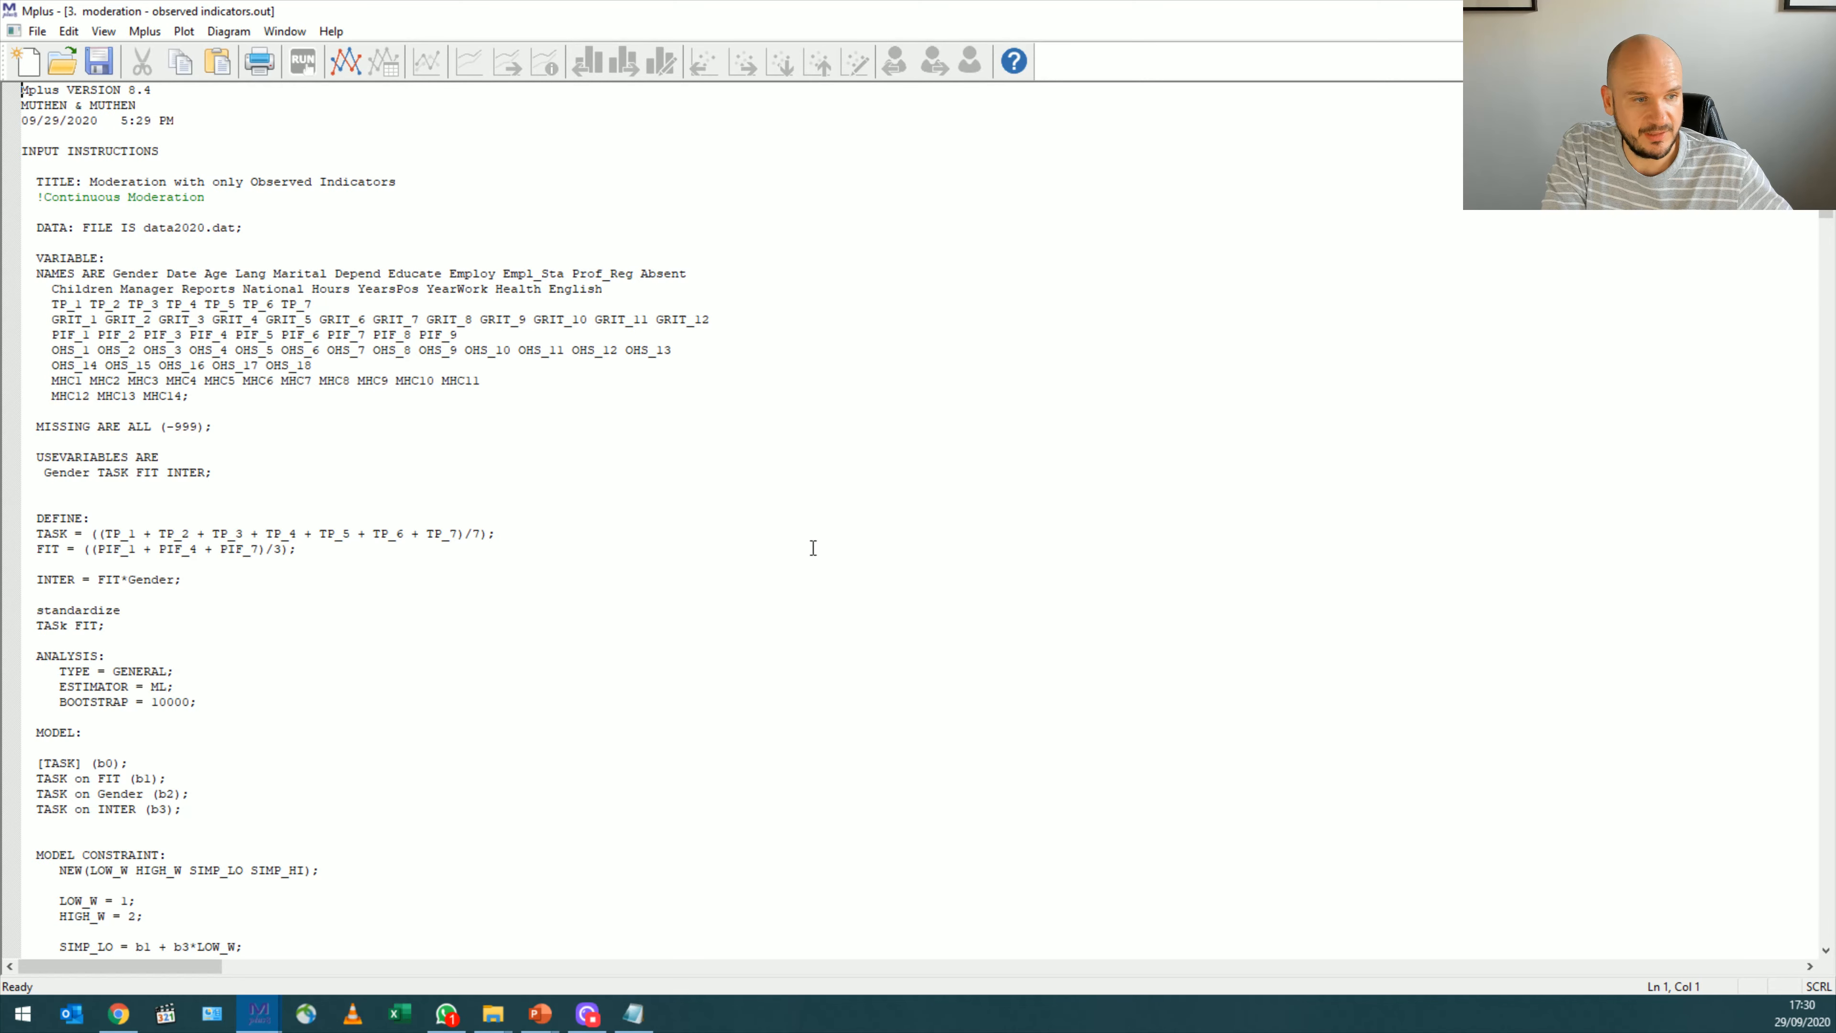
scroll(297, 652, down, 14)
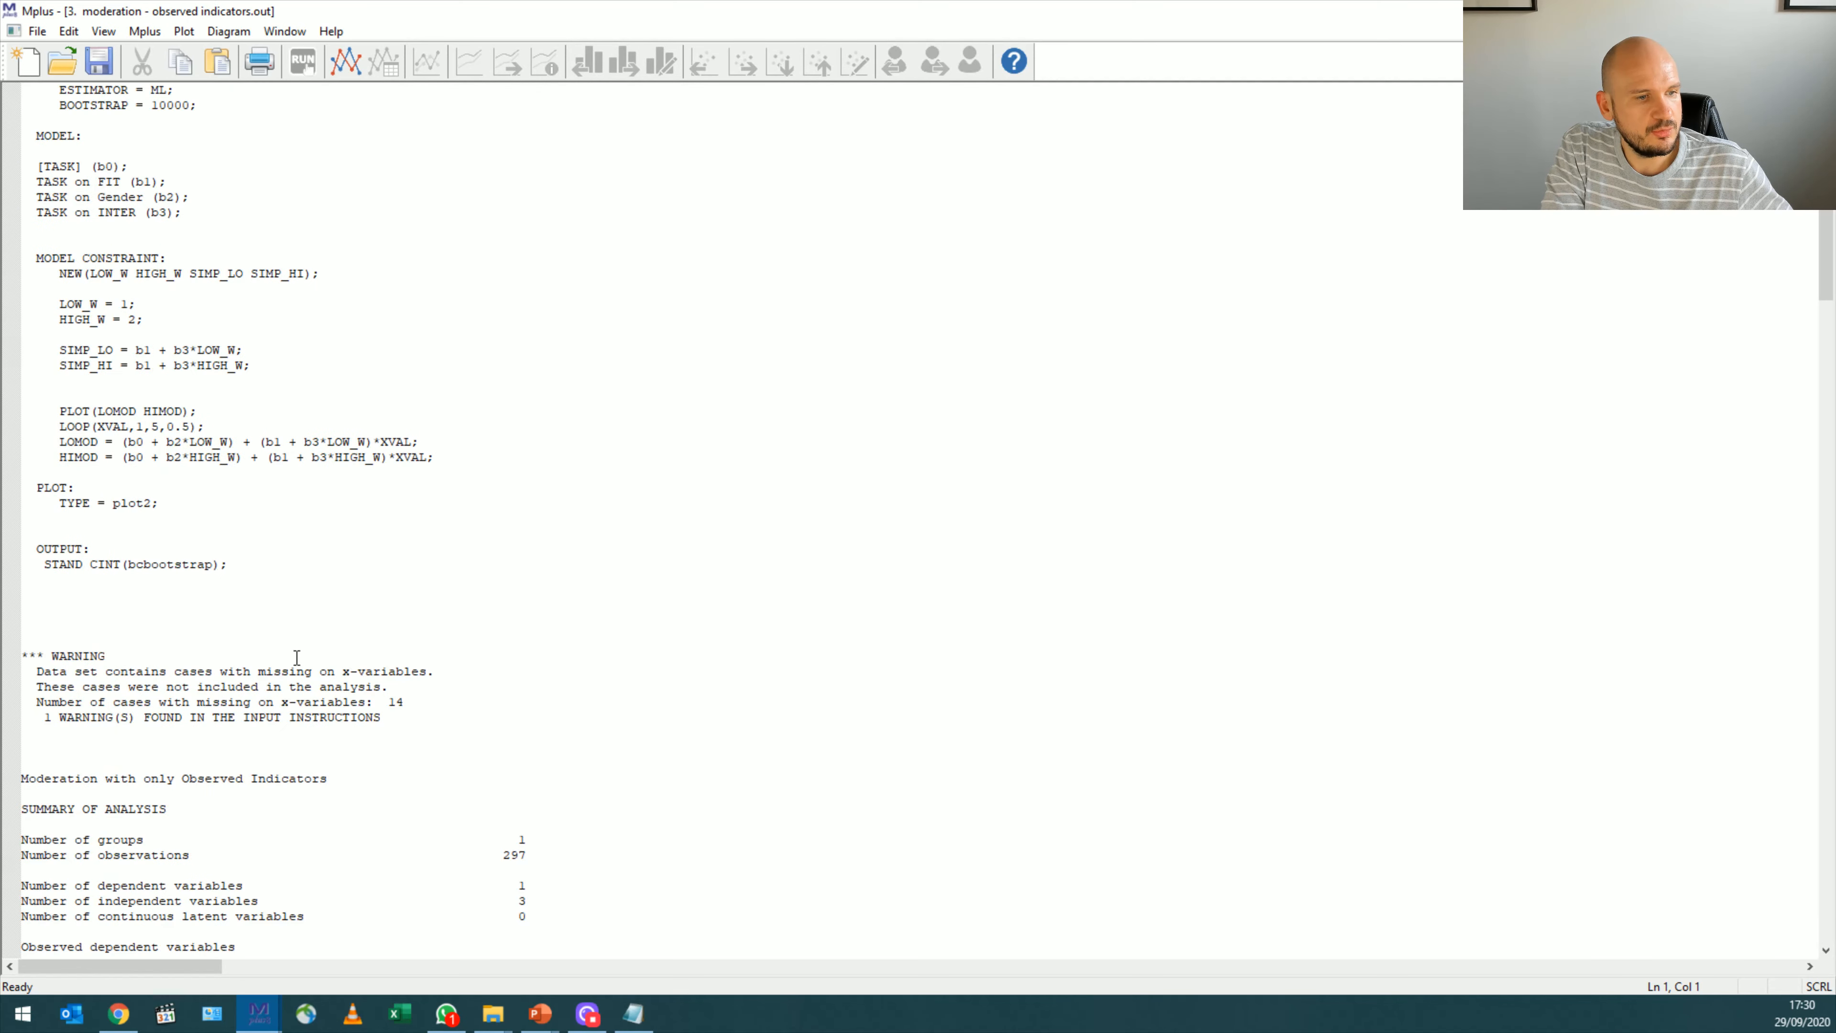
drag(402, 564, 341, 564)
- Look through the analysis summary and model fit, then check the p-value of INTER under TASK ON in the MODEL RESULTS
scroll(402, 807, down, 20)
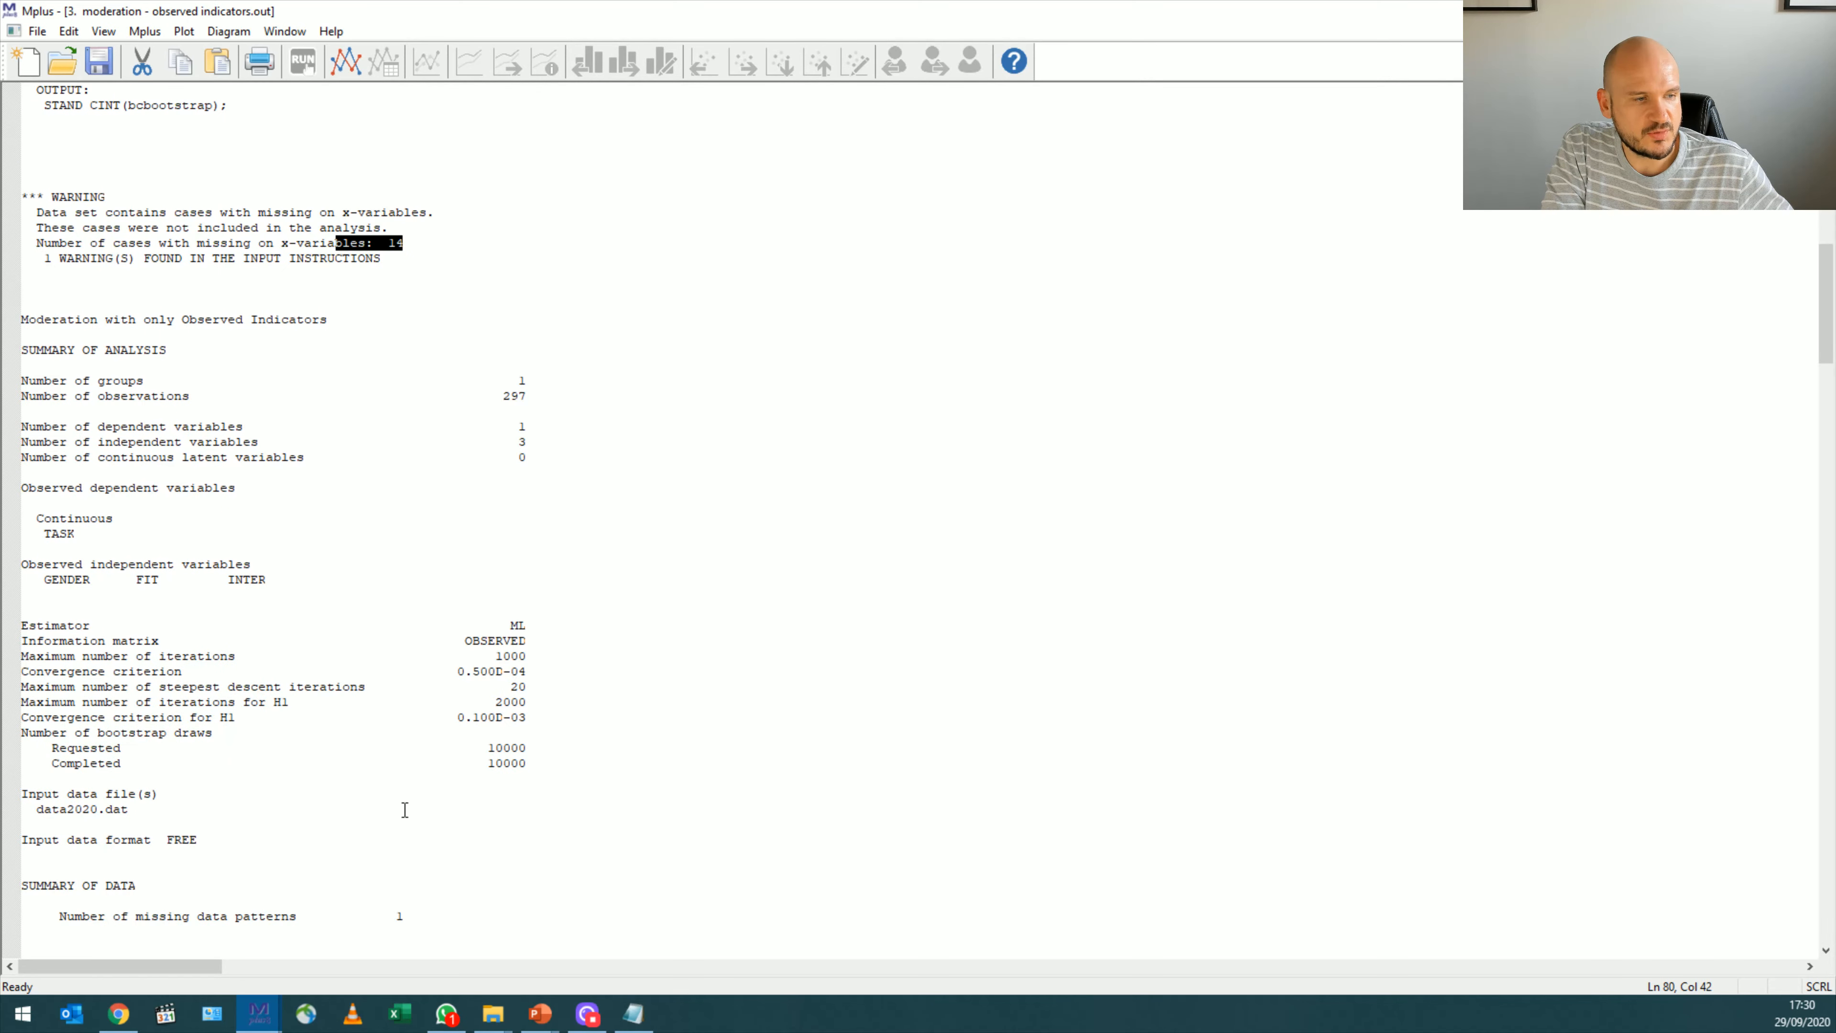
scroll(404, 808, down, 8)
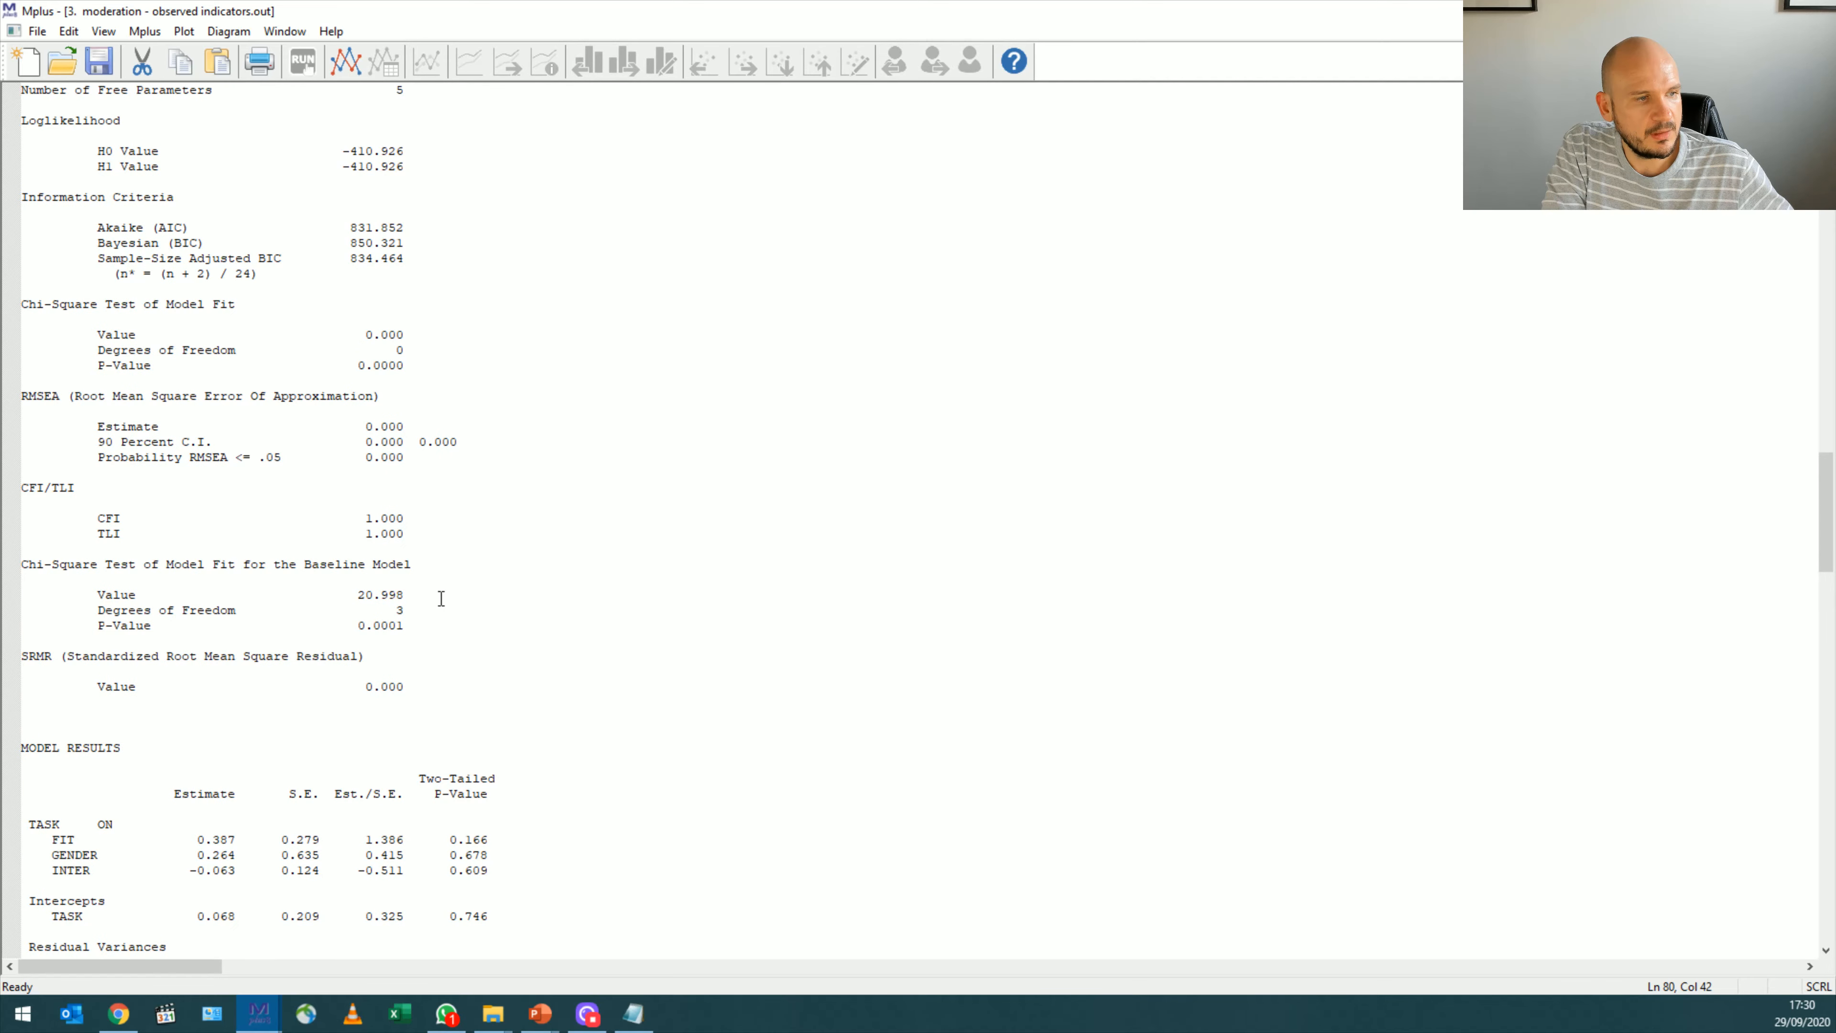
scroll(491, 553, down, 9)
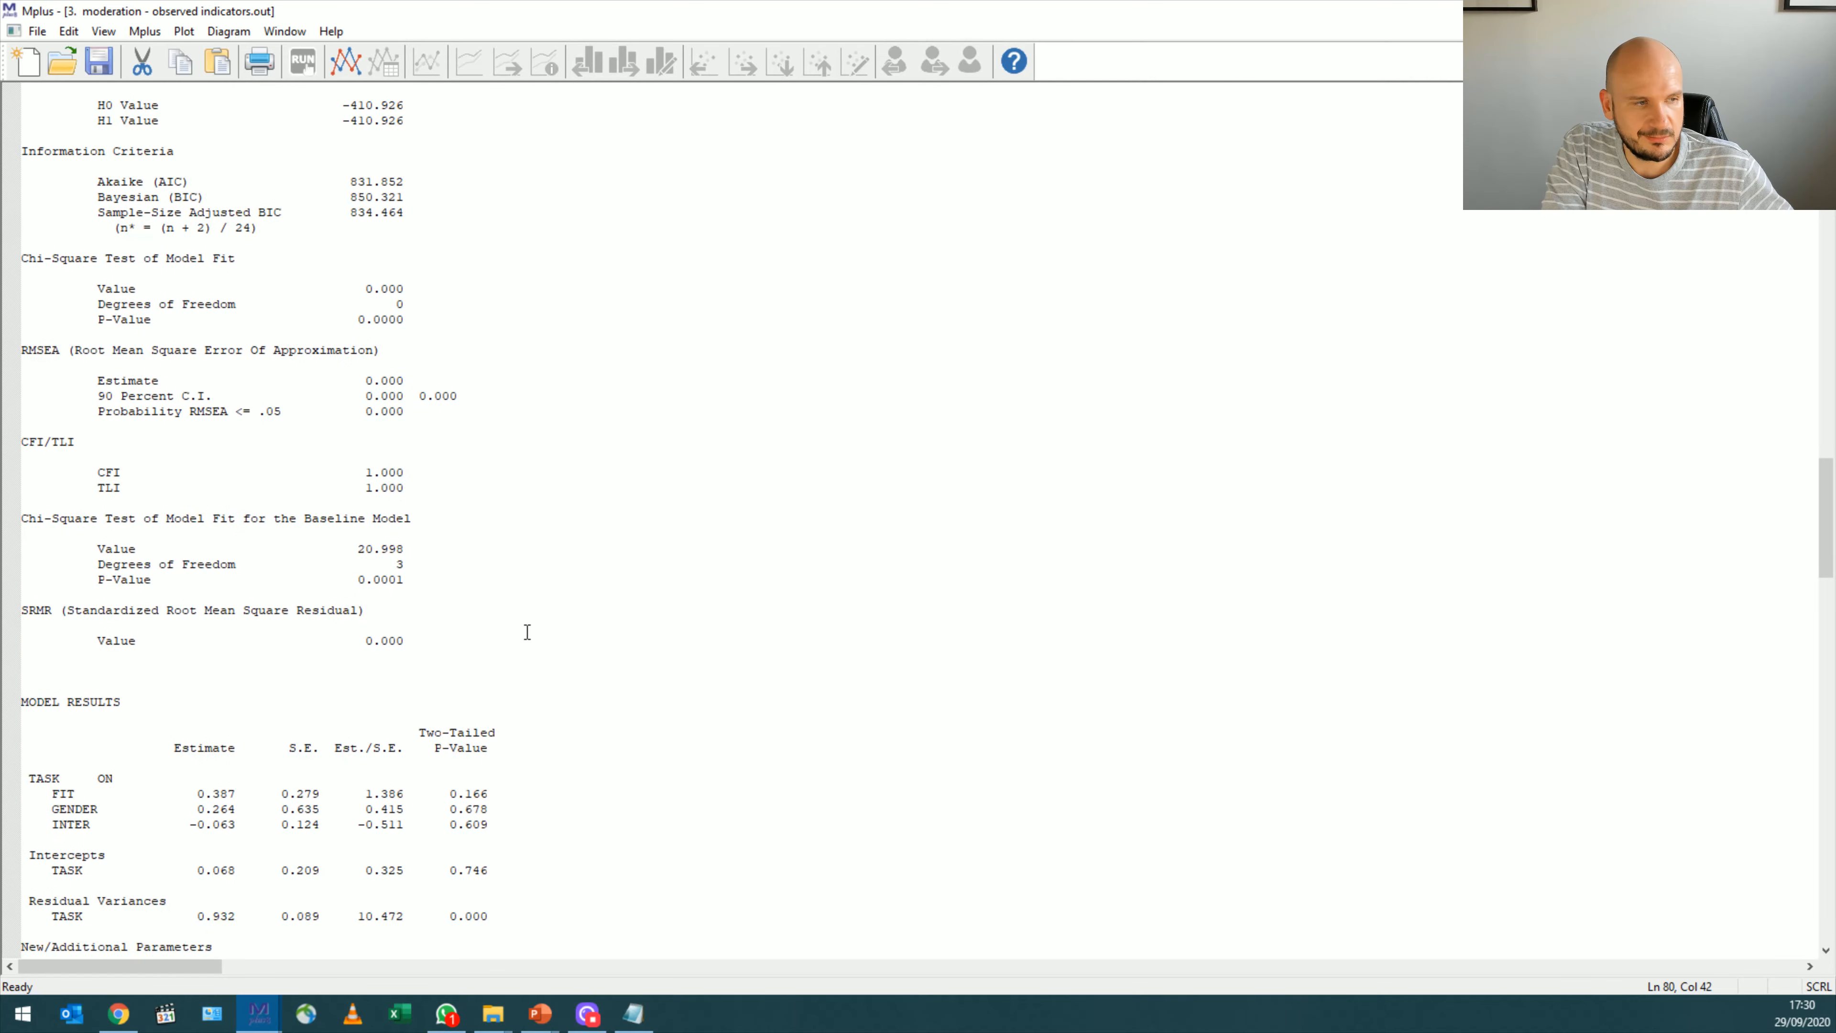
scroll(143, 538, down, 1)
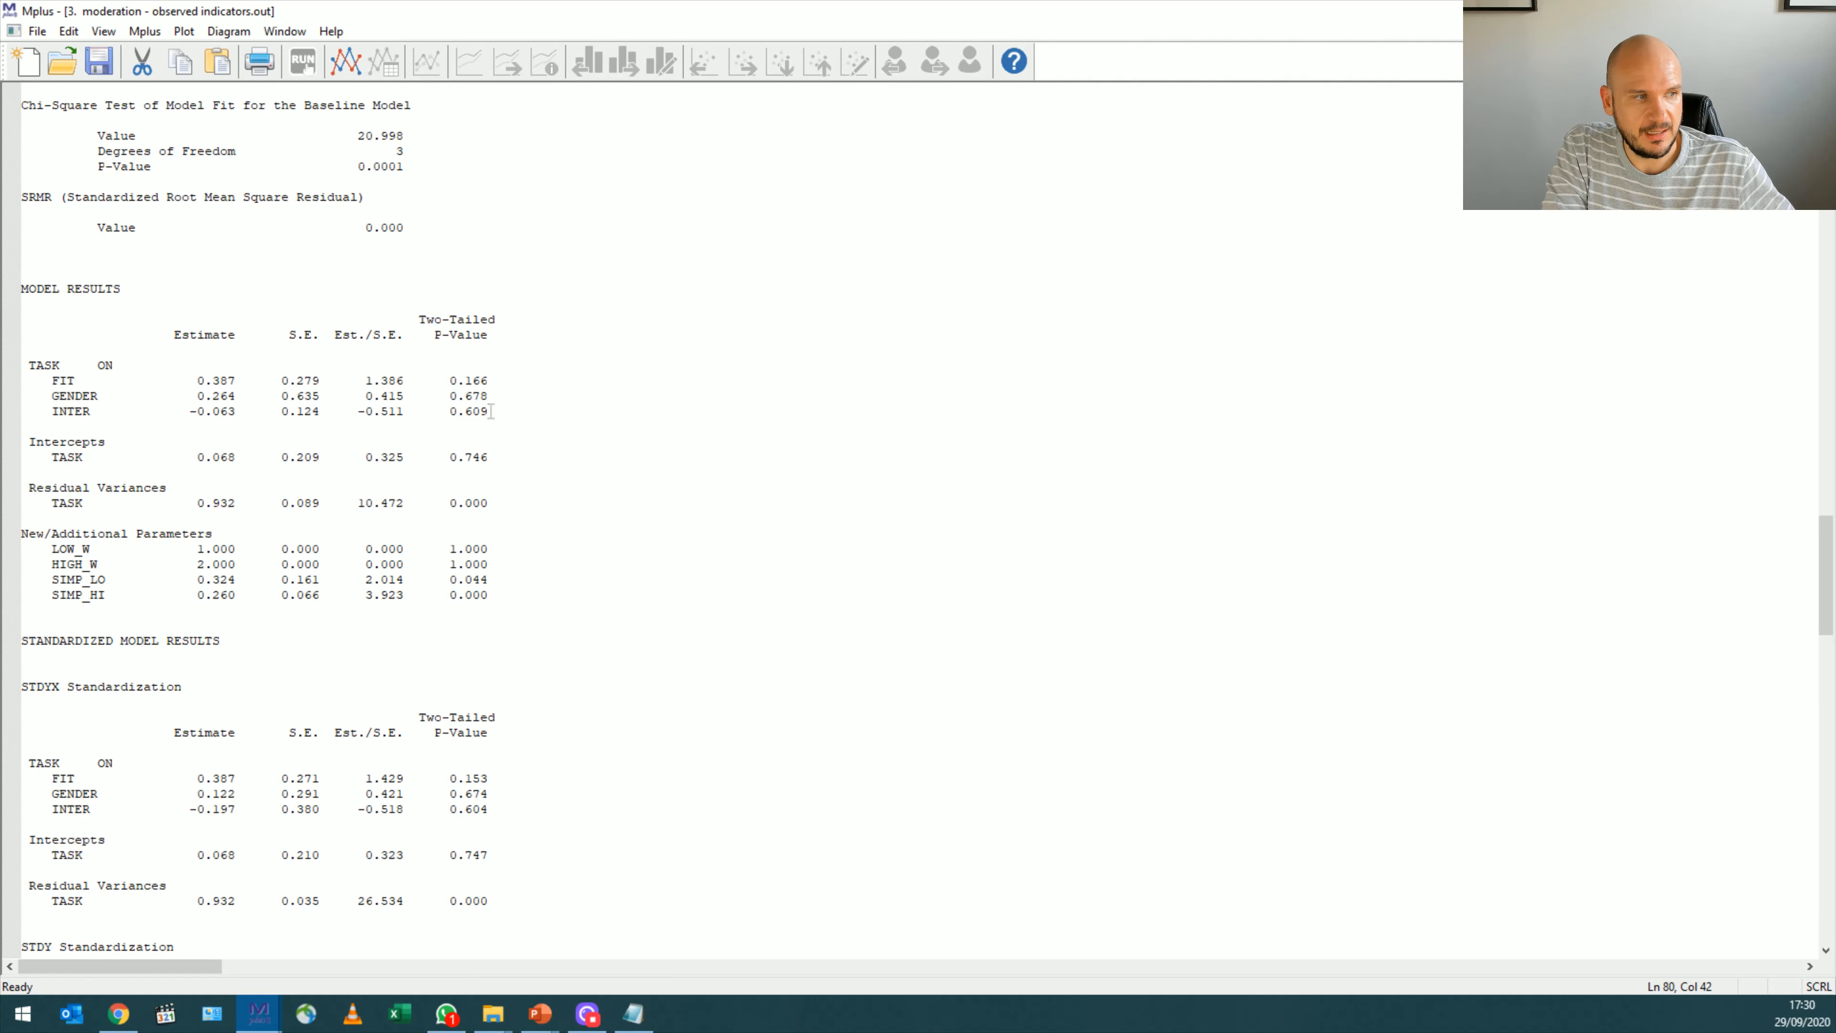
drag(491, 411, 451, 411)
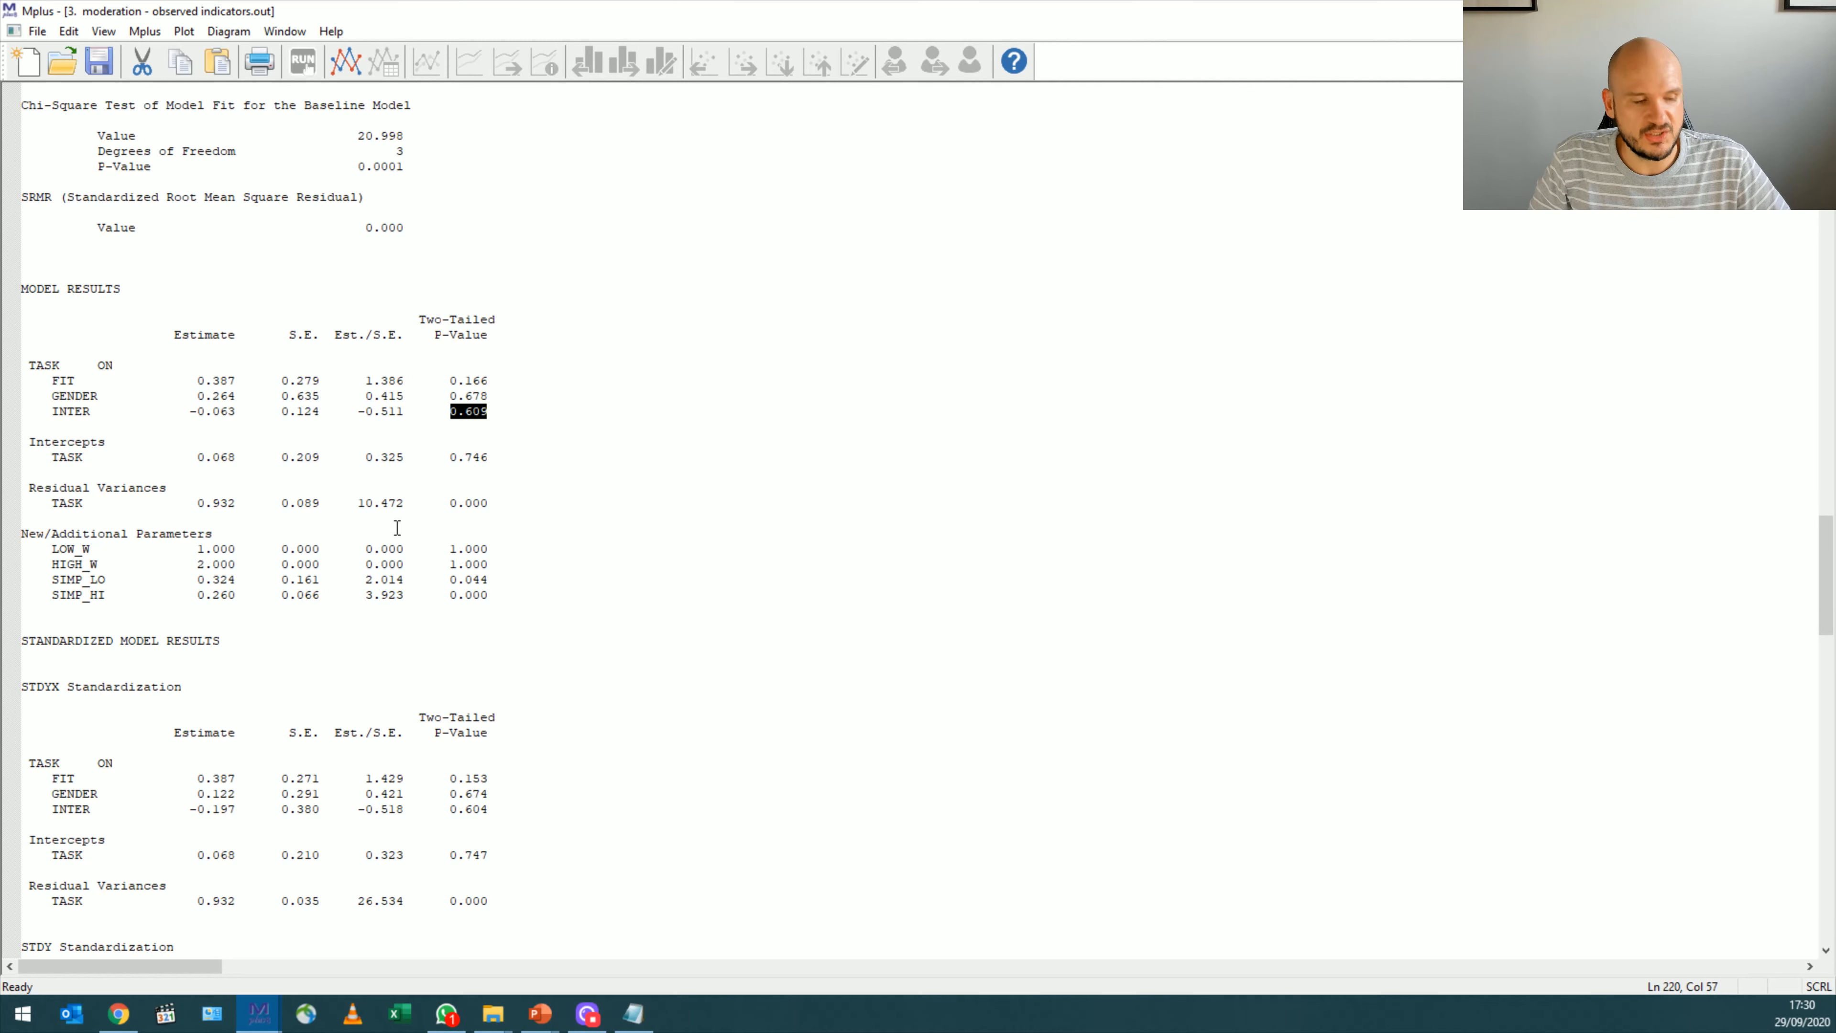
- Skim the standardized results and confidence intervals, then return to the full INTER row in the unstandardized MODEL RESULTS
scroll(397, 535, down, 10)
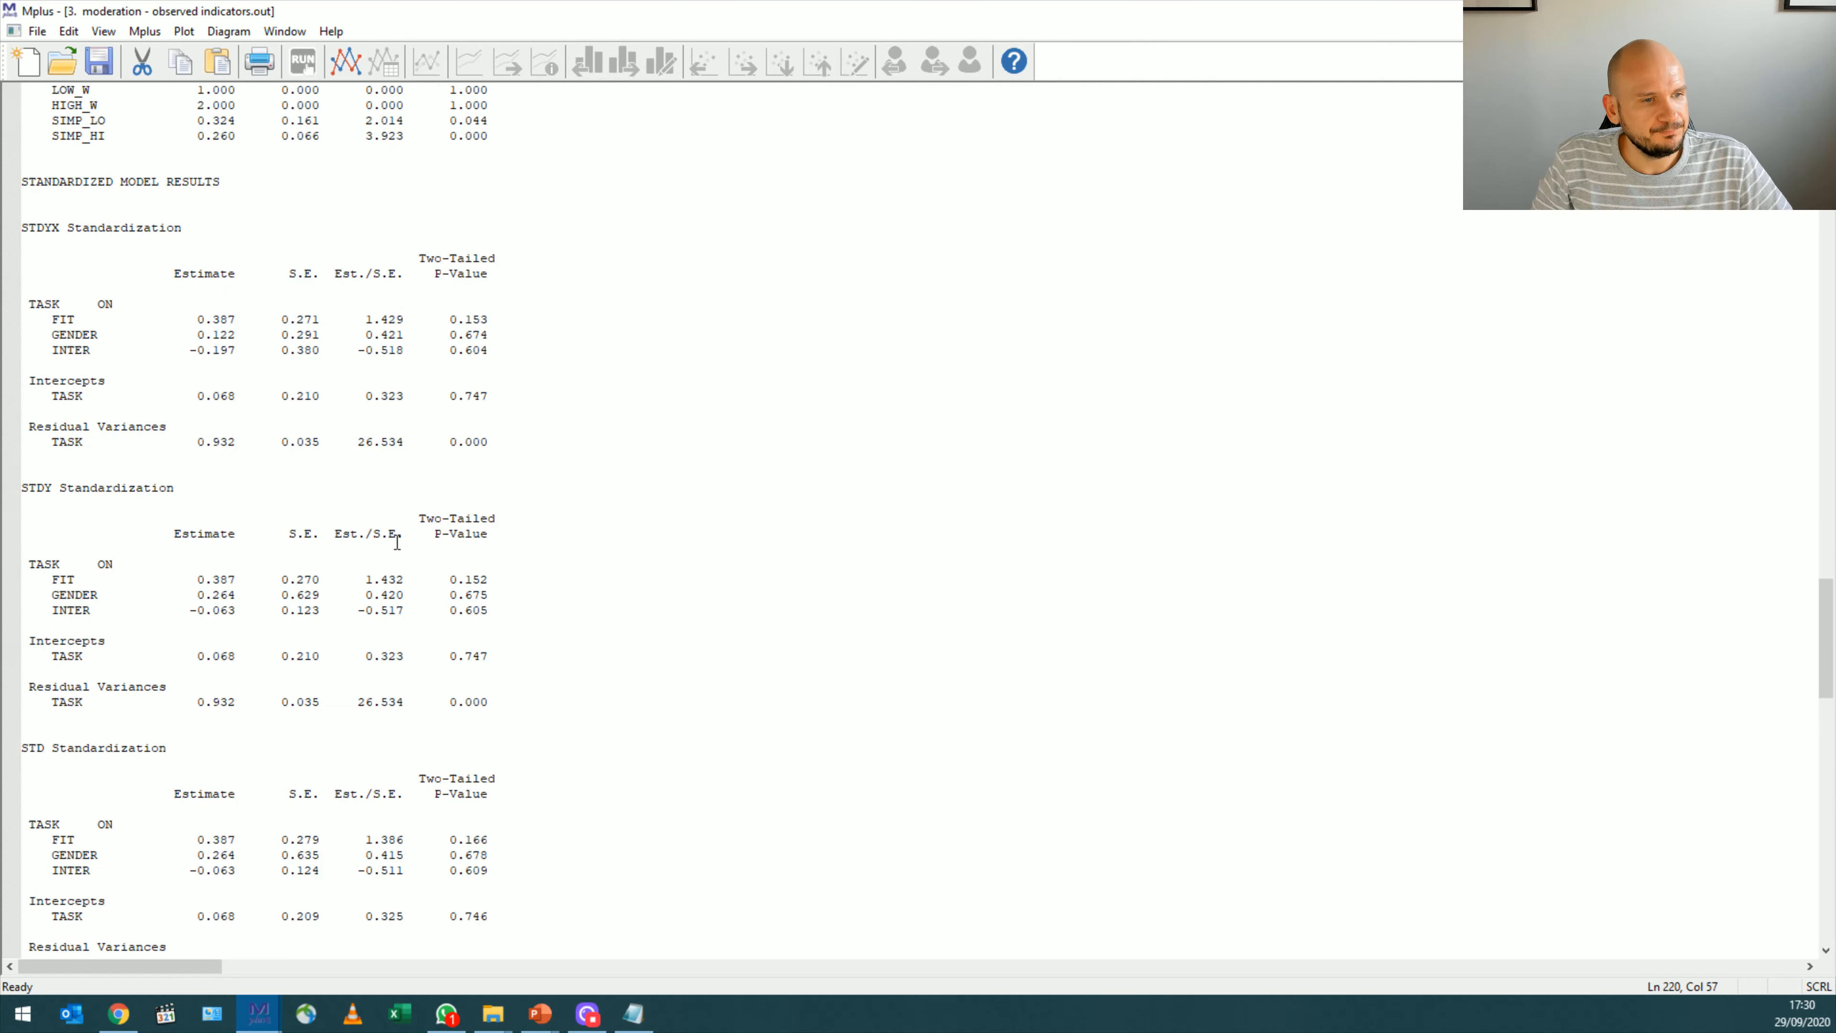
scroll(397, 543, down, 18)
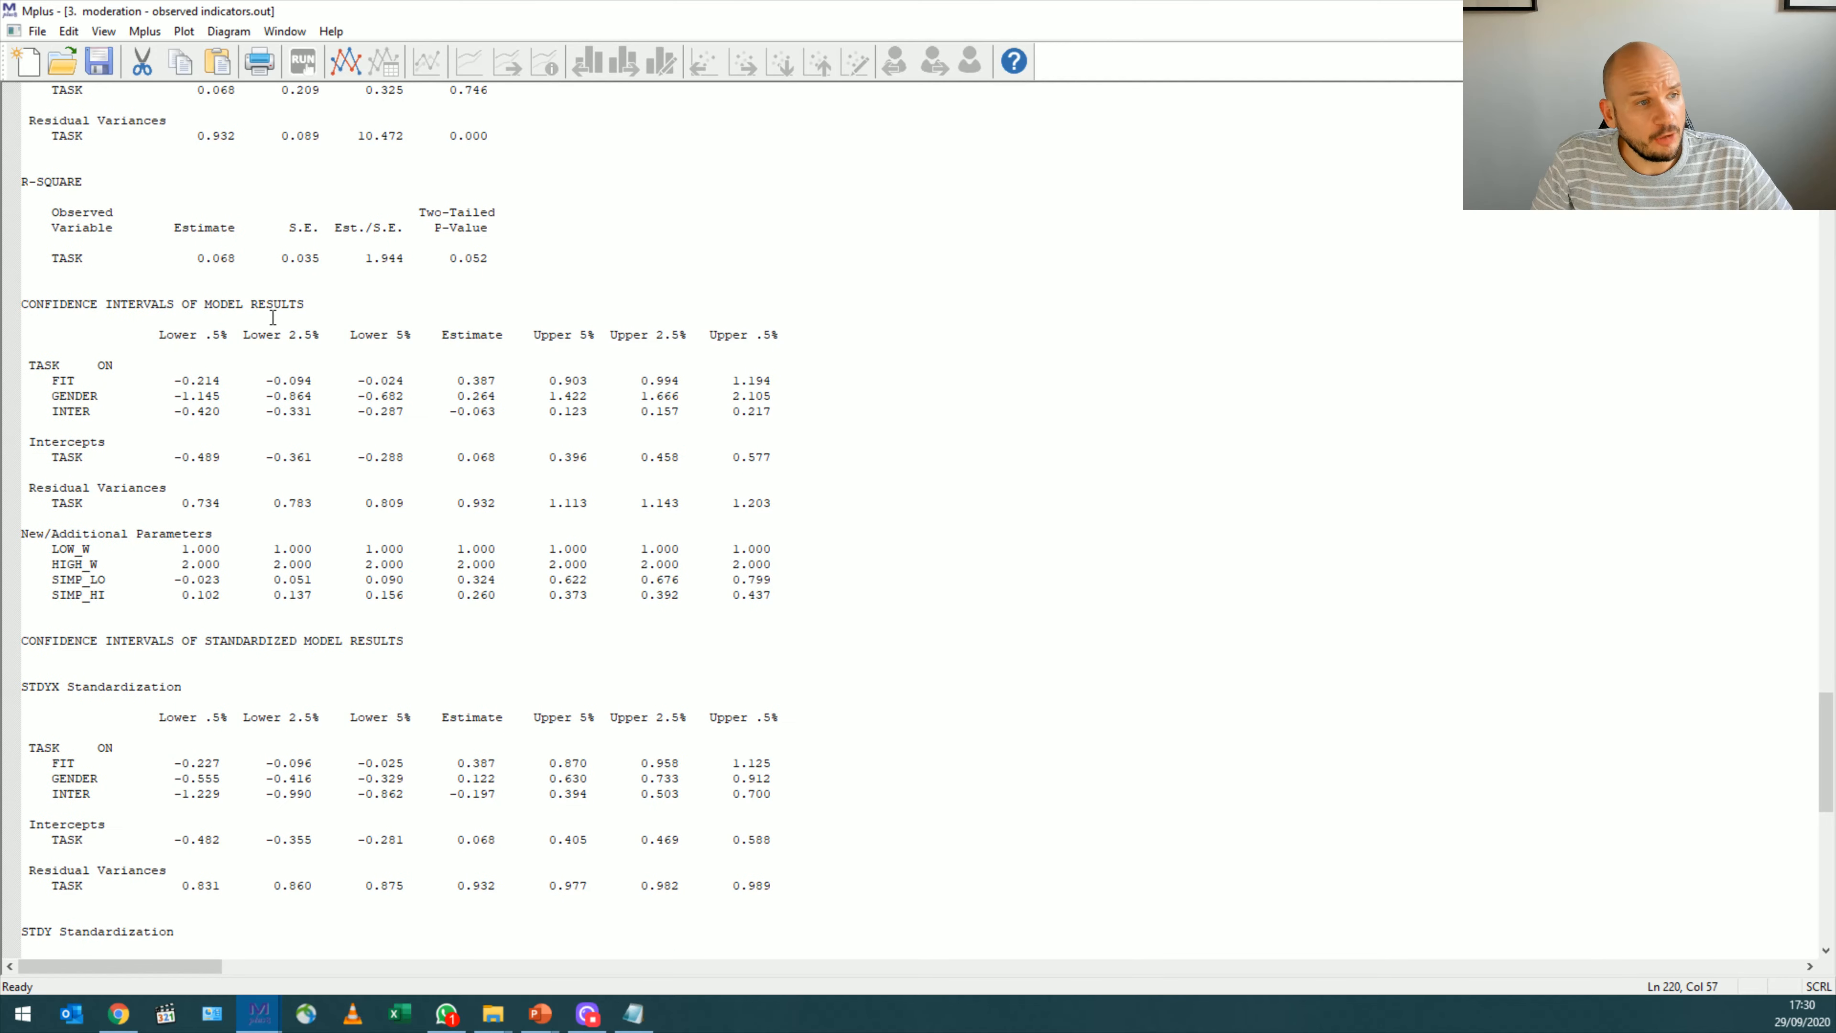
scroll(419, 375, up, 20)
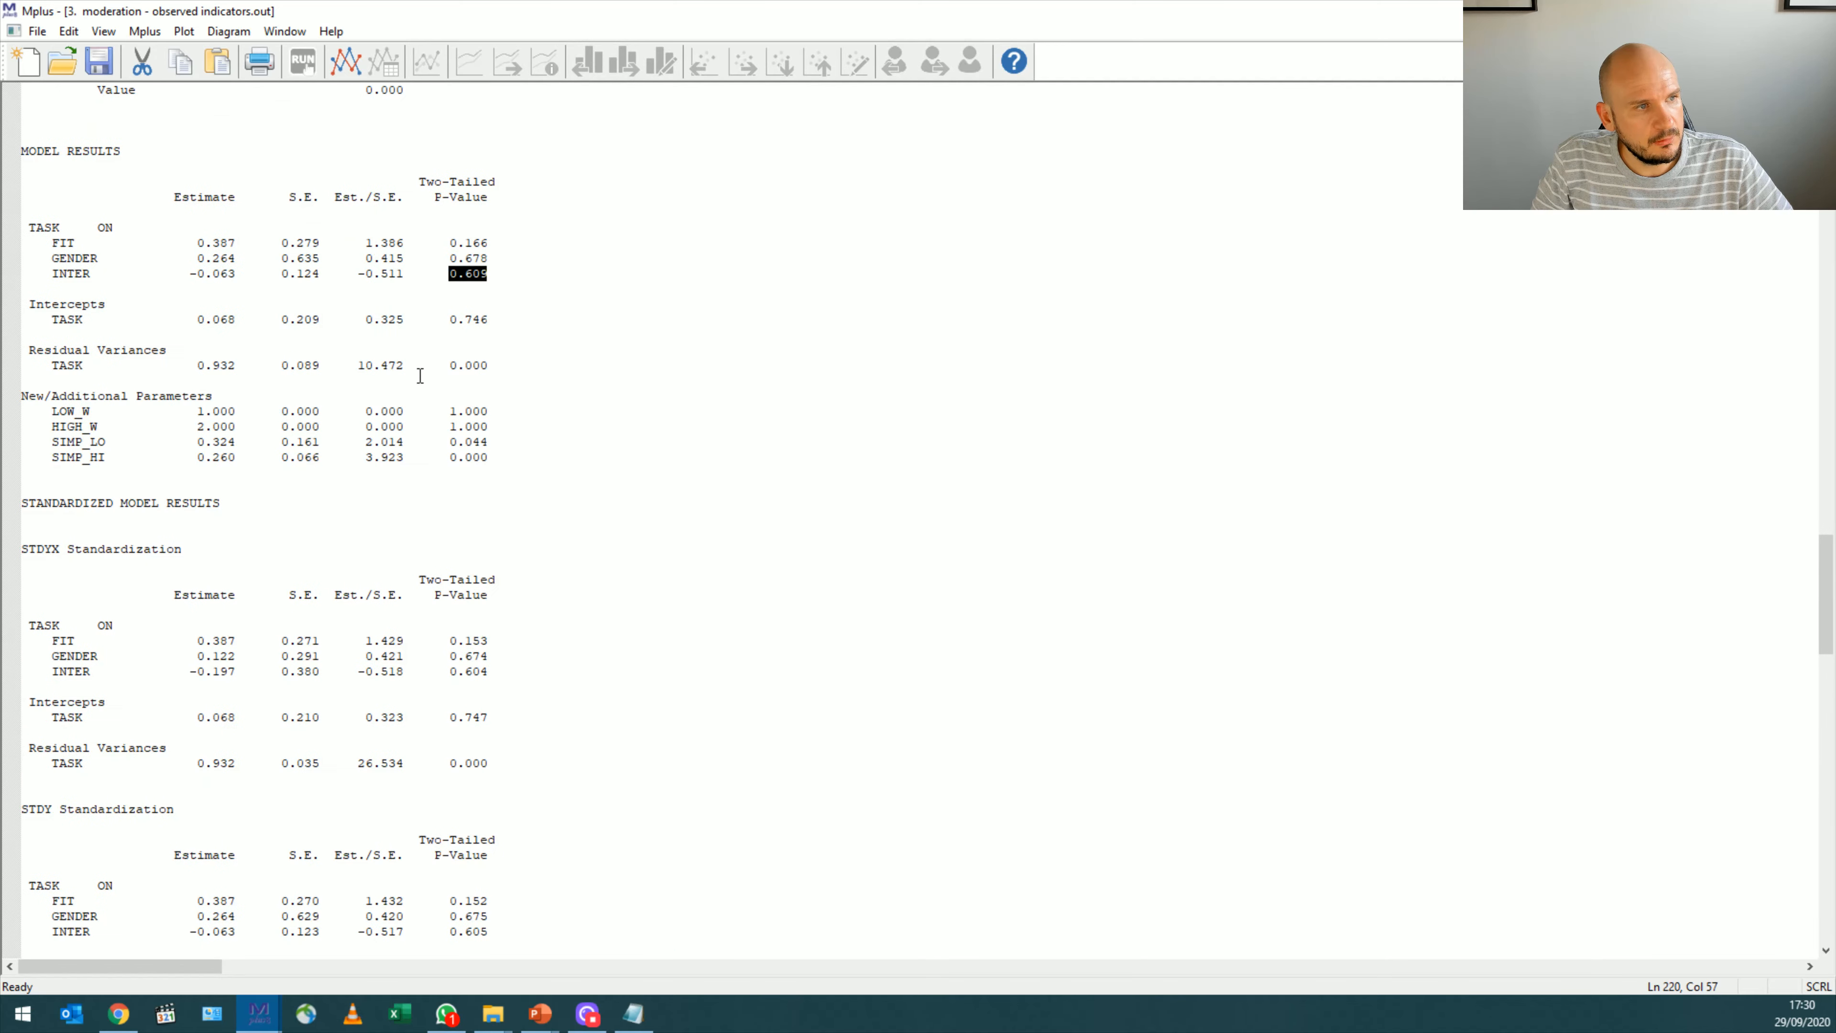
scroll(420, 375, up, 4)
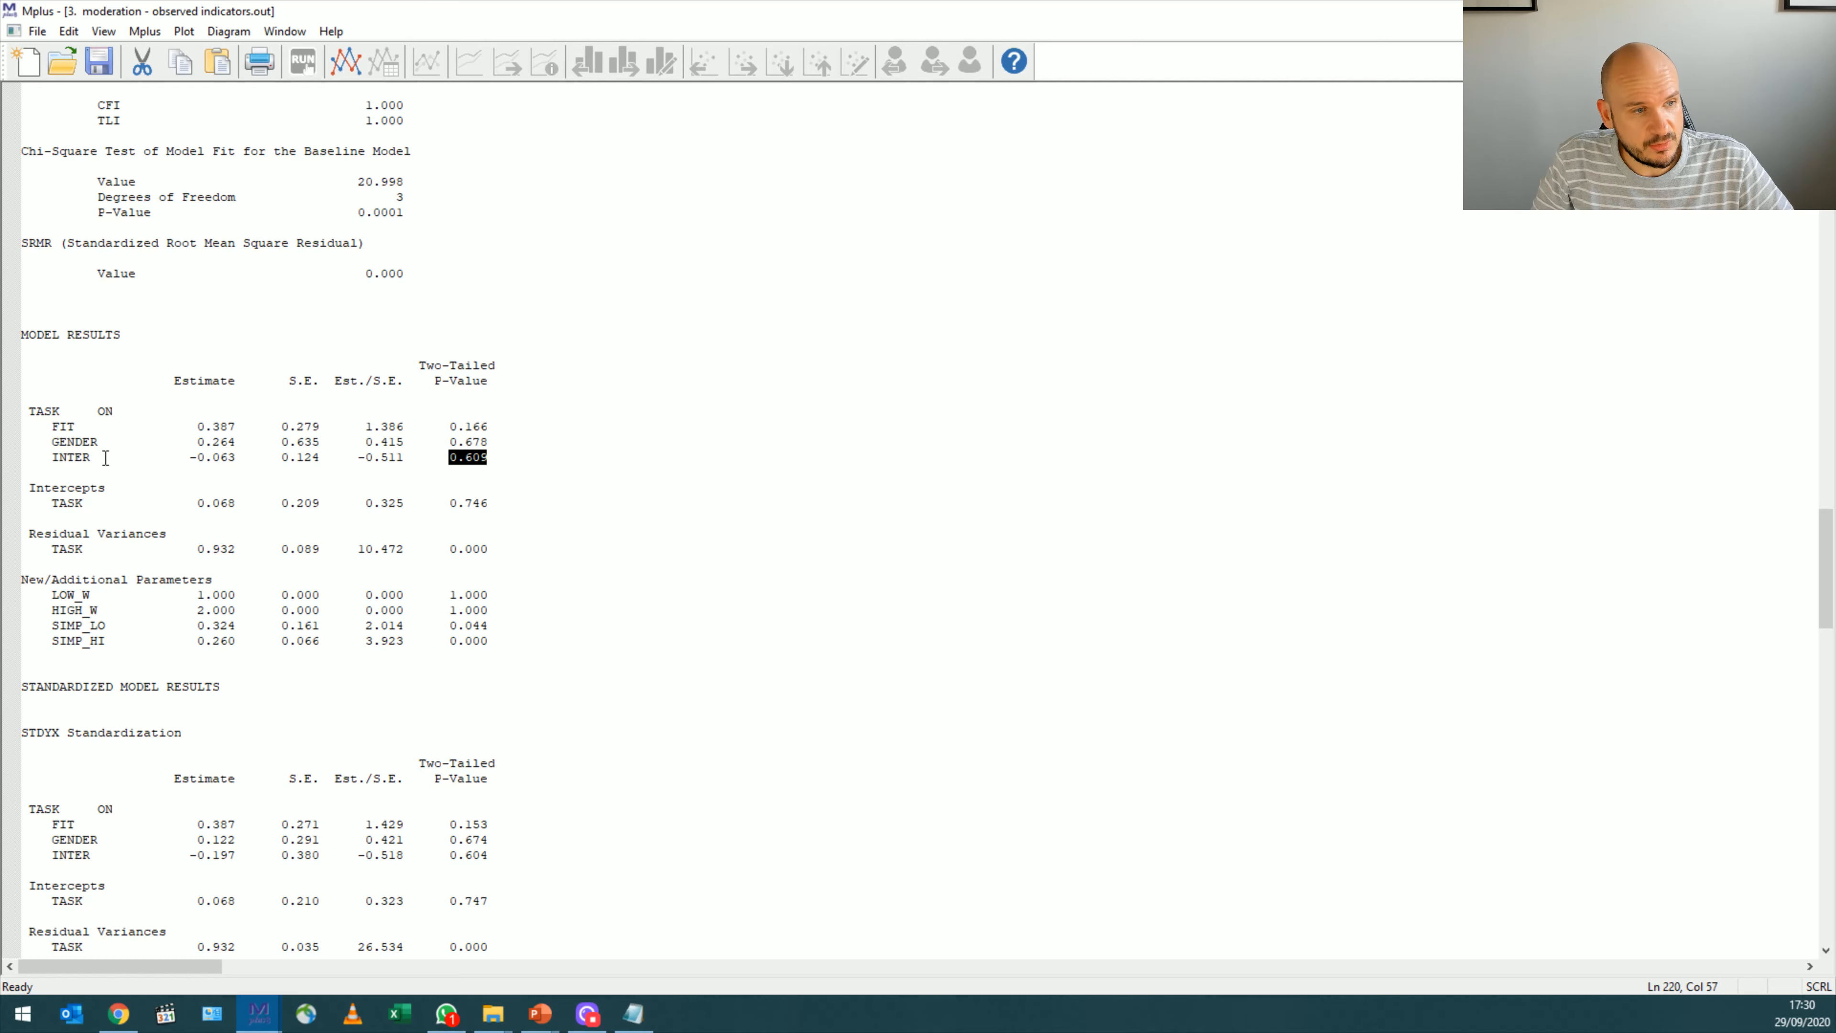
drag(191, 463, 248, 466)
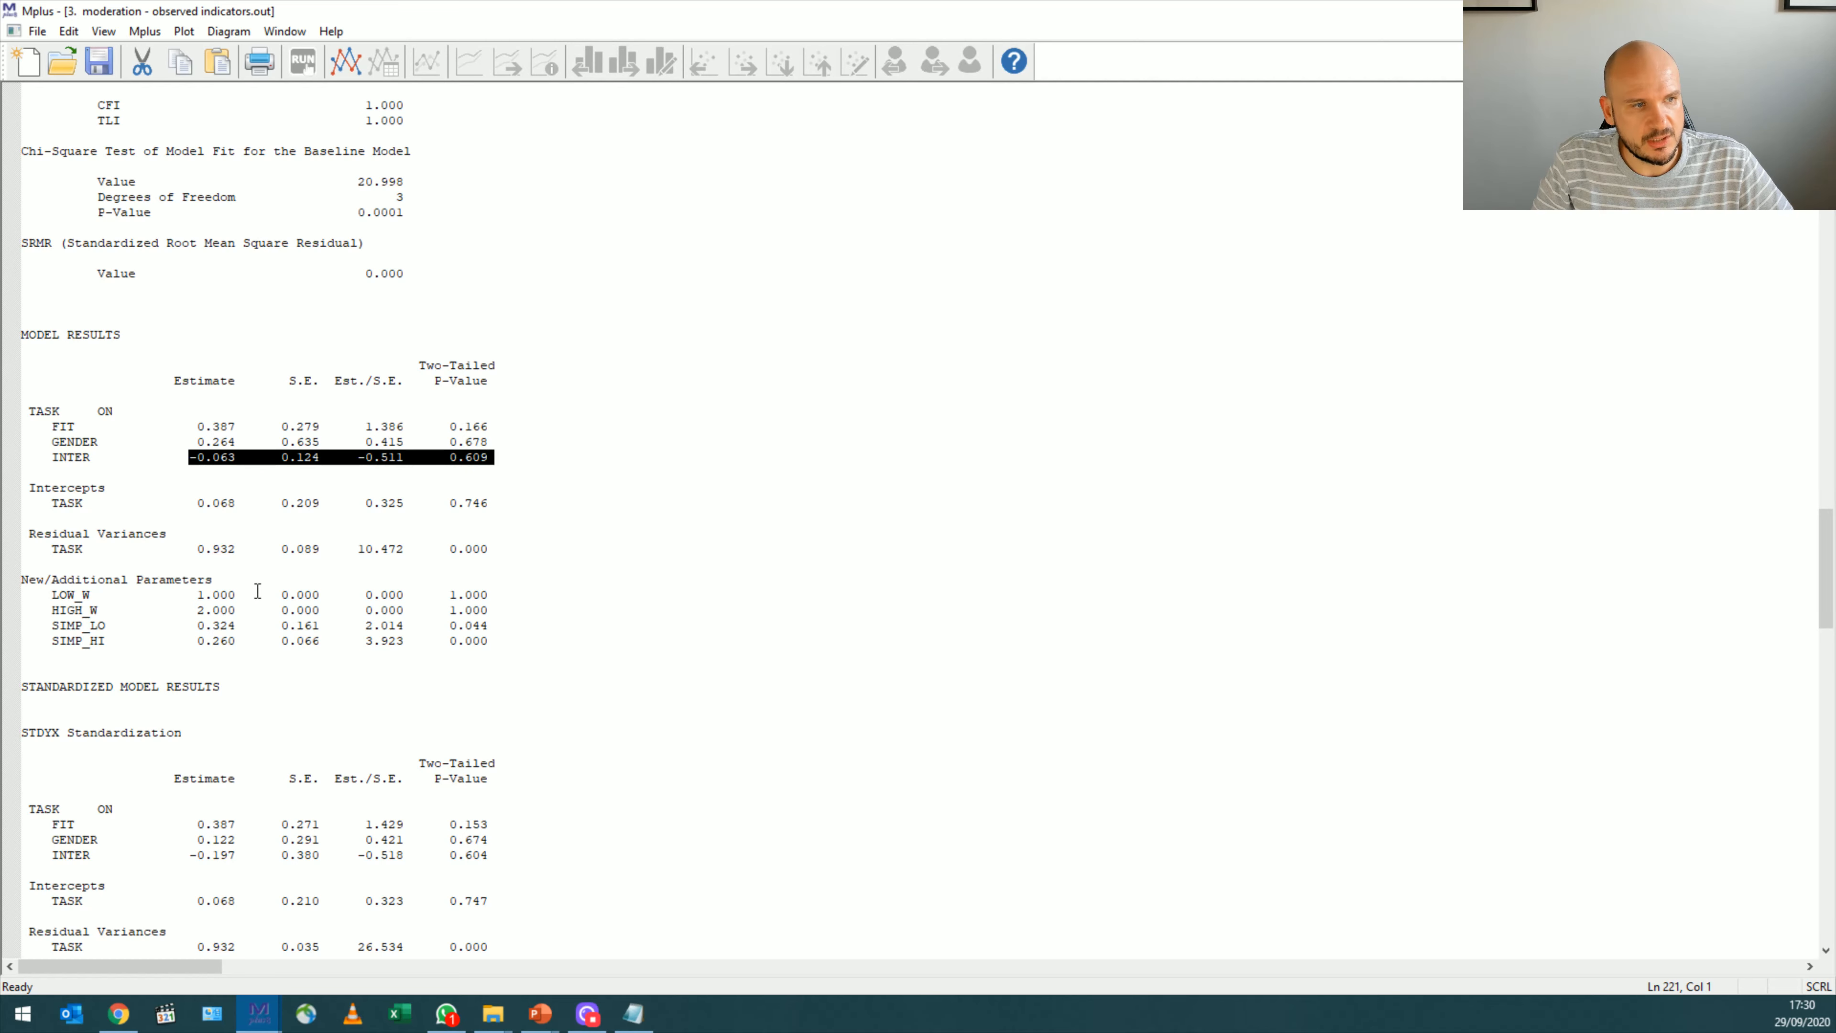
- Examine the INTER estimate with its lower and upper 2.5% bounds in the confidence intervals of the model results
scroll(640, 617, down, 20)
scroll(640, 616, down, 5)
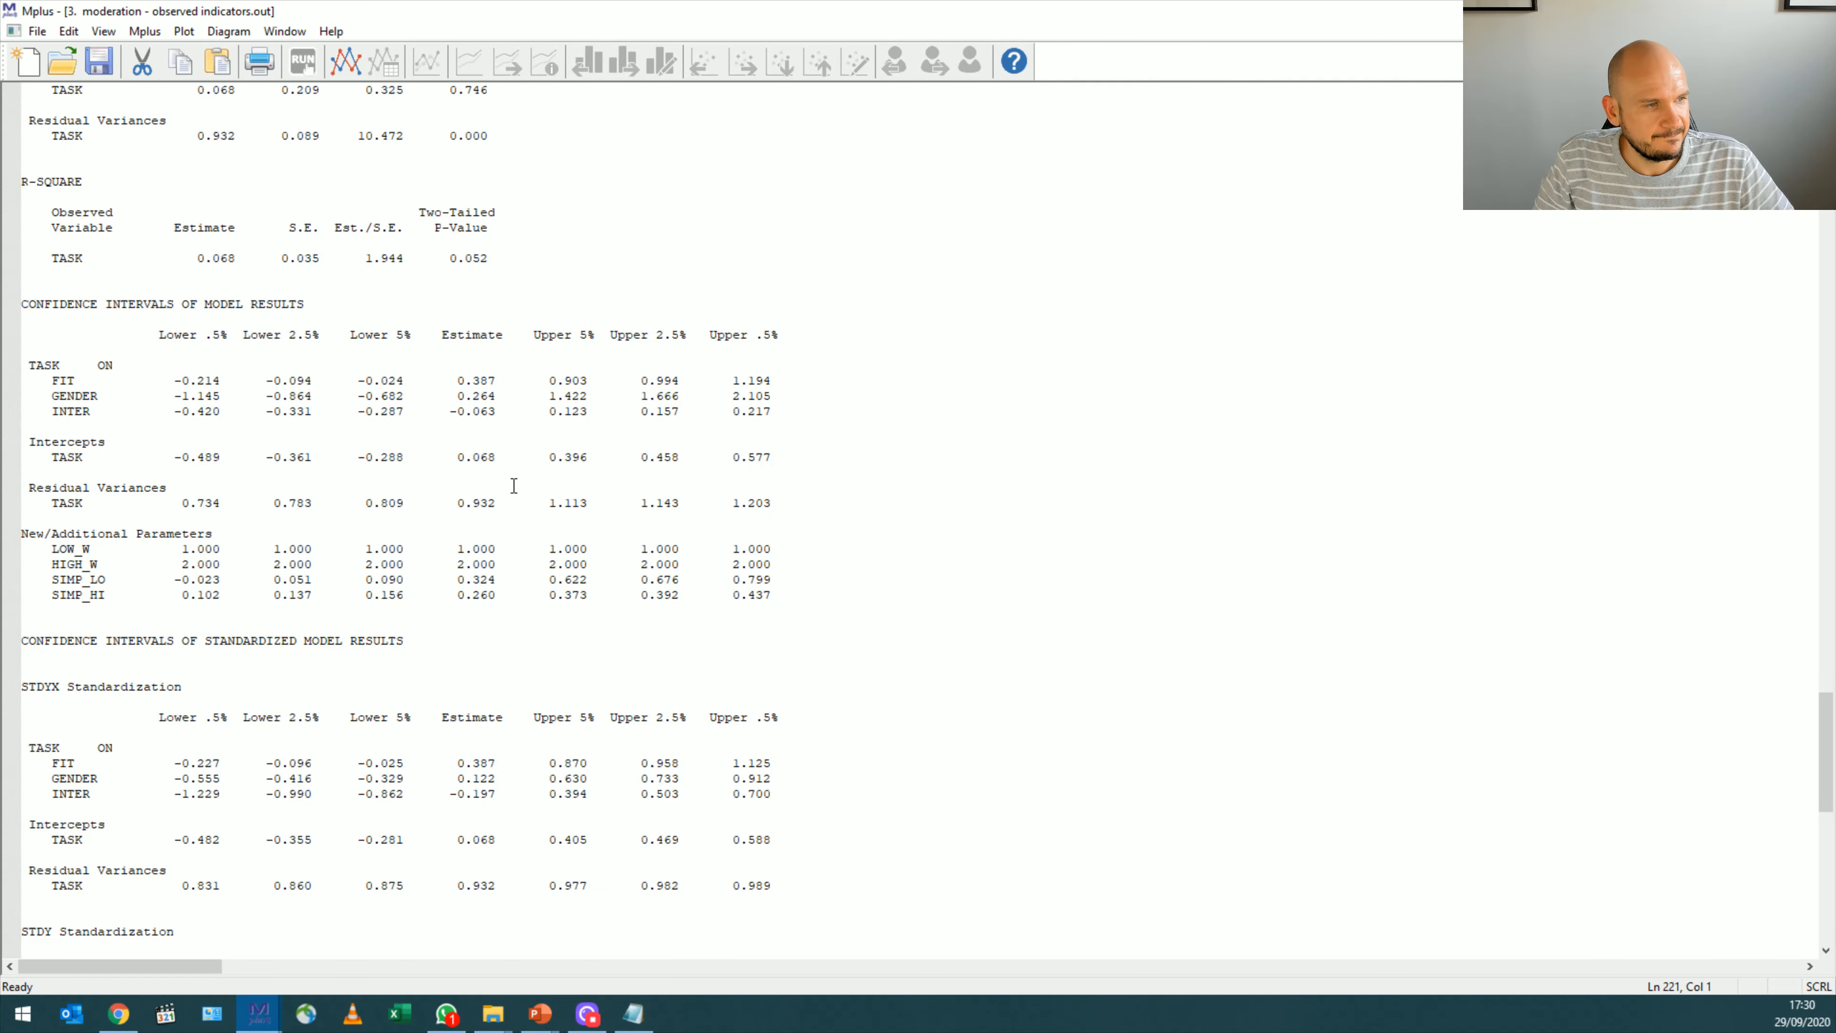
drag(497, 410, 448, 412)
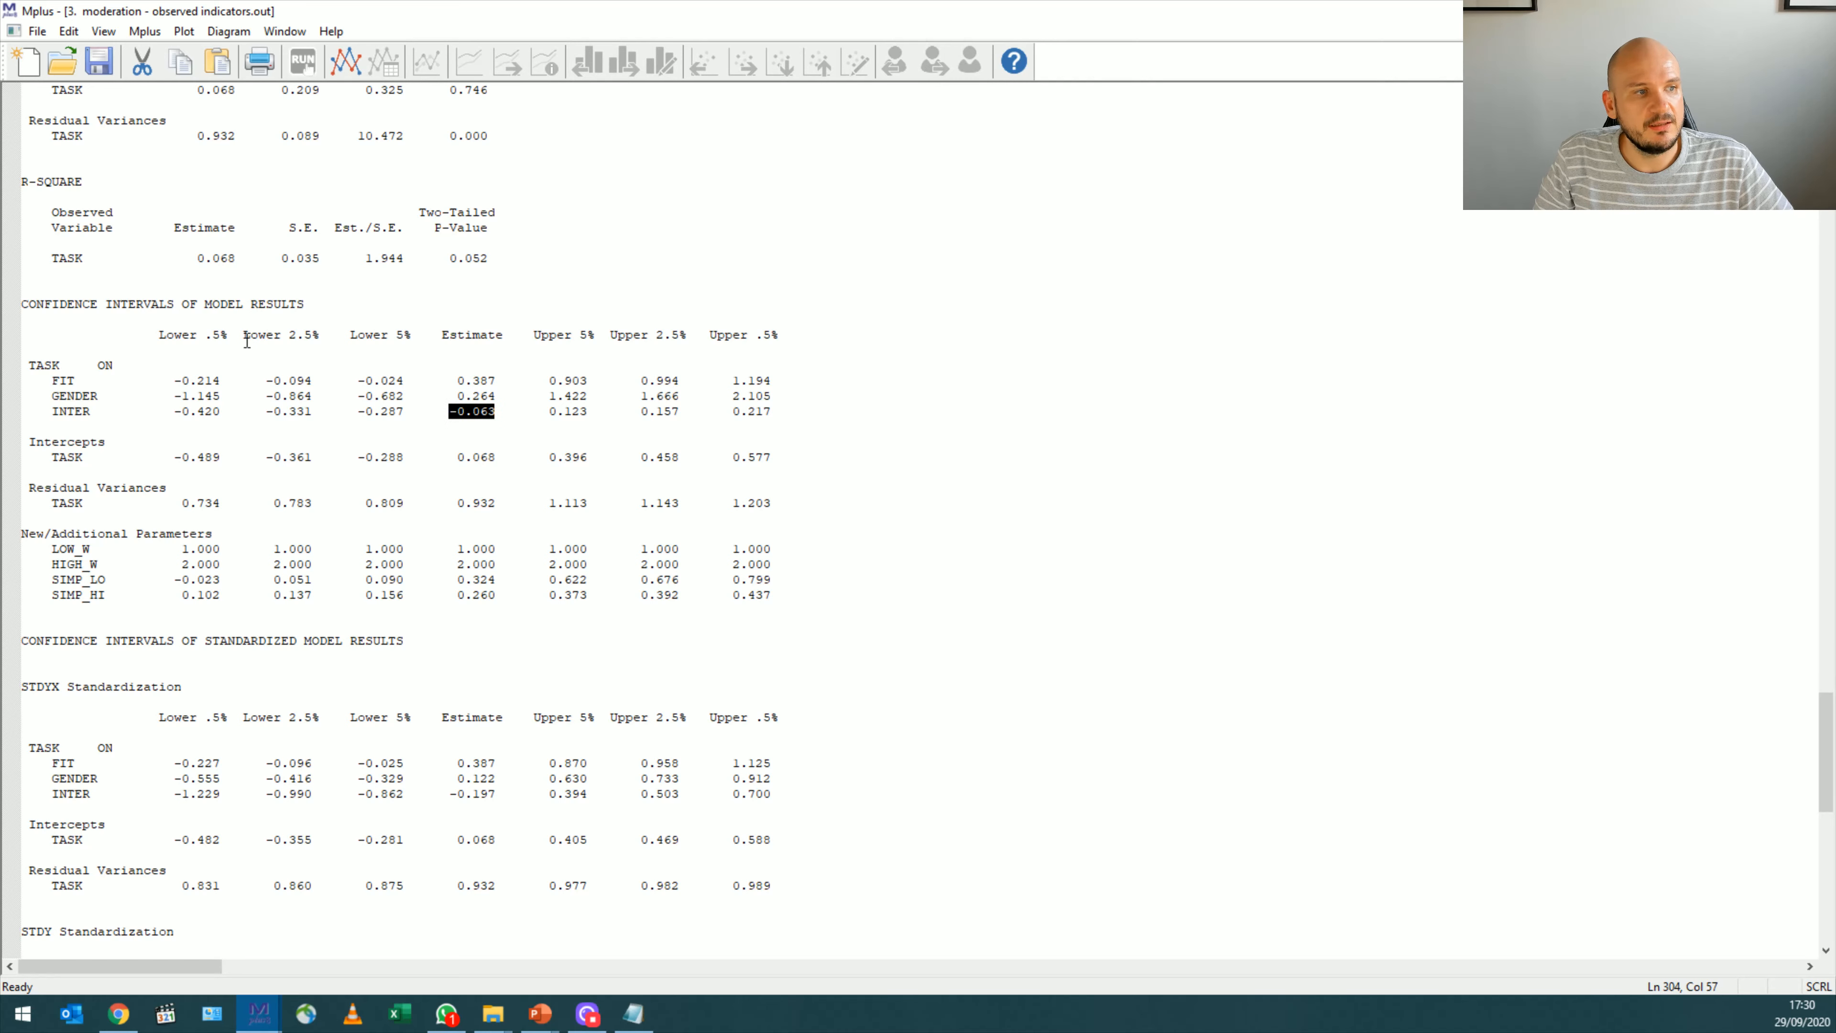
drag(265, 411, 312, 411)
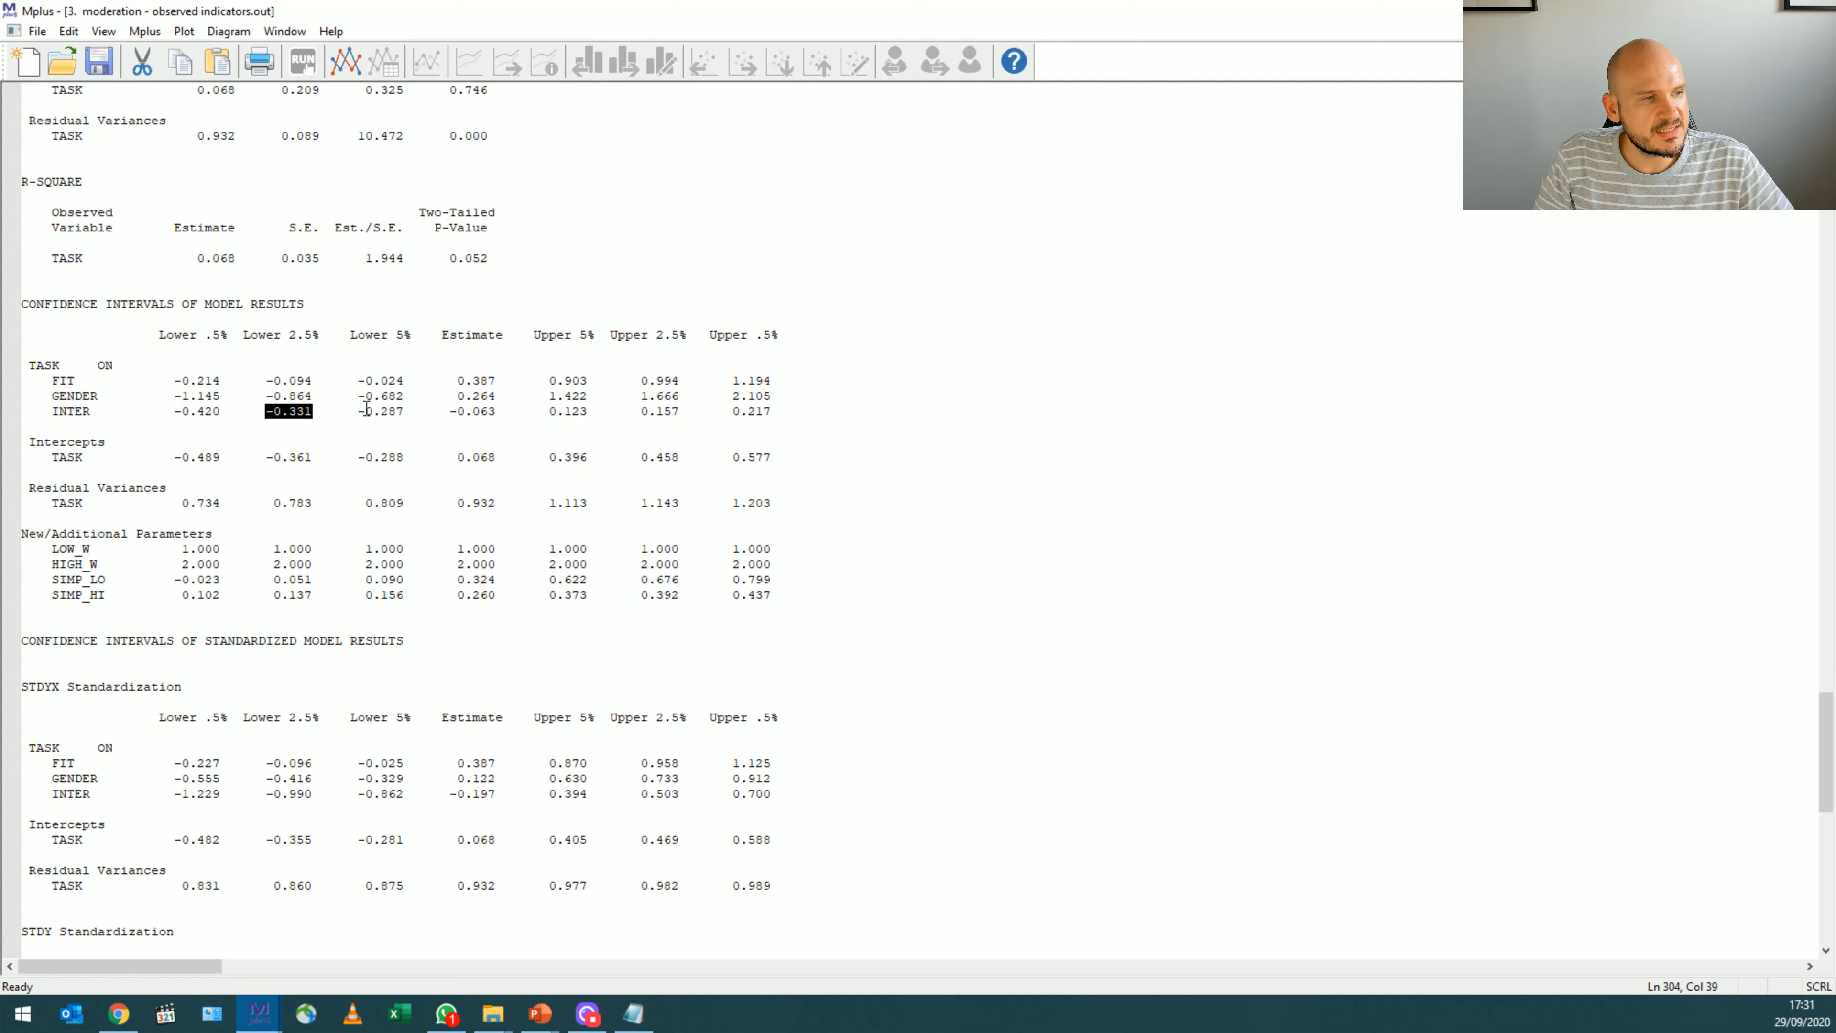
drag(365, 411, 633, 411)
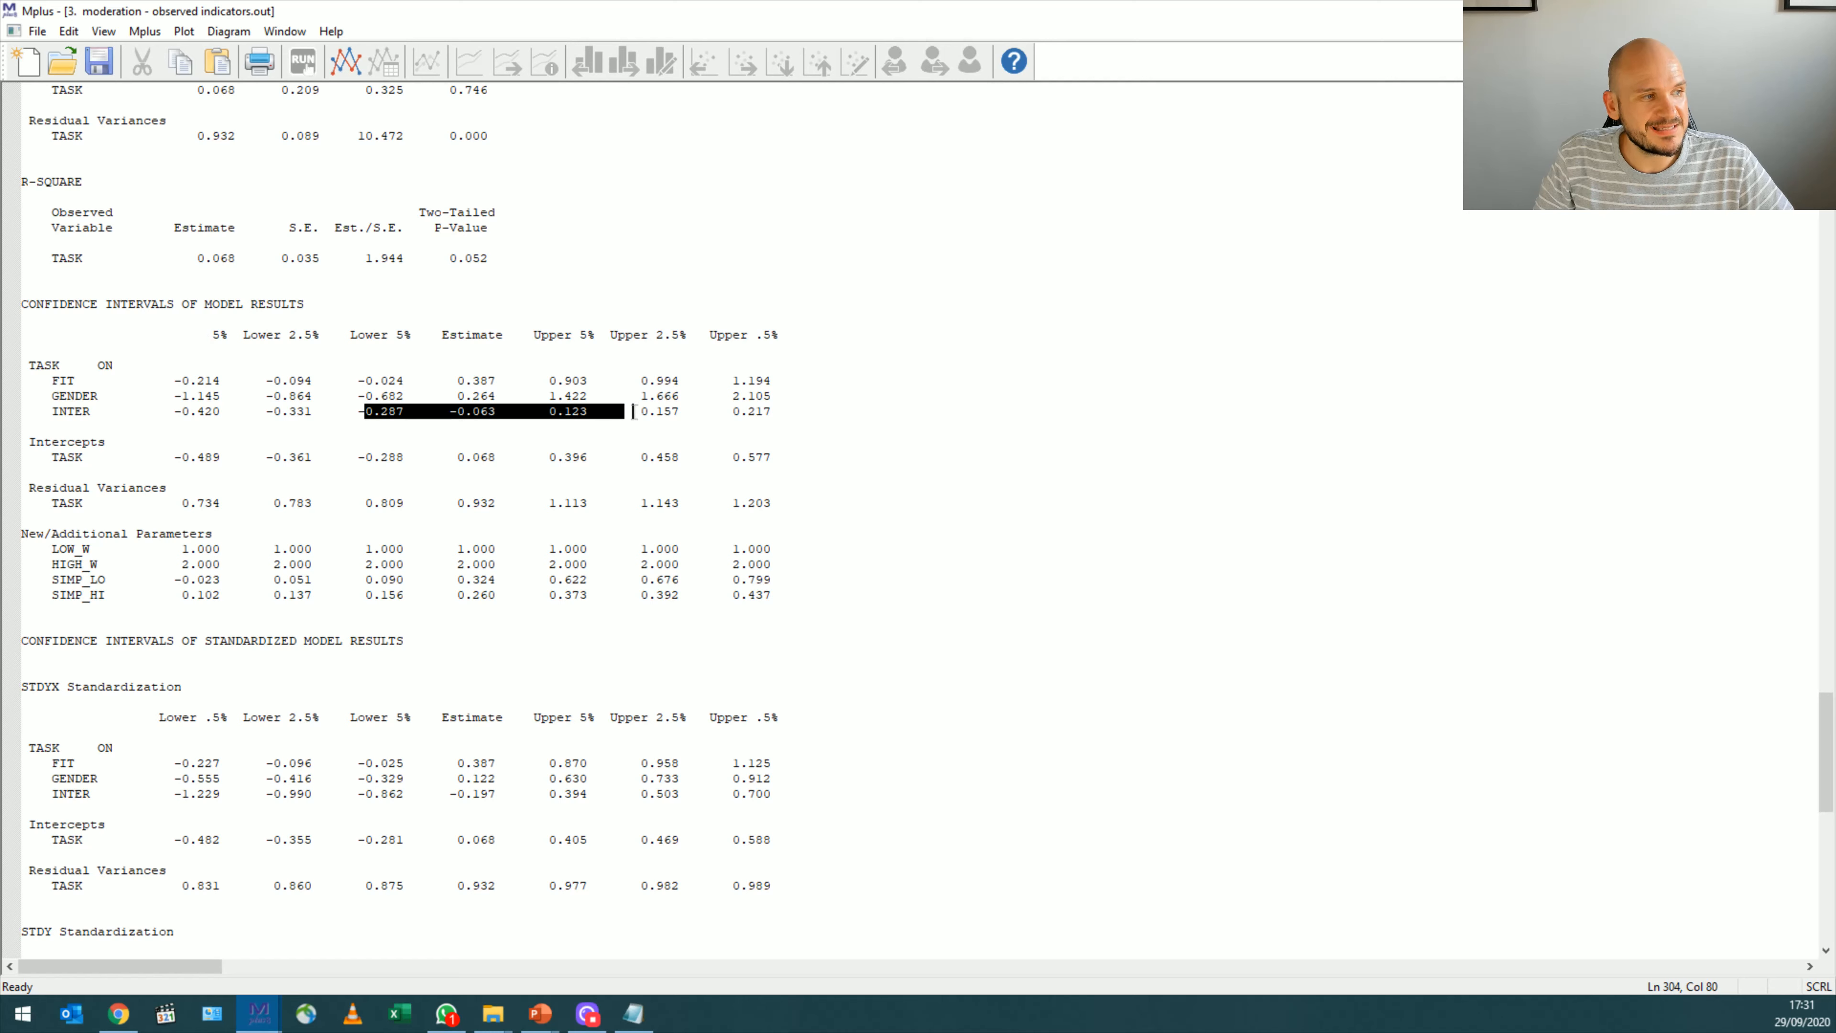
click(673, 412)
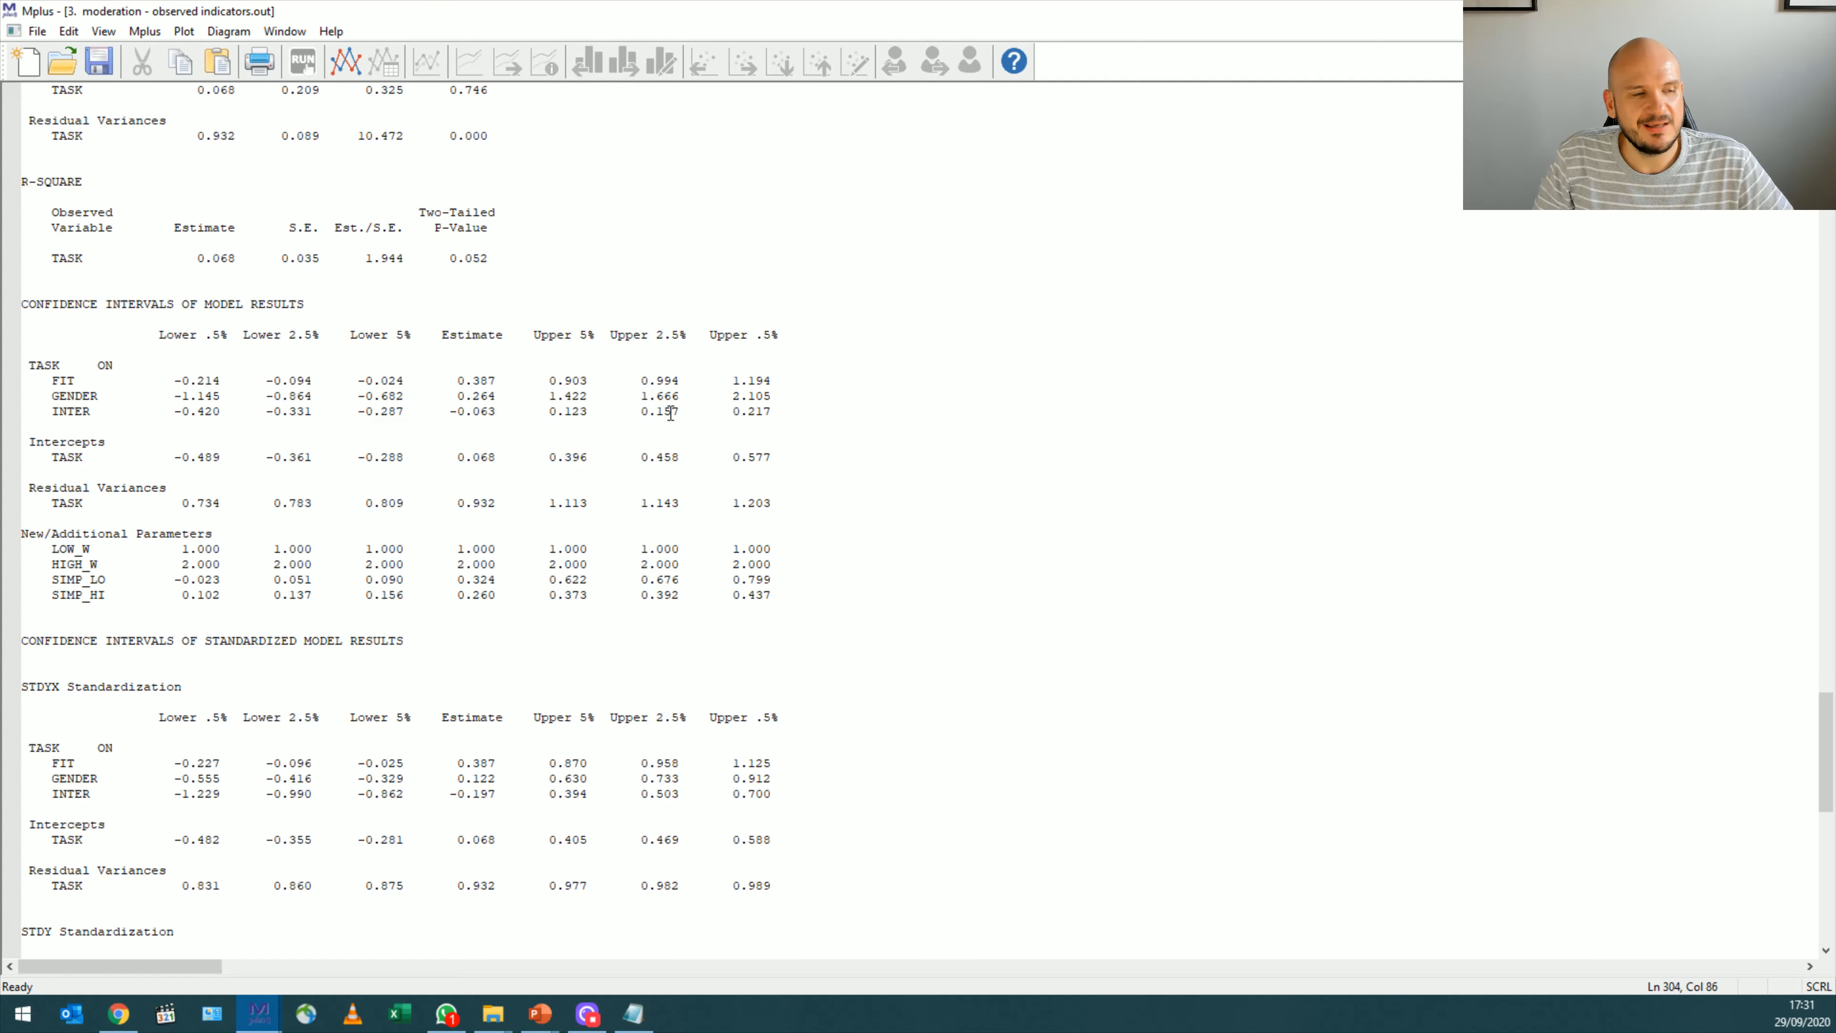
drag(676, 412, 291, 423)
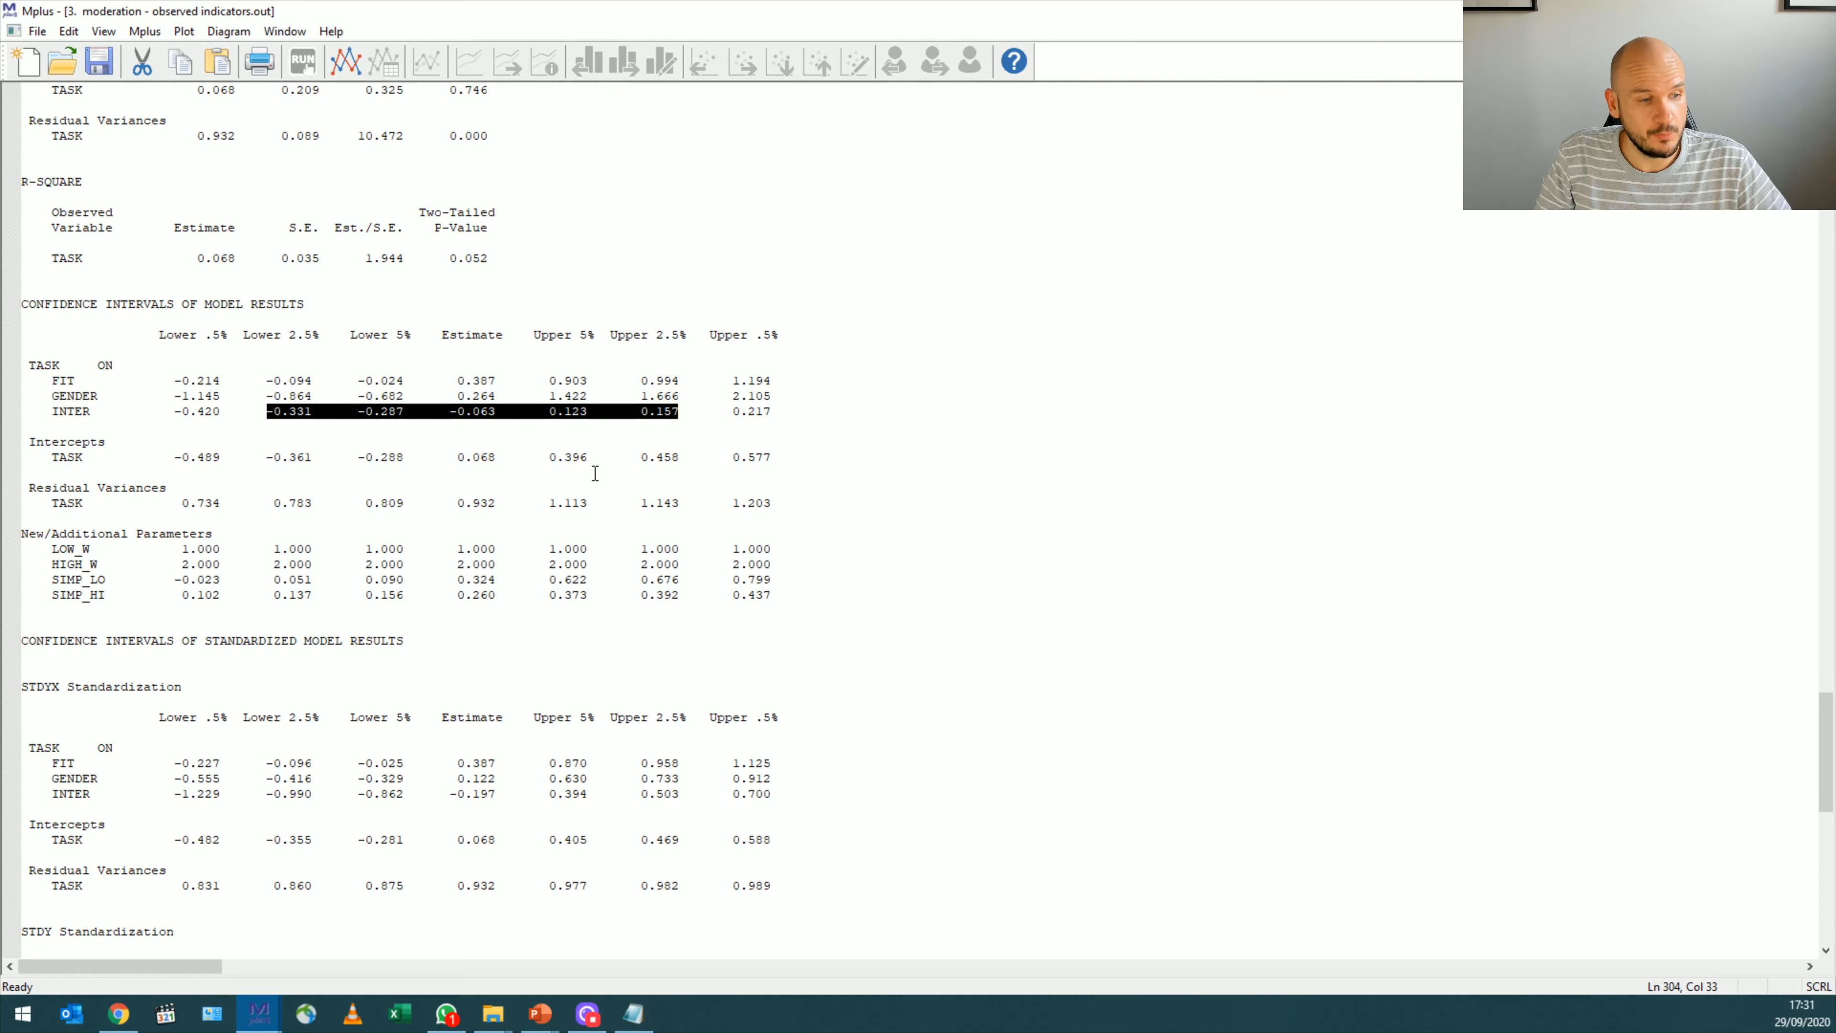
- Locate the available plots at the end of the output and view the loop plots for LOMOD and HIMOD one parameter at a time
scroll(594, 473, down, 20)
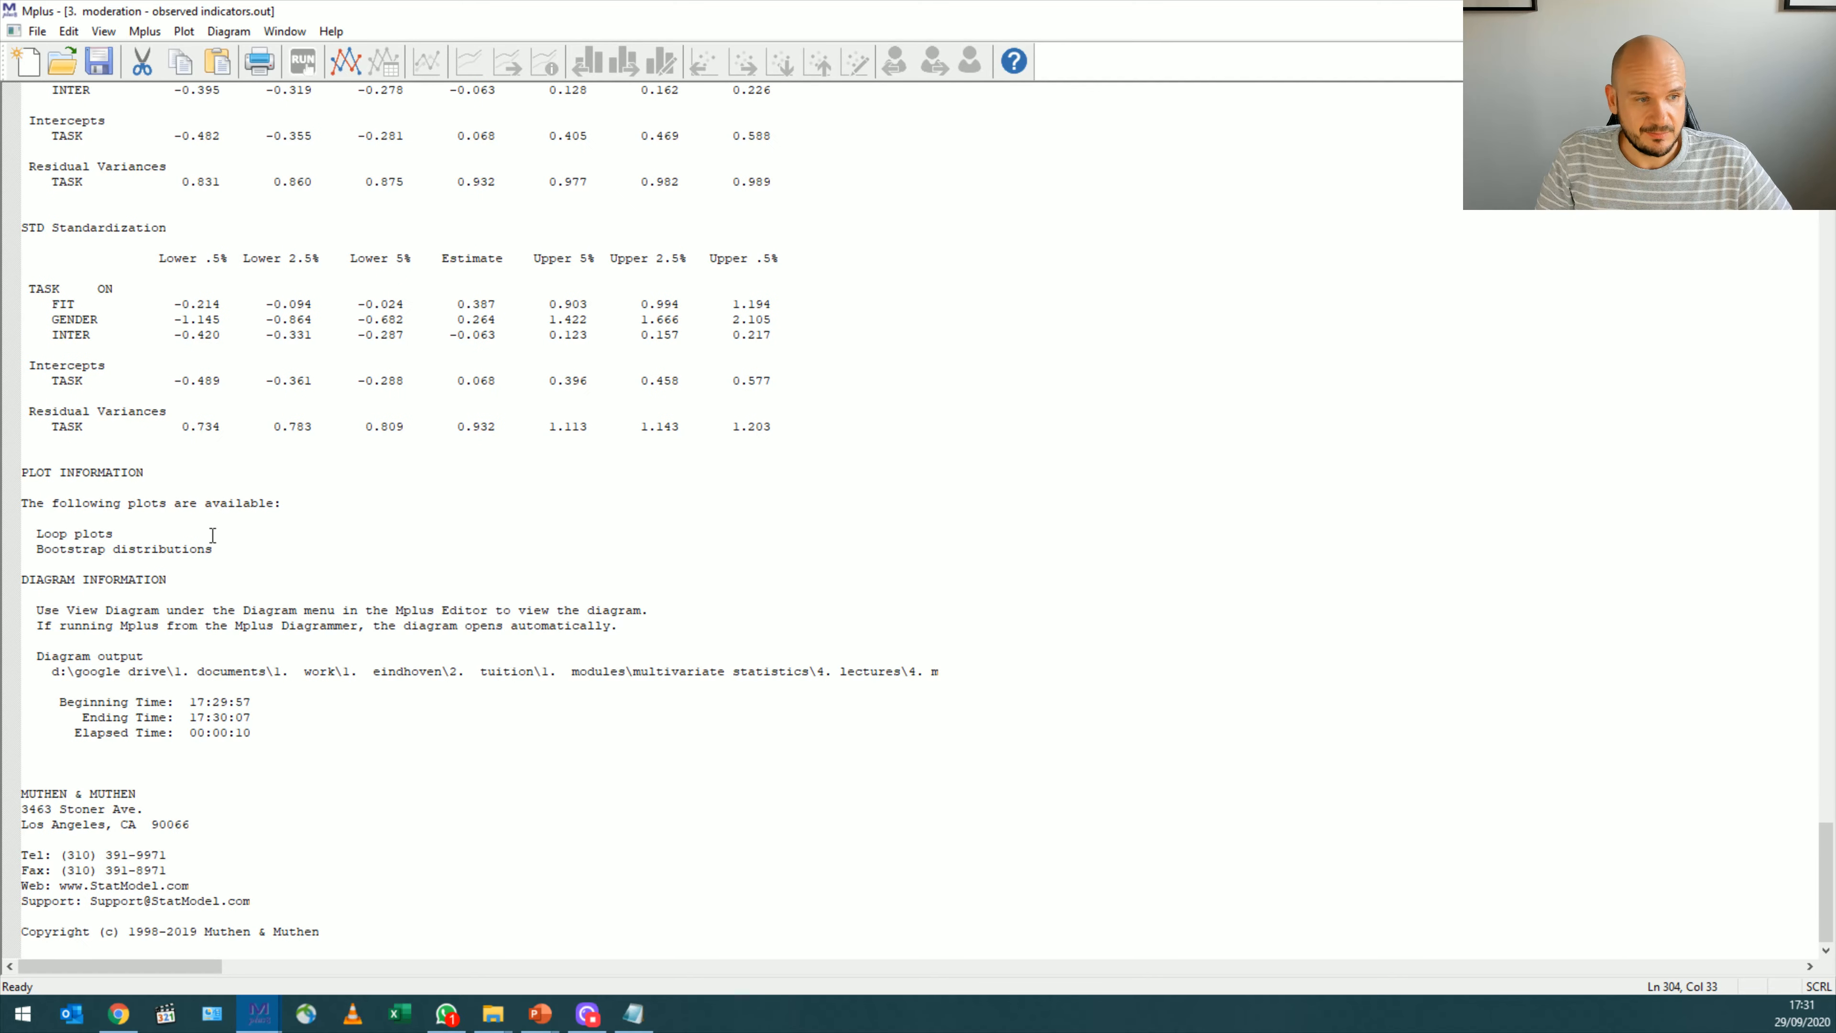
drag(212, 549, 23, 488)
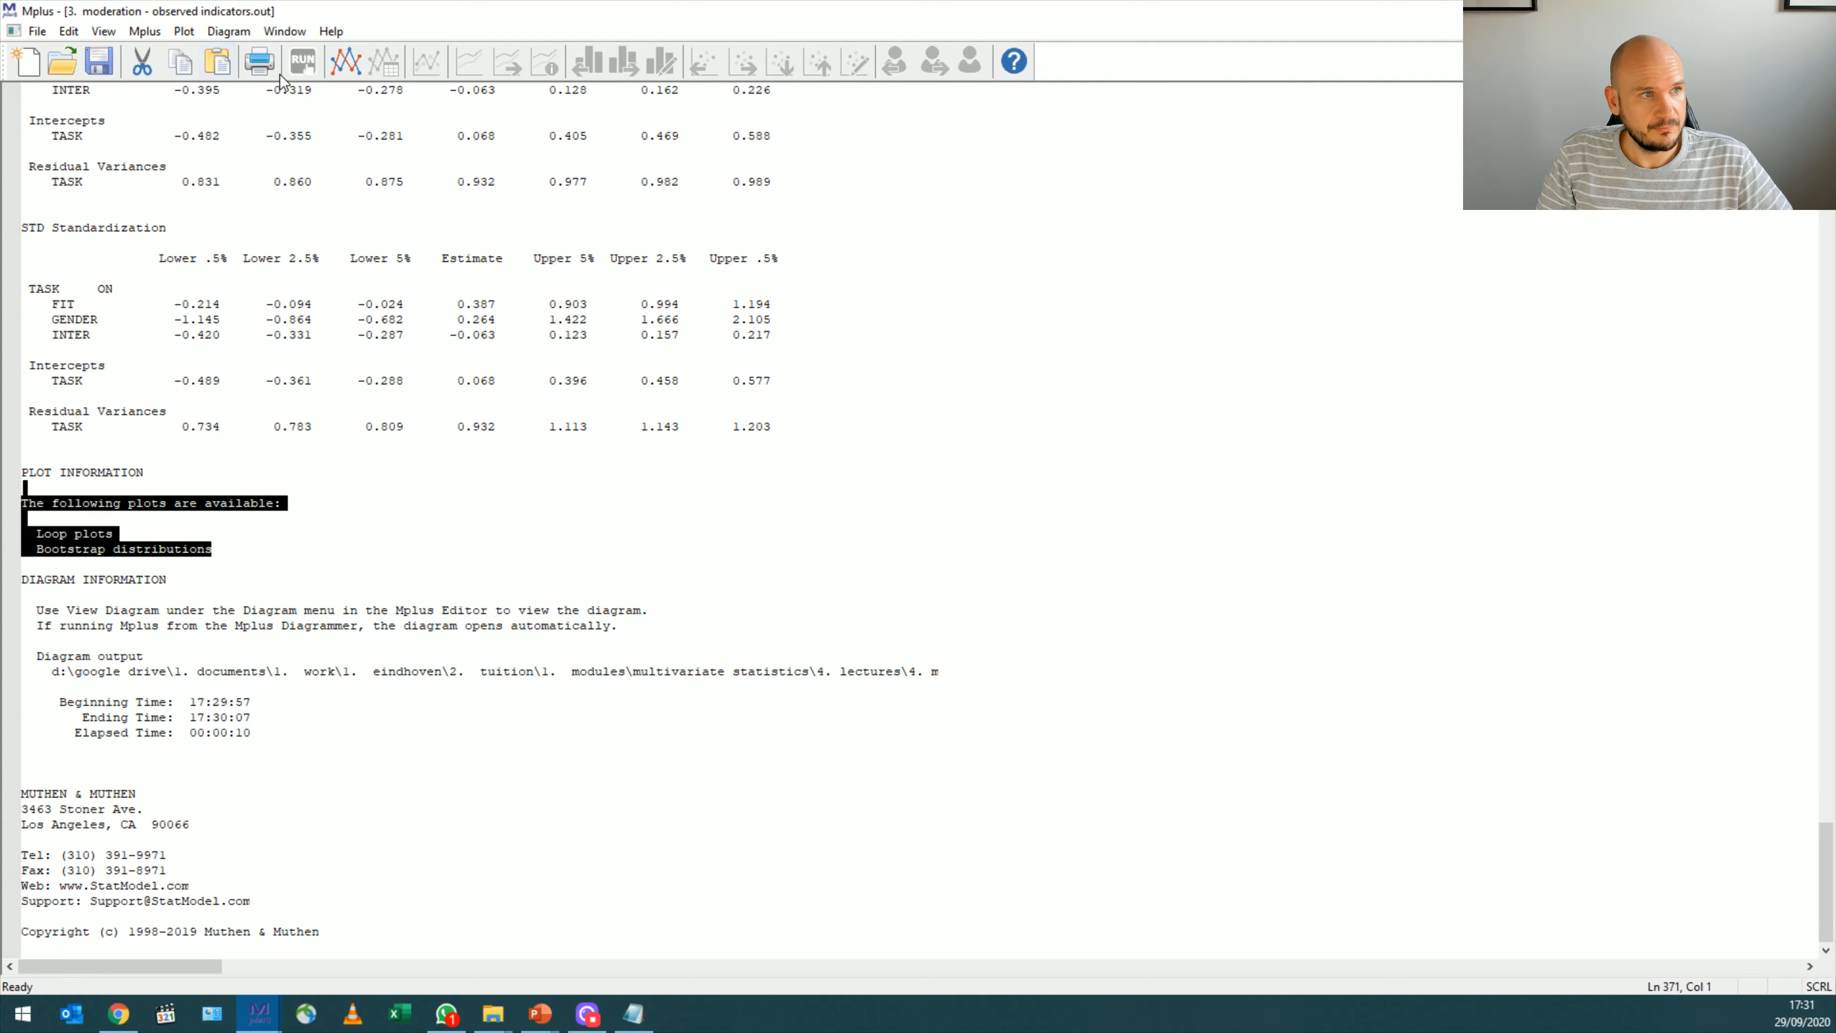
click(346, 61)
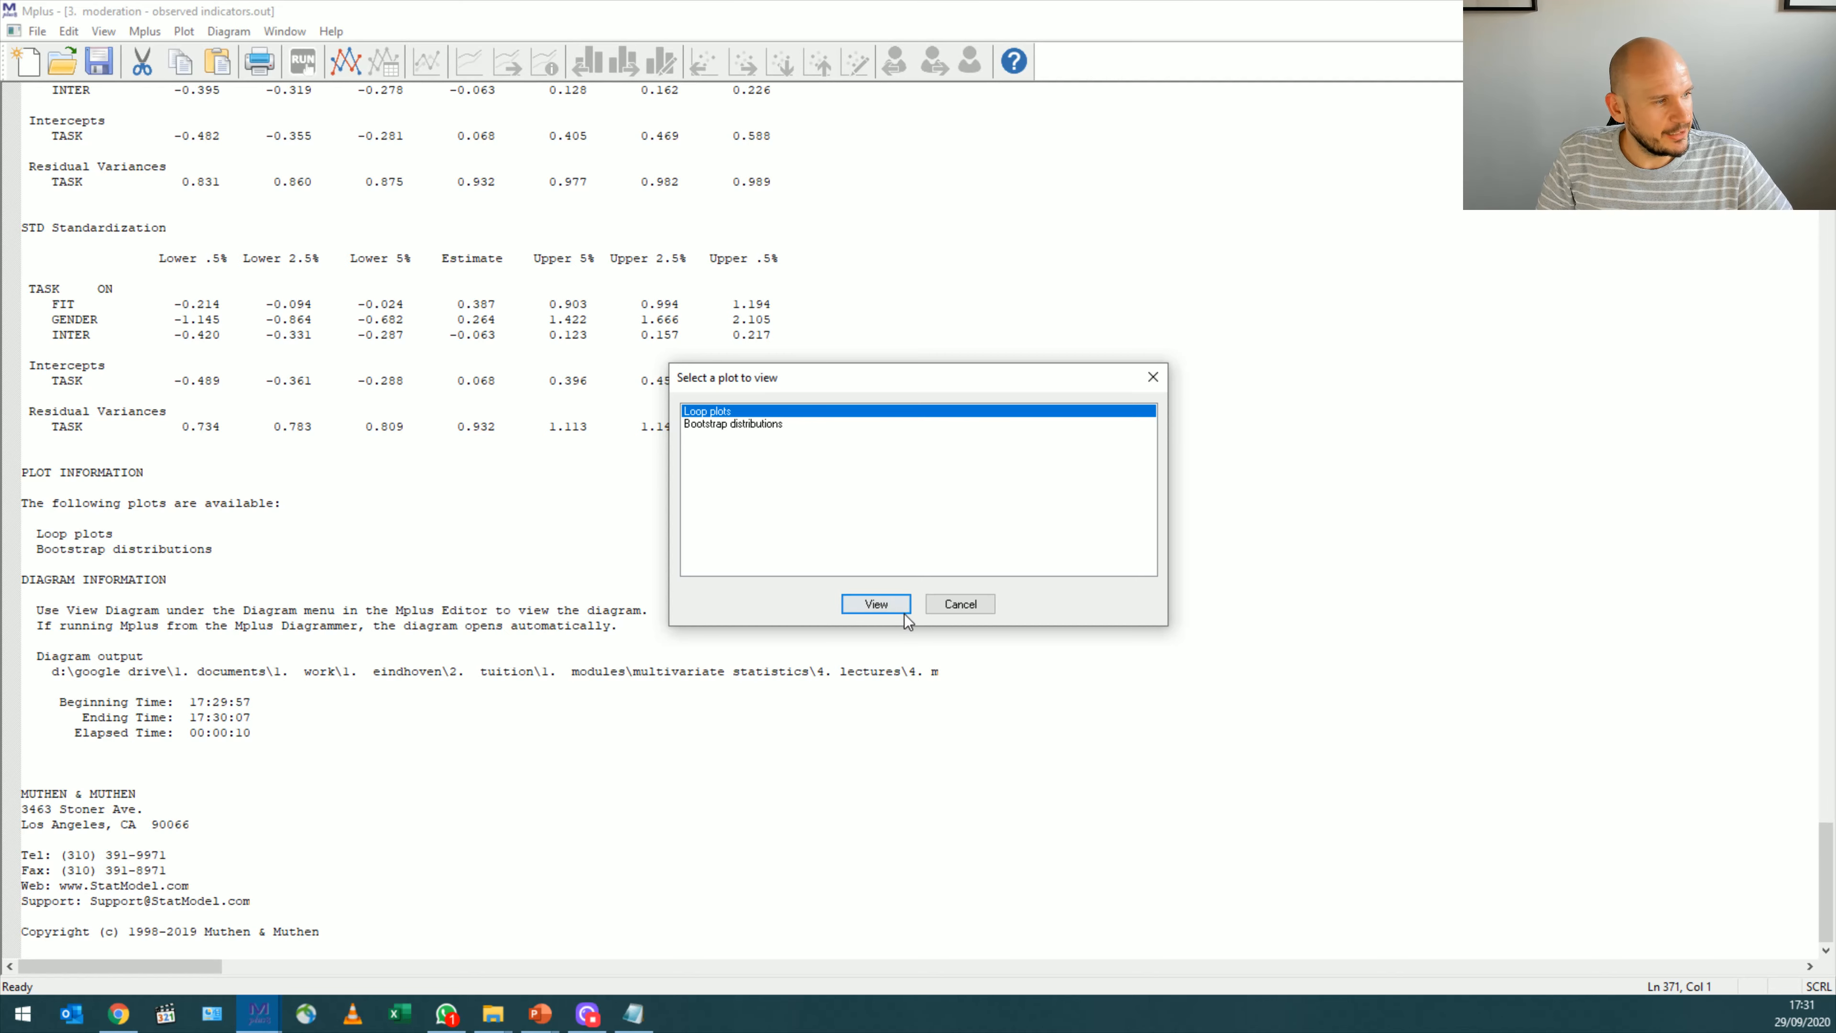
click(876, 604)
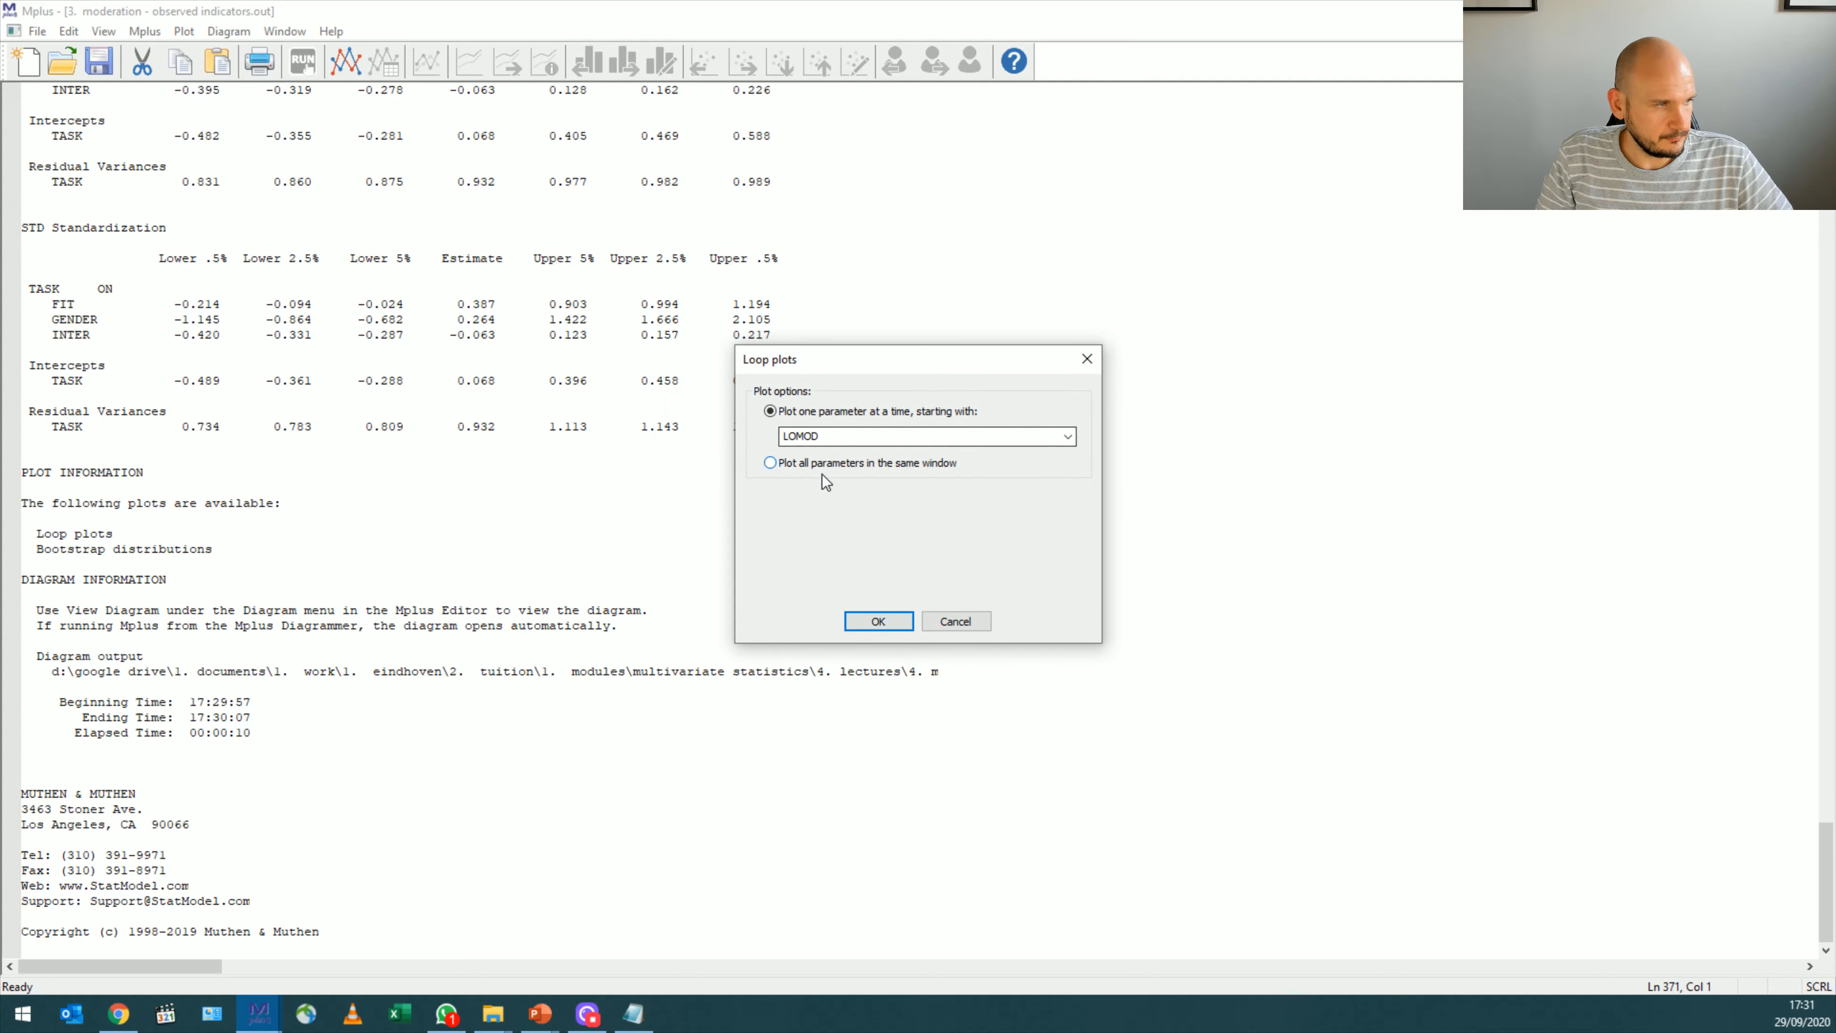
click(877, 621)
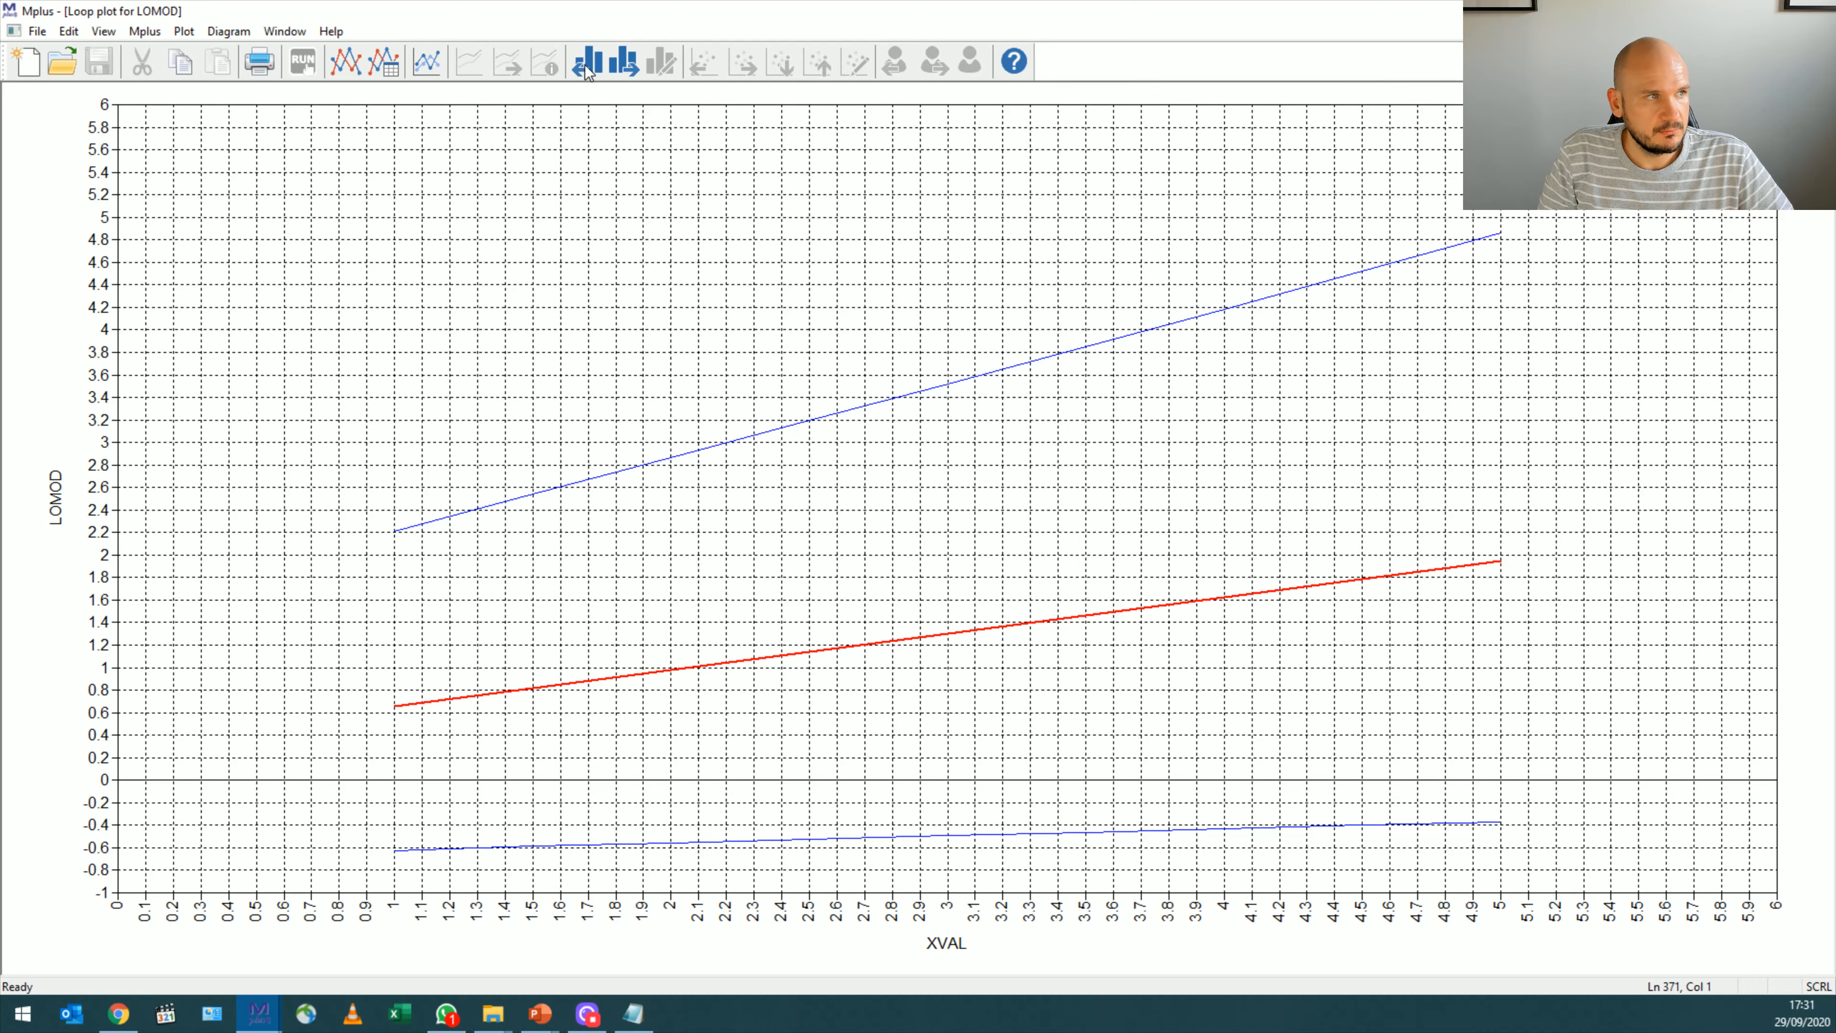
click(632, 65)
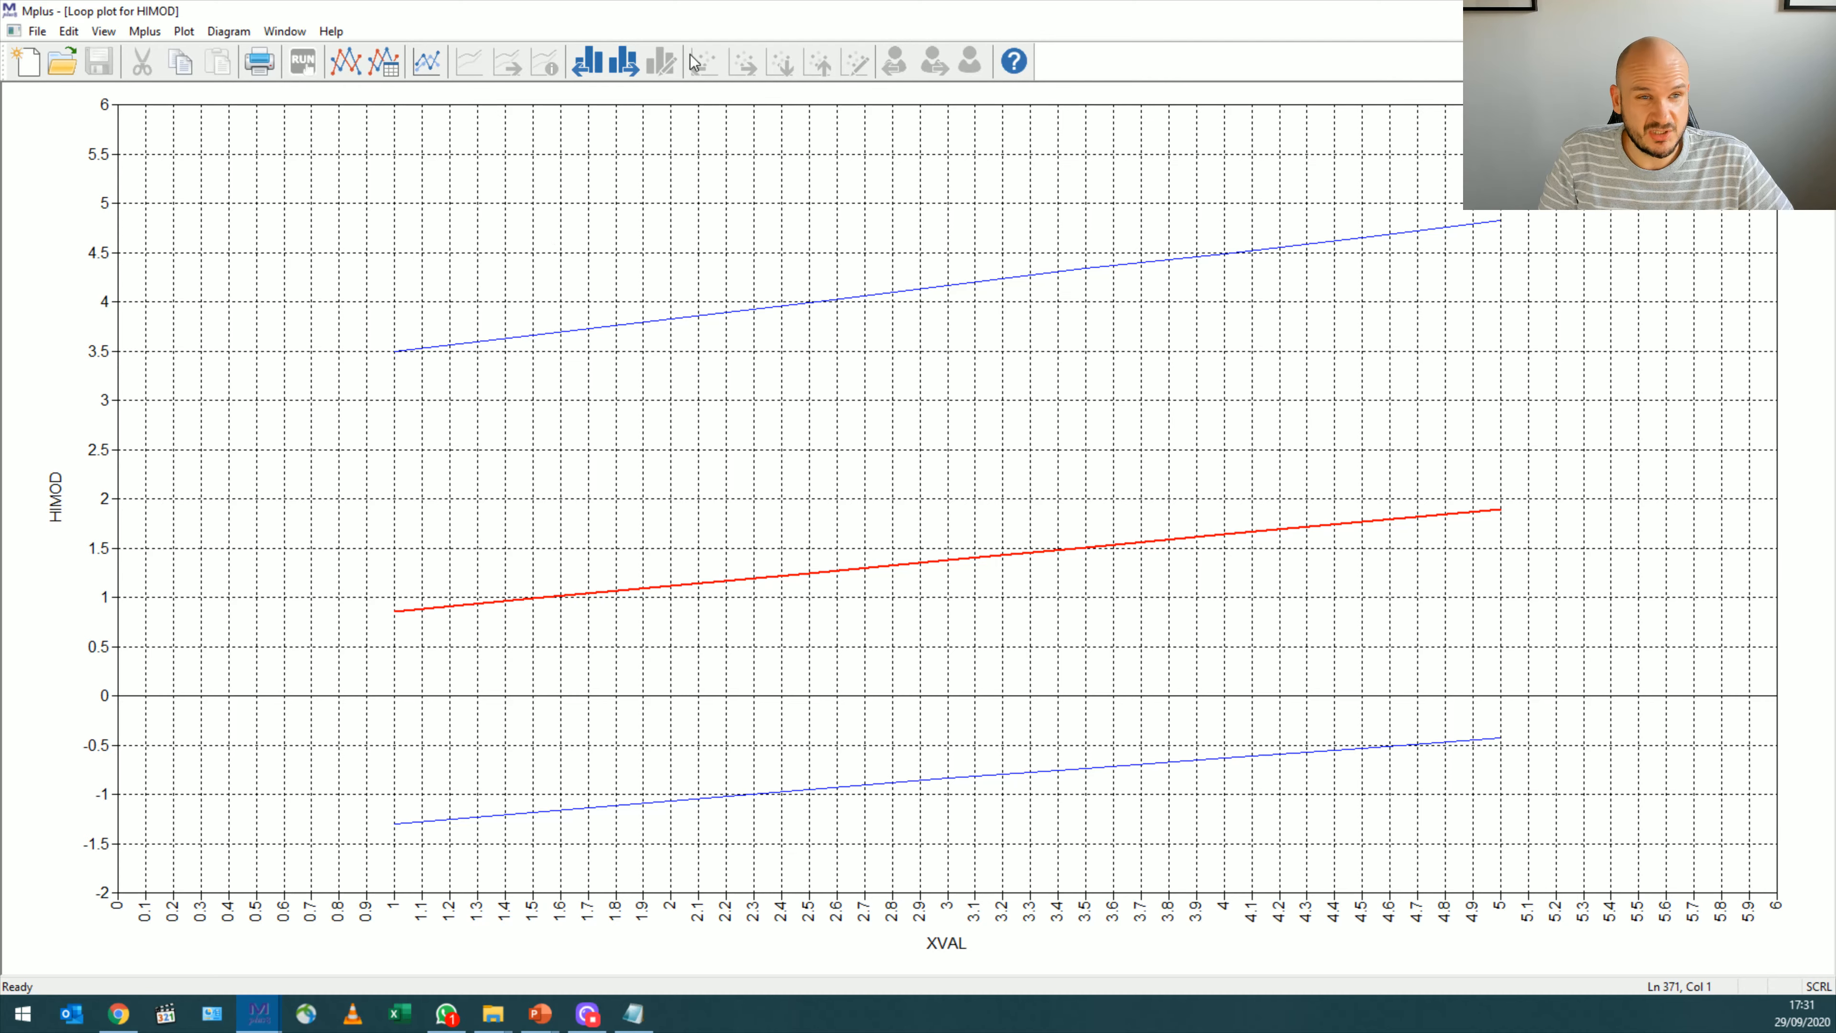
click(1823, 31)
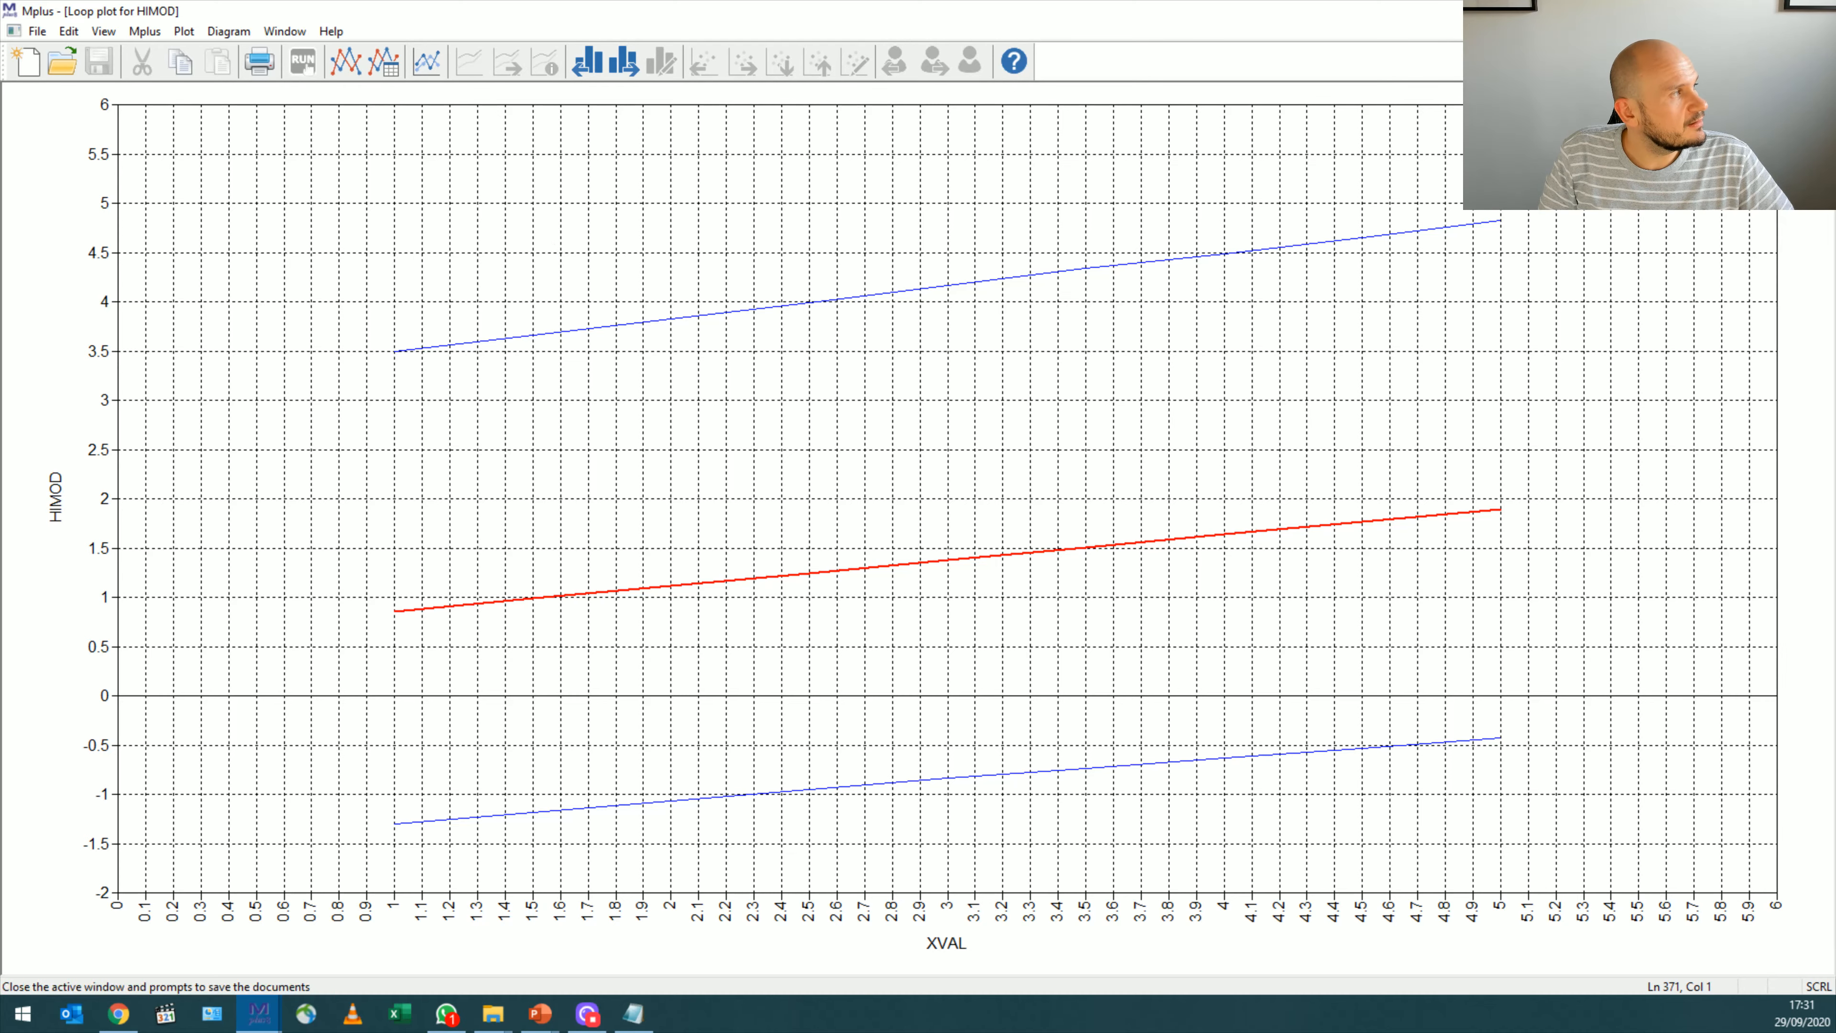
- Reopen the loop plots and plot all parameters in the same window
click(344, 62)
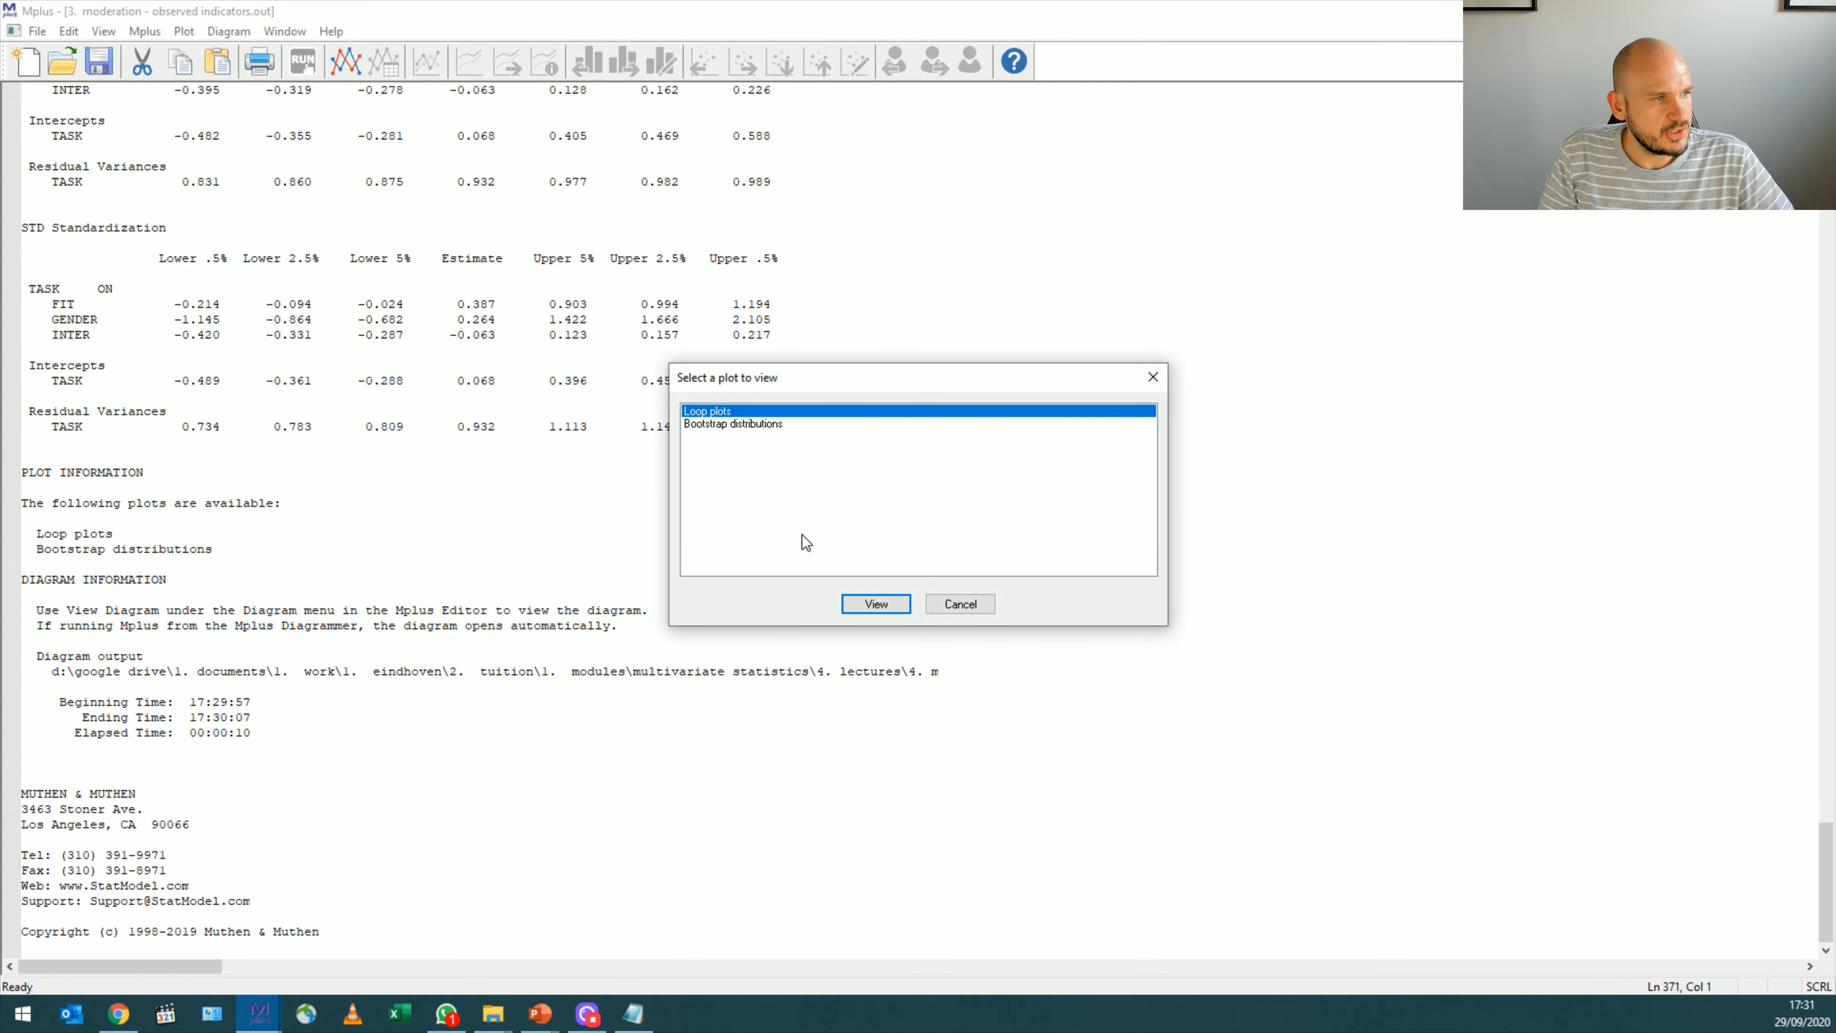
click(874, 603)
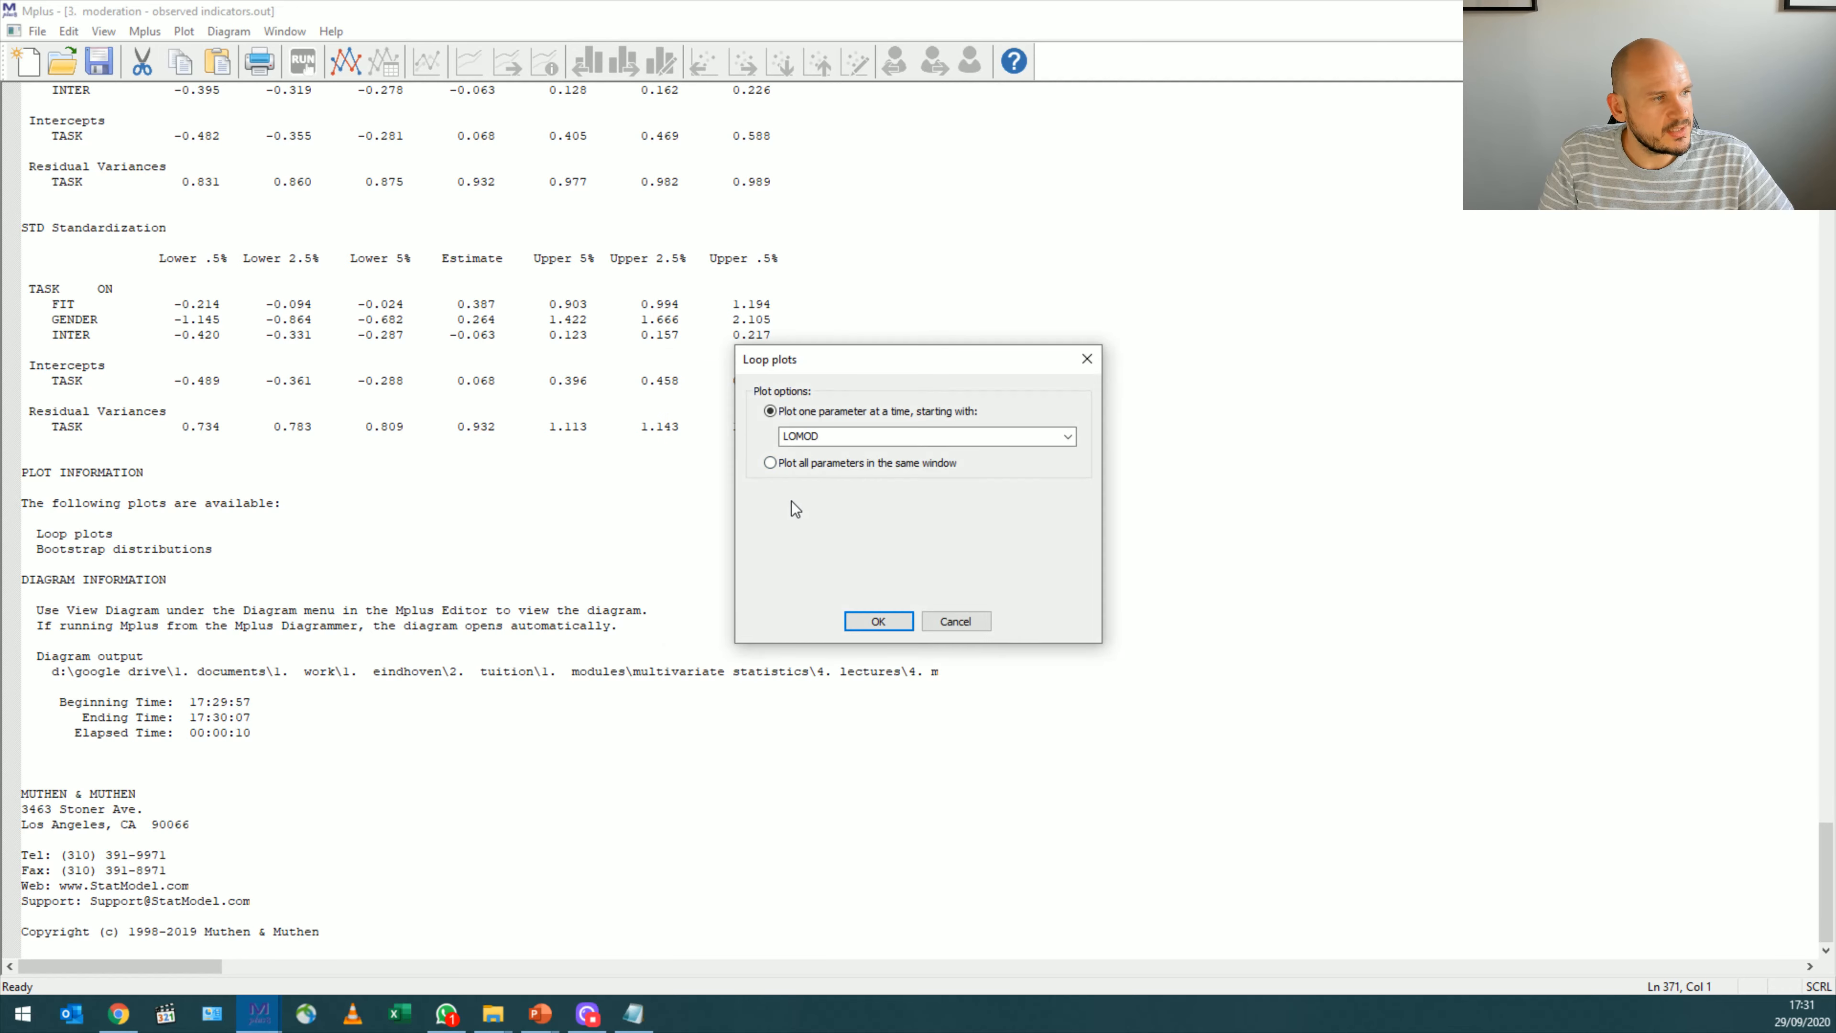
click(793, 469)
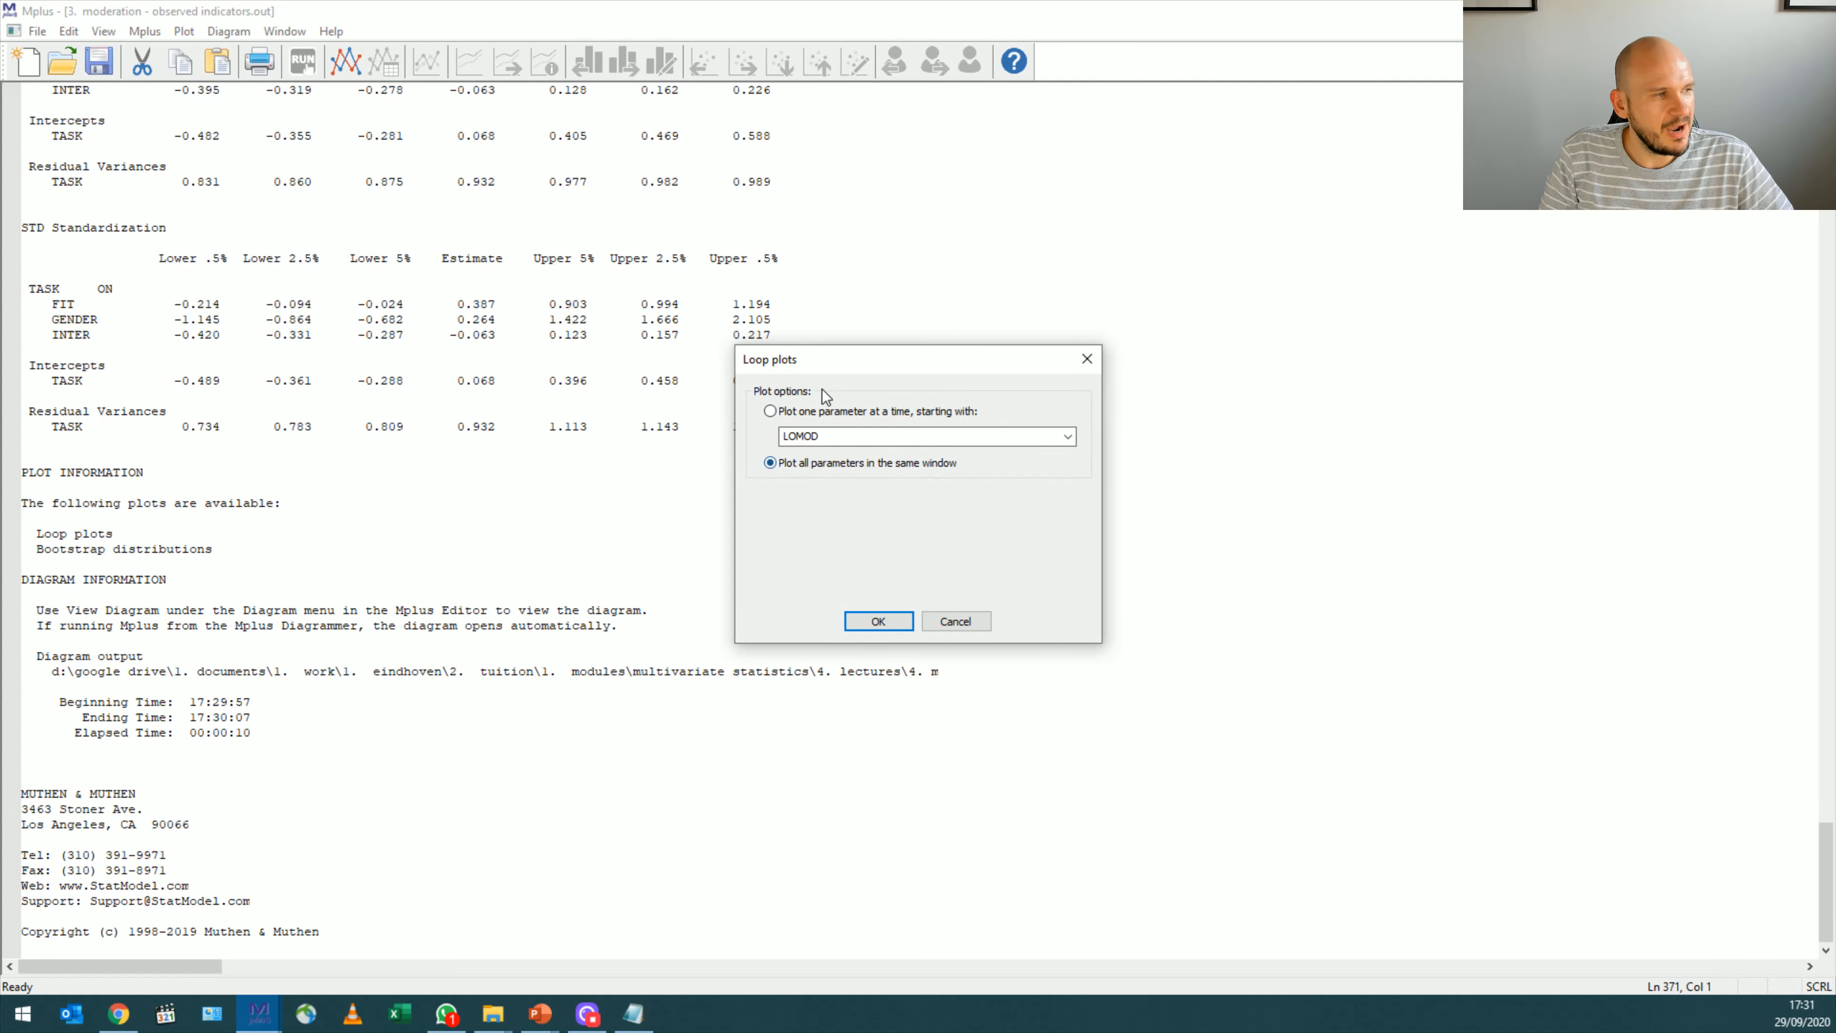
click(878, 621)
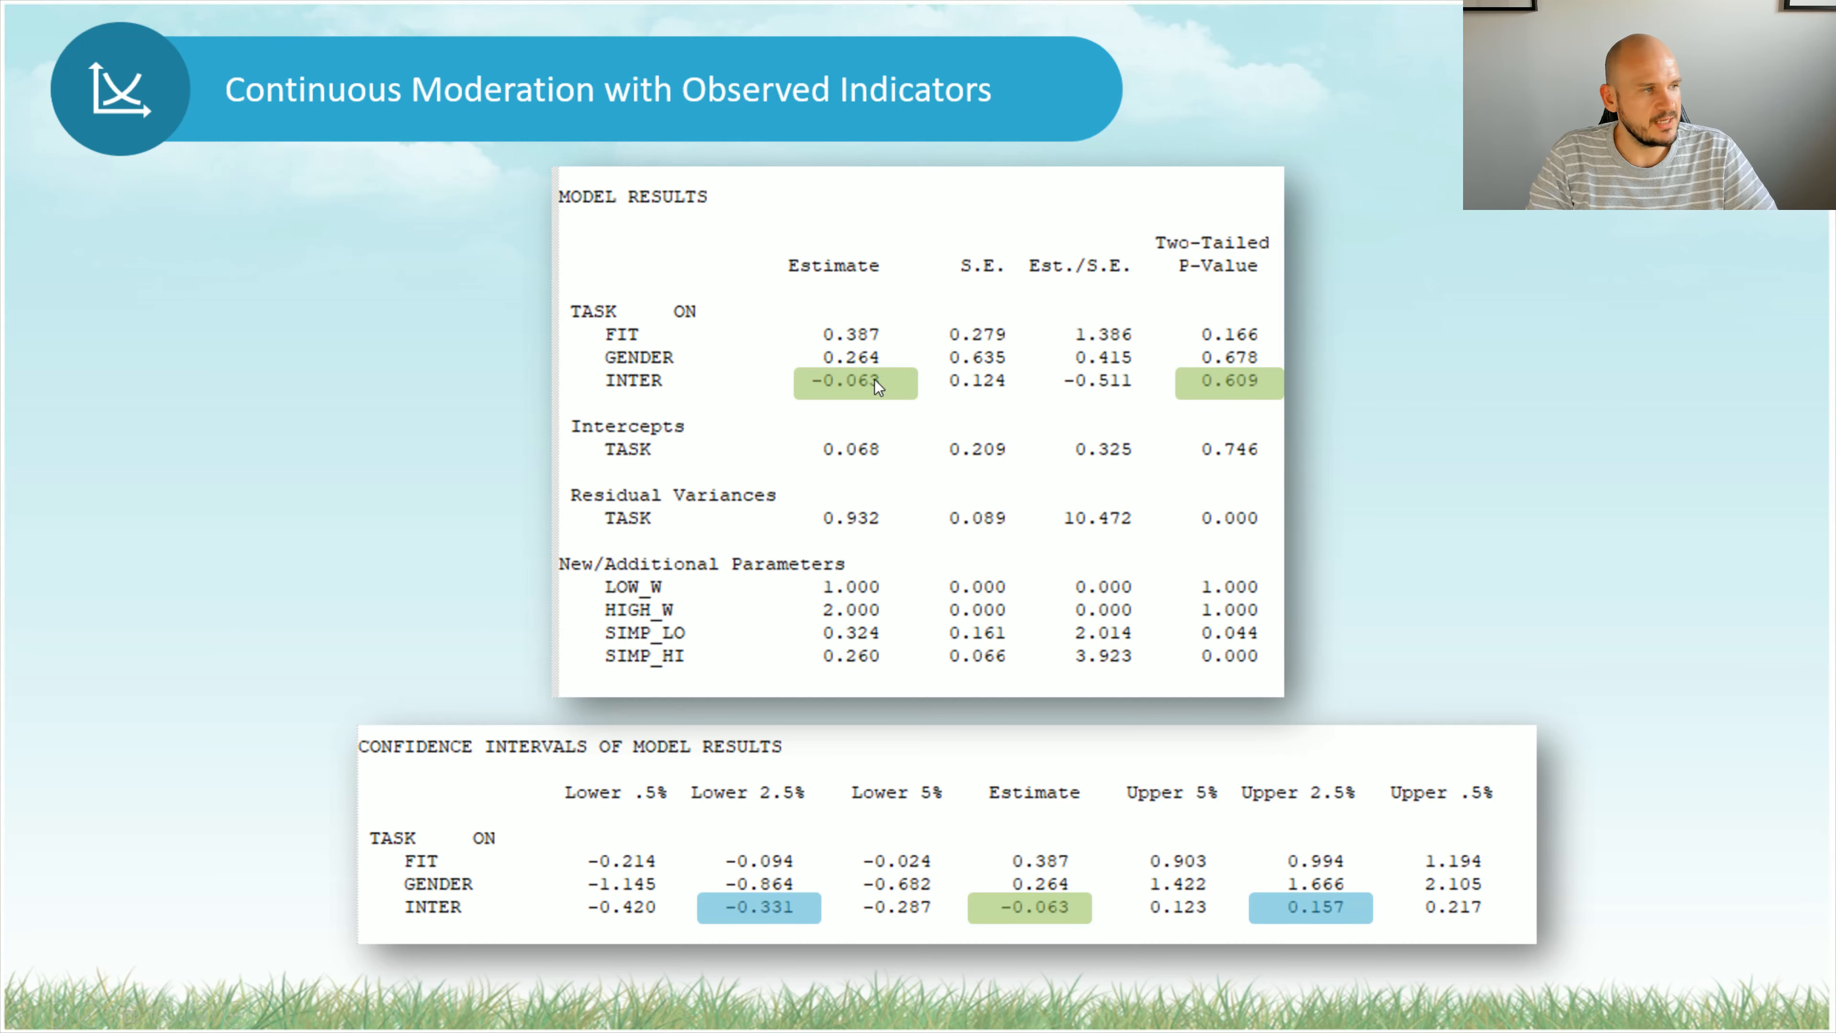
click(1110, 861)
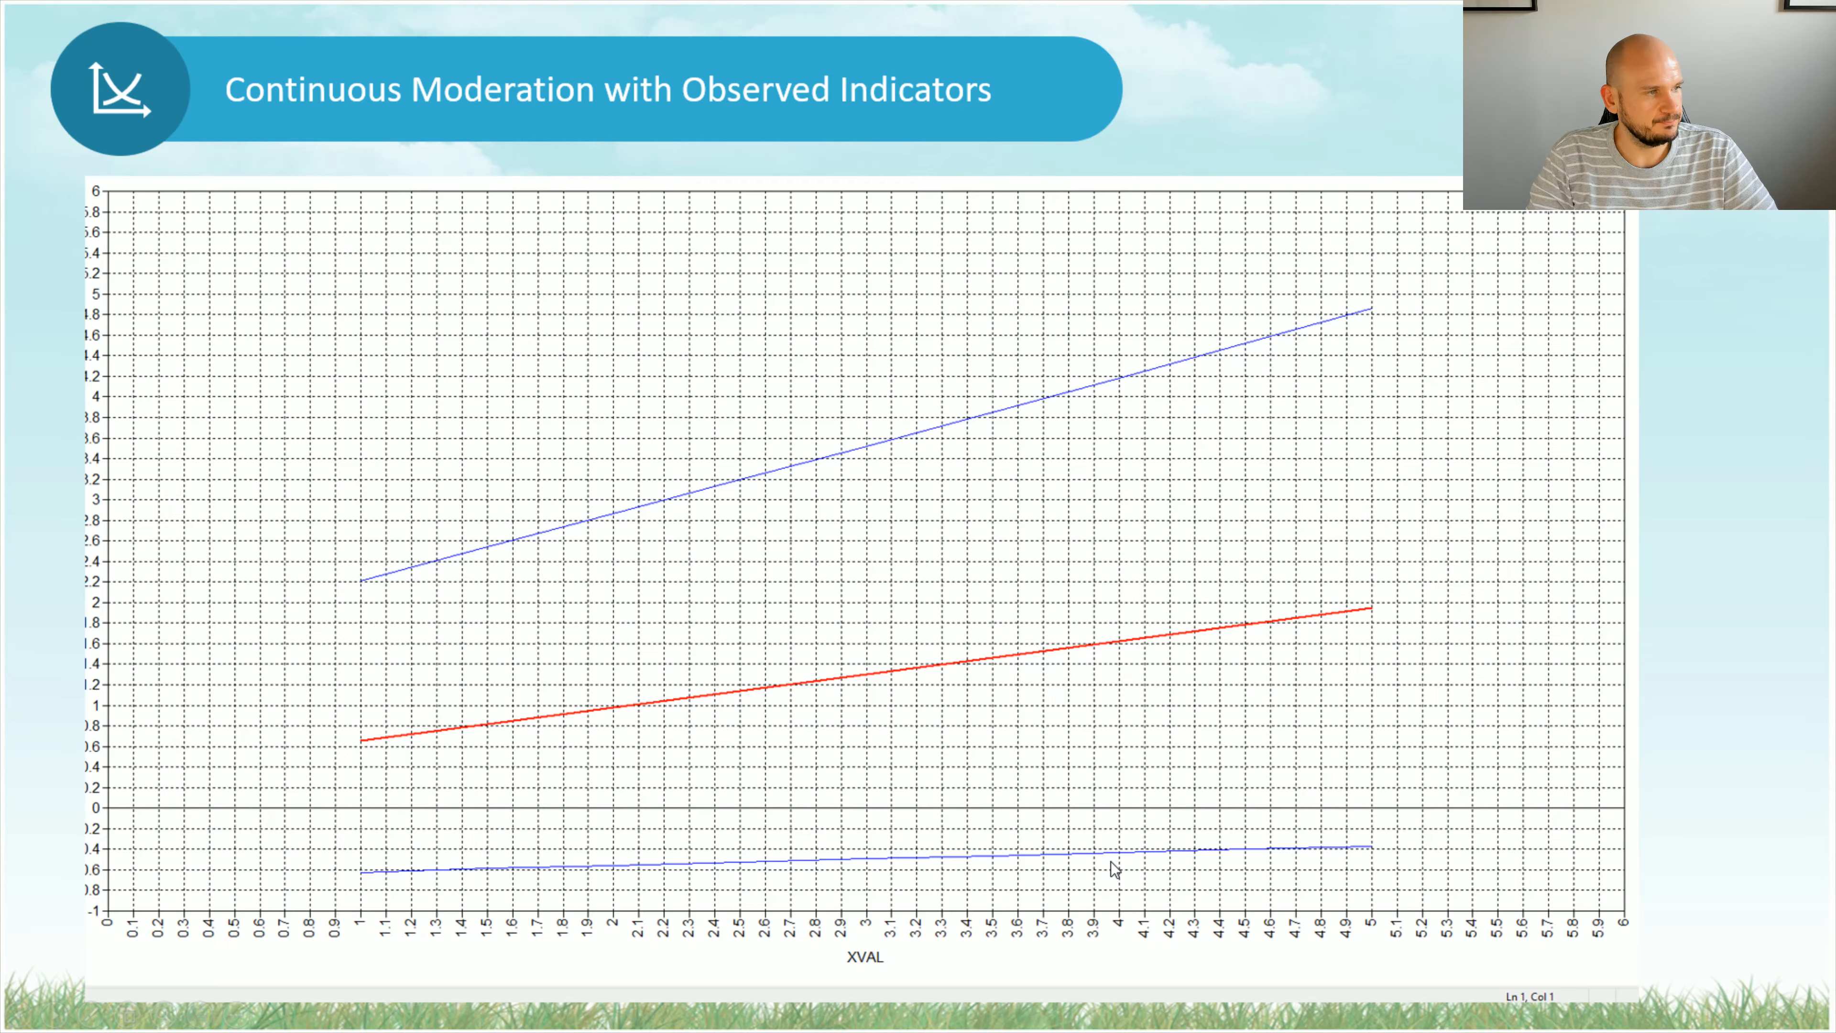
click(1109, 860)
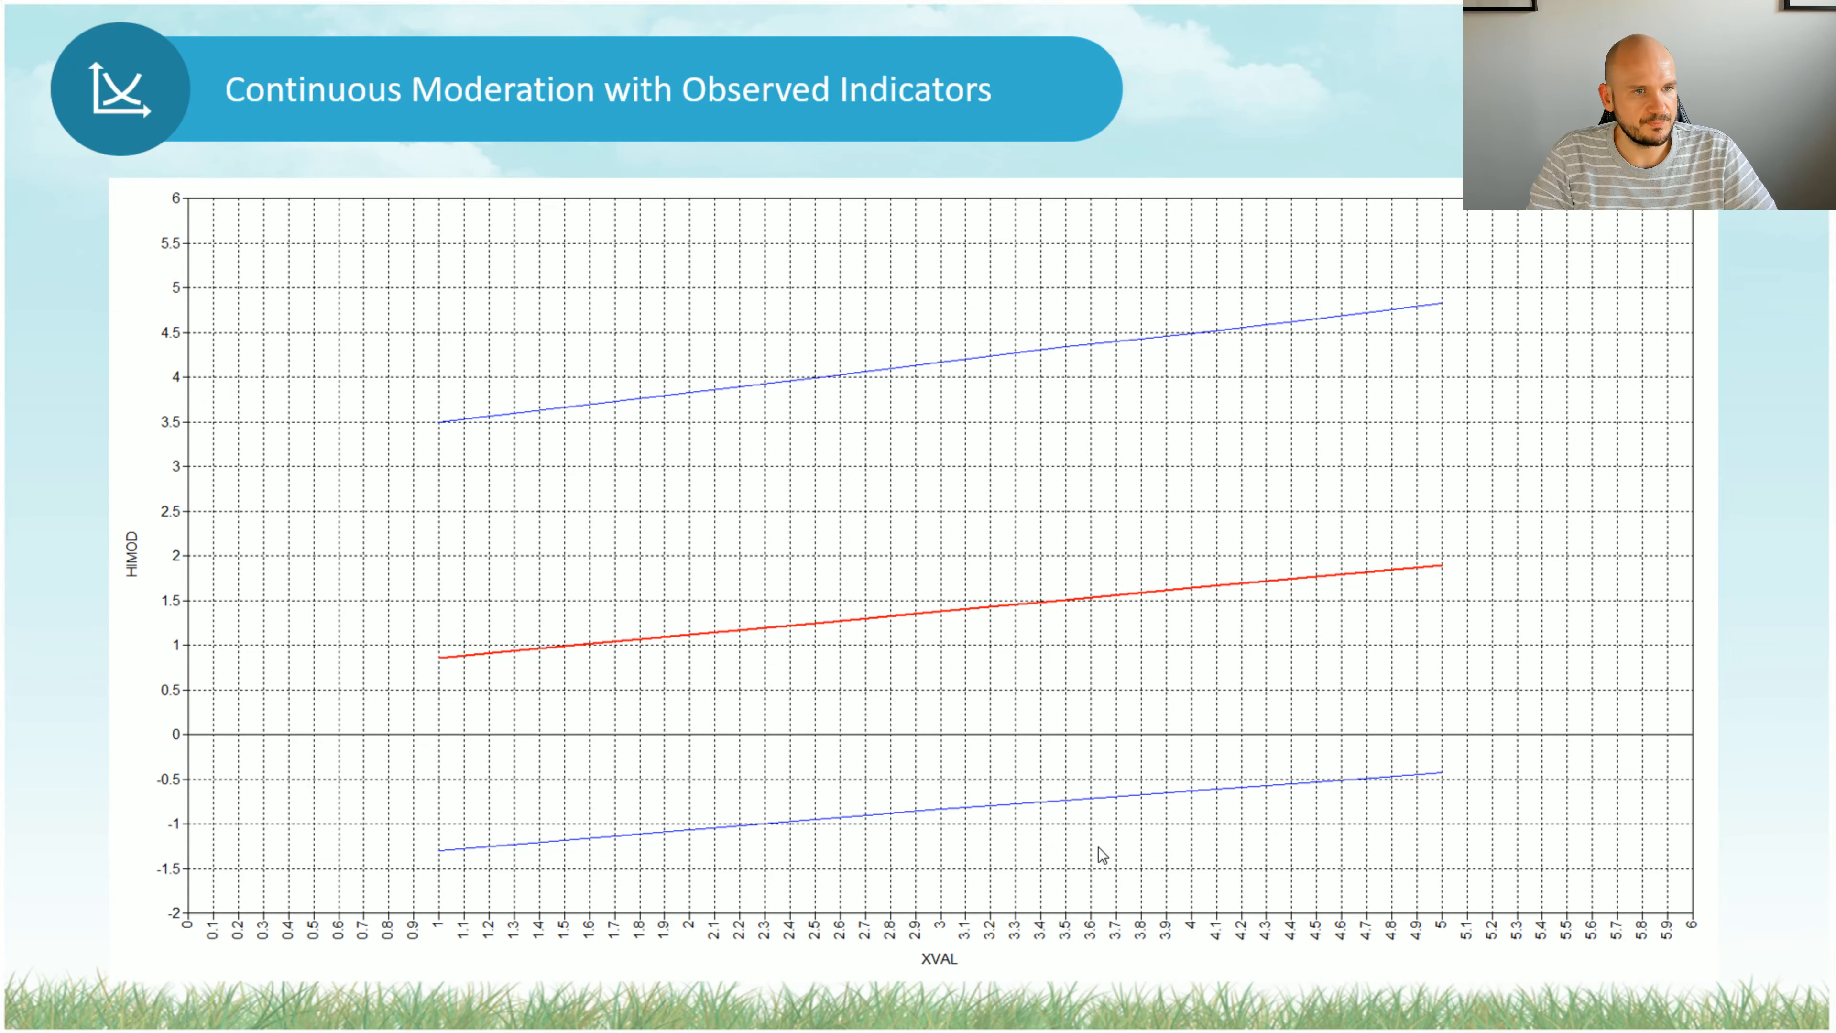
click(1099, 846)
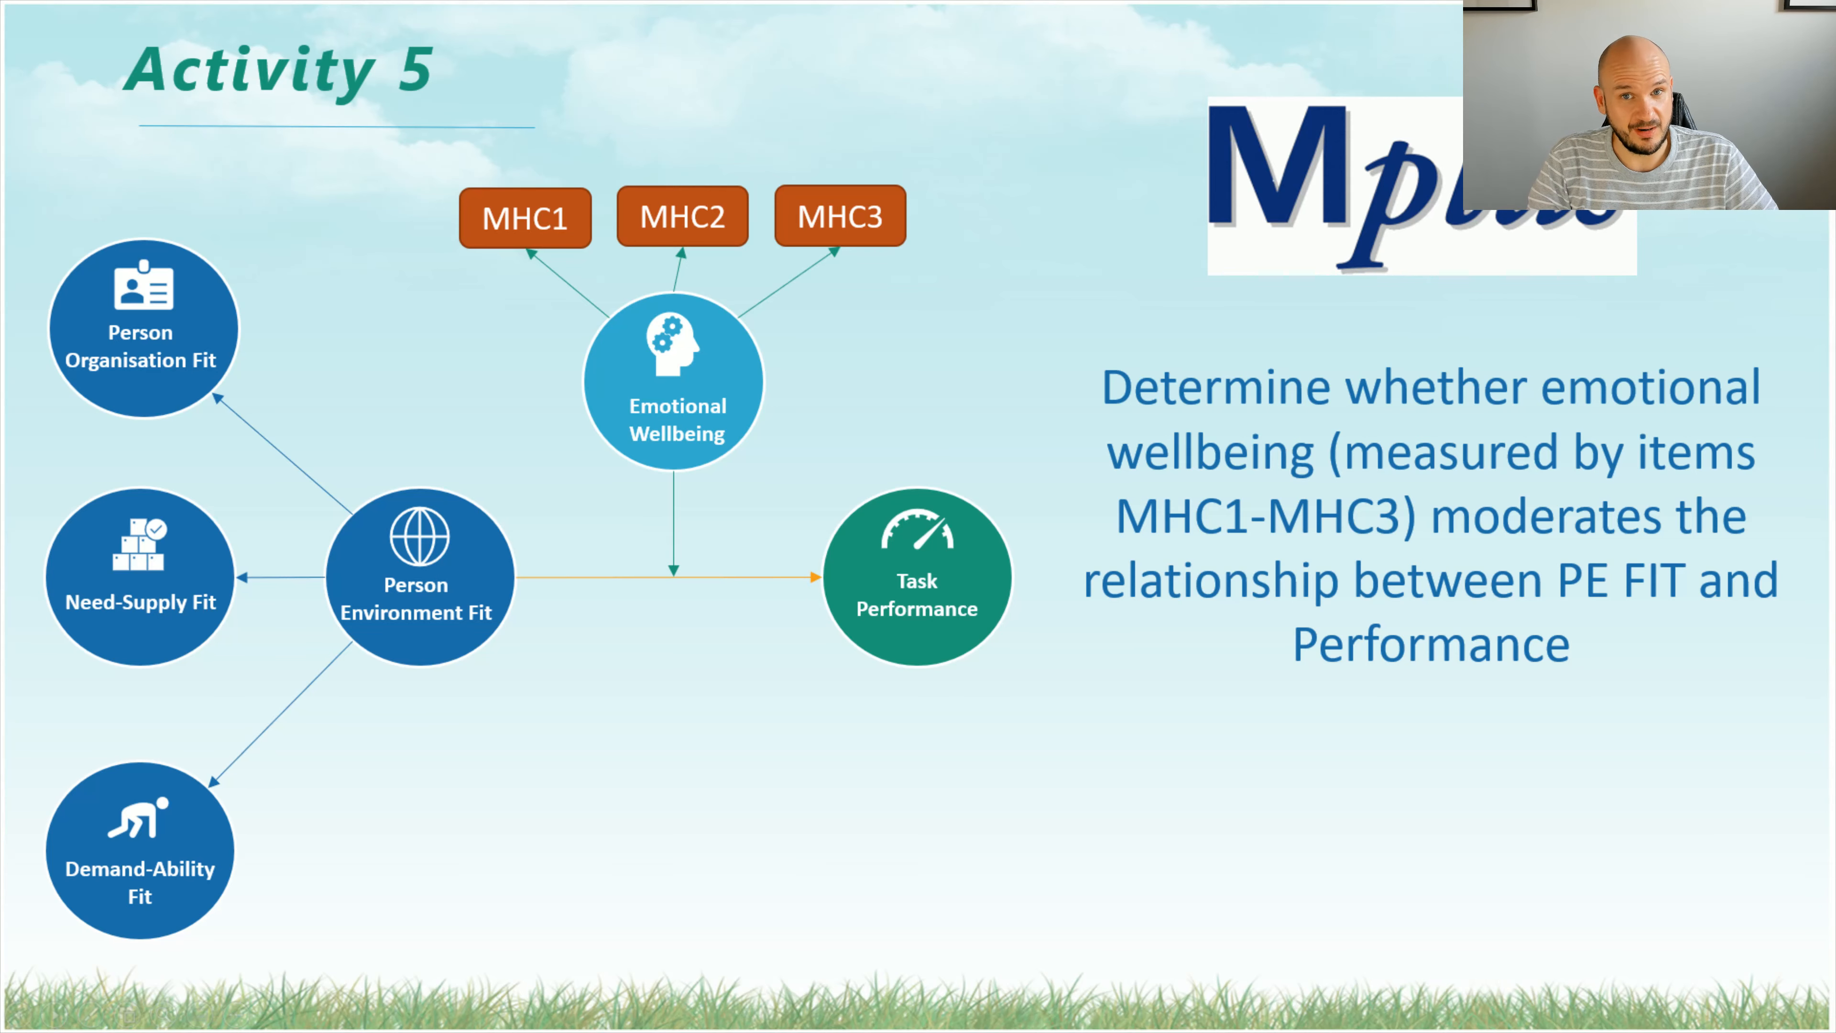
key(Right)
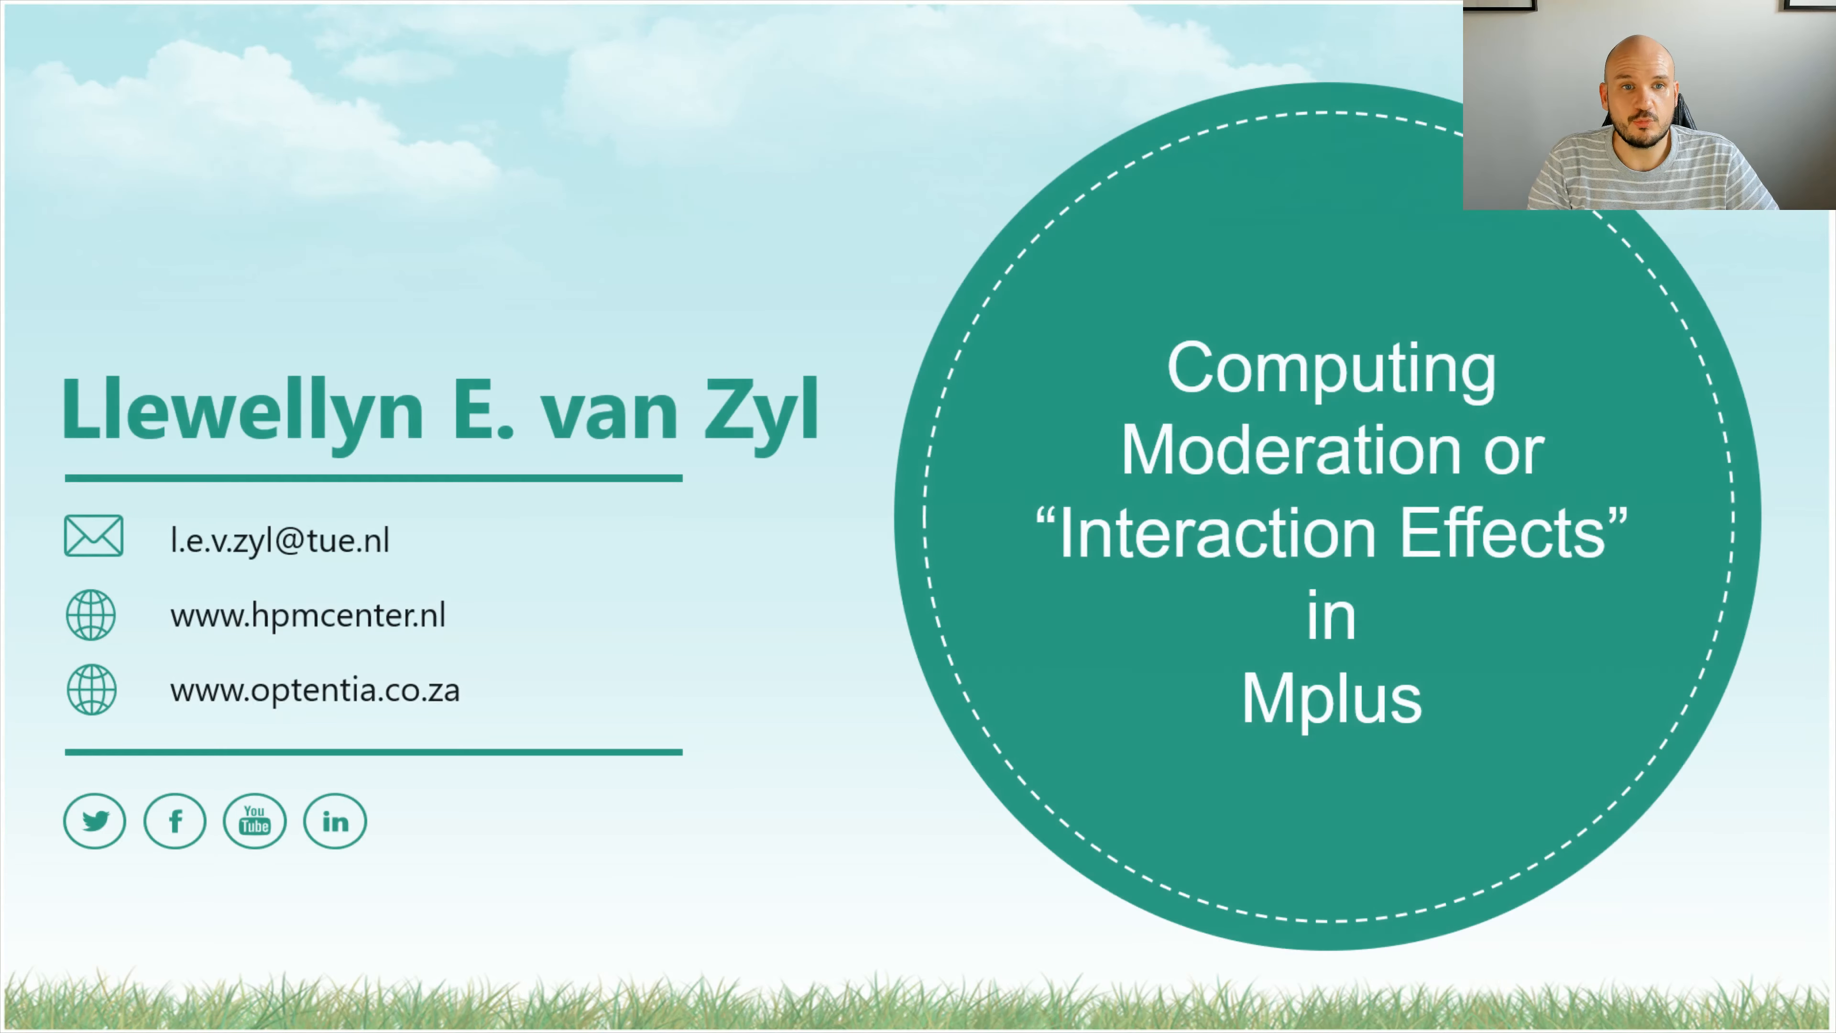